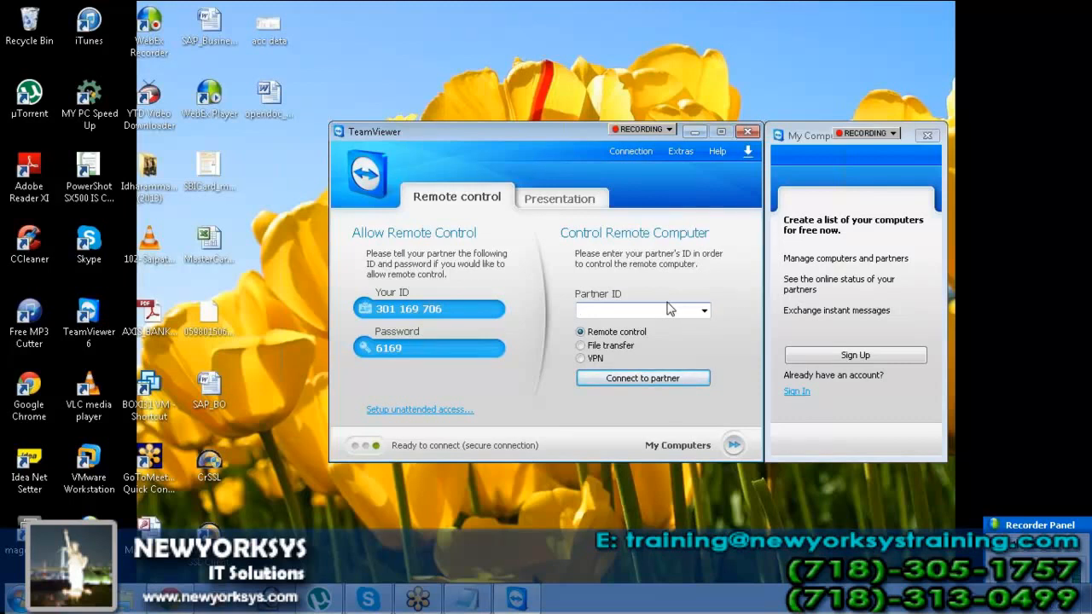
Open the Windows Start menu so Remote Desktop Connection is listed first
click(17, 600)
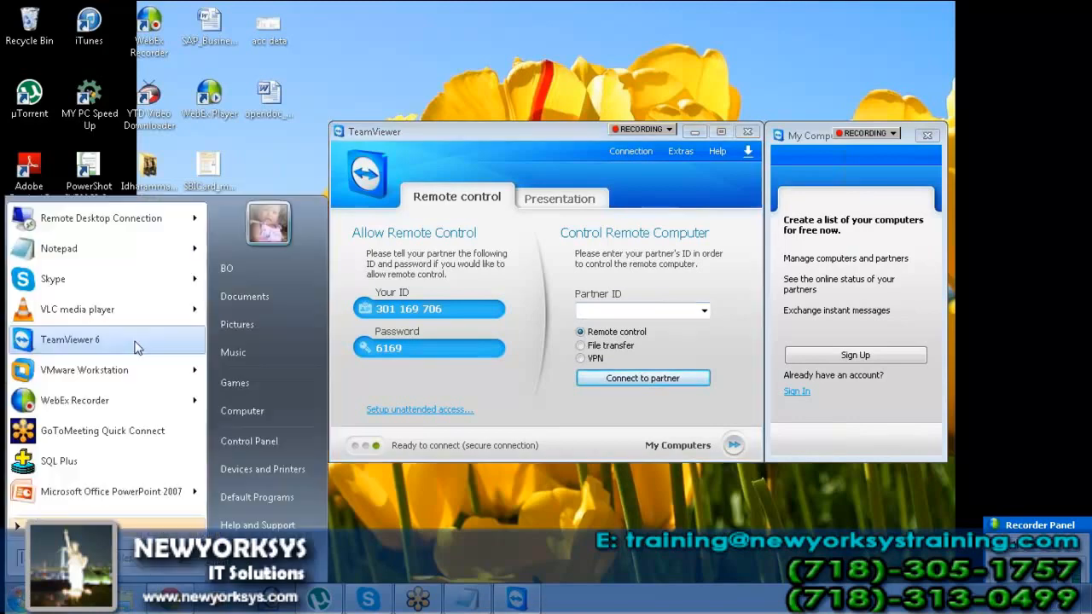
Set Remote Desktop Connection to Full Screen display and start connecting to 192.168.100.12
click(147, 220)
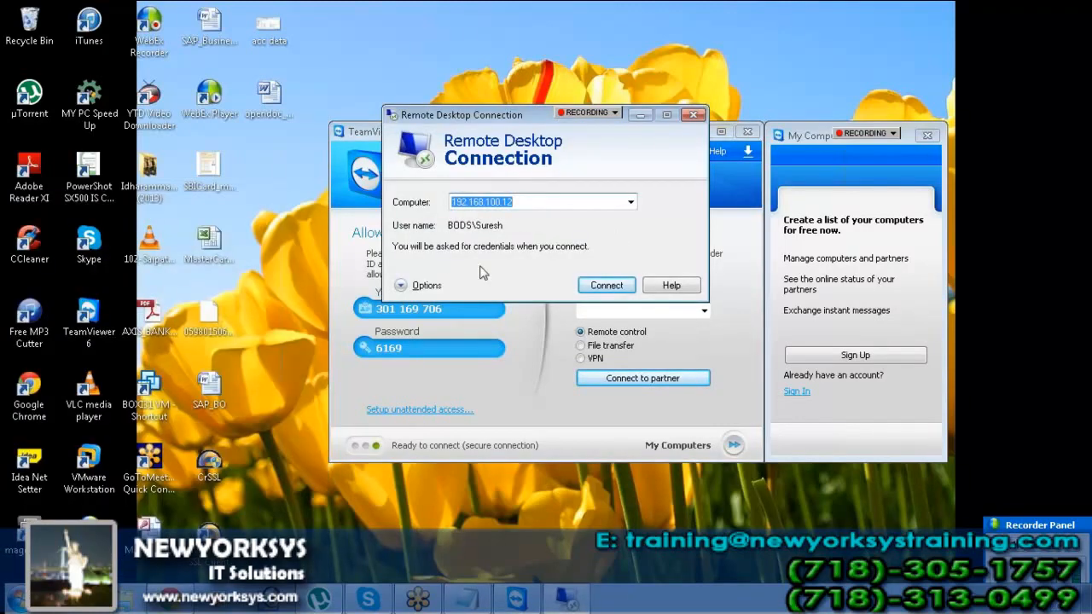
click(431, 284)
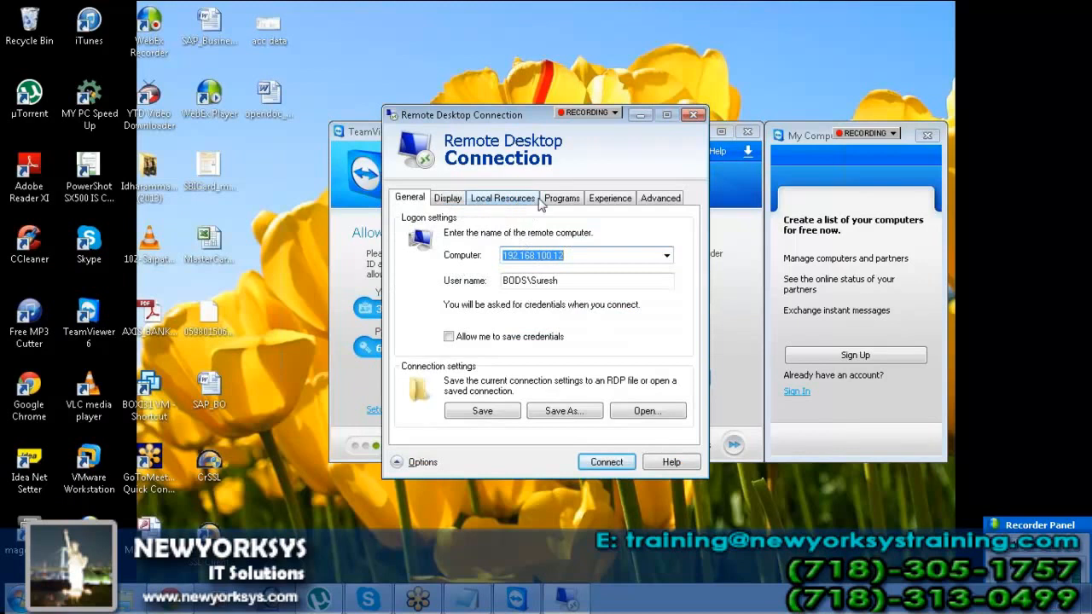
click(447, 198)
drag(553, 266, 569, 264)
click(606, 463)
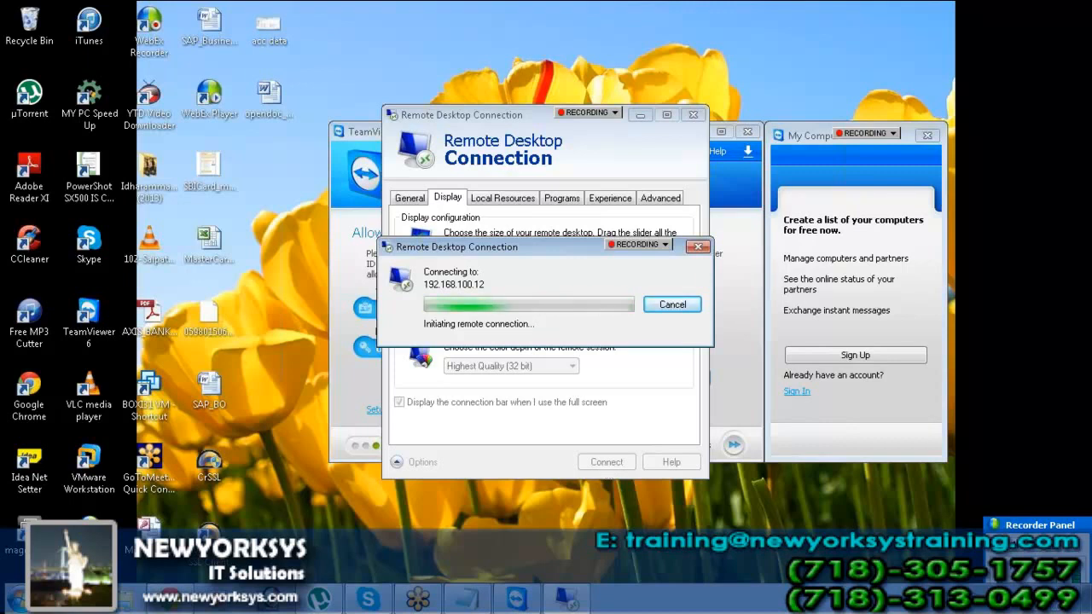
Log in to the Cyberoam VPN from the system tray and dismiss the connection failure message
click(933, 599)
right_click(959, 529)
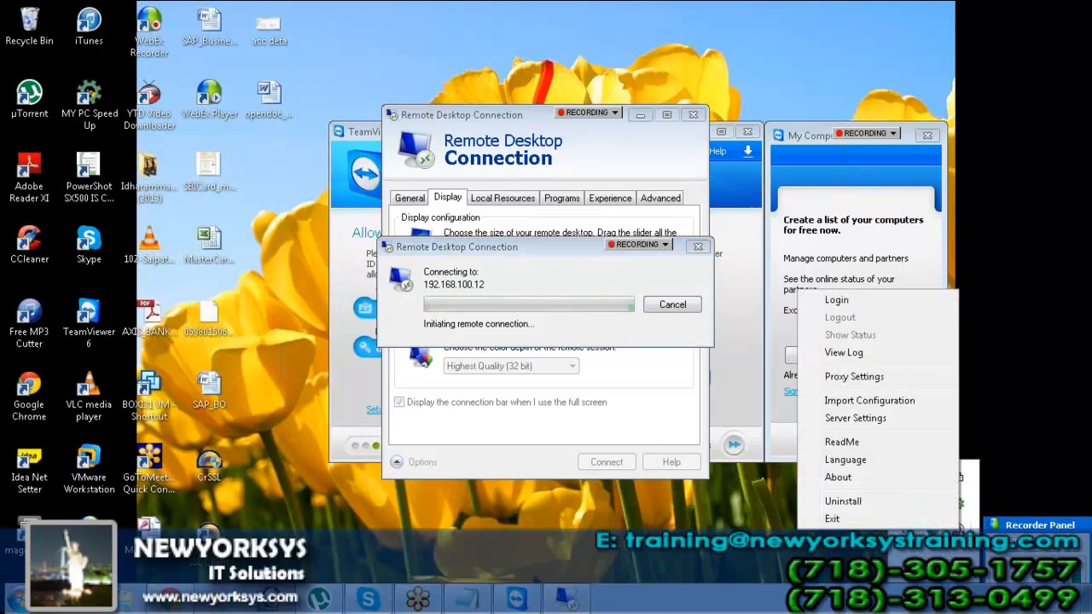
click(836, 300)
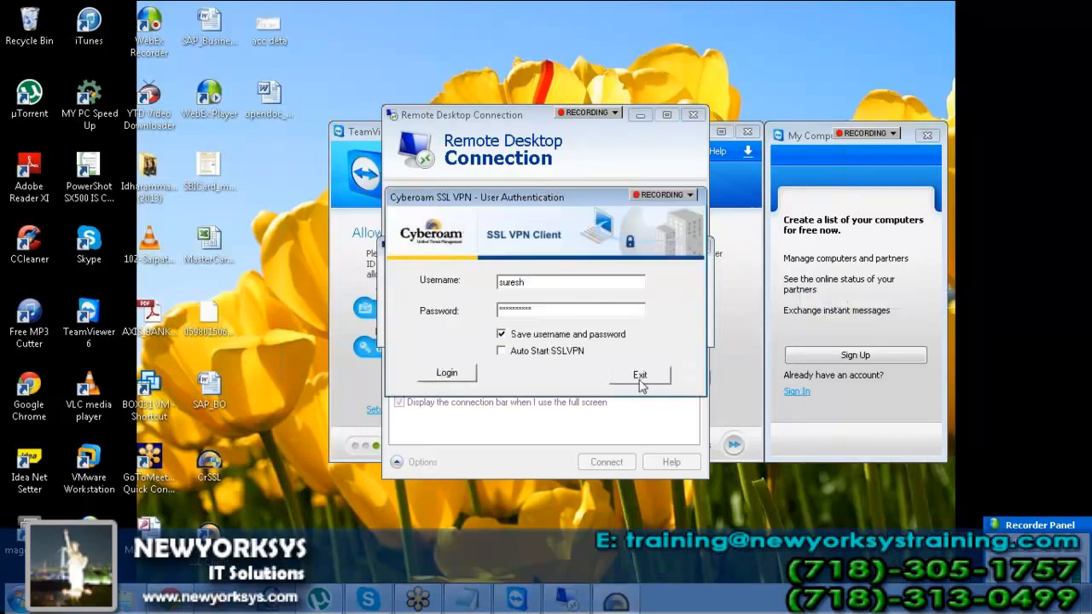
click(446, 375)
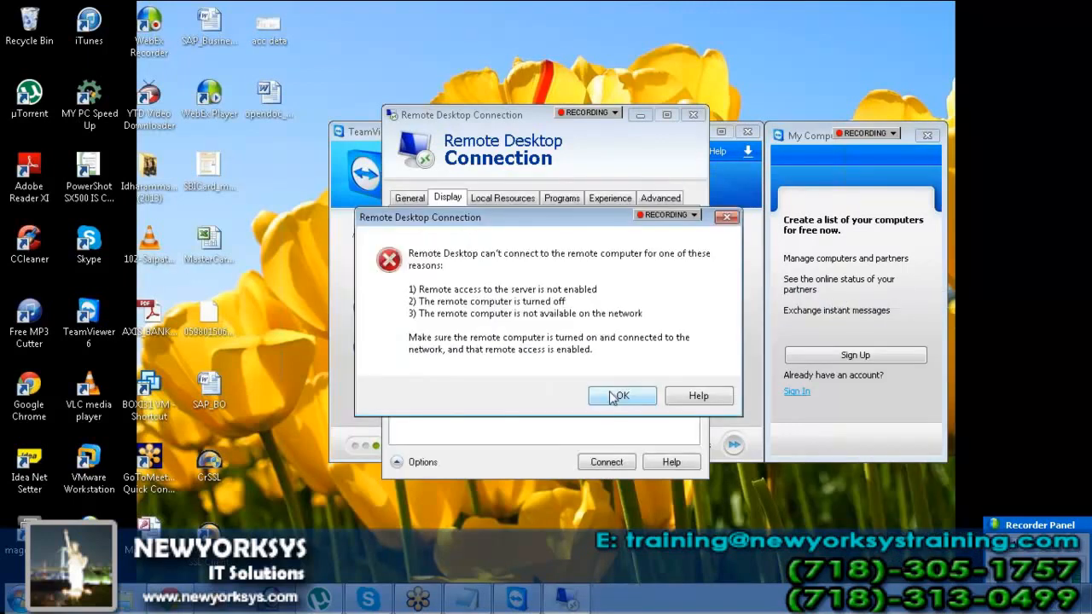
click(617, 397)
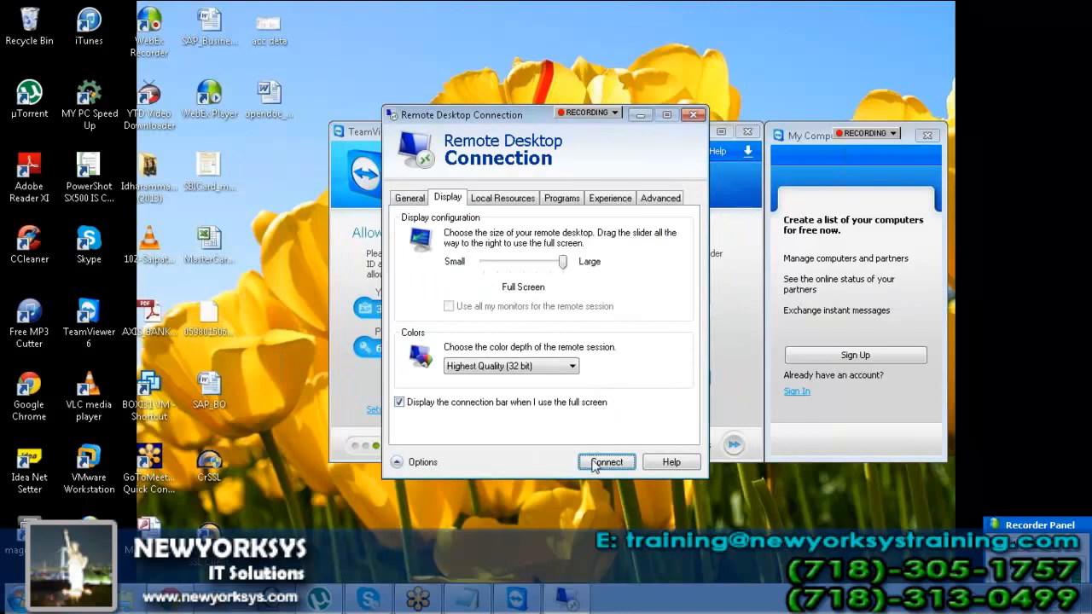
Move TeamViewer aside, retry the remote connection, and enter the account password
click(413, 204)
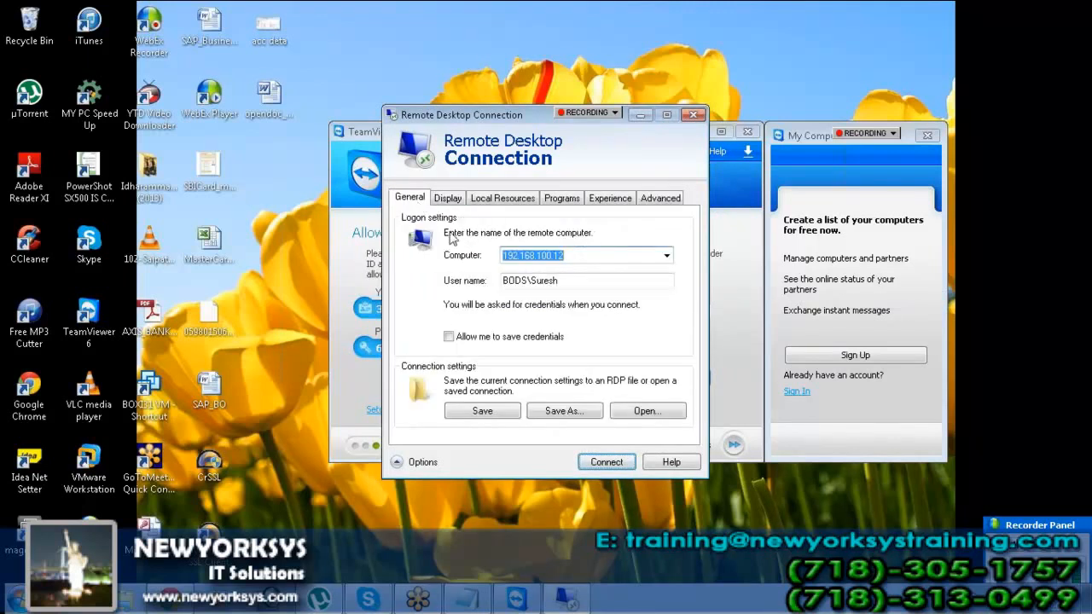
click(364, 376)
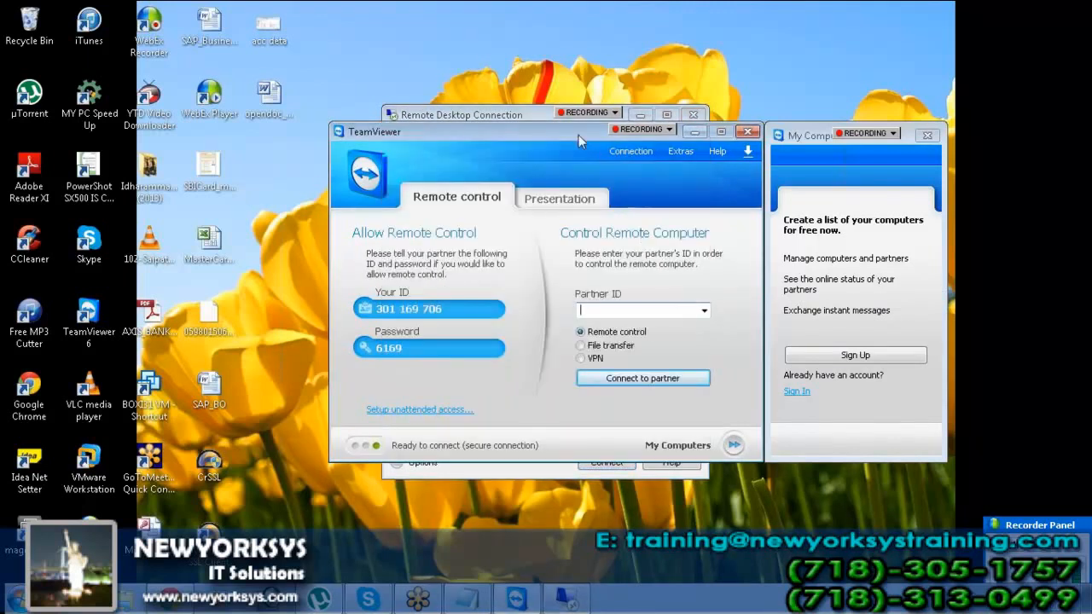
drag(578, 135, 499, 86)
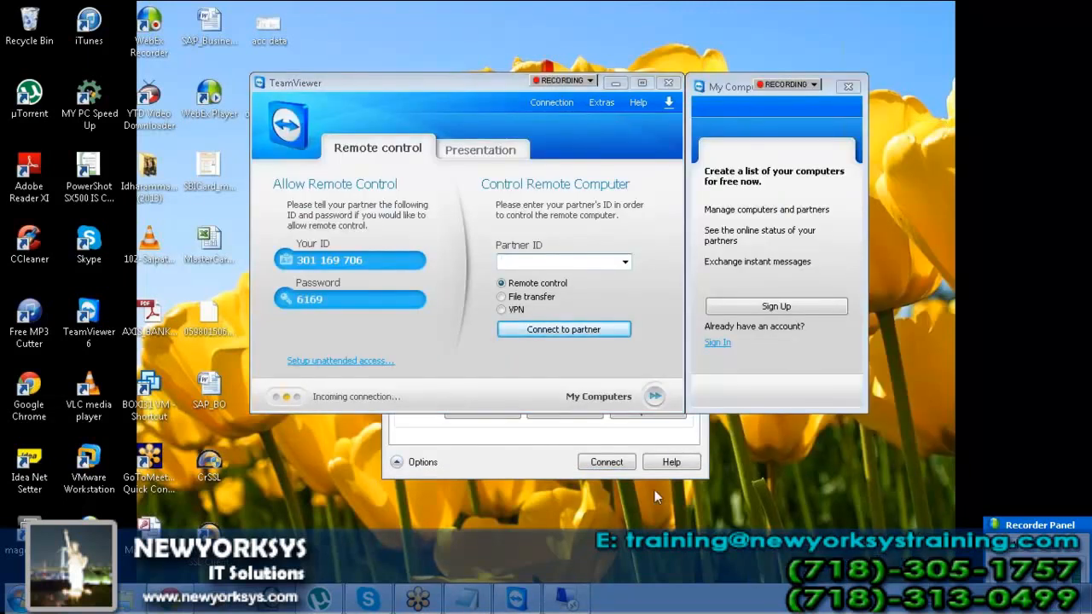
click(511, 465)
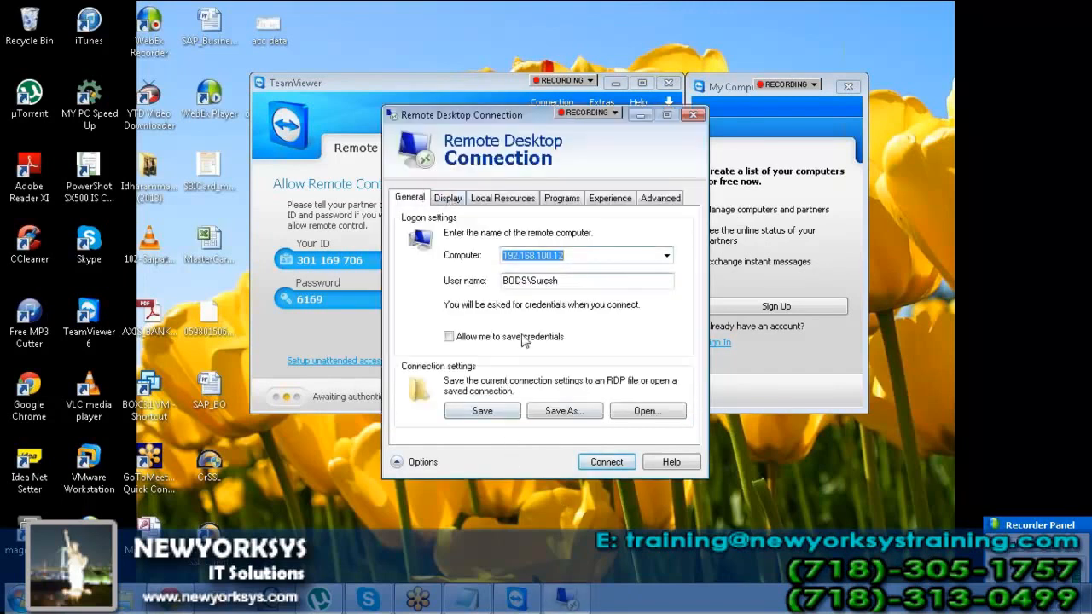
click(602, 463)
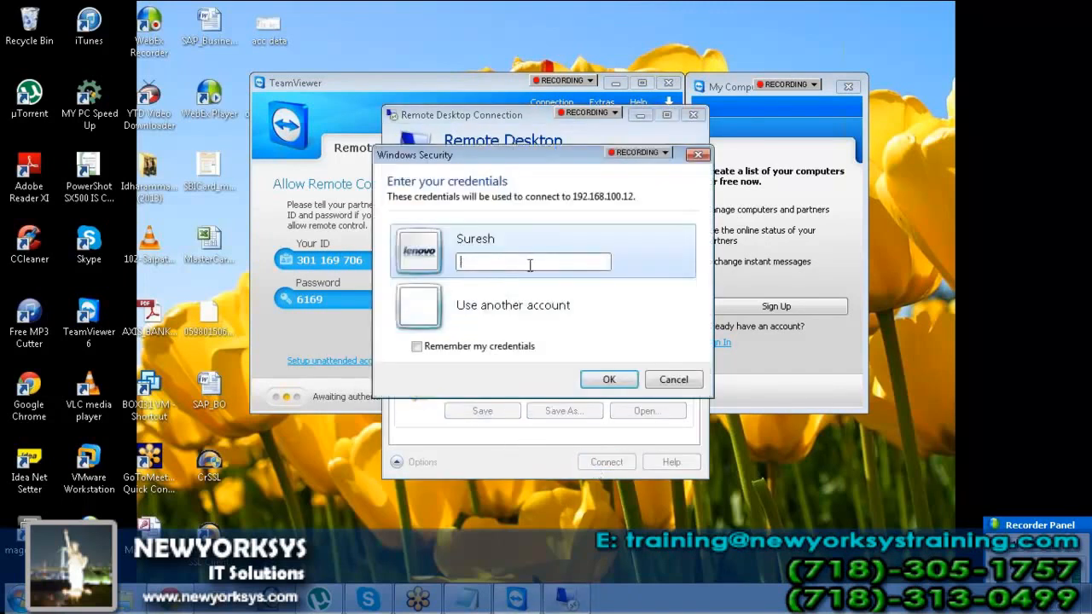
text(**********)
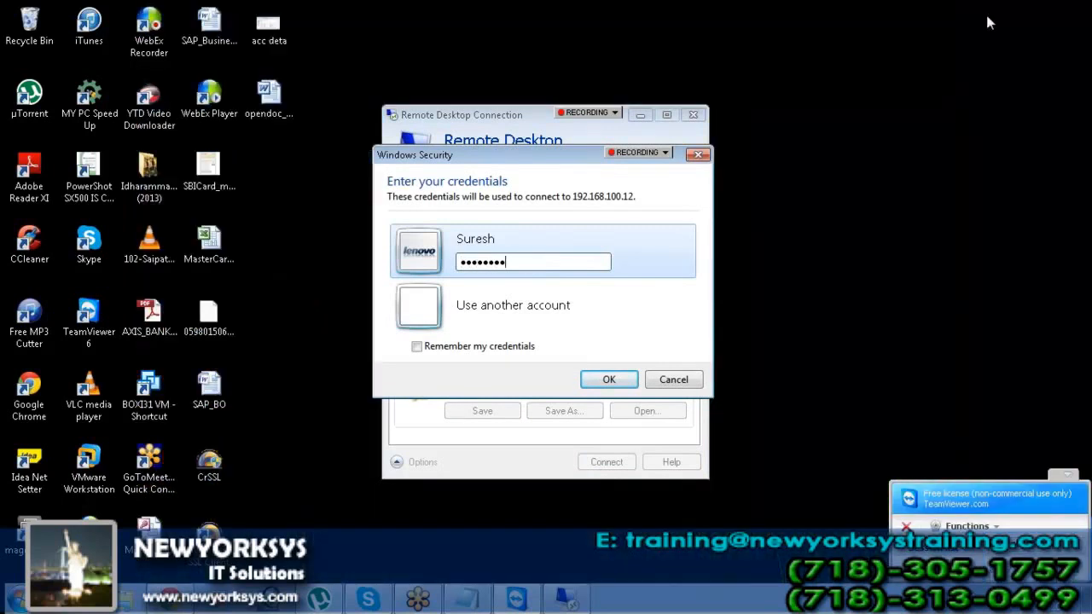
Open the remote session, launch Universe Design Tool, and log in to BusinessObjects with the password
click(601, 379)
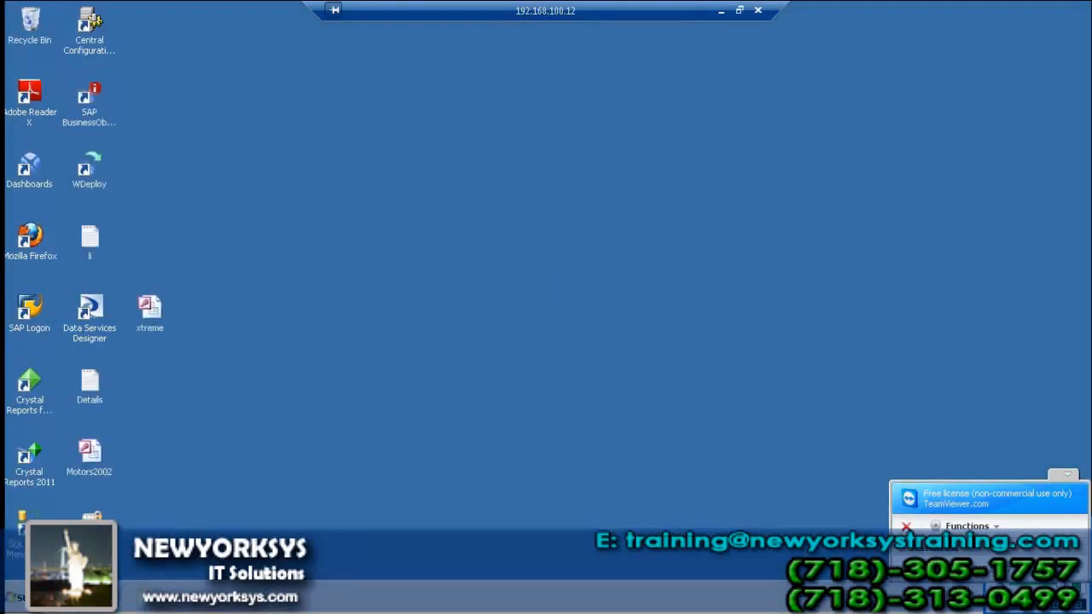
click(19, 600)
click(19, 600)
click(19, 599)
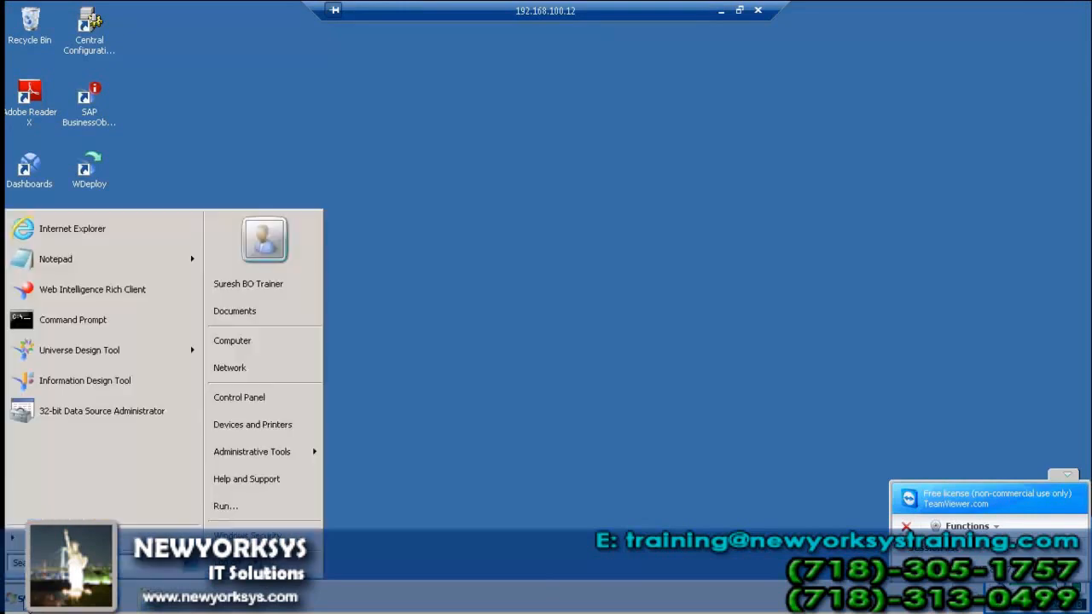
click(98, 350)
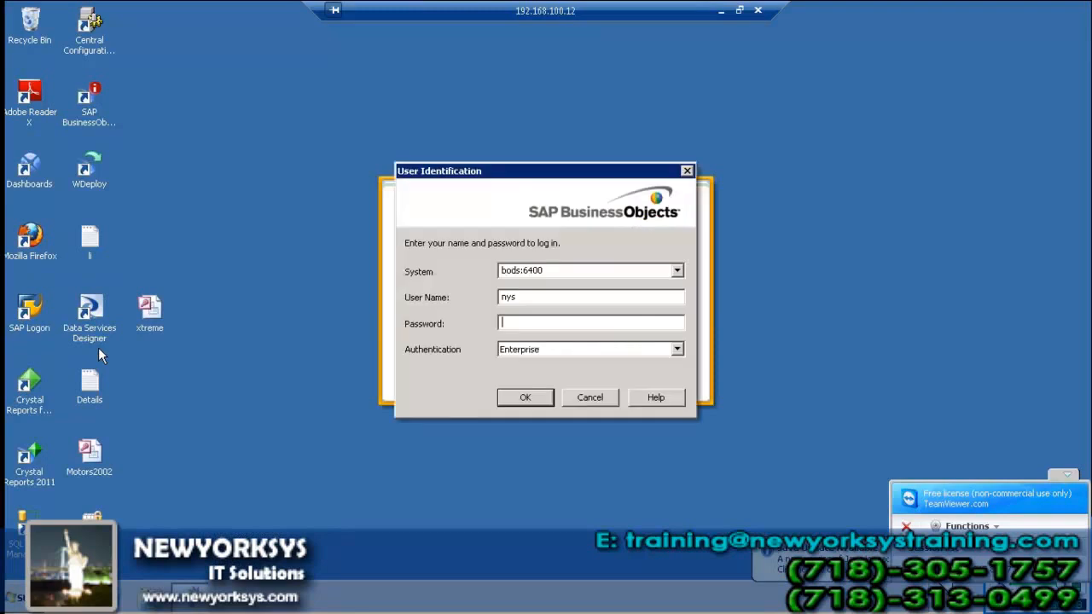
text(**********)
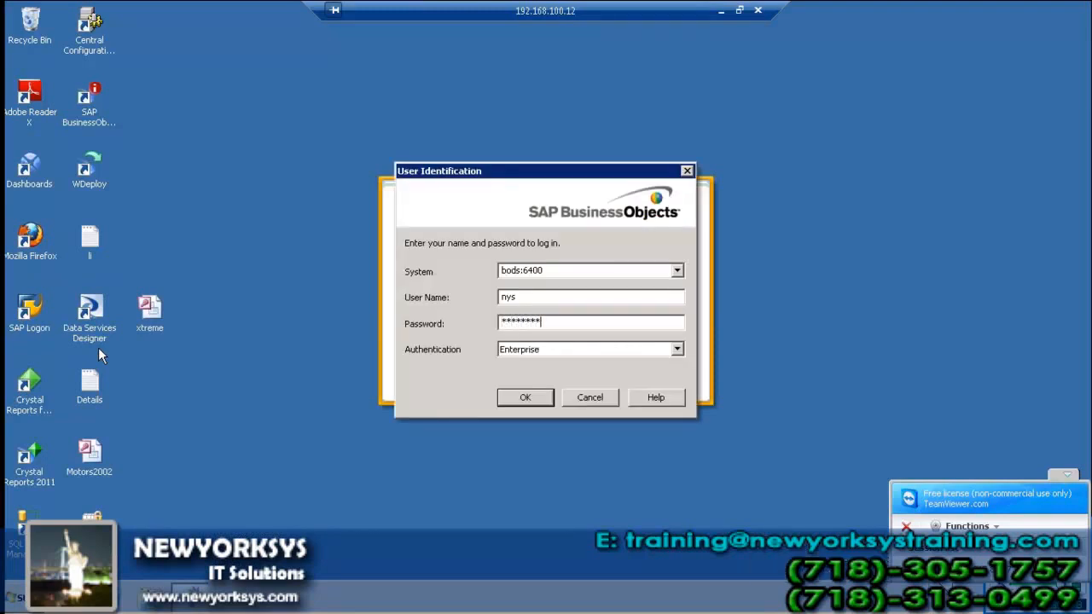
click(548, 400)
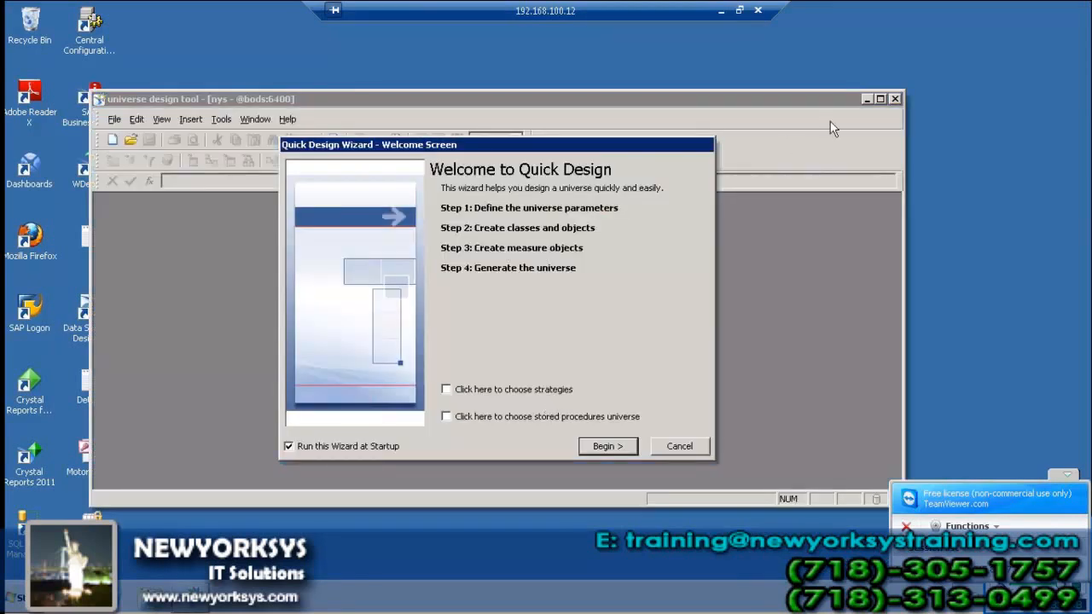
Close the Quick Design wizard and create a new universe named Hierarchy on the efashion connection
click(676, 447)
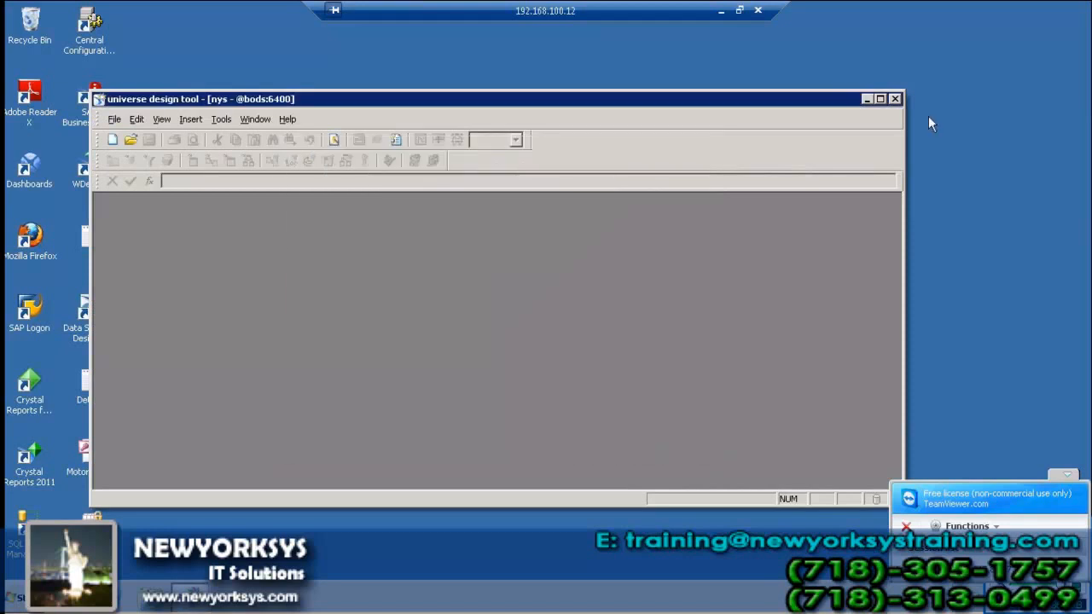
click(881, 99)
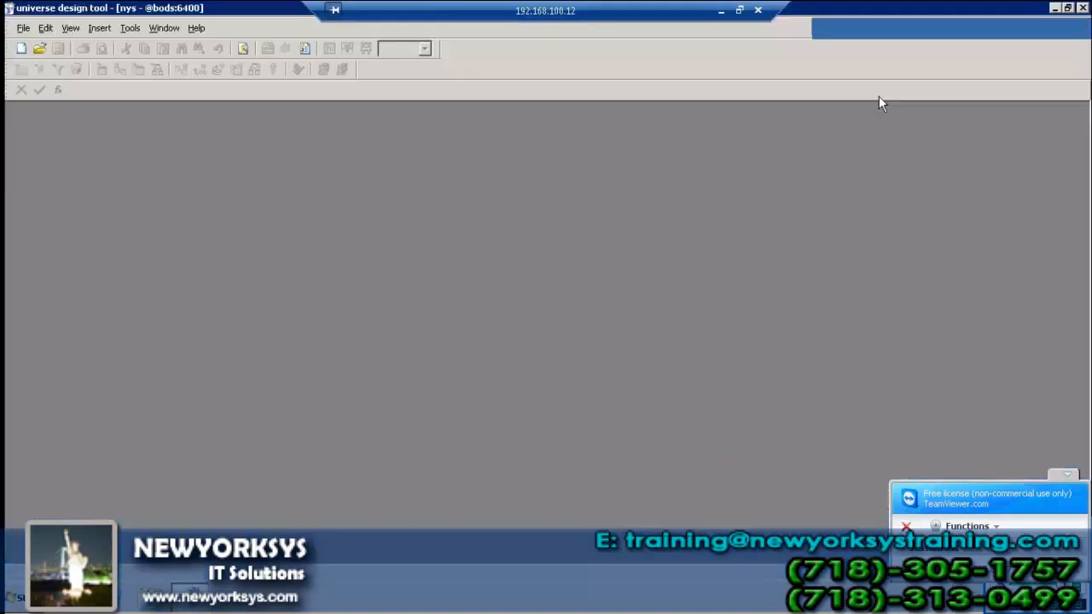
click(24, 27)
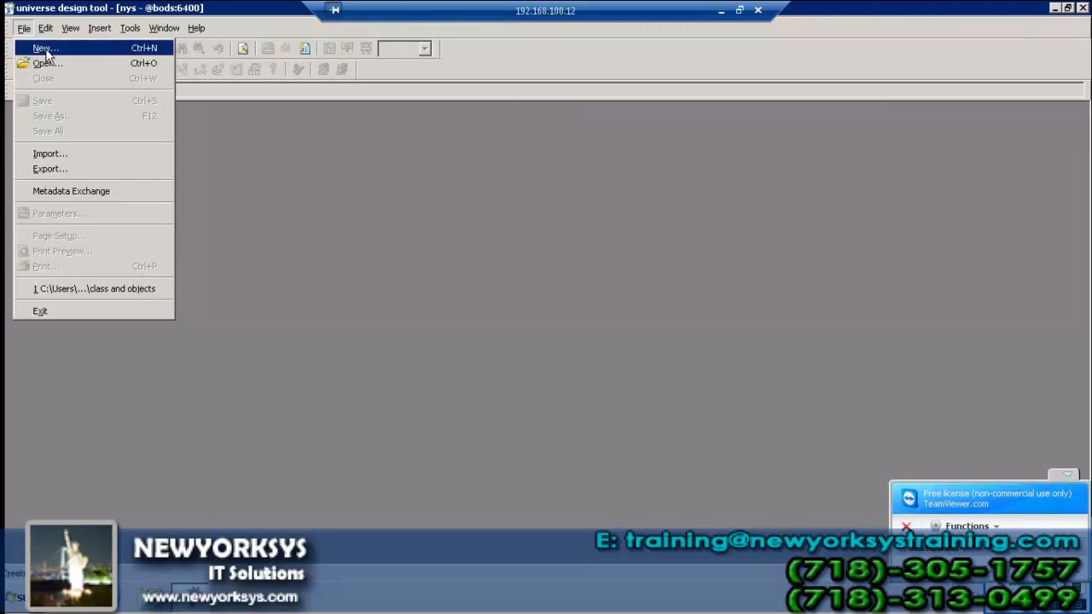
click(45, 48)
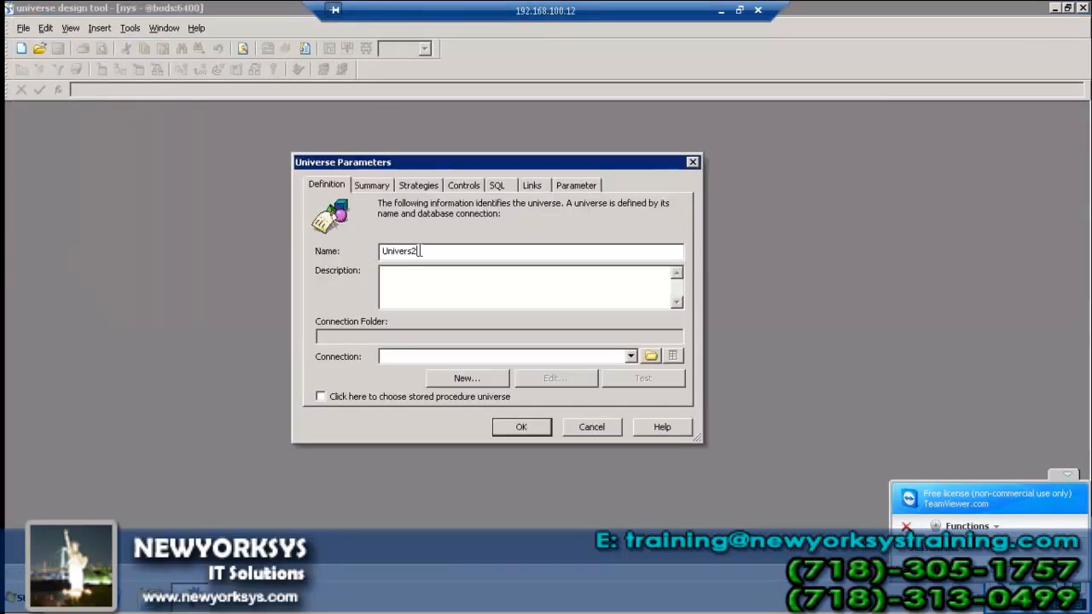
drag(420, 251, 358, 245)
text(Hierarchy)
click(632, 357)
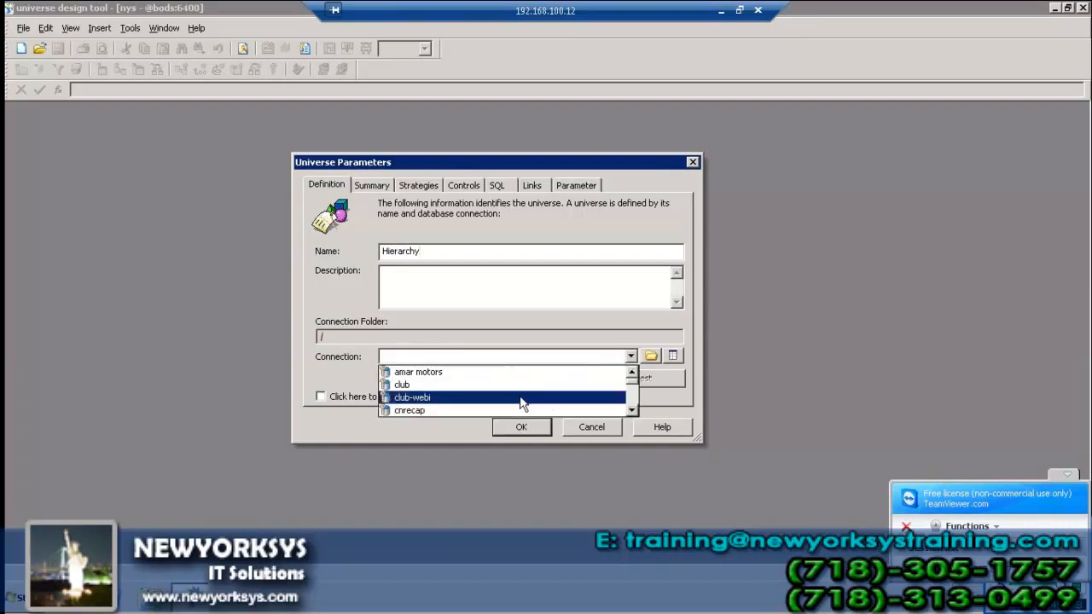
key(e)
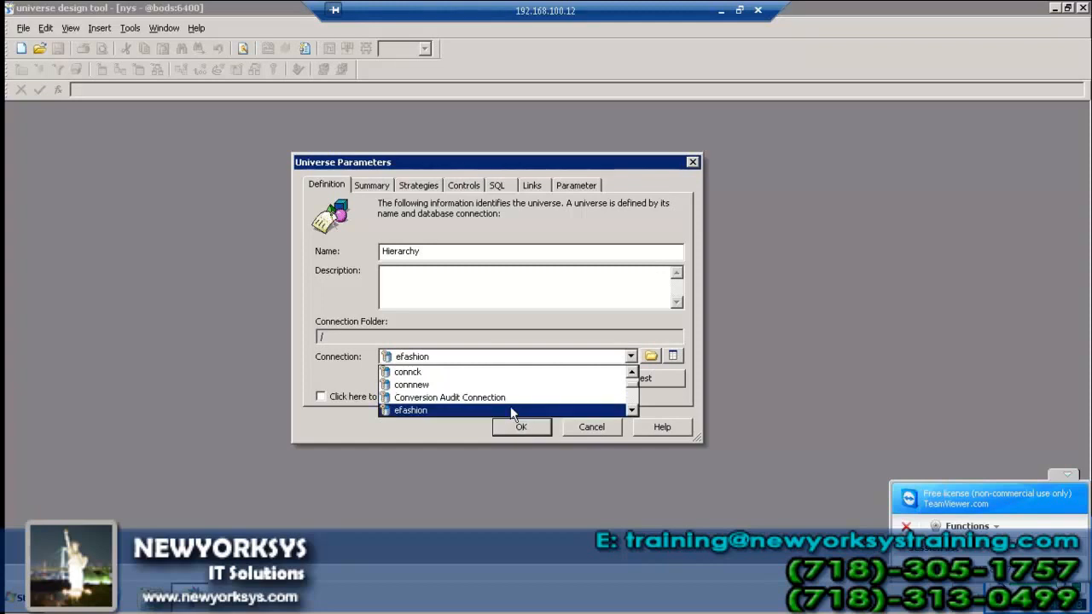
click(512, 412)
click(518, 426)
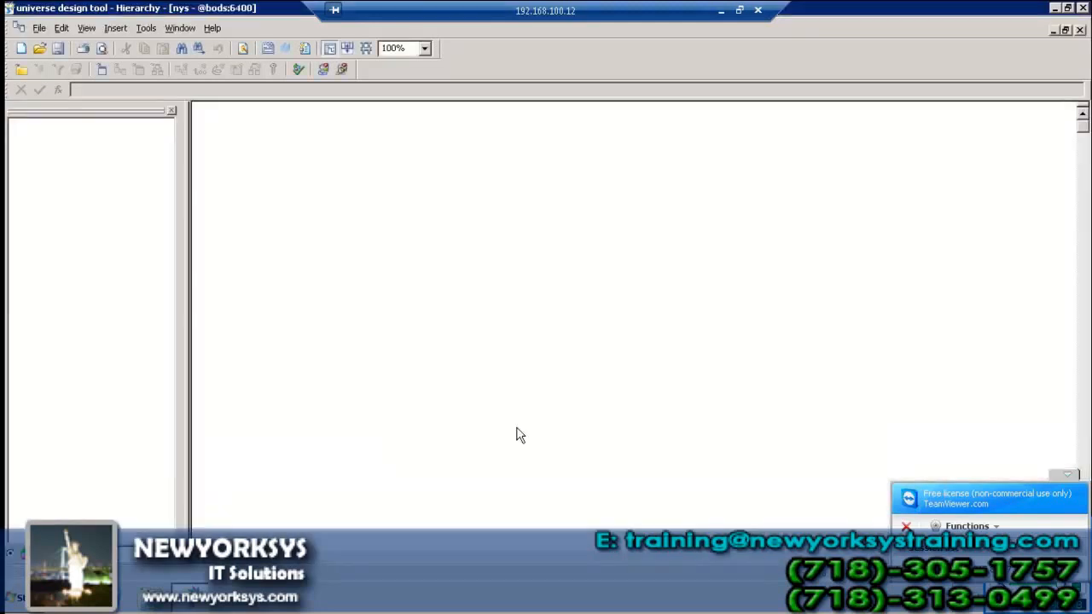
Insert the efashion Calendar_year_lookup table into the universe structure
click(116, 28)
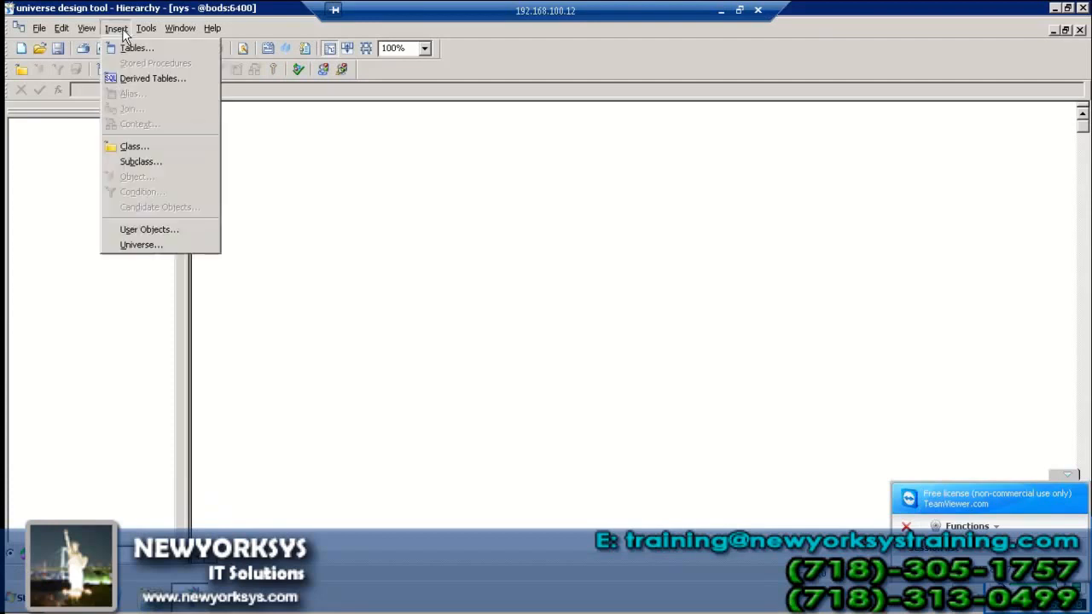
click(145, 47)
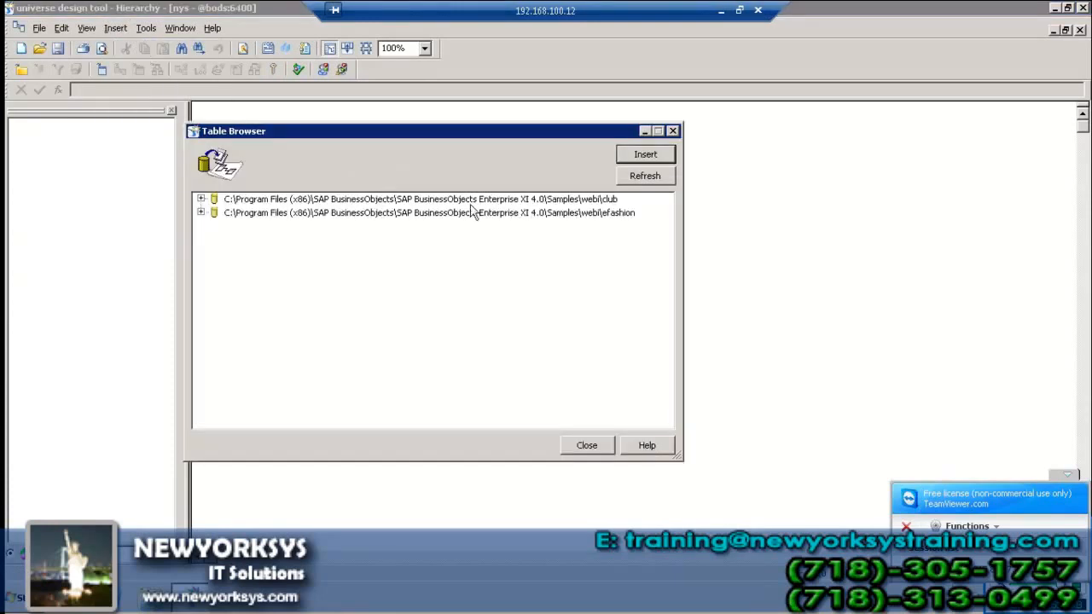
click(202, 212)
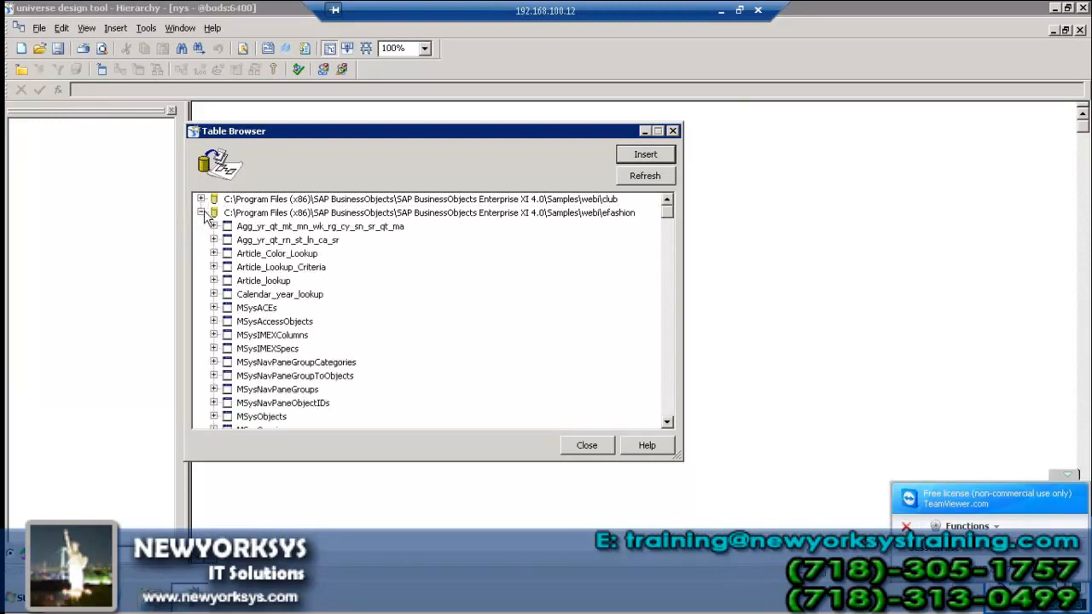
click(269, 269)
click(273, 296)
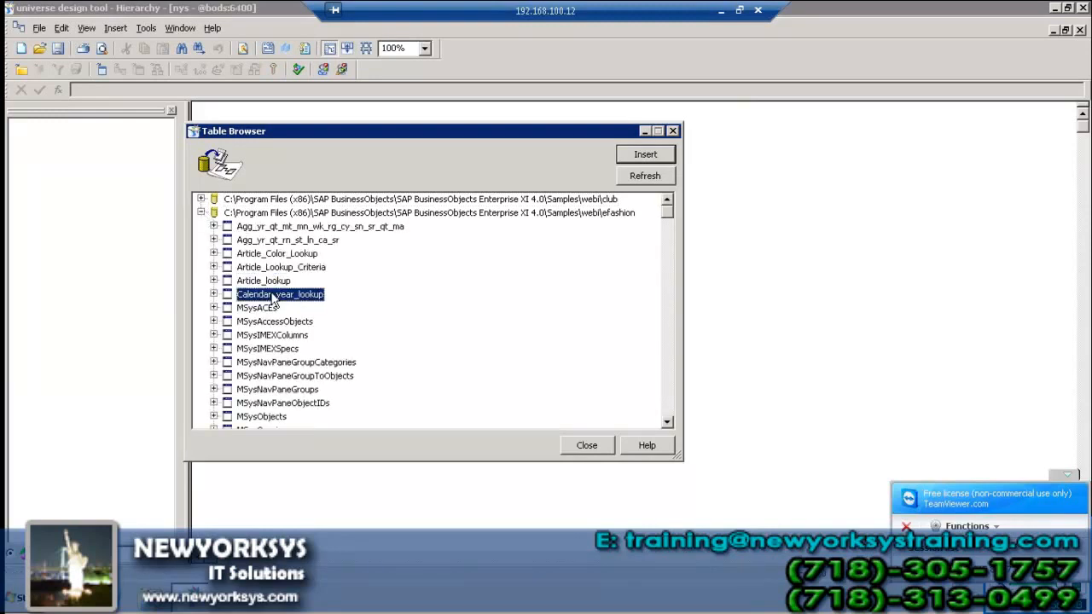
click(645, 156)
click(595, 451)
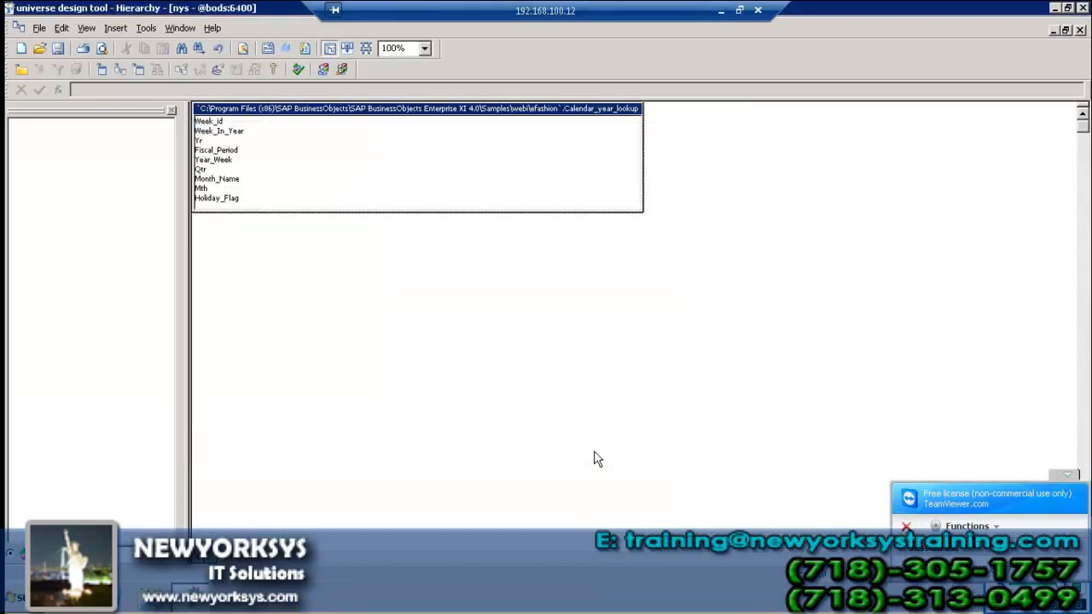
Rename the table to just Calendar_year_lookup, removing its folder path and qualifier
right_click(226, 112)
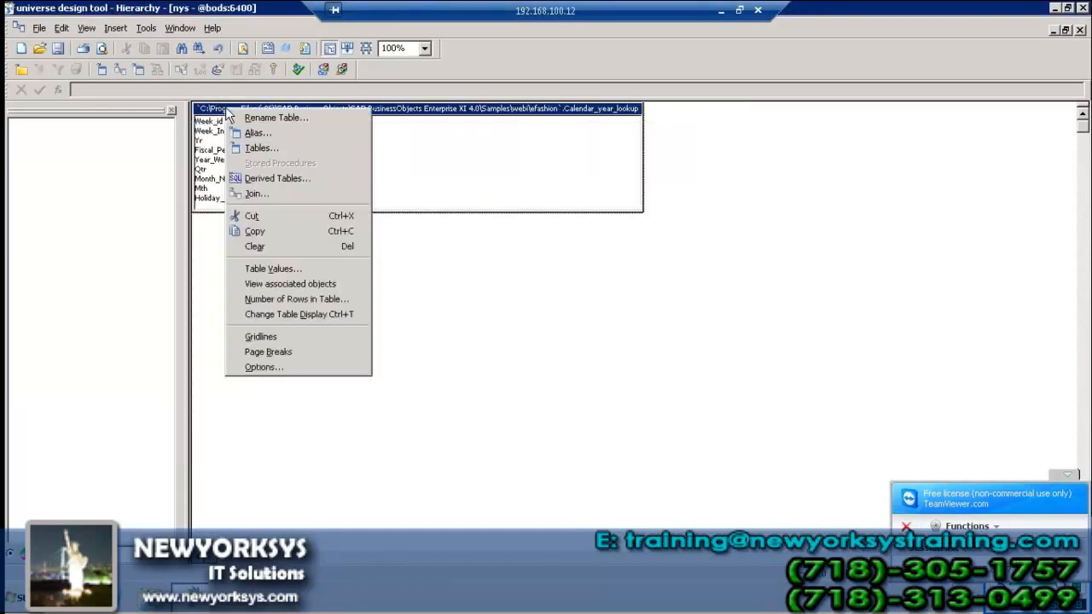
click(274, 117)
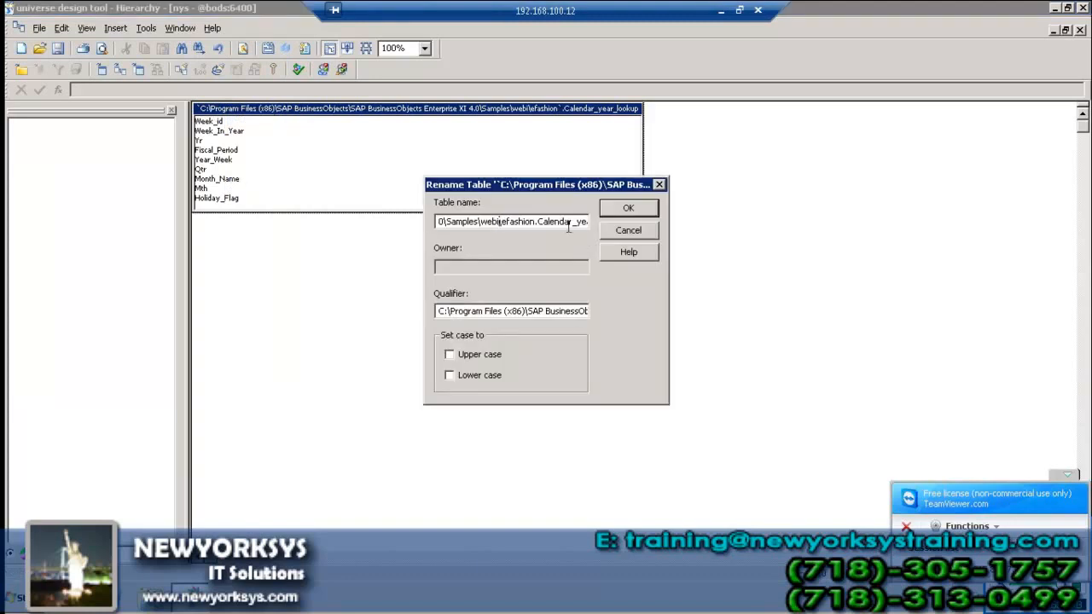
drag(535, 221, 395, 215)
key(BackSpace)
key(Delete)
key(Delete)
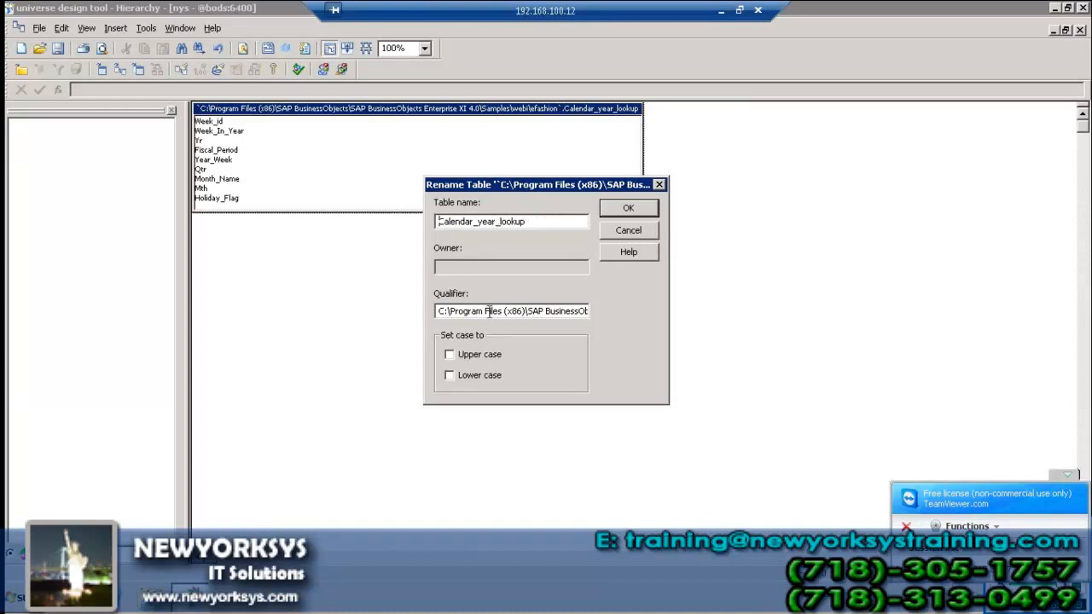
key(ctrl+a)
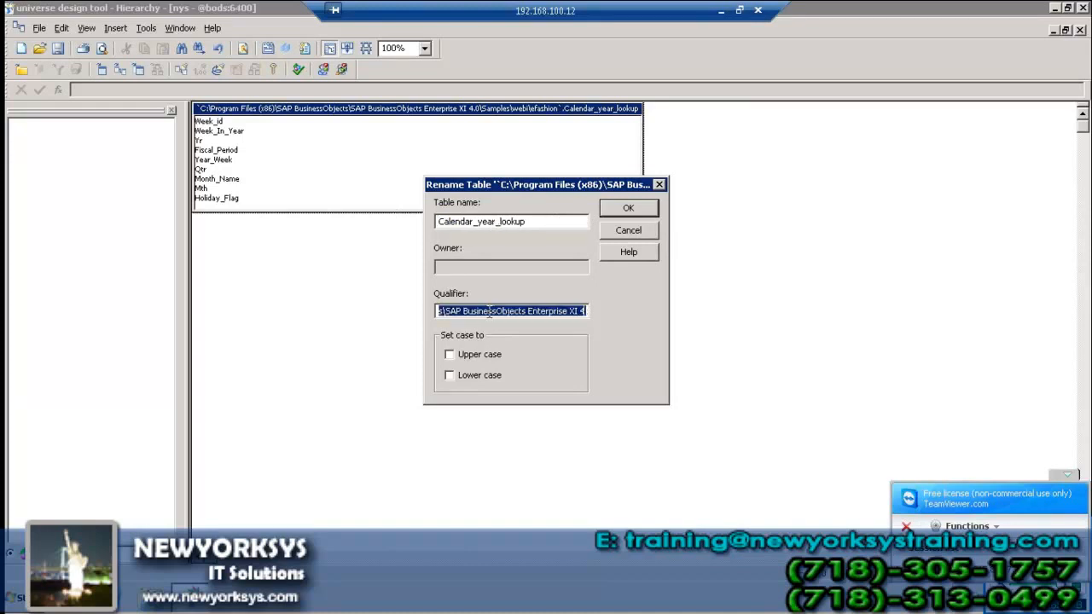
key(Delete)
click(636, 210)
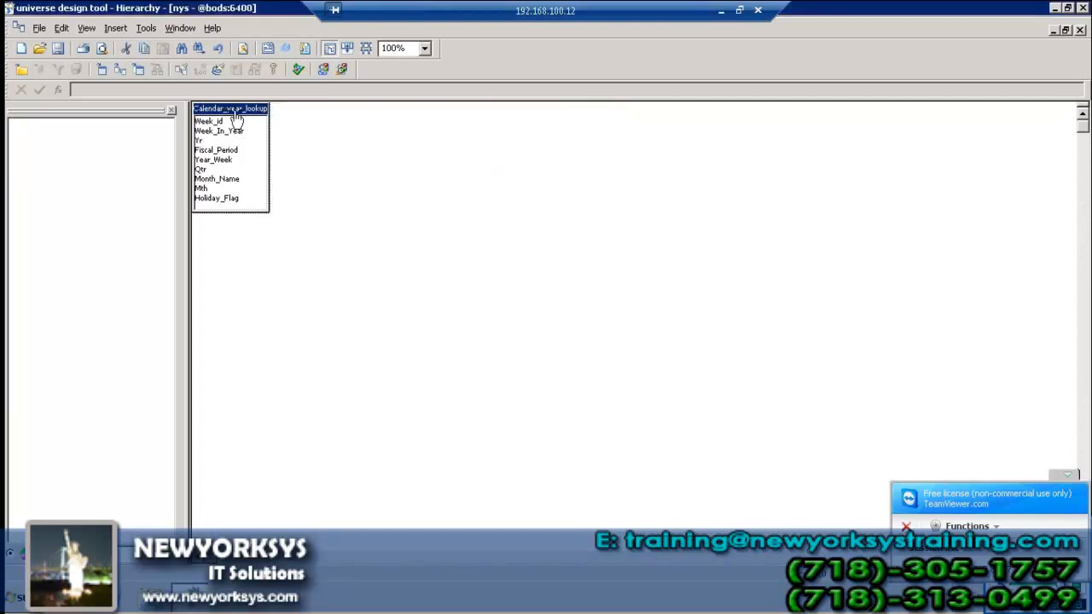
Center the Calendar_year_lookup table and drag it into the Classes pane as the Calendar Year Lookup class
drag(229, 113, 457, 227)
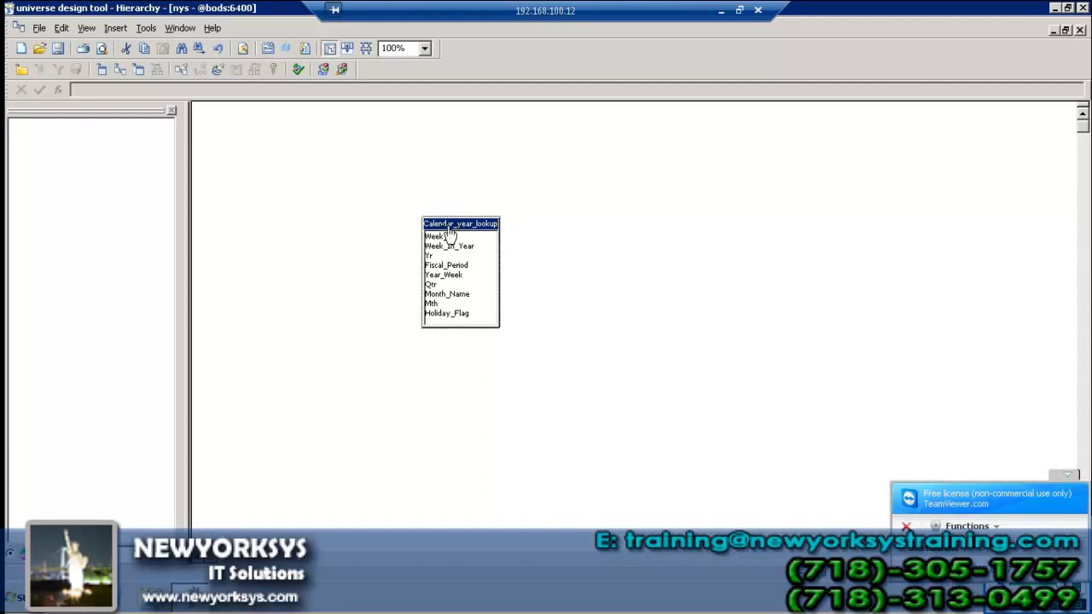
drag(424, 224, 110, 214)
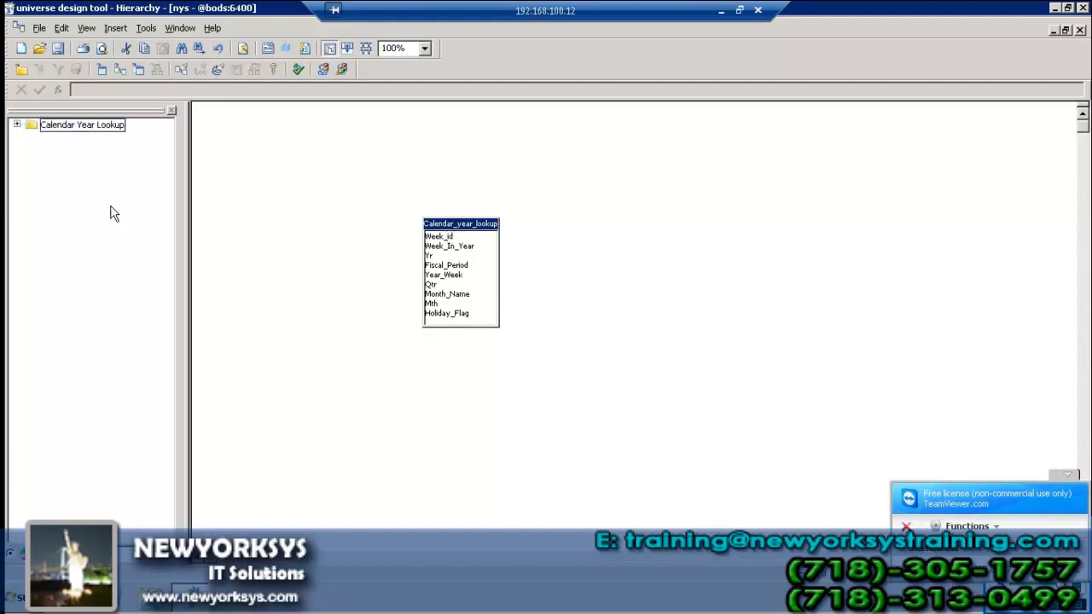
click(17, 126)
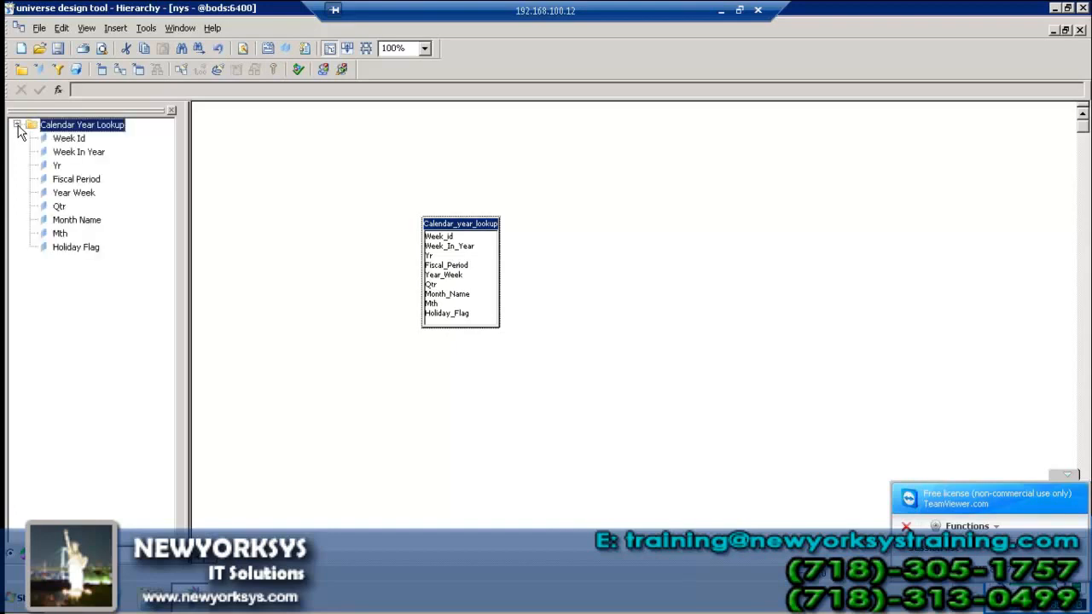
Save the universe to a file named Hierarchy
click(59, 49)
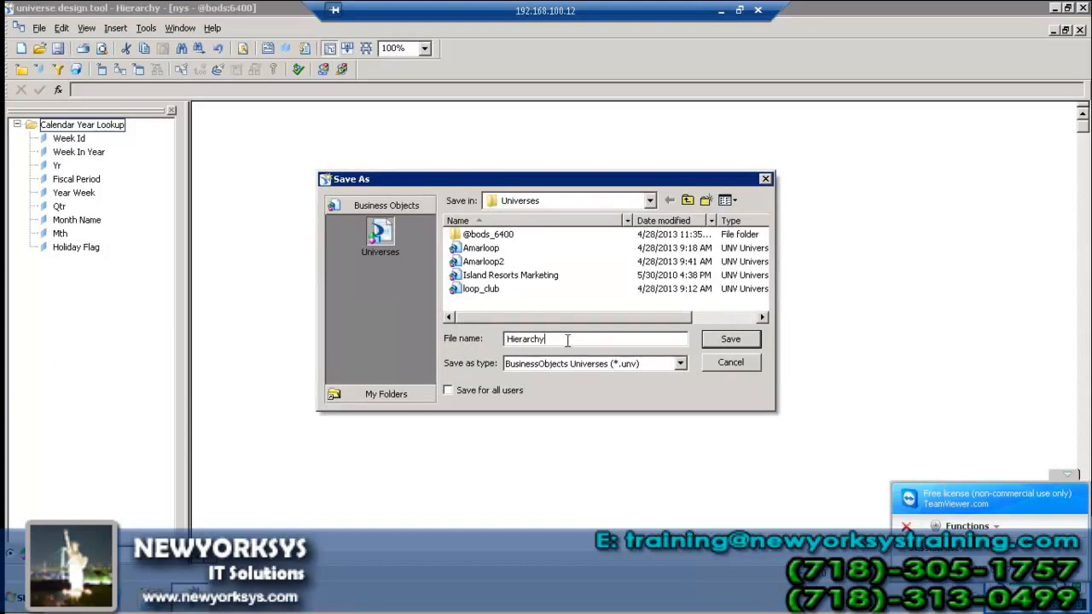
click(731, 340)
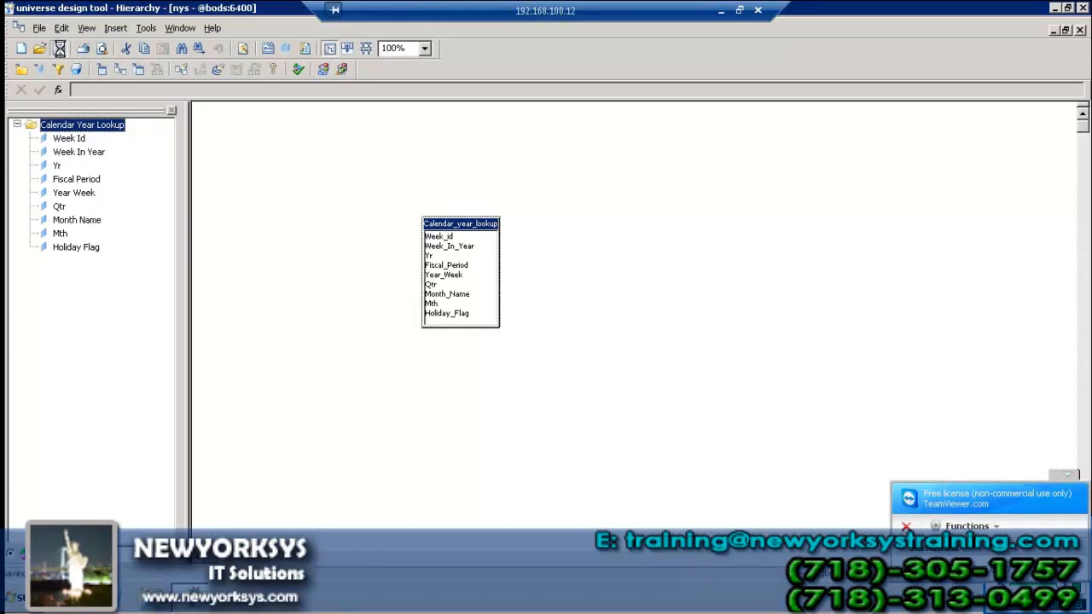
Export Hierarchy to the repository, acknowledge the success message, and minimize the designer
click(38, 28)
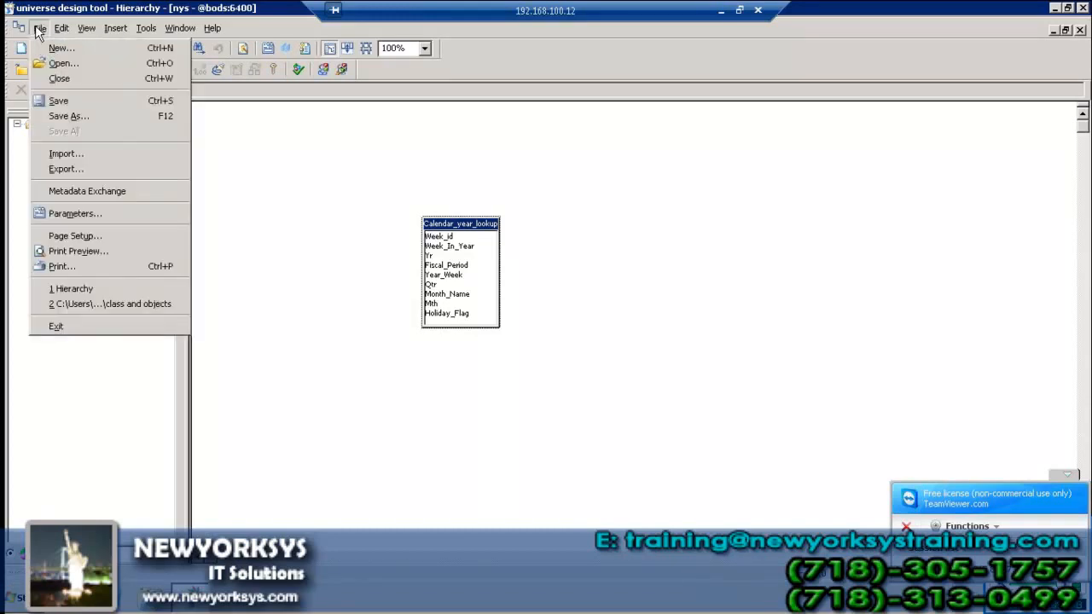
click(85, 169)
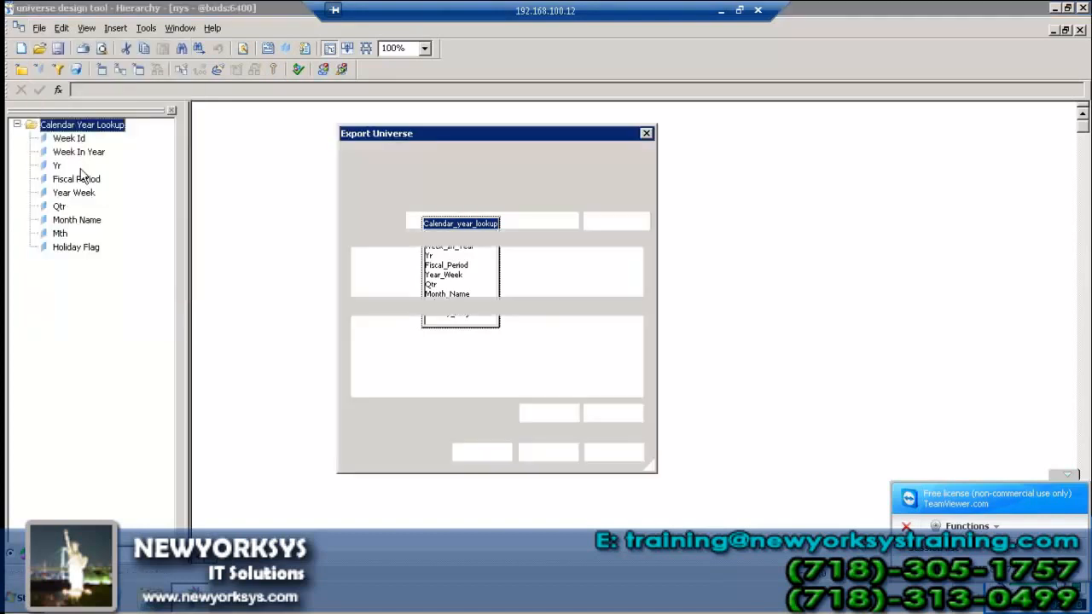
click(502, 452)
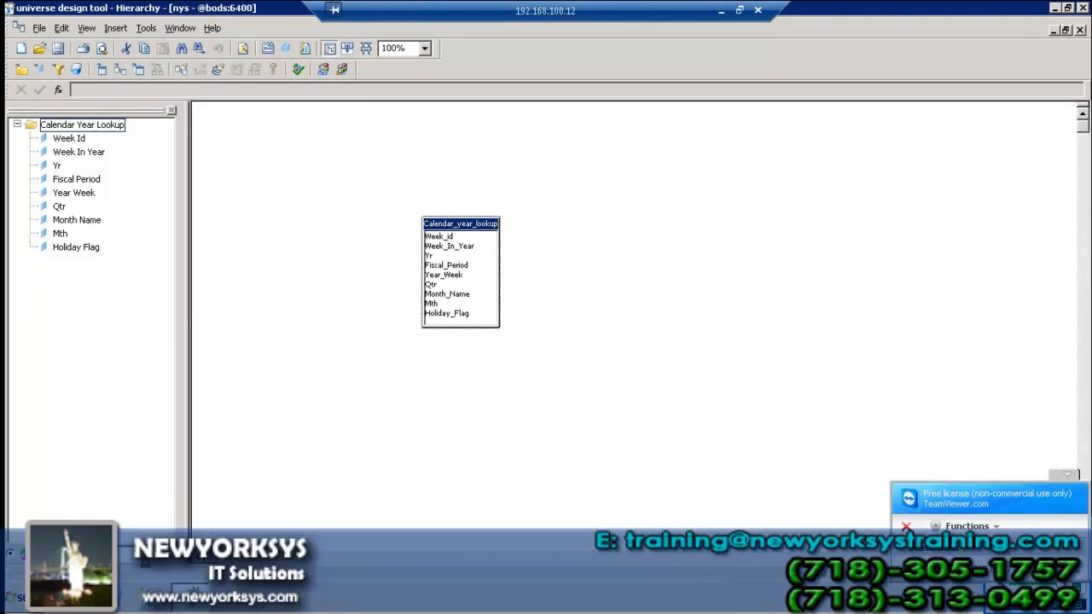
click(21, 598)
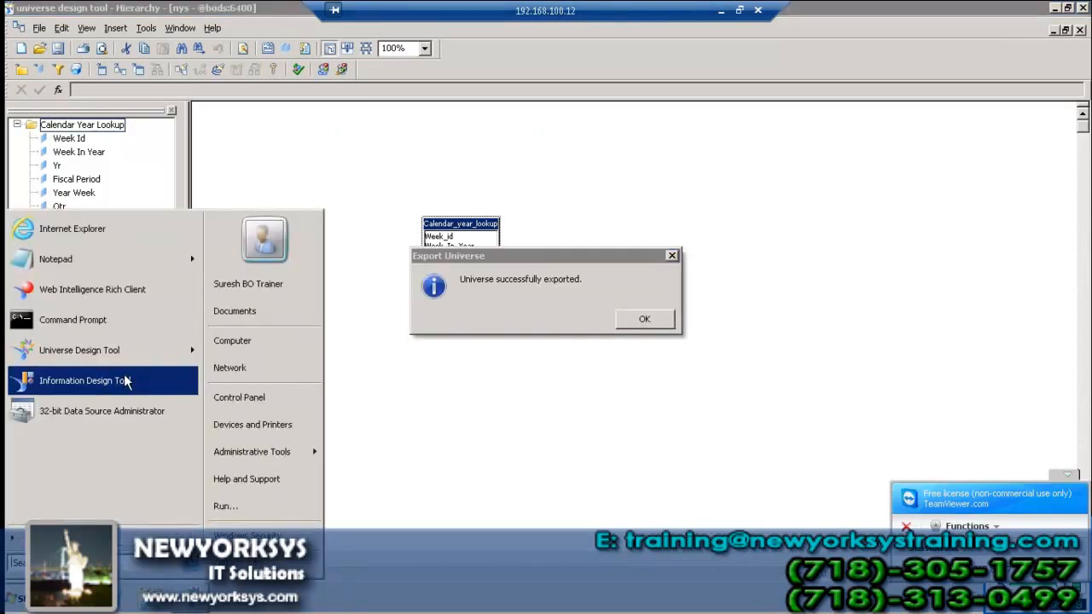
click(560, 296)
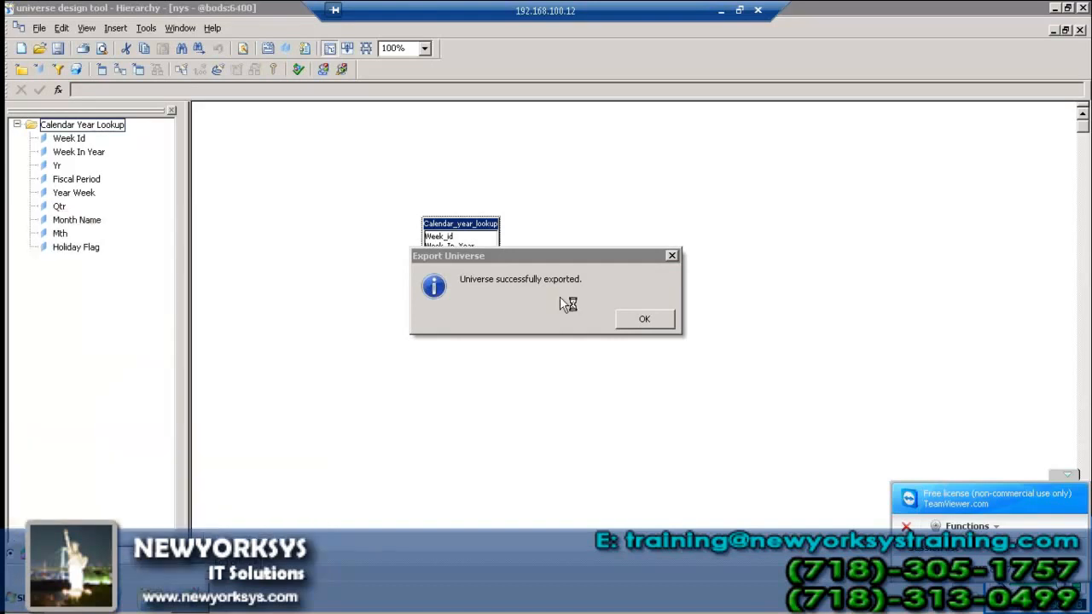
click(639, 316)
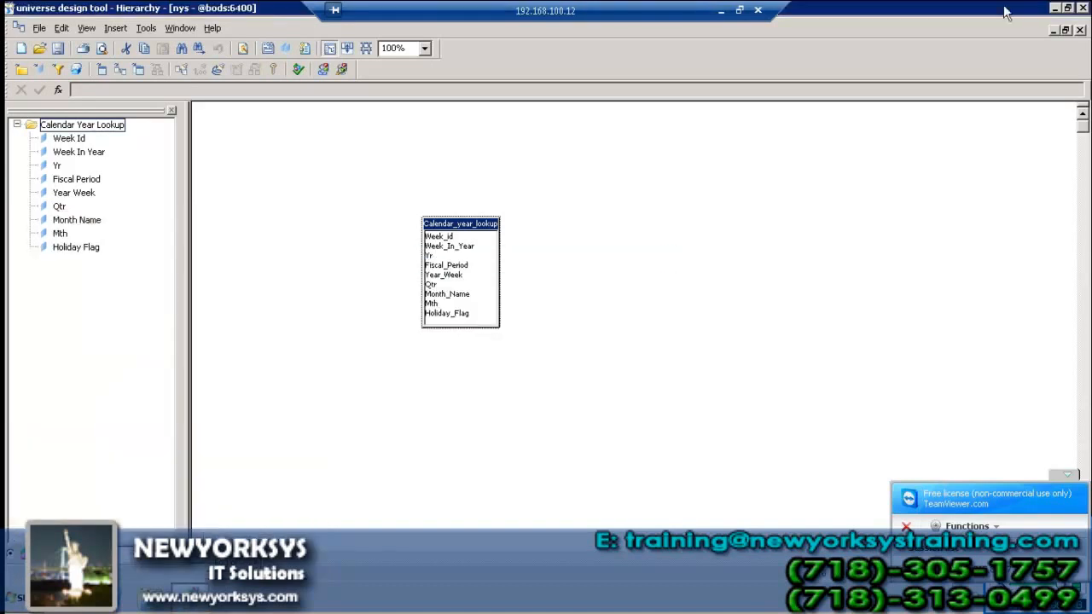
click(1055, 8)
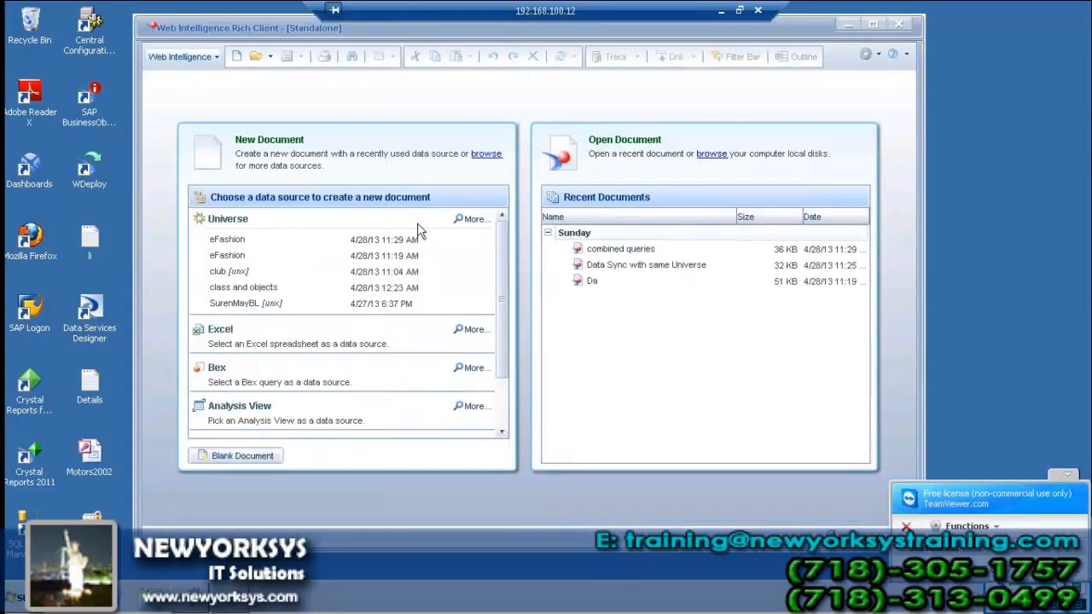
Log on to BusinessObjects in Web Intelligence and select the Hierarchy universe for a new query
click(469, 219)
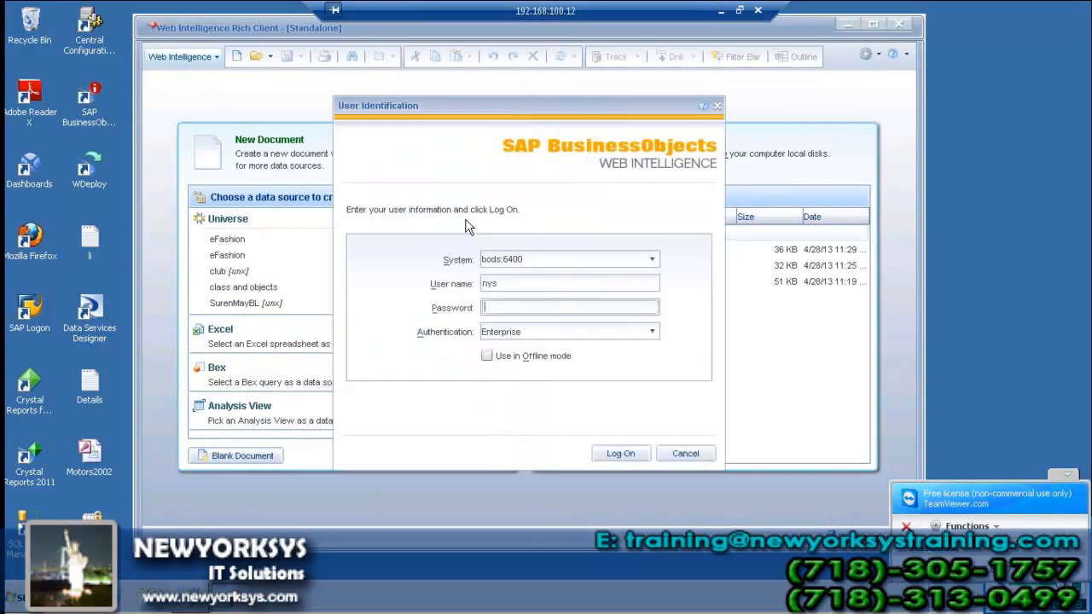
text(**********)
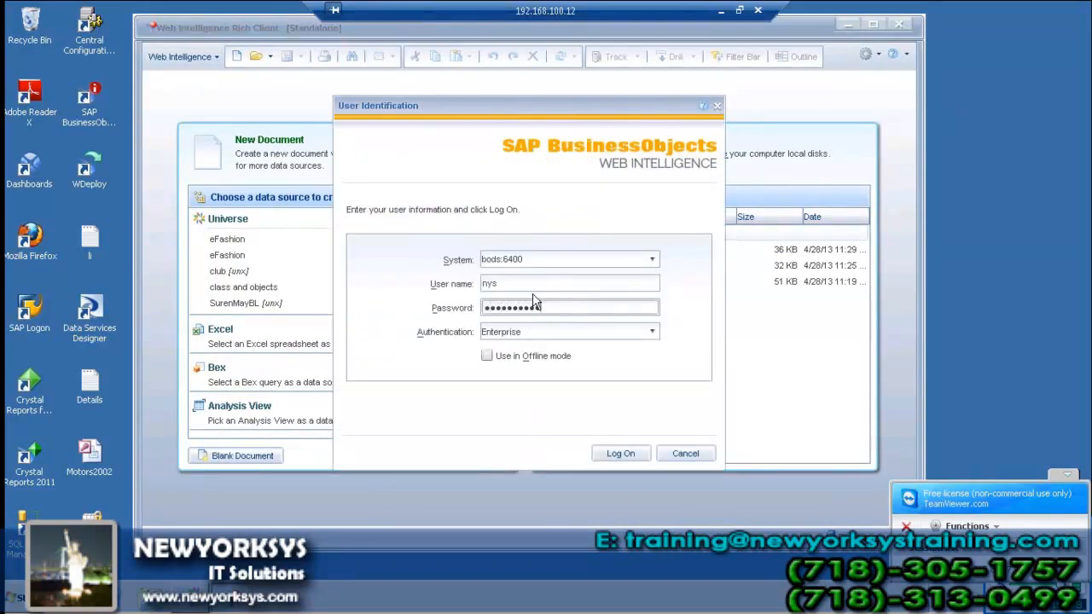
click(623, 454)
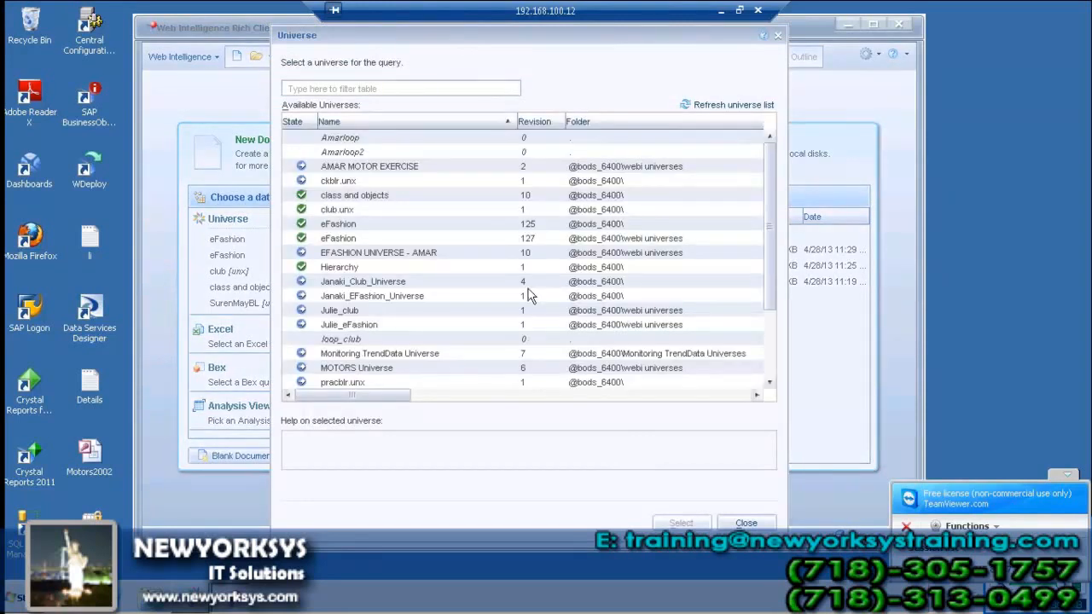
click(406, 310)
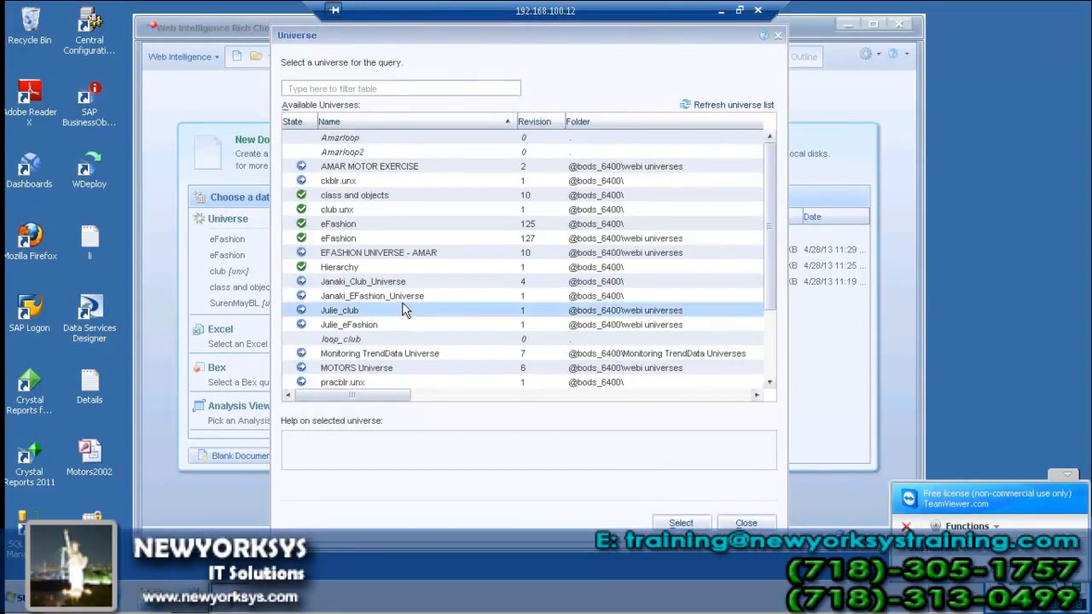
click(352, 267)
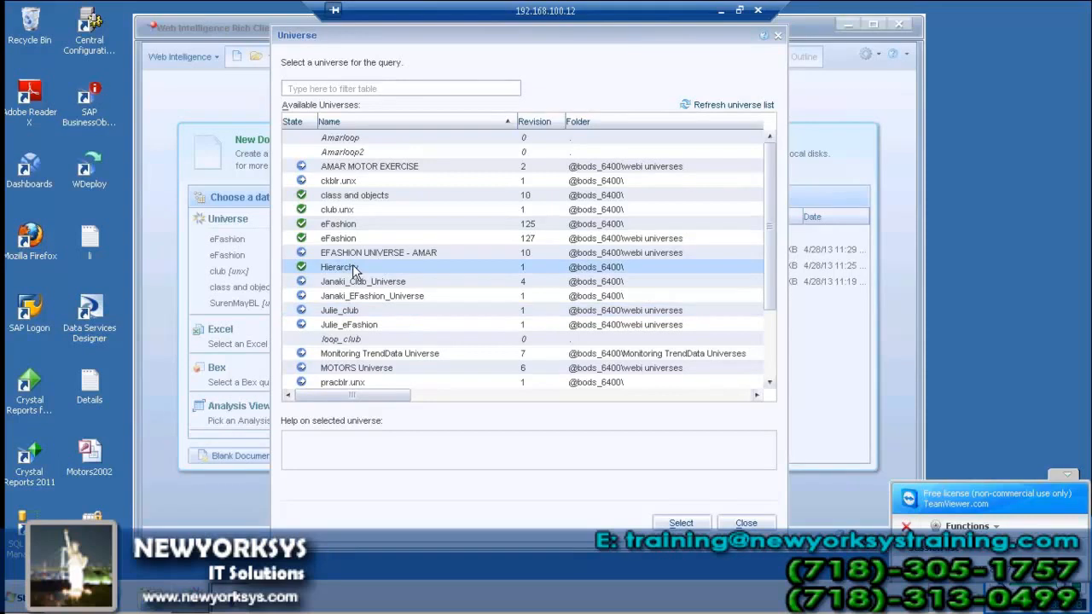
click(693, 522)
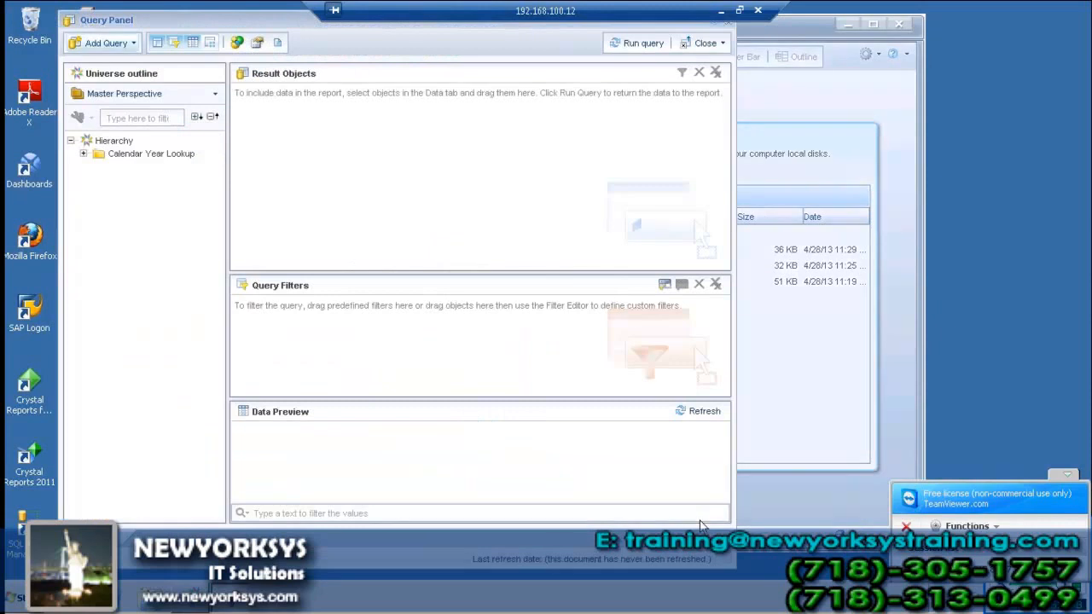
Make Week Id the only result object, replacing Yr, and run the query
click(83, 154)
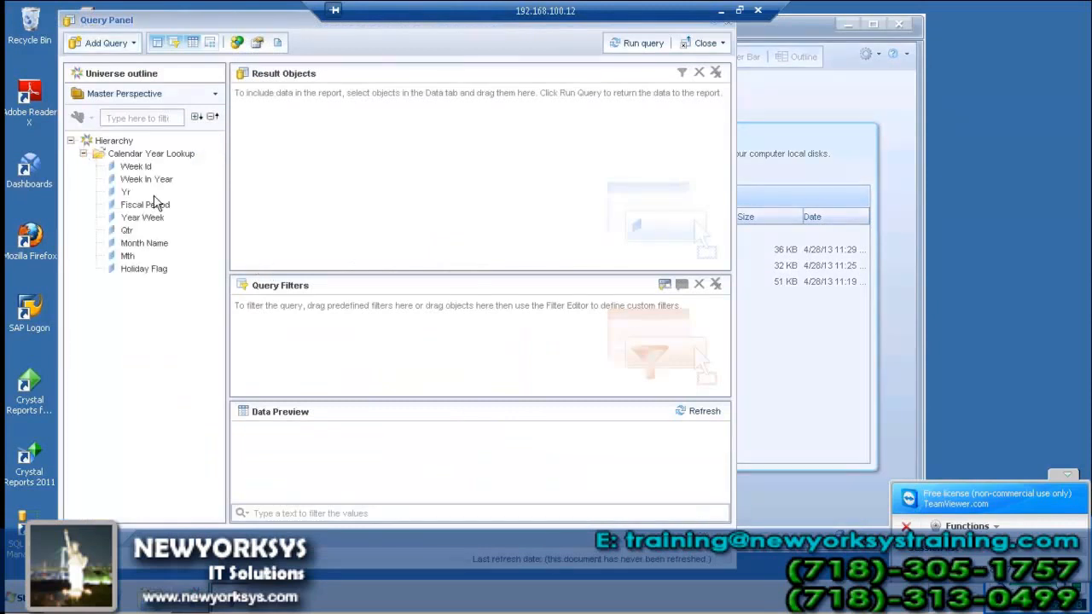
double_click(126, 193)
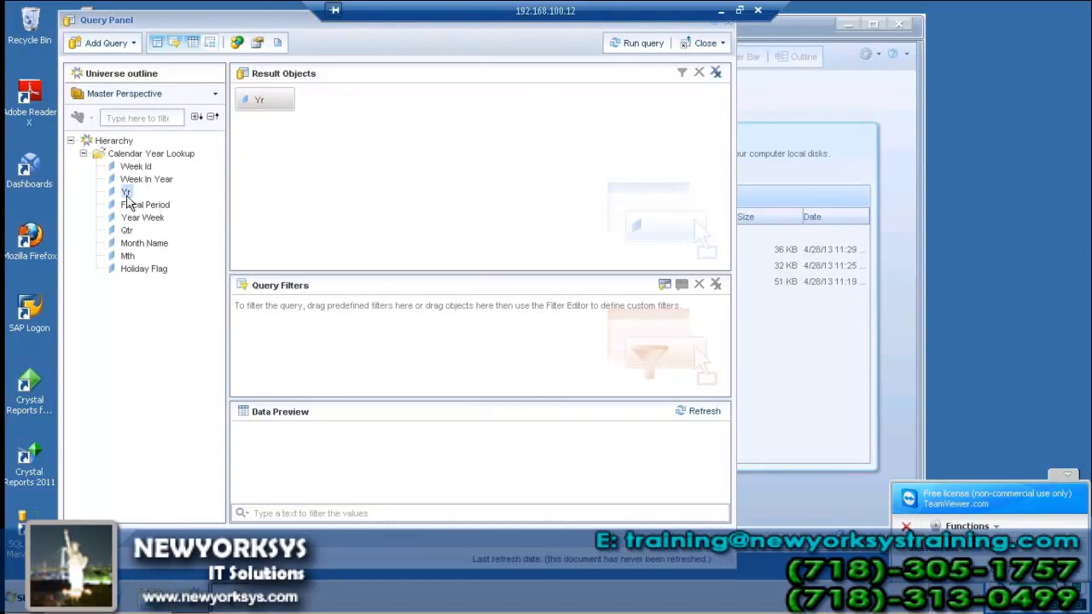
click(287, 101)
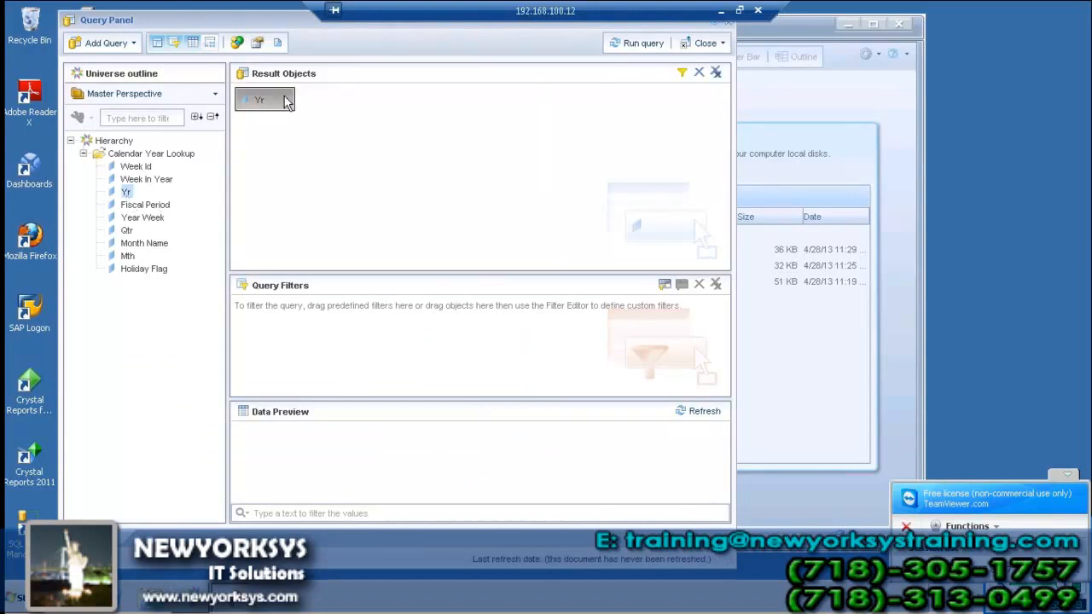
key(Delete)
double_click(147, 167)
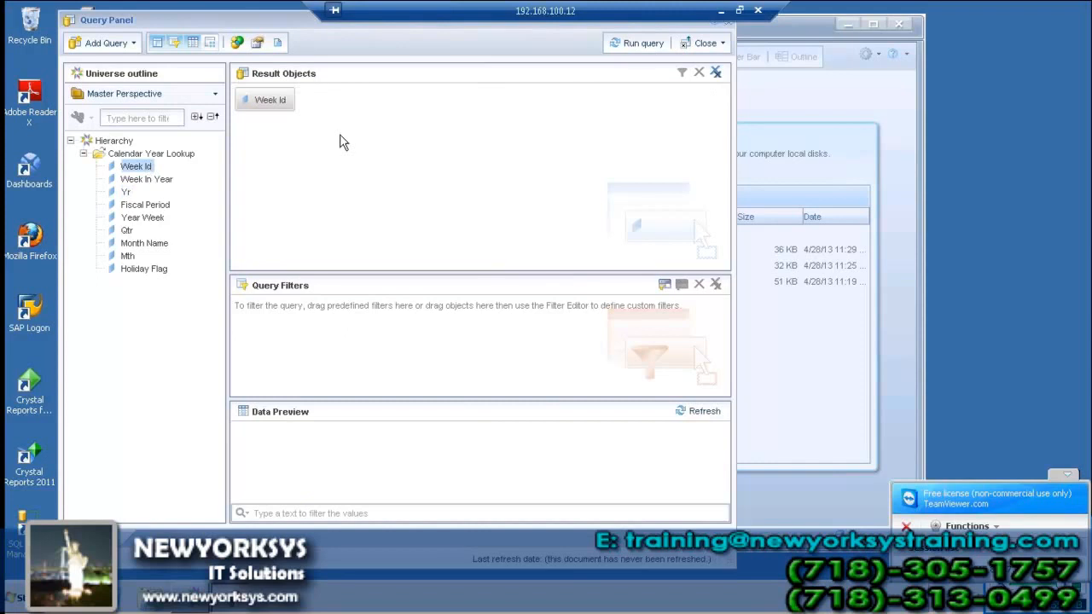
click(640, 43)
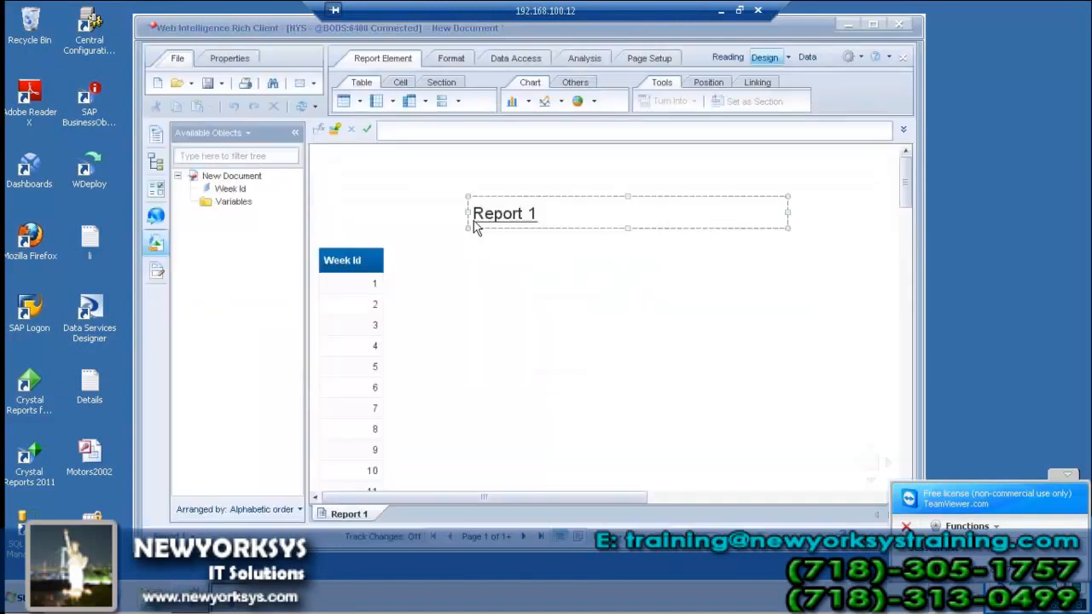
Turn on drill mode for Report 1 from the Analysis tools
click(618, 195)
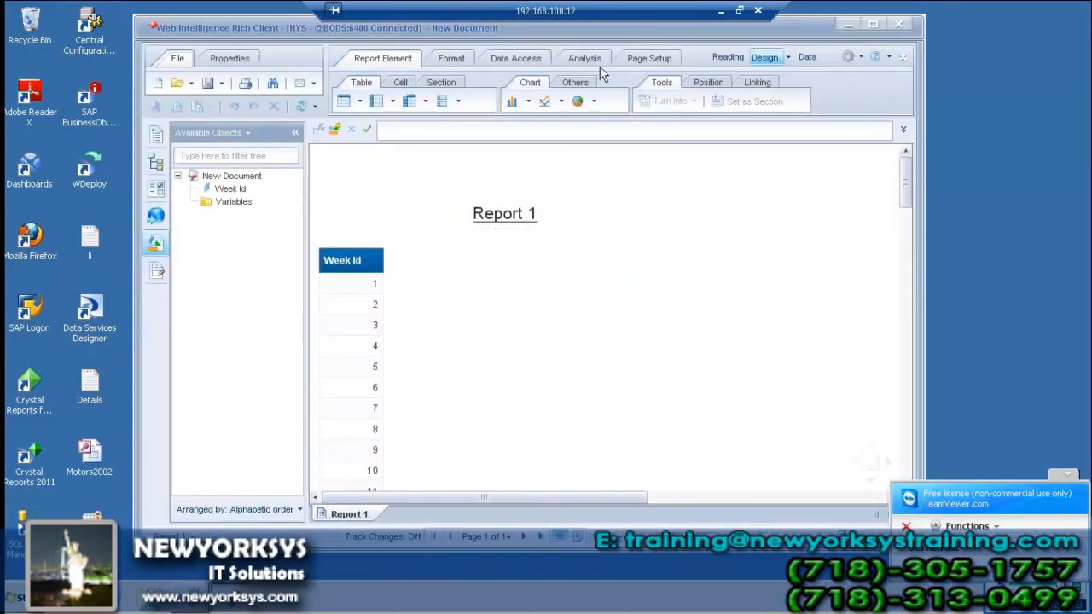
click(584, 58)
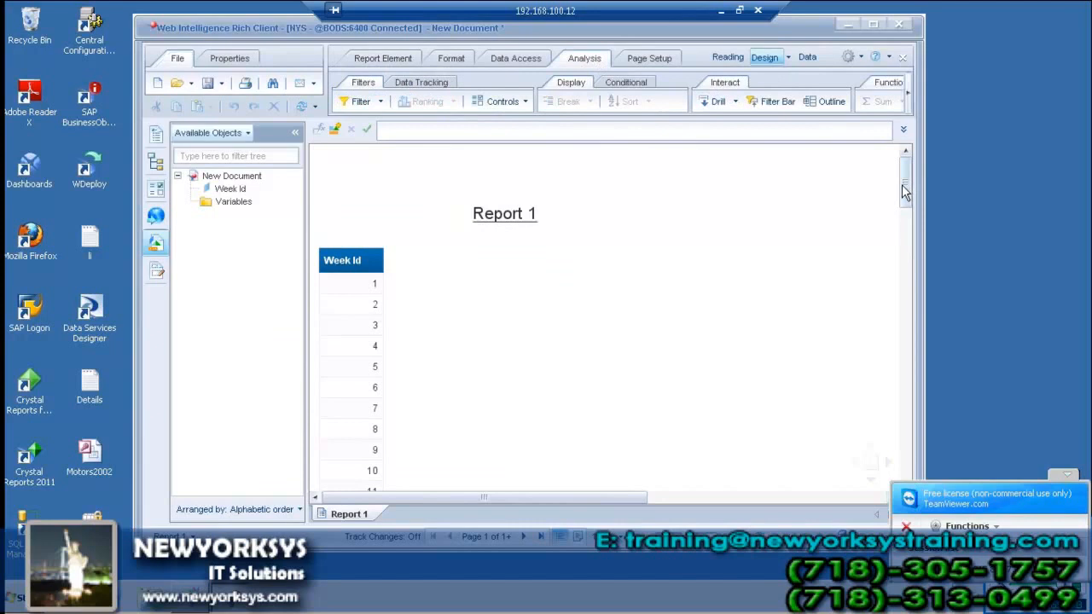
click(721, 99)
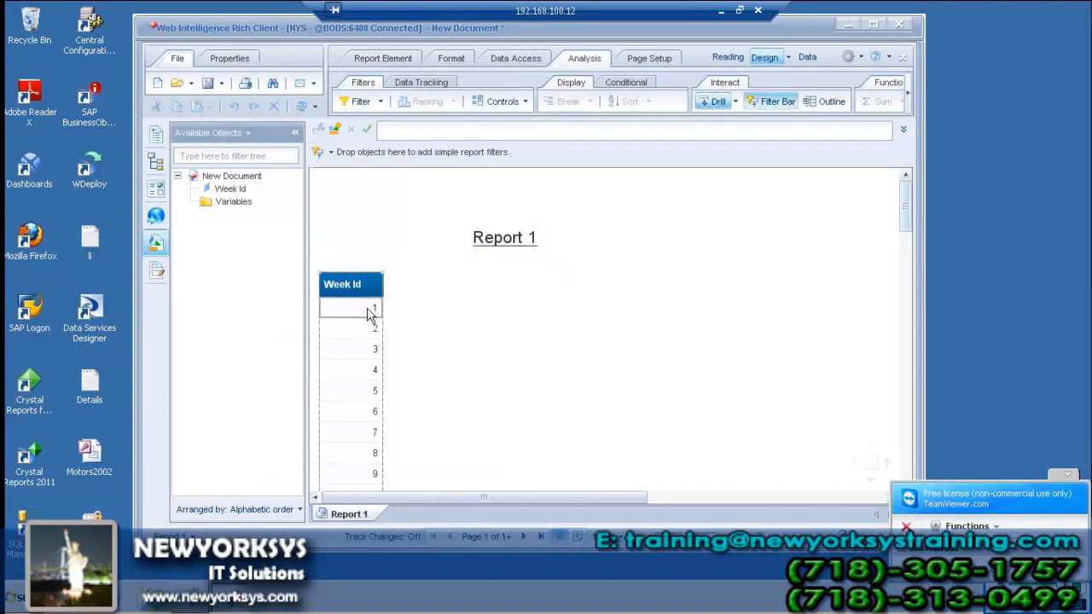
Drill the Week Id column down to Week In Year, filtered to week 1
click(369, 314)
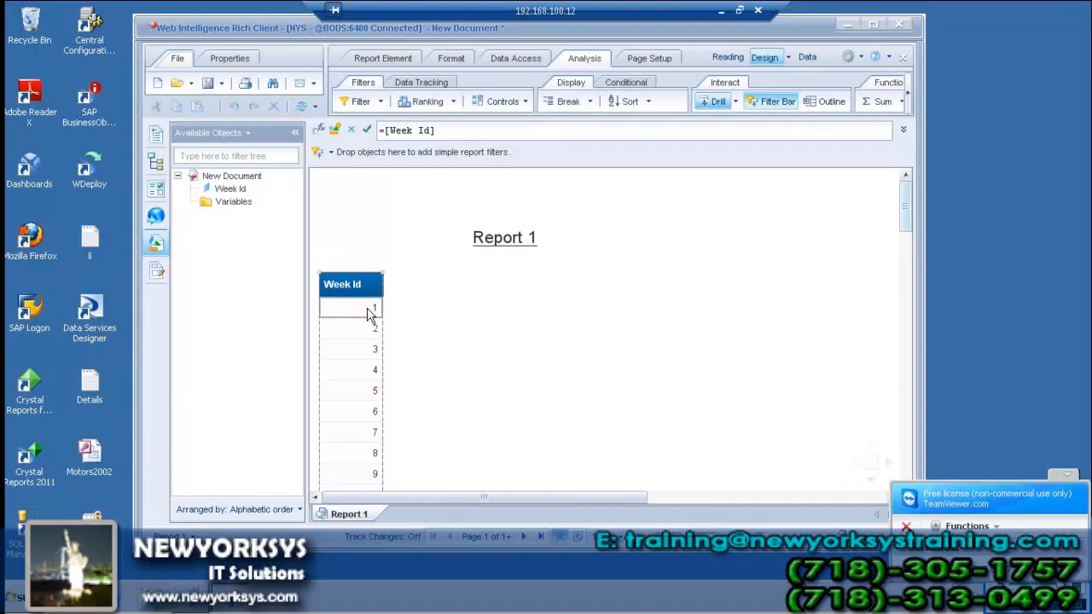
right_click(370, 314)
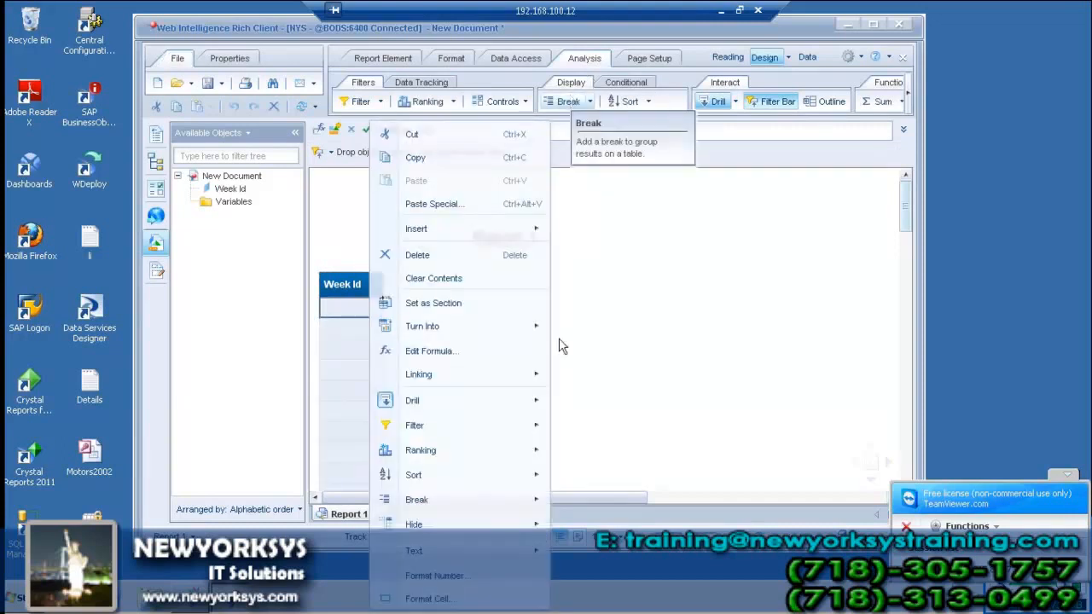
mouse_move(478, 407)
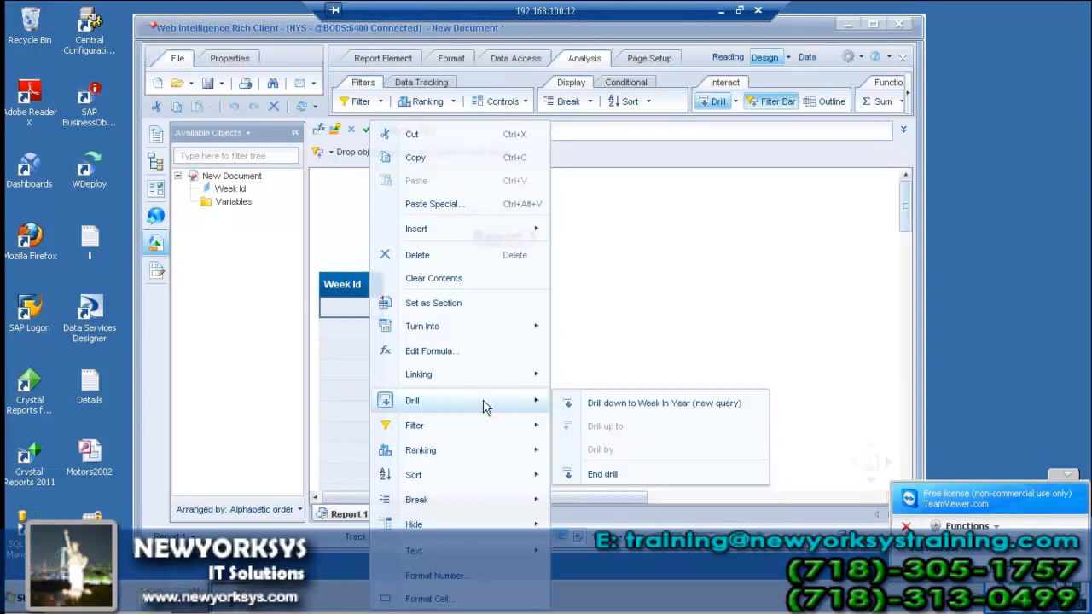
click(596, 404)
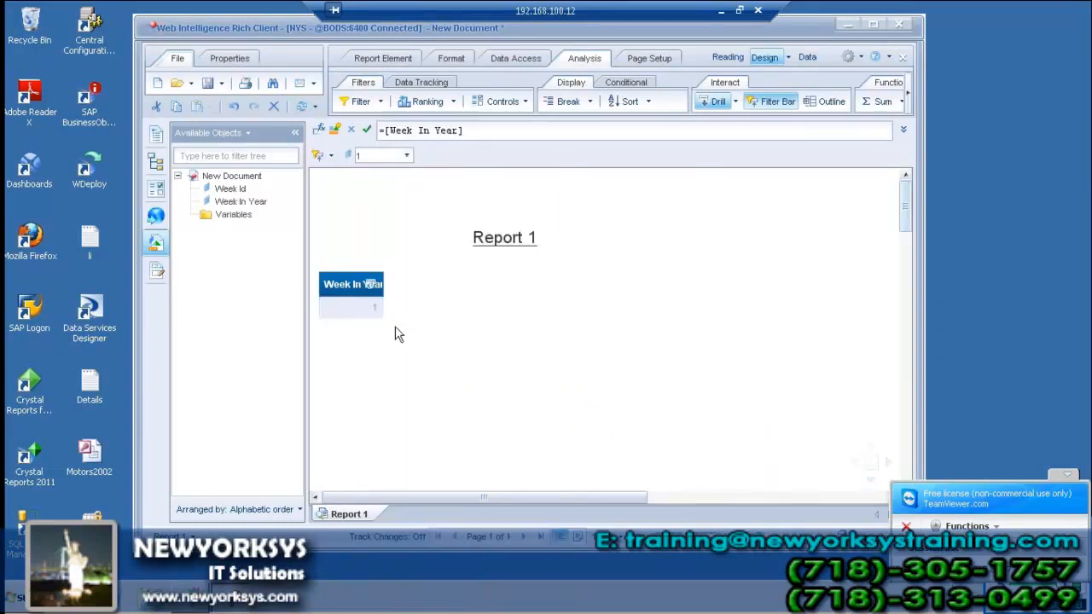
Drill the Week In Year column further down to Yr, showing 2002
click(403, 156)
click(405, 156)
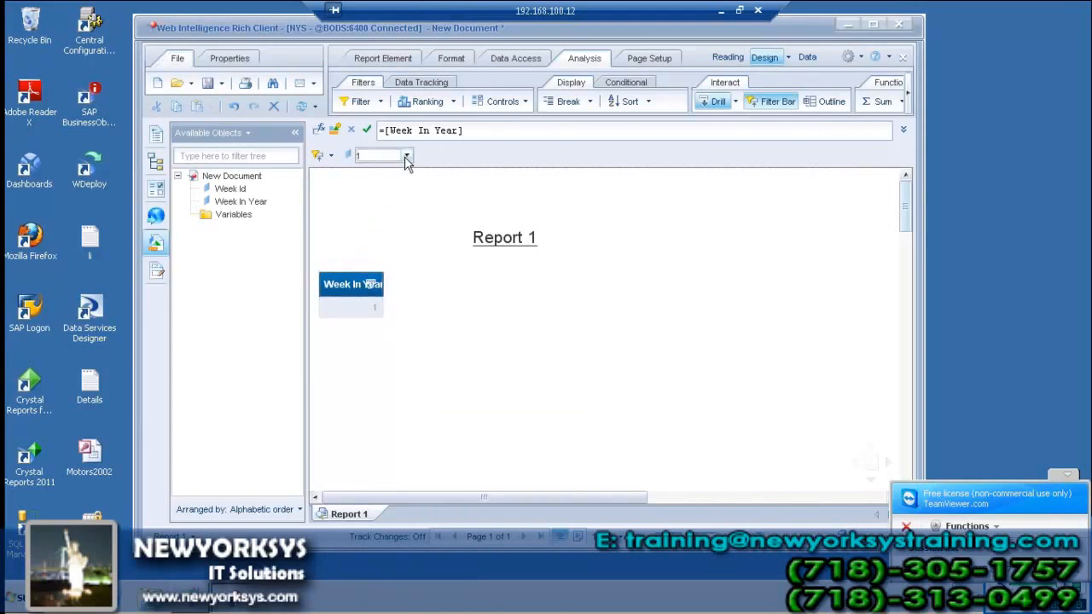
right_click(367, 298)
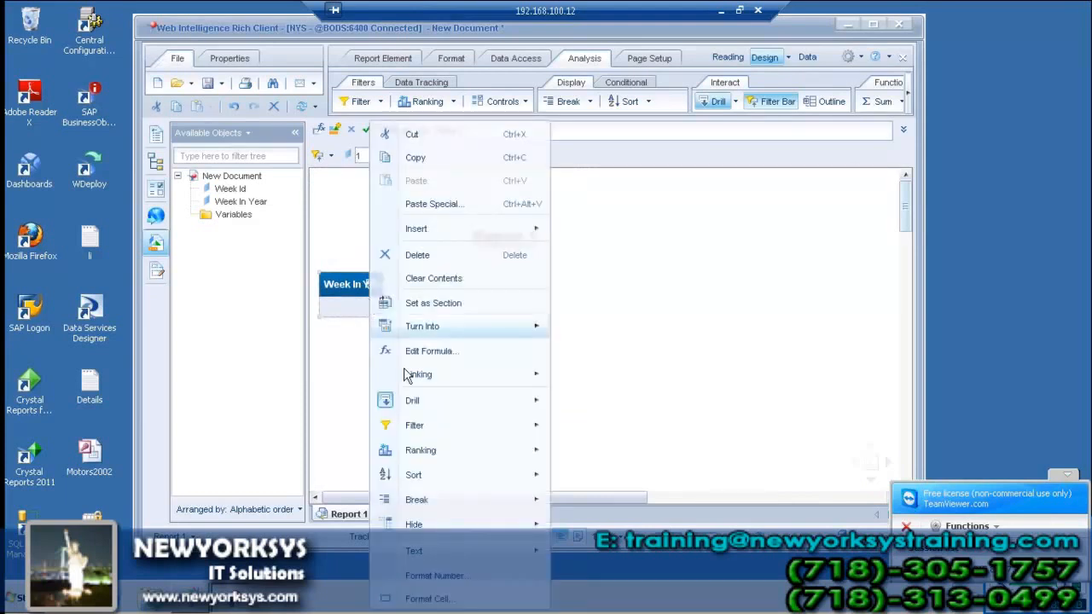
mouse_move(430, 402)
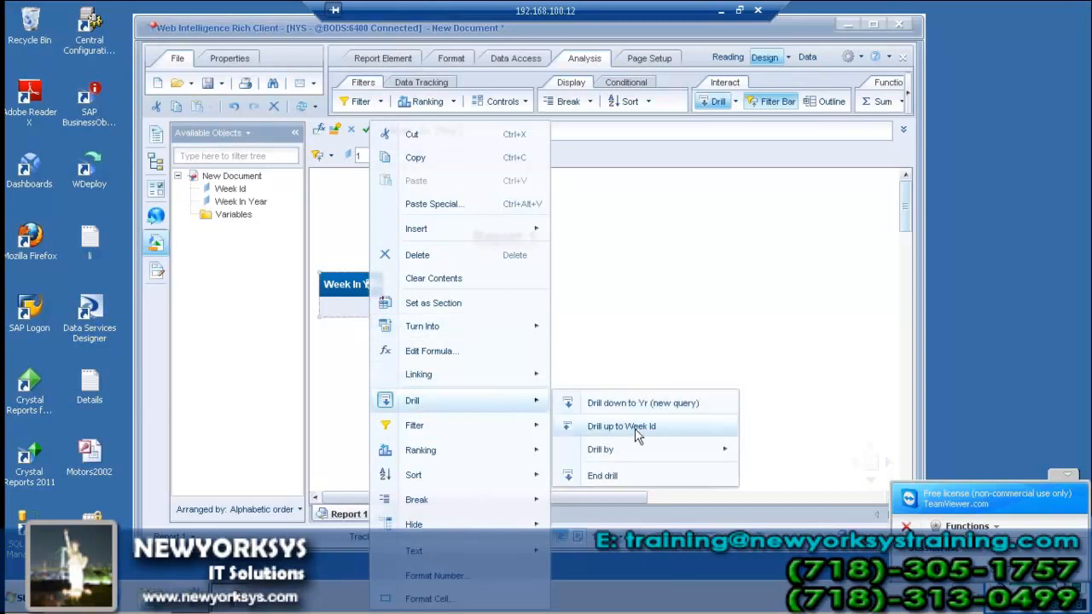
click(642, 404)
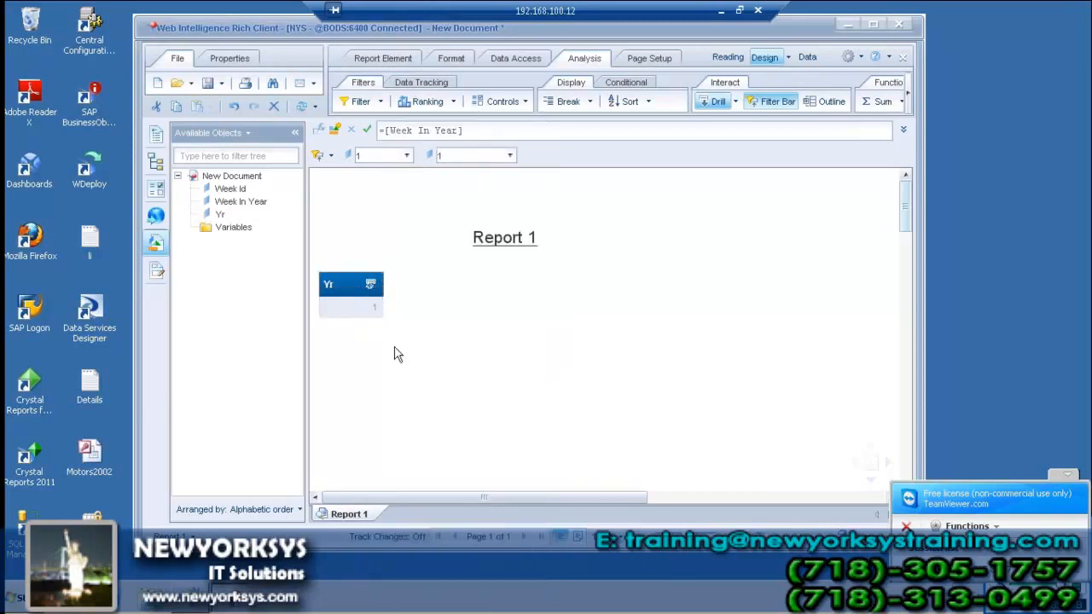
Leave the report at the Yr level and minimize the Web Intelligence window
right_click(363, 312)
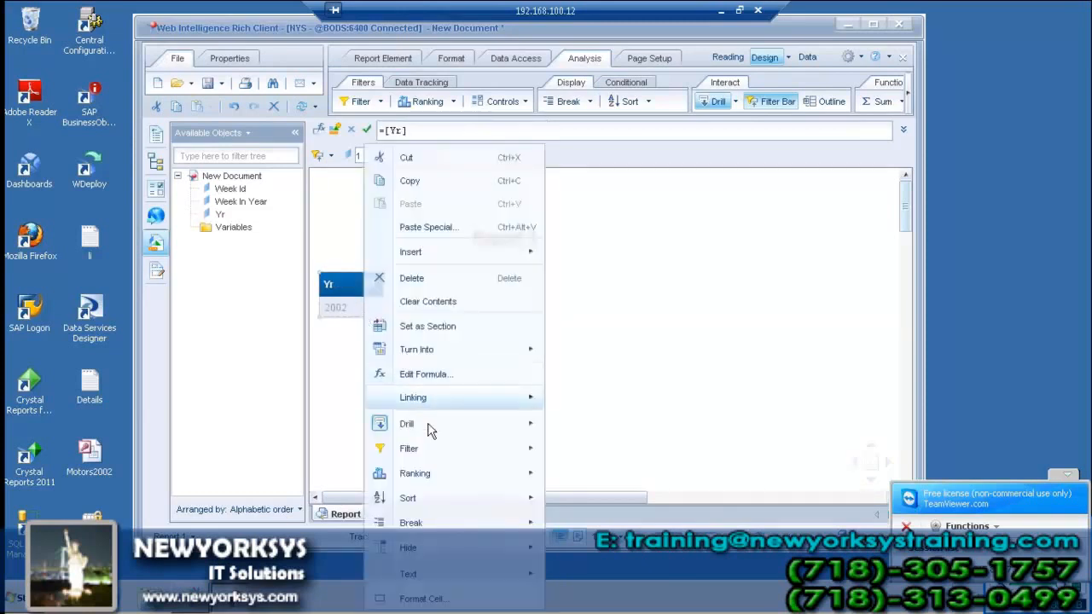
mouse_move(519, 421)
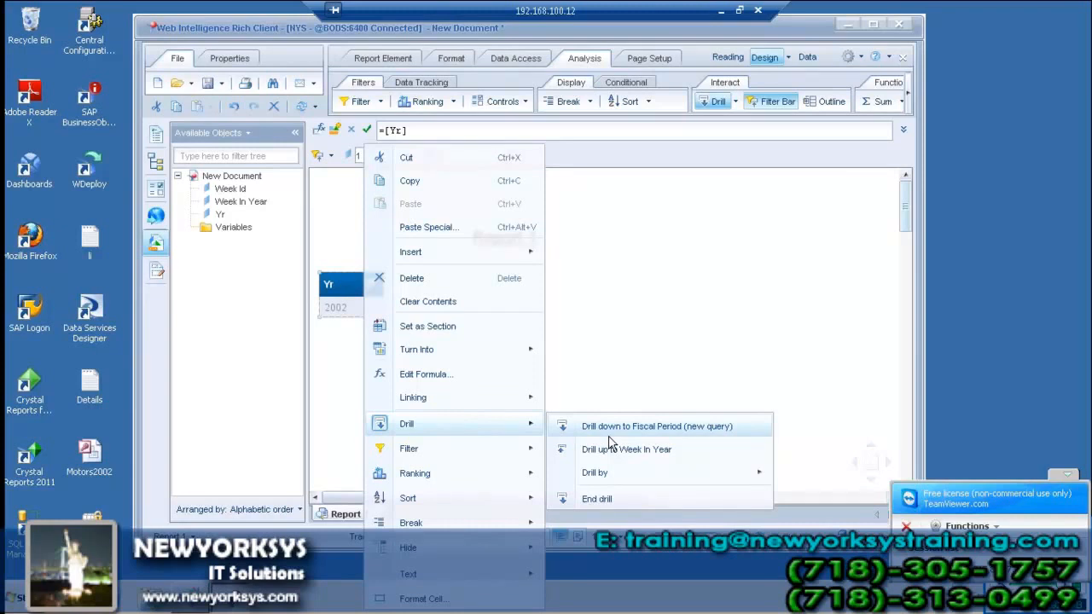
click(672, 357)
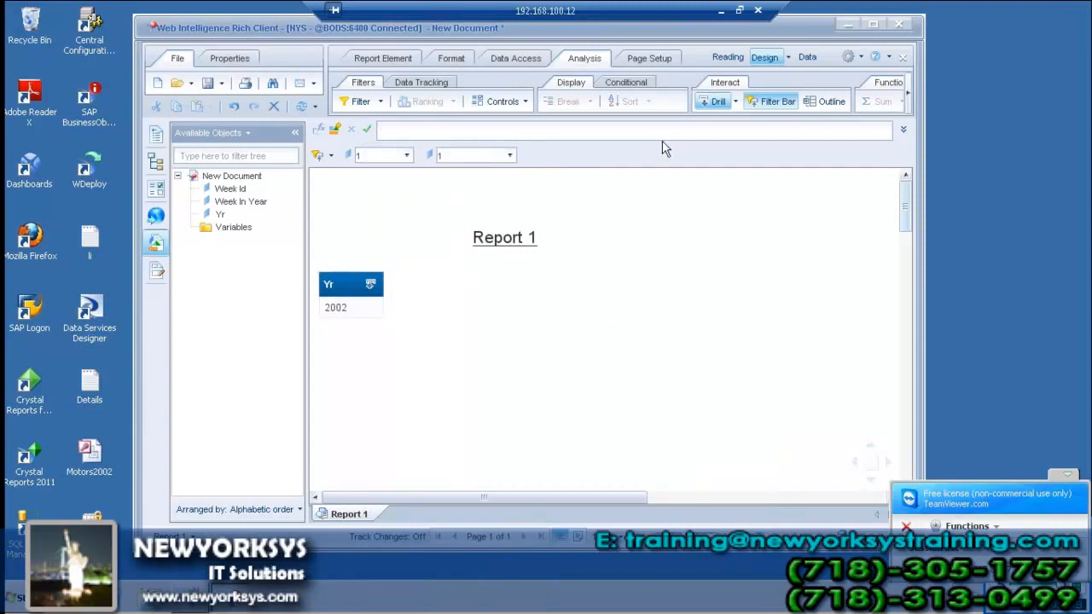
click(849, 25)
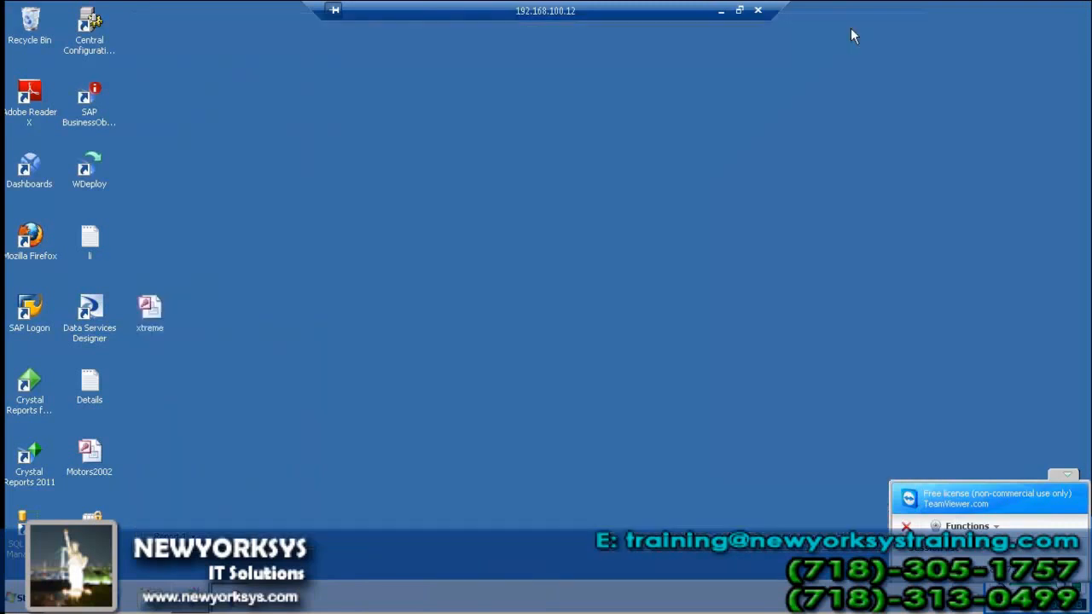
Switch from Remote Desktop to the Notepad hierarchy notes and highlight 'default hierarchy:'
click(718, 12)
click(478, 601)
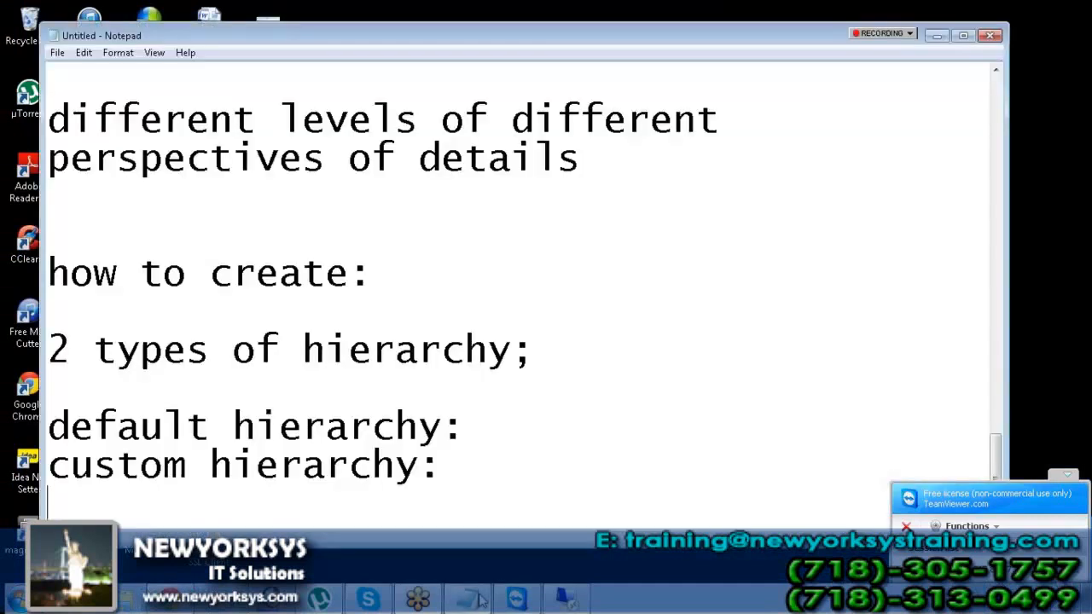
drag(466, 426, 44, 401)
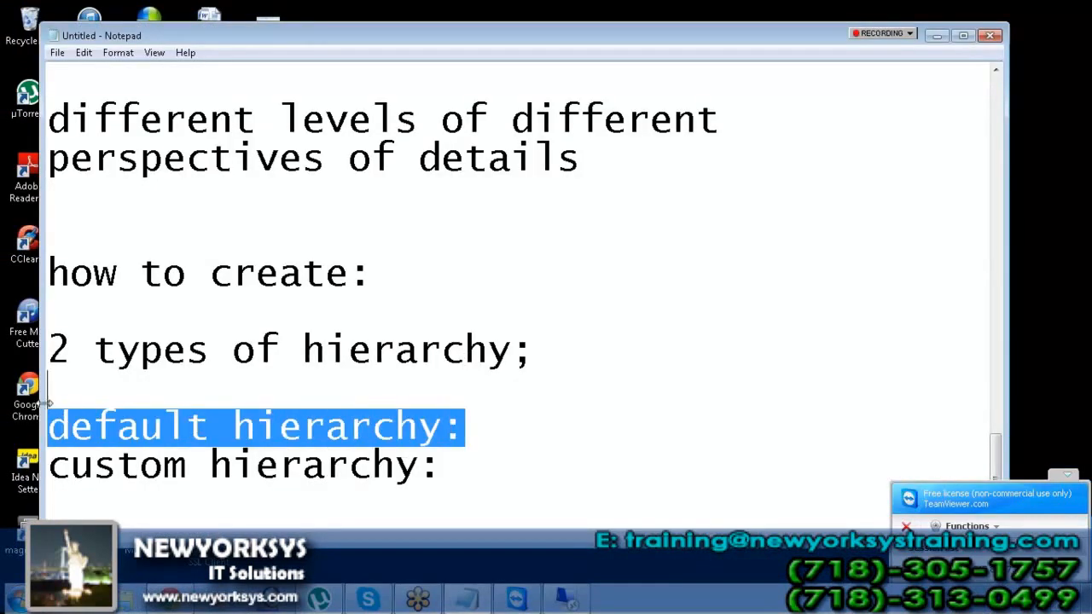
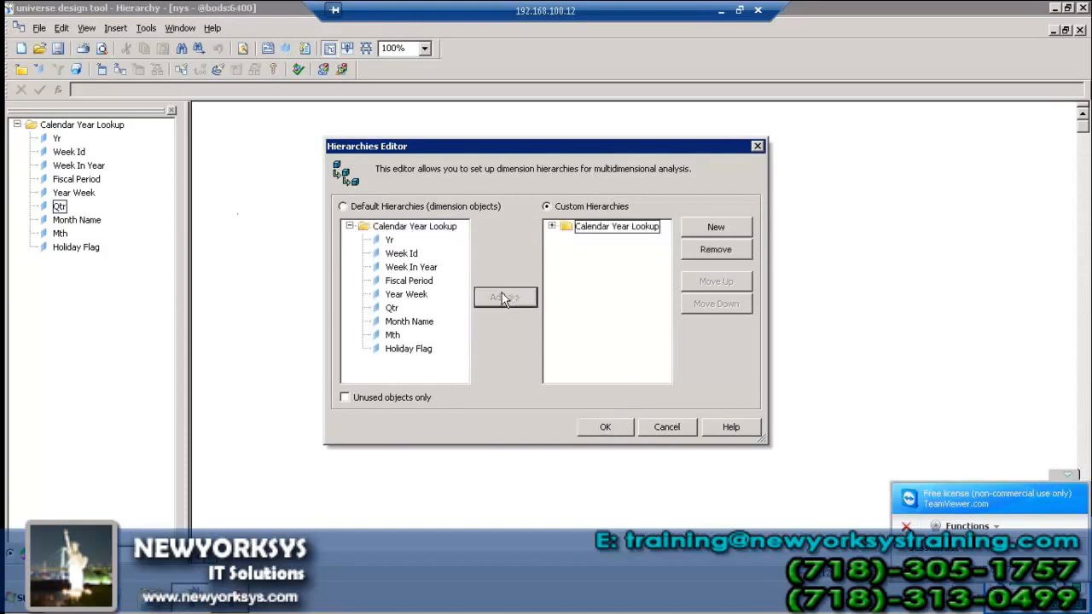
In the Calendar Year Lookup custom hierarchy, move Qtr and then Mth up directly under Yr
double_click(569, 232)
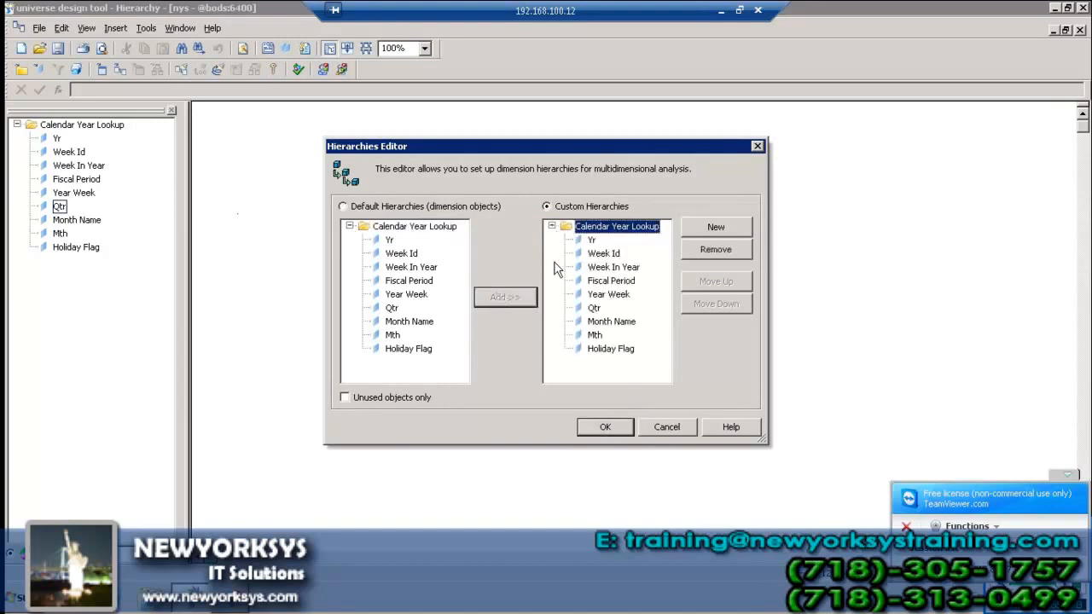
click(590, 308)
click(721, 286)
click(724, 283)
click(725, 283)
click(724, 283)
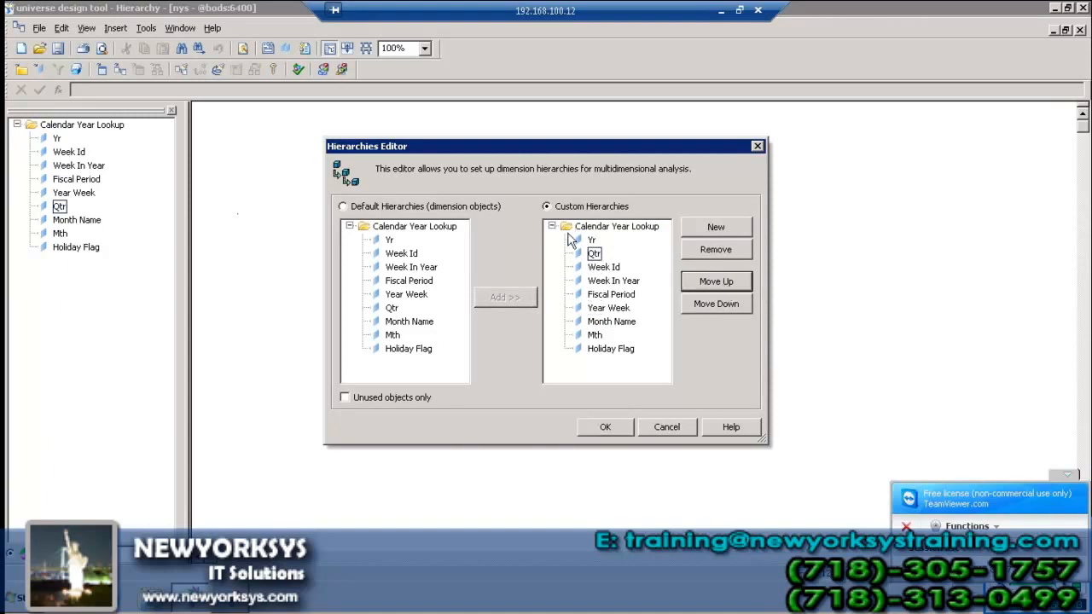
click(595, 335)
click(702, 284)
click(702, 284)
click(703, 284)
click(702, 284)
click(703, 284)
Remove Week Id through Holiday Flag from the hierarchy and close the Hierarchies Editor
click(610, 280)
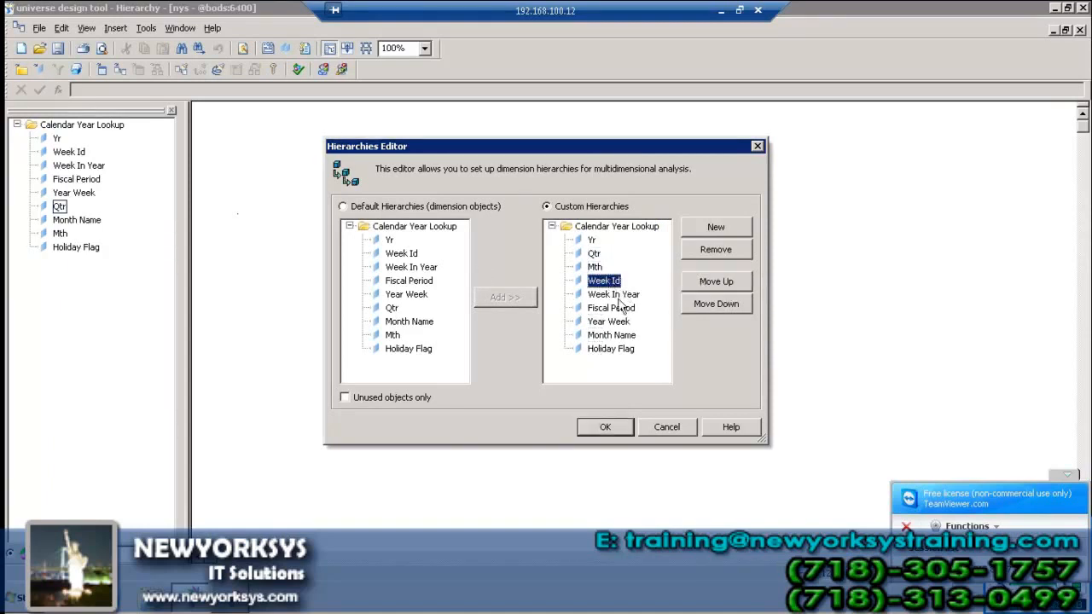
shift+click(613, 349)
click(698, 254)
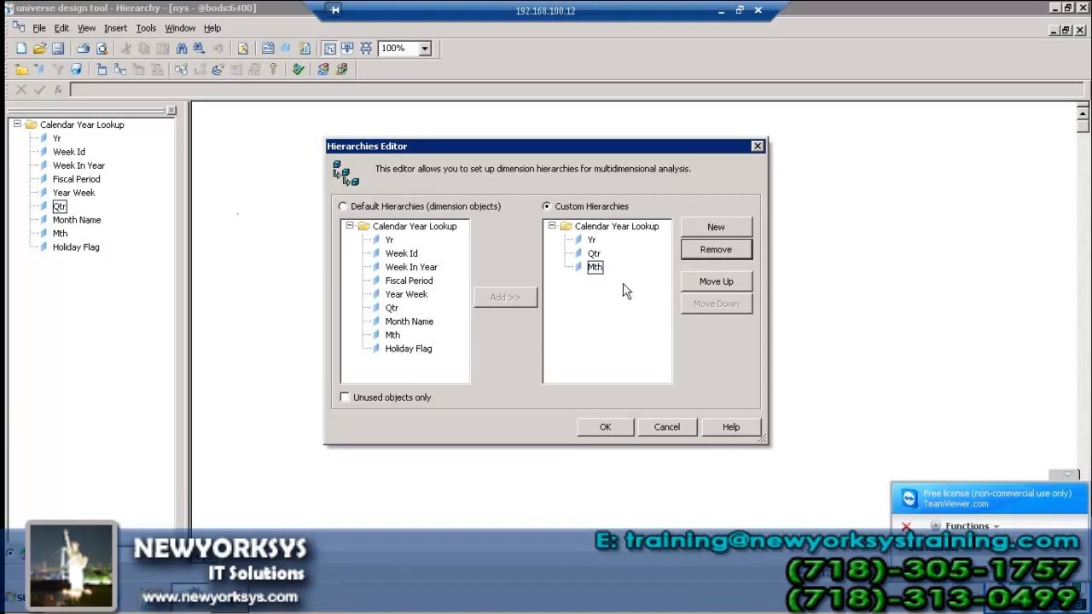
click(605, 428)
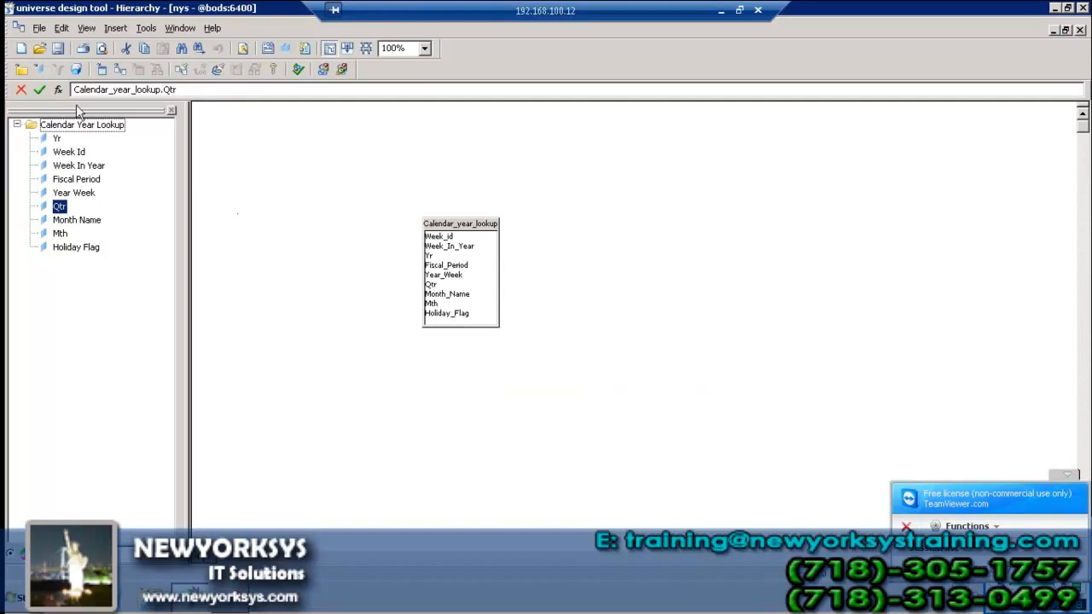
Export the universe with its Yr–Qtr–Mth hierarchy to the repository and dismiss the confirmation
click(39, 27)
click(83, 168)
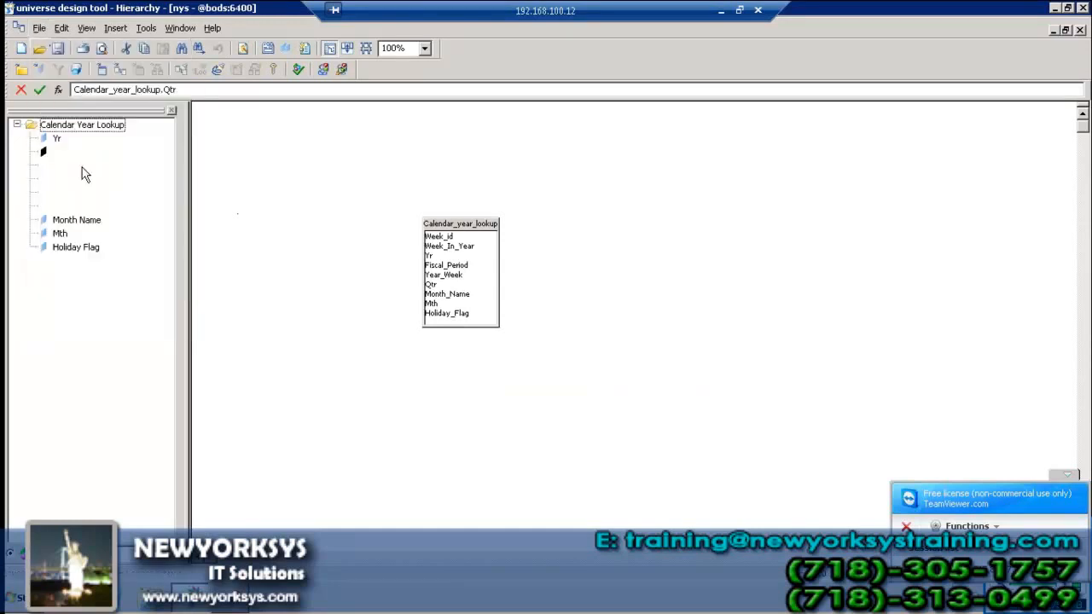
click(501, 451)
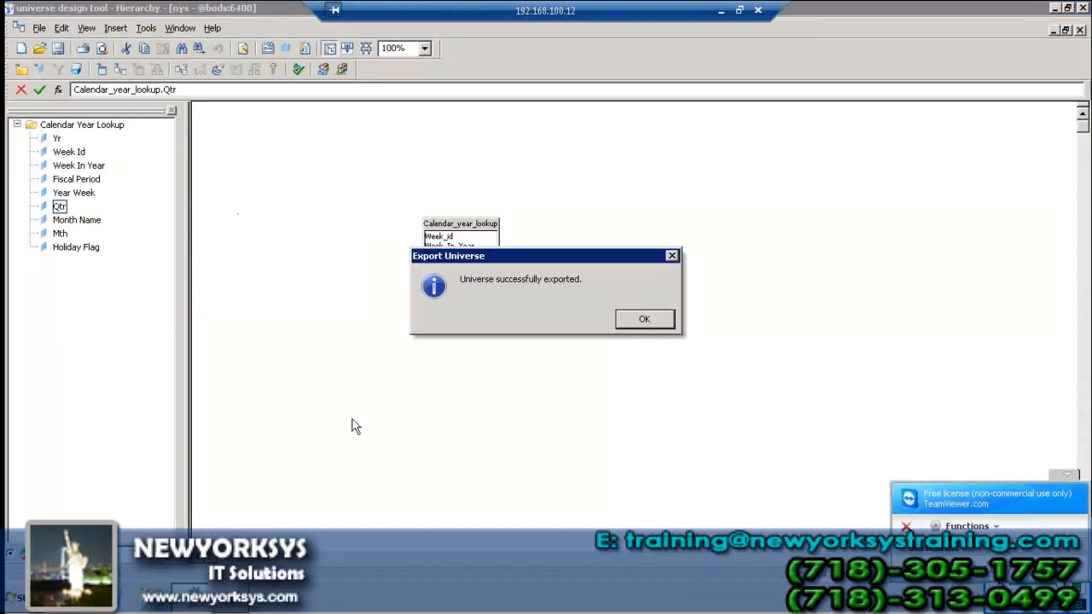
click(647, 317)
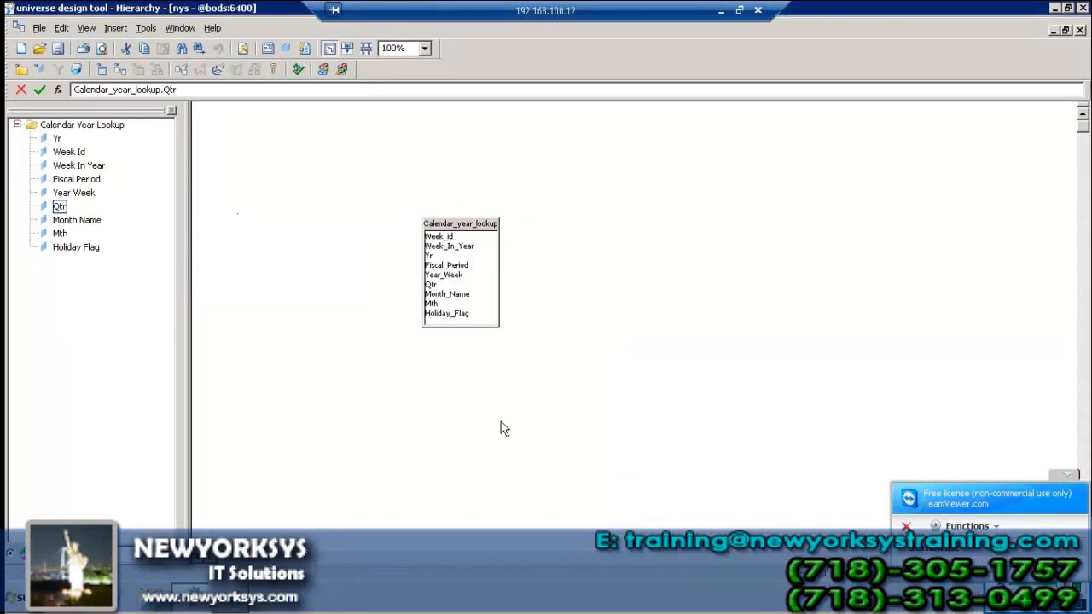
Close the old Web Intelligence document without saving, then close the Calendar_year_lookup universe and designer
right_click(217, 595)
click(218, 569)
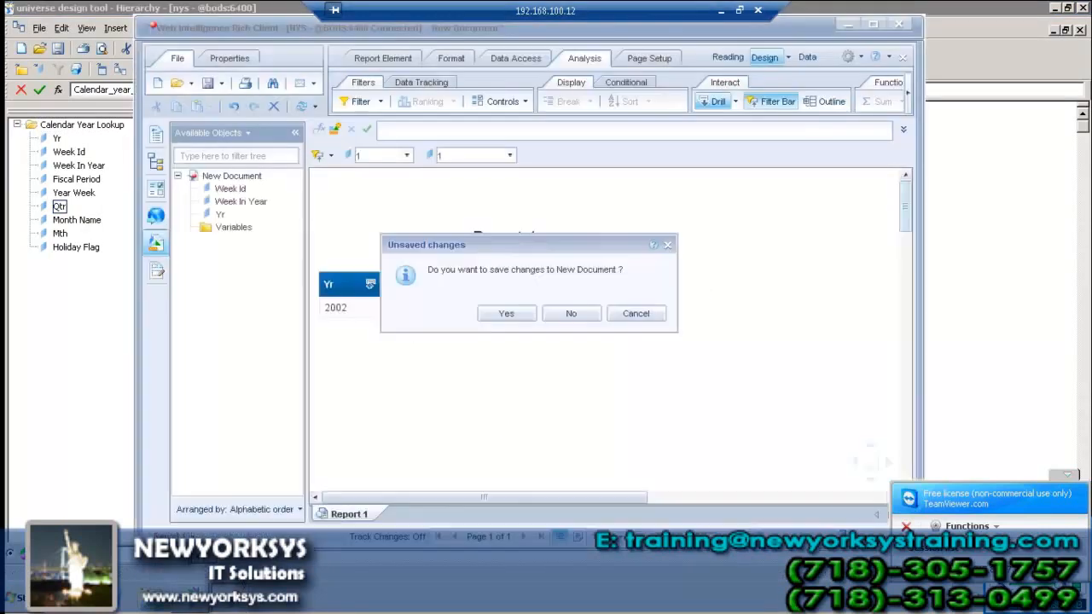
click(572, 314)
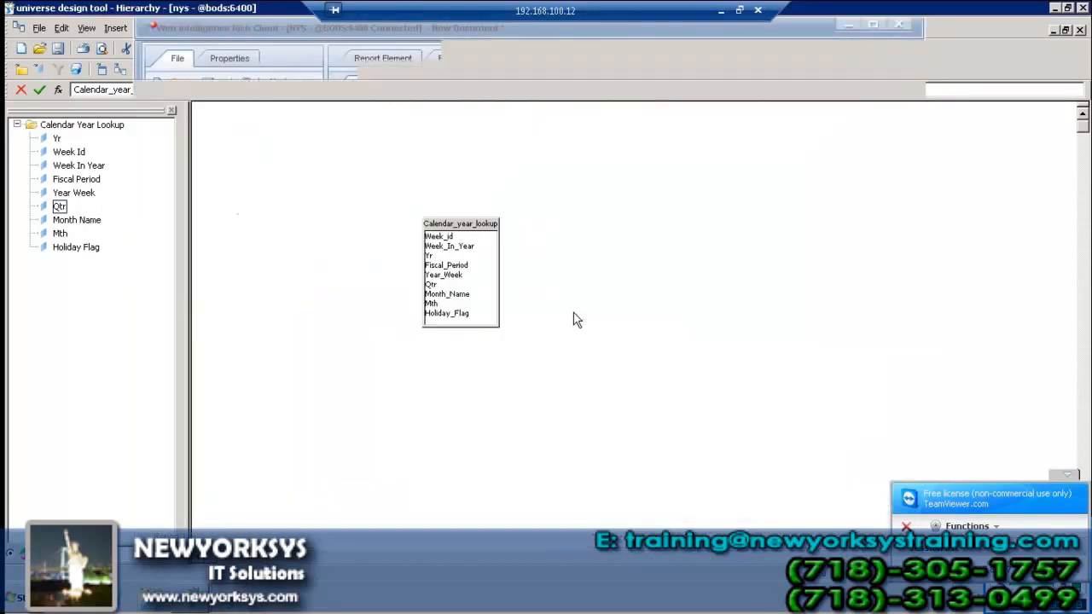
double_click(250, 9)
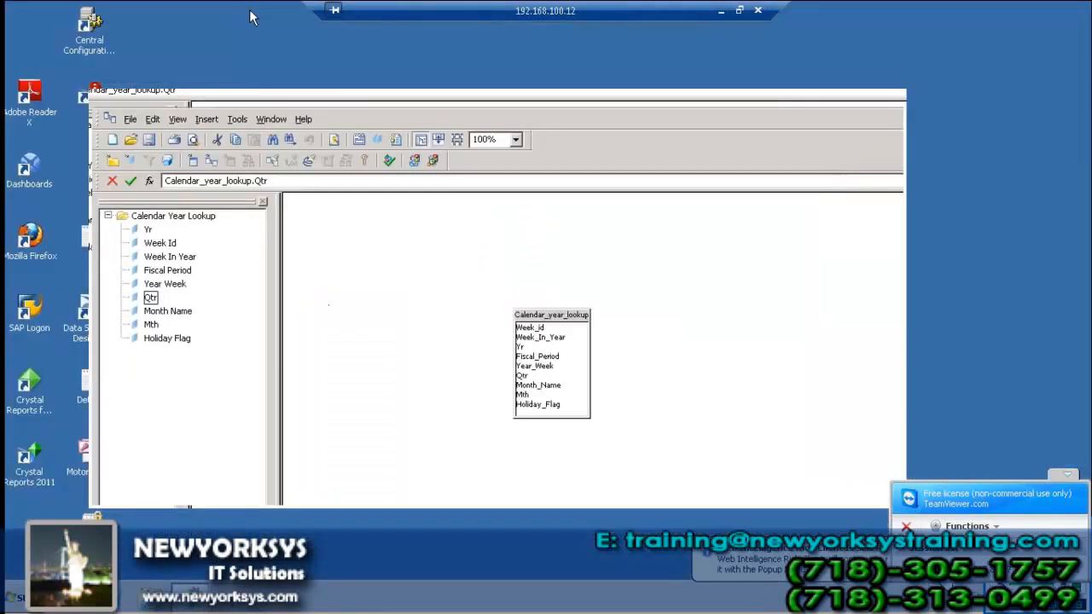
click(890, 125)
click(895, 97)
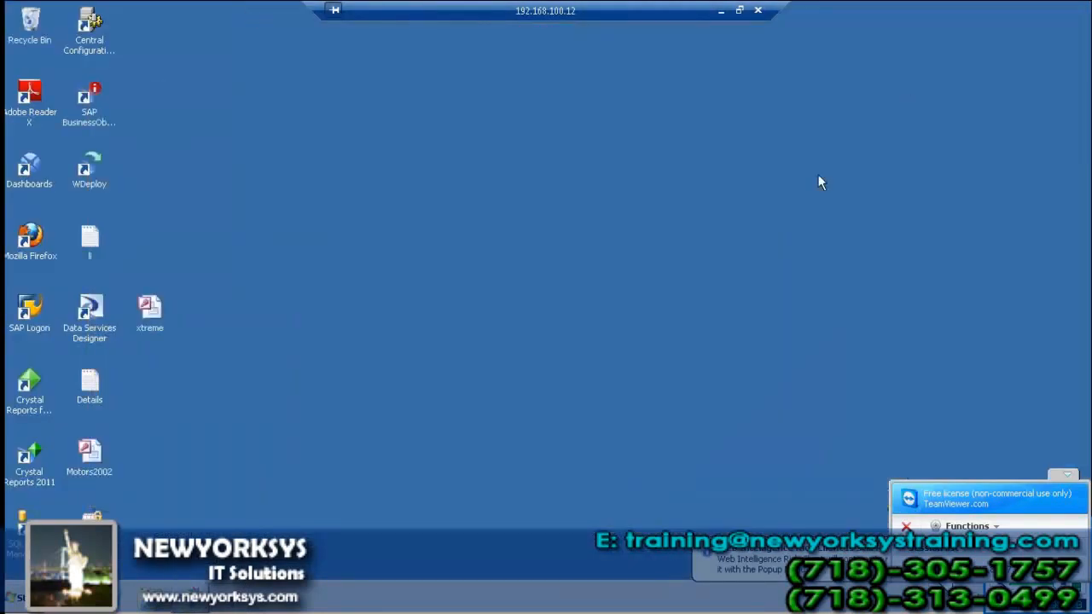
In Web Intelligence Rich Client, query the Hierarchy universe with Yr as the only result object
click(21, 598)
click(102, 292)
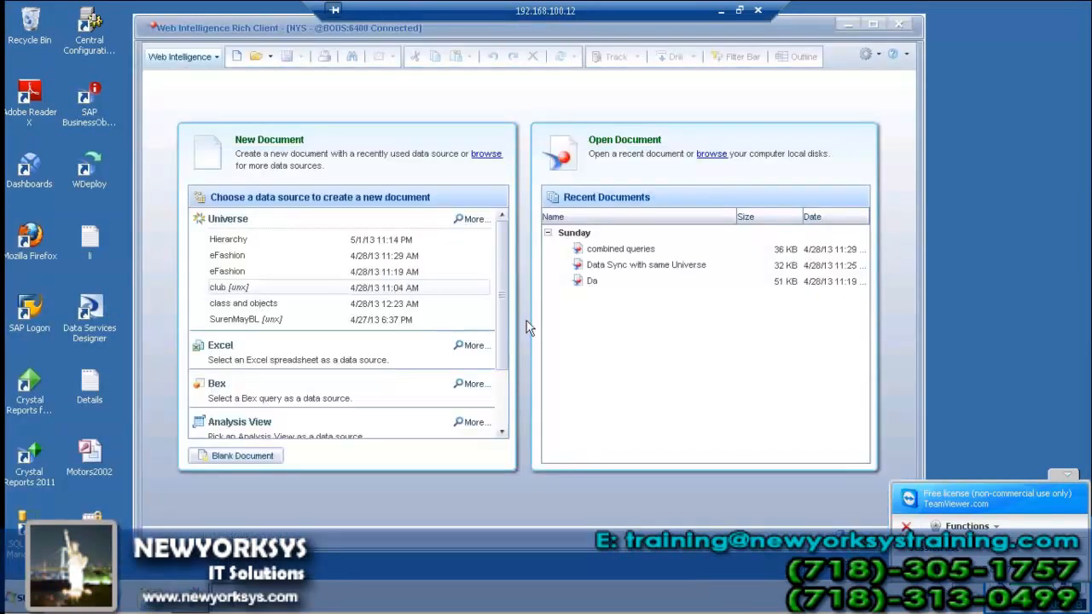
click(468, 219)
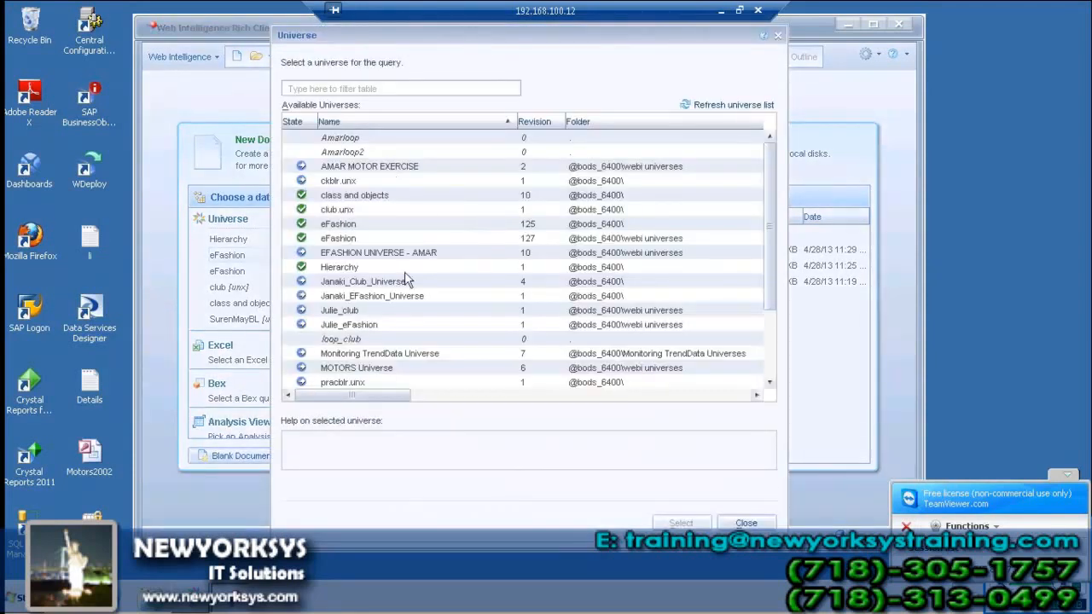
click(363, 282)
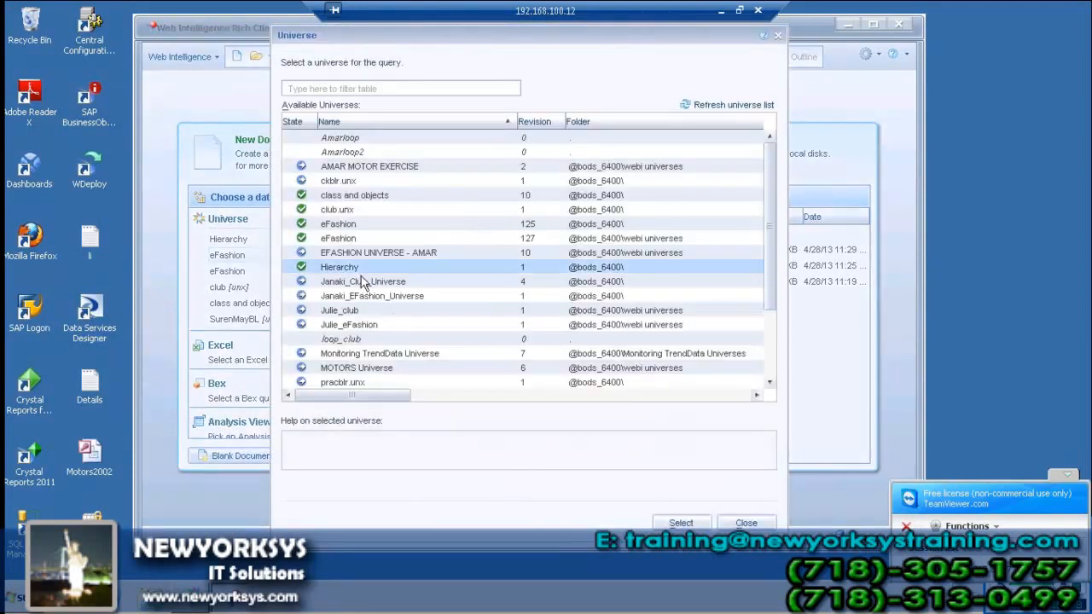
click(681, 523)
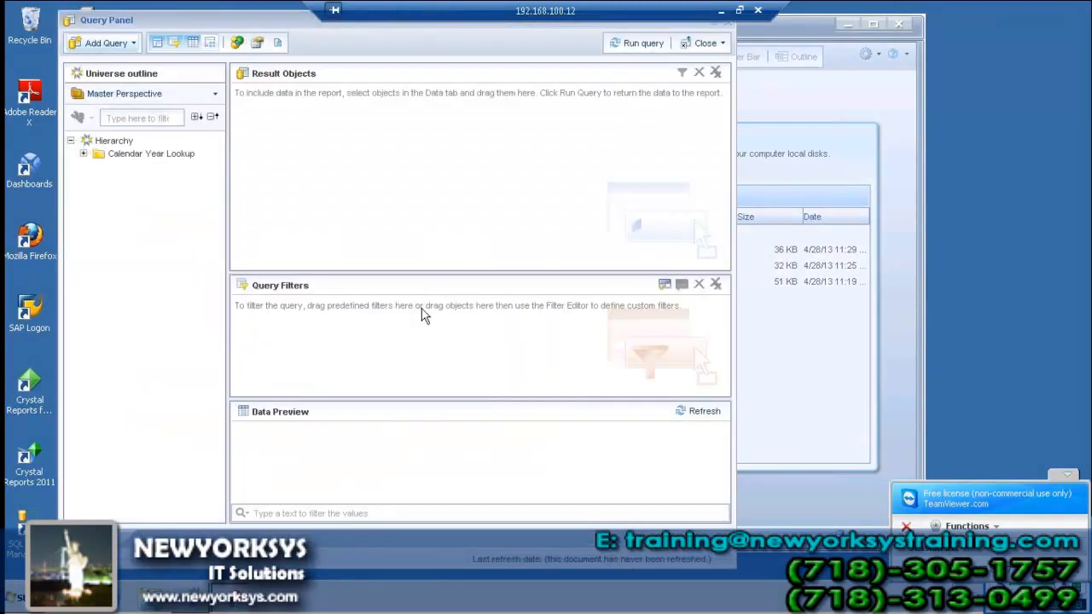
click(83, 153)
click(127, 167)
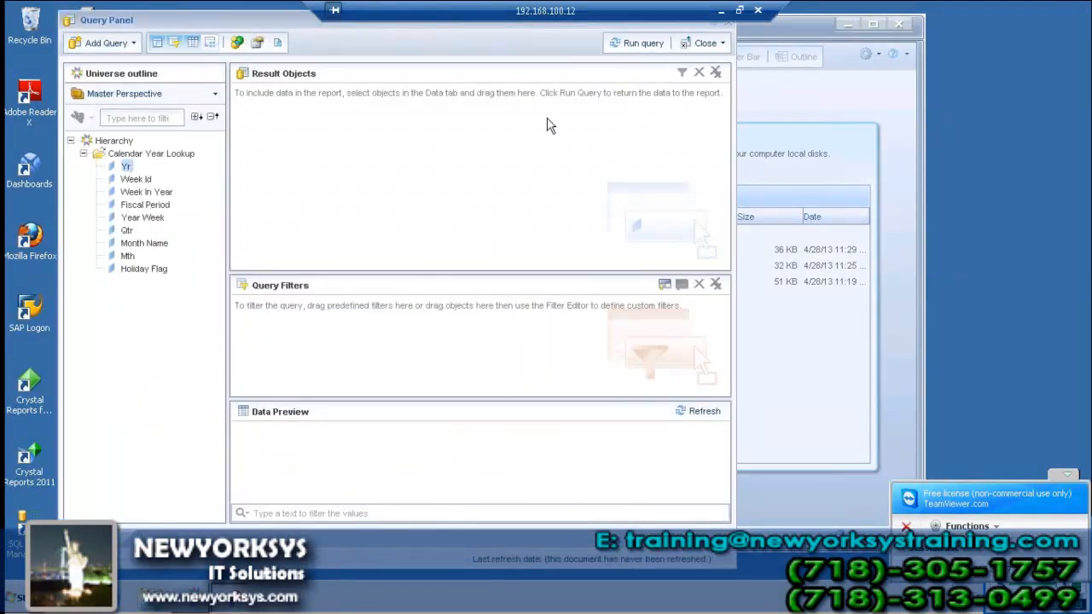
double_click(128, 168)
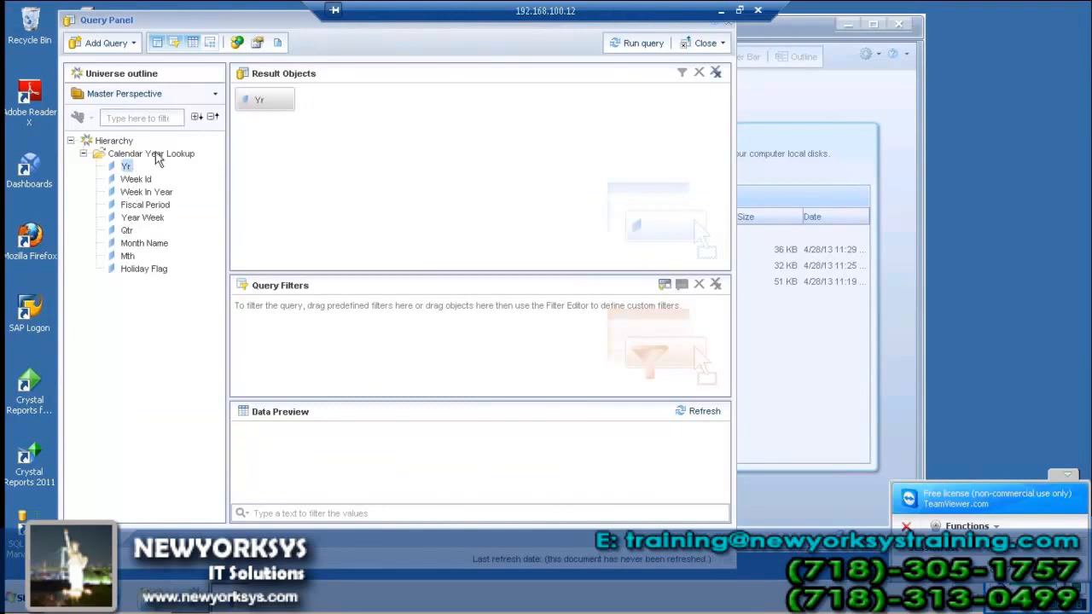
click(639, 43)
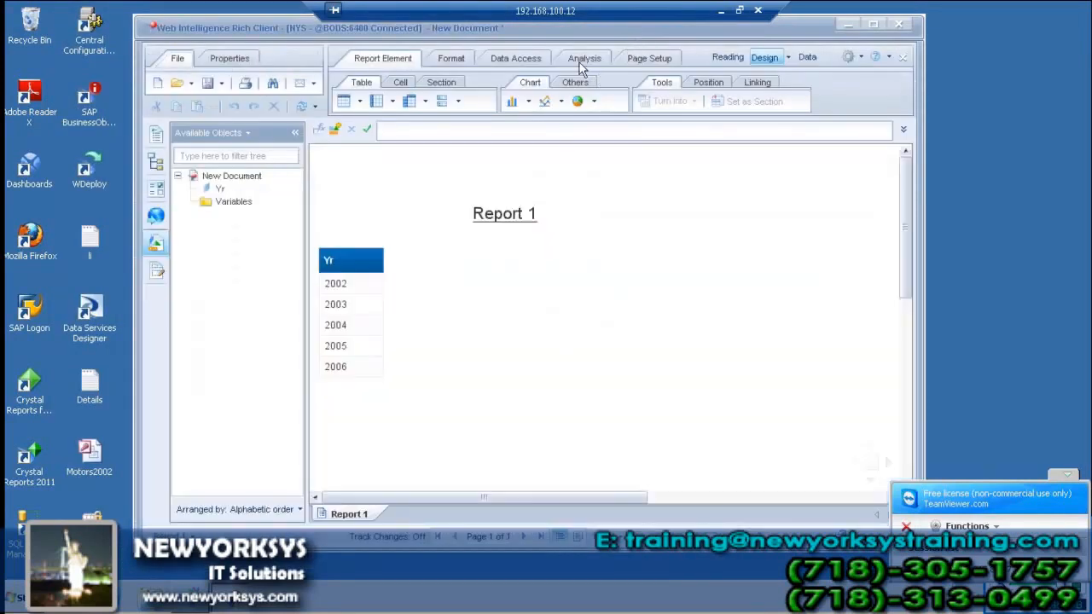
Turn on drill mode and drill the 2002 cell down to Qtr, showing quarters 1–4
click(581, 59)
click(715, 102)
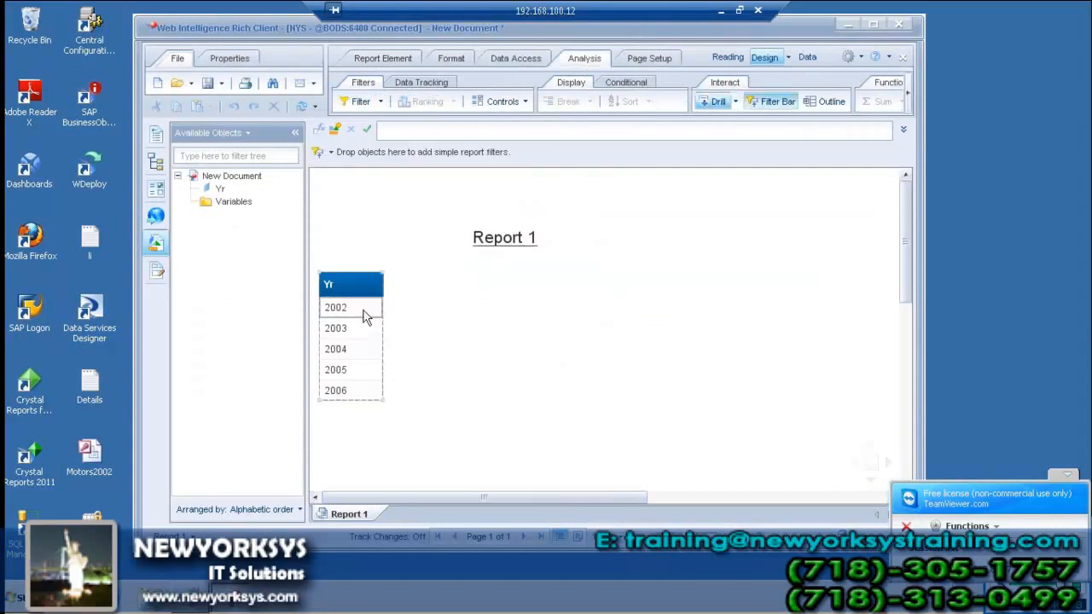
right_click(363, 317)
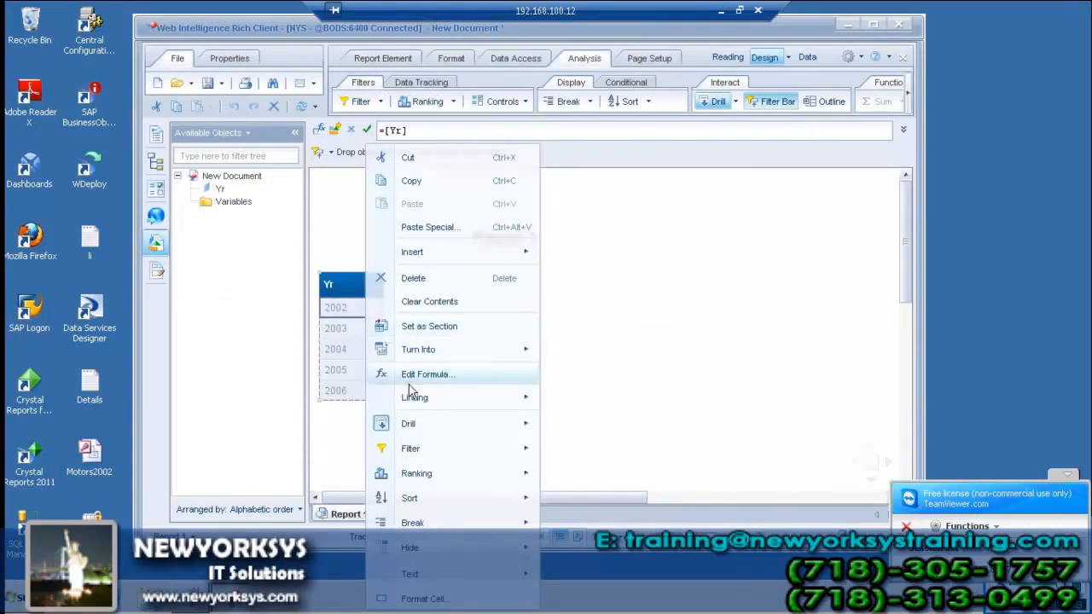
mouse_move(416, 424)
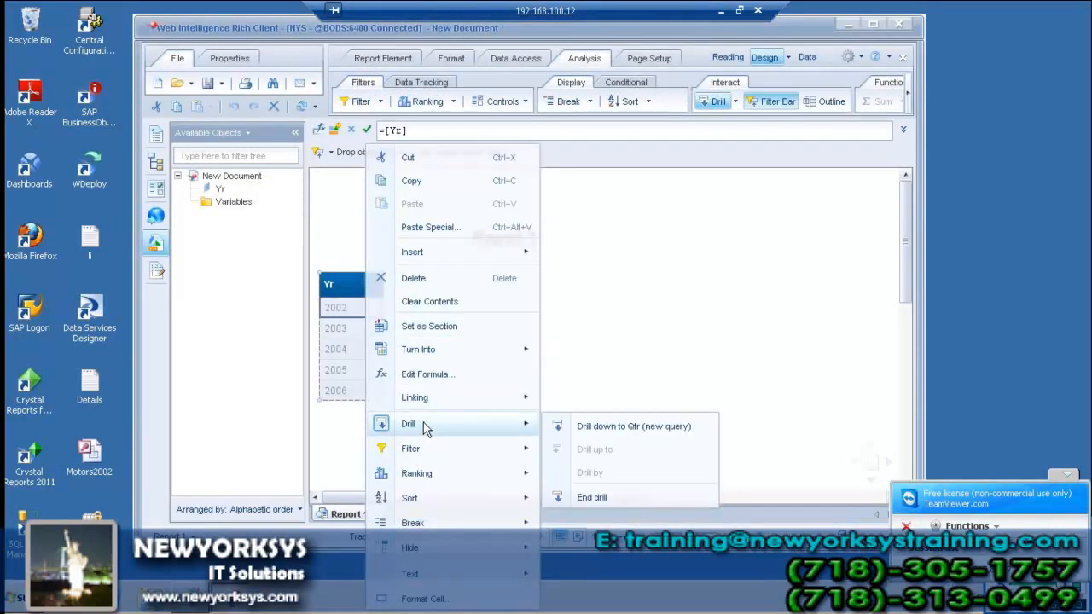
click(626, 431)
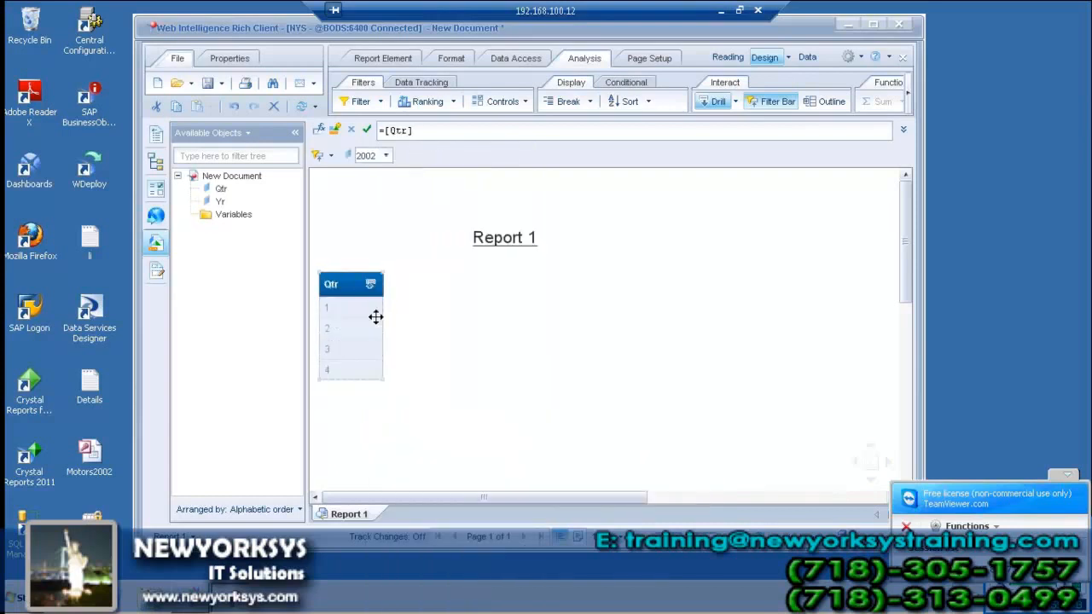
right_click(370, 312)
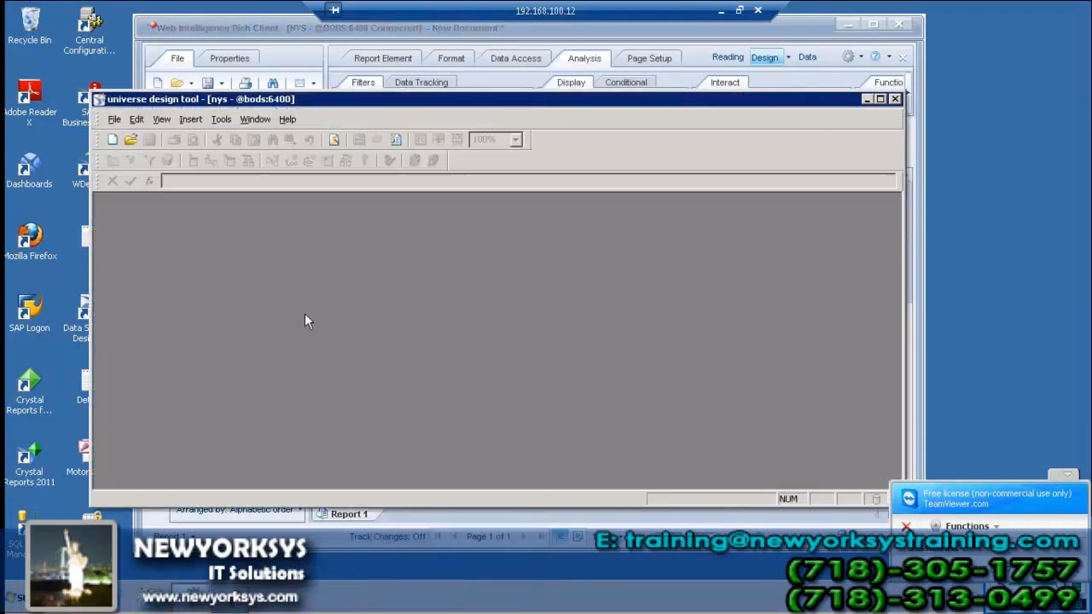
Open the recent class and objects universe from the File list, then close it again
click(114, 119)
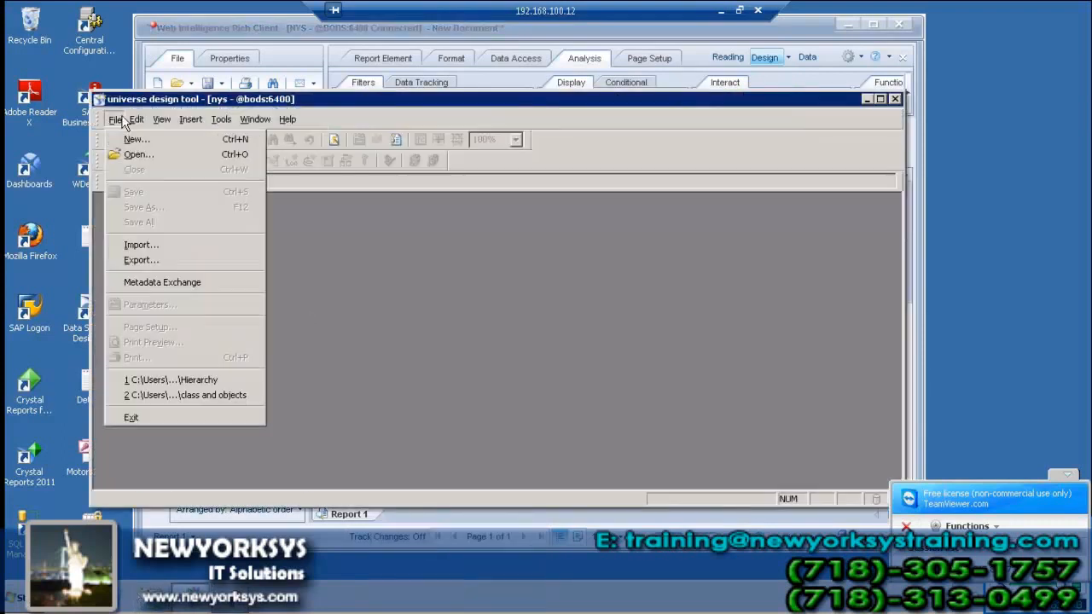
click(196, 395)
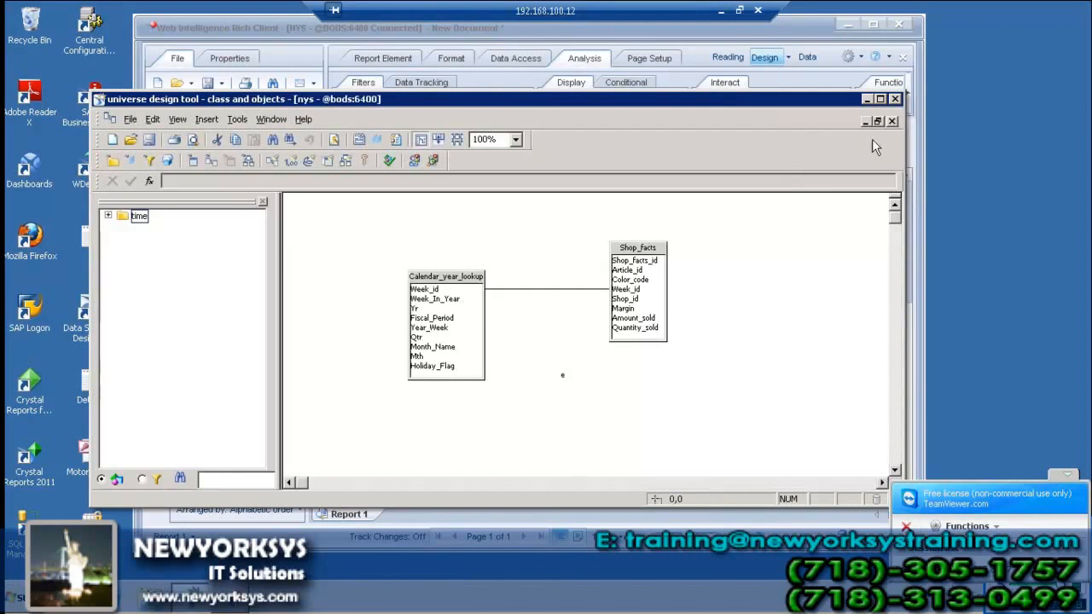
click(893, 121)
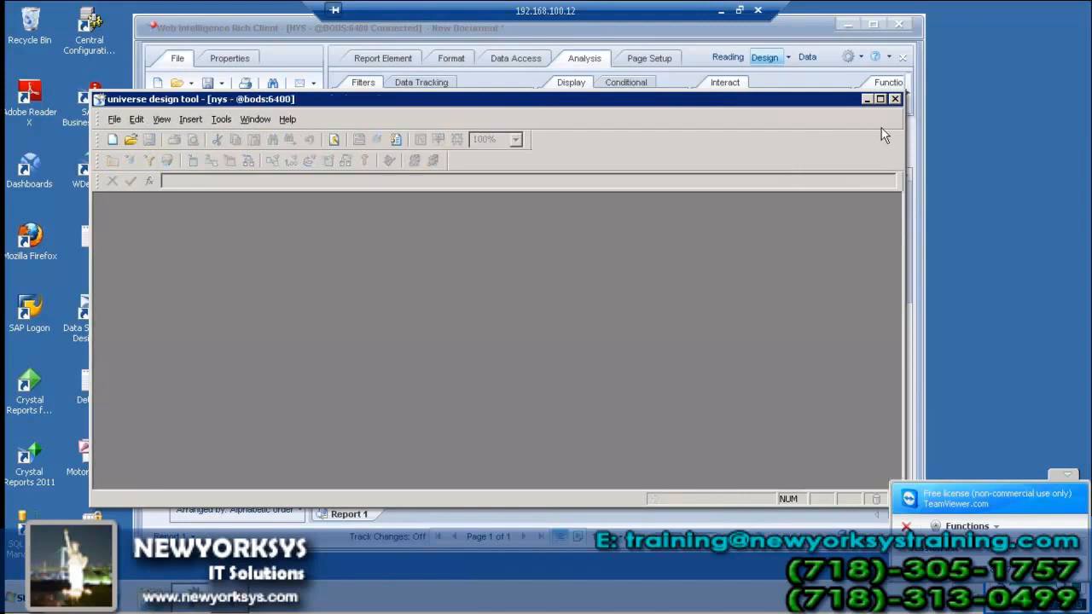
click(114, 120)
click(219, 379)
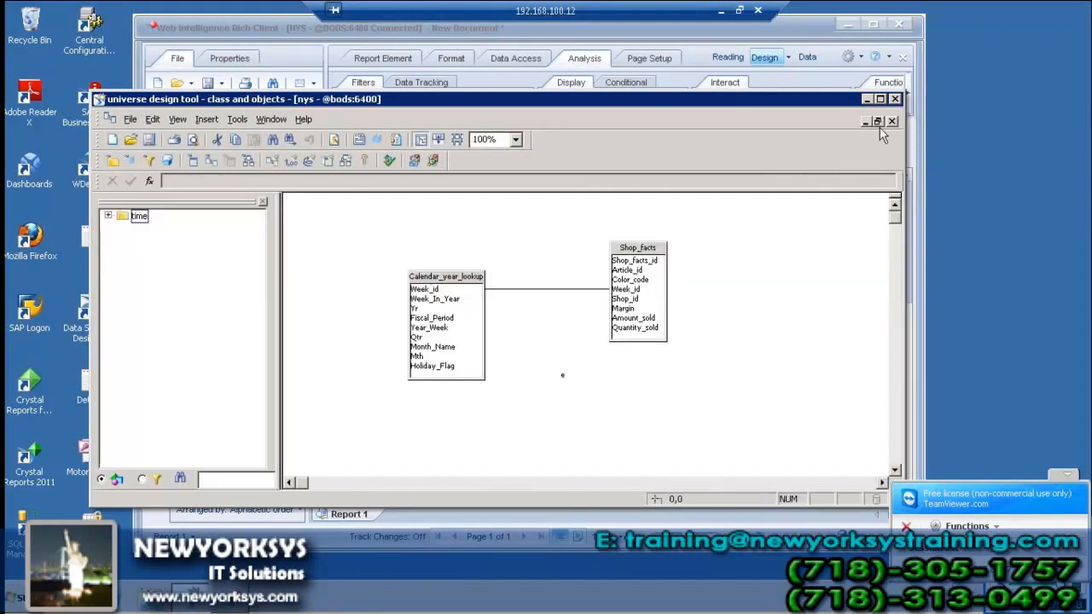
click(892, 122)
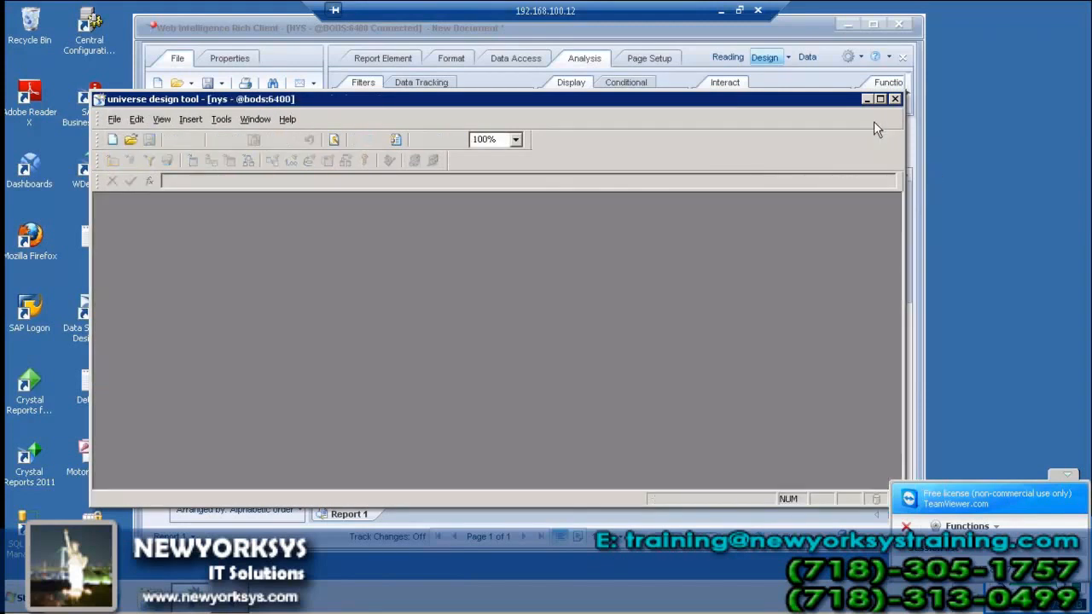
Open the Hierarchy universe, inspect Yr under Calendar Year Lookup, and minimize the designer
click(114, 120)
click(169, 395)
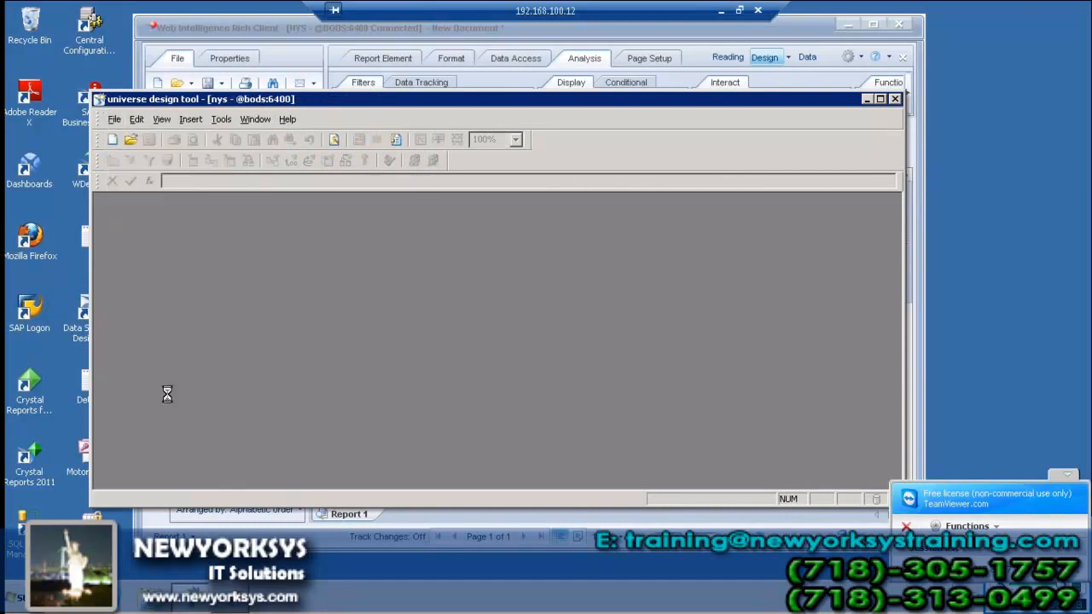
click(110, 216)
click(148, 230)
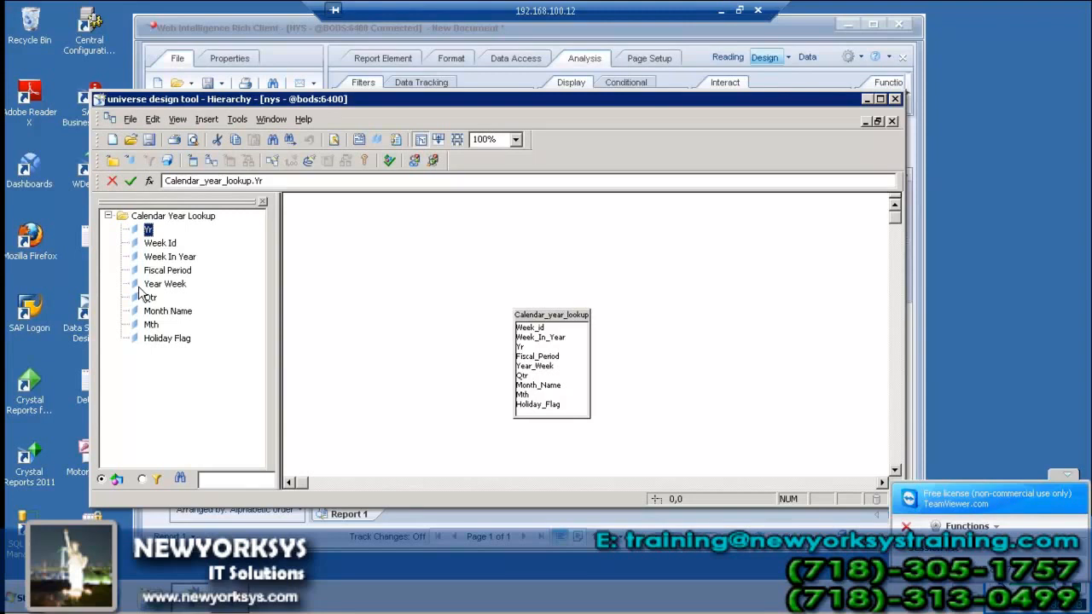
click(866, 99)
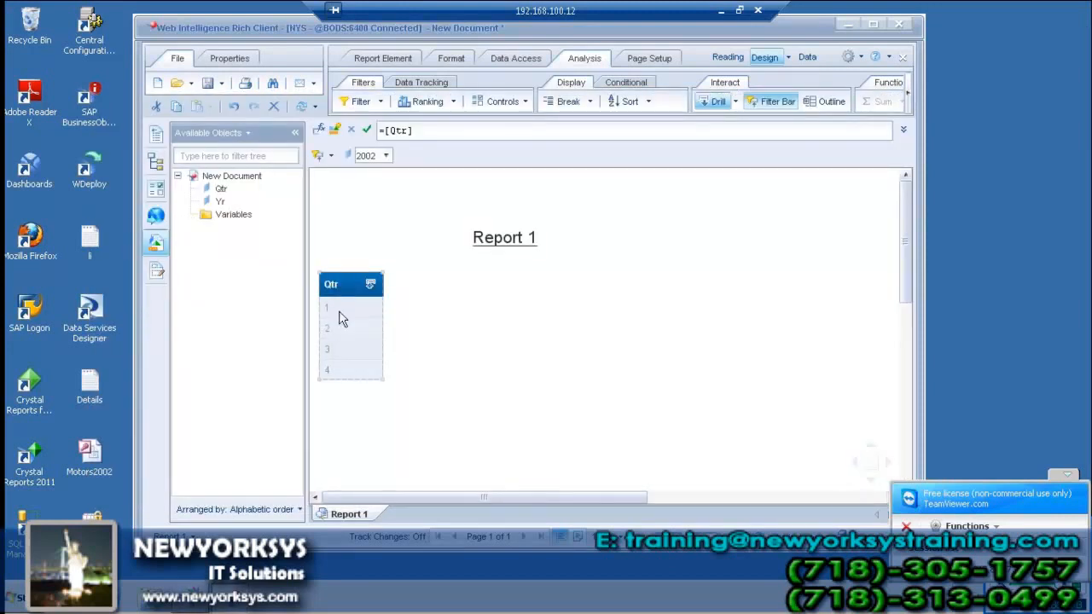
Check the Qtr table's drill options: Drill down to Mth and Drill up to Yr
right_click(339, 311)
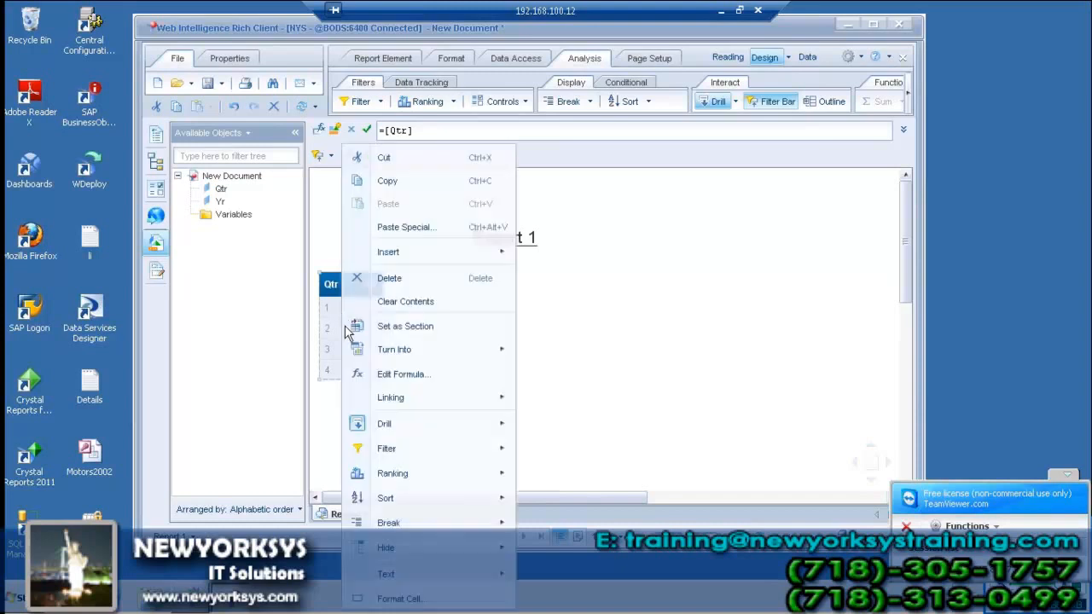
mouse_move(504, 424)
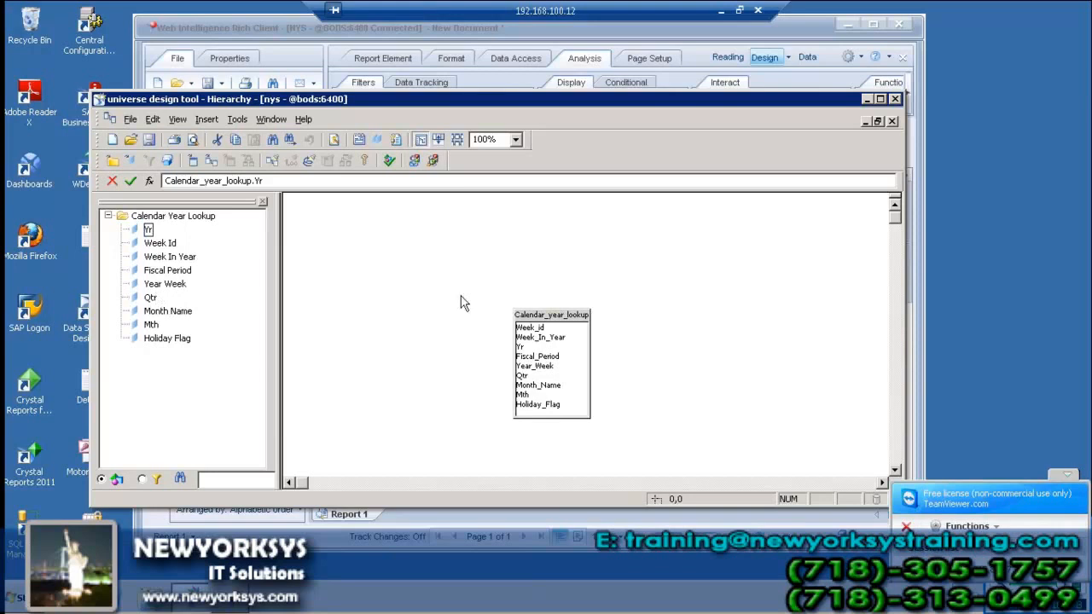
Close the Hierarchy universe and the Web Intelligence document without saving, then minimize the remote session
click(892, 121)
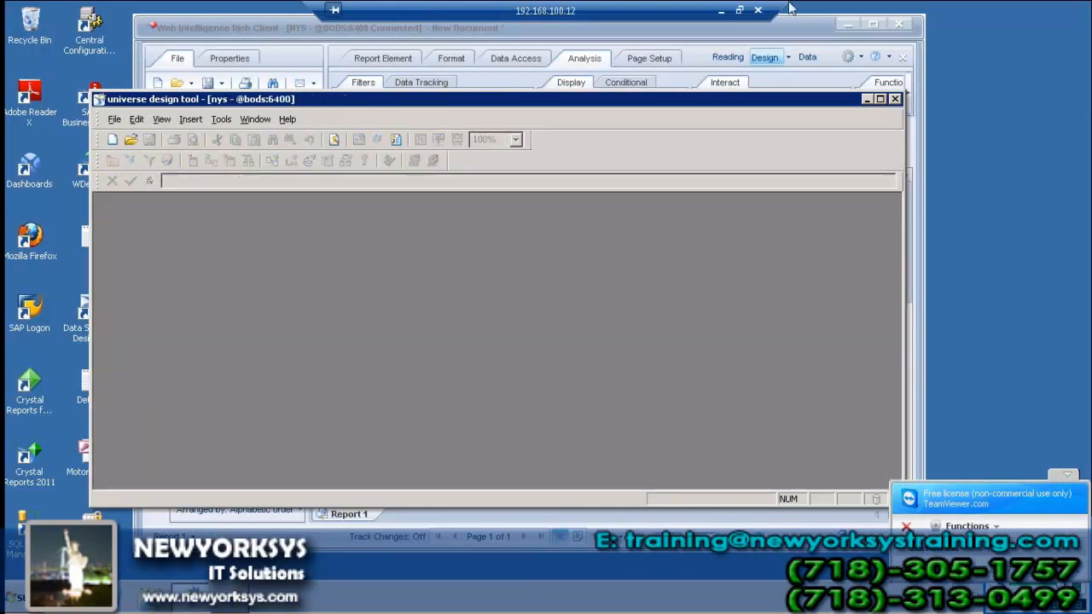
click(896, 28)
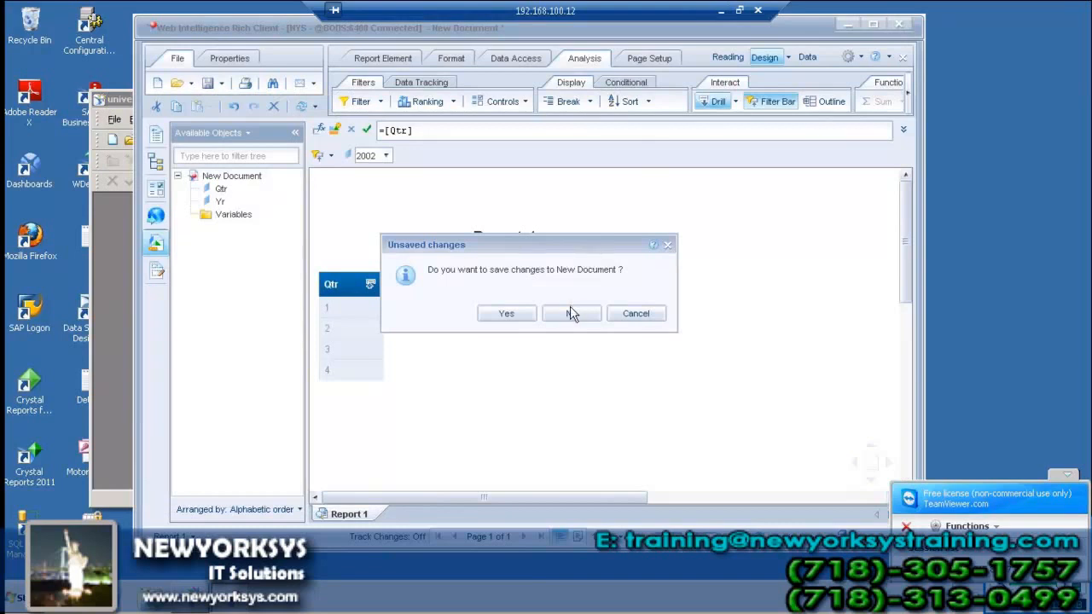
click(572, 313)
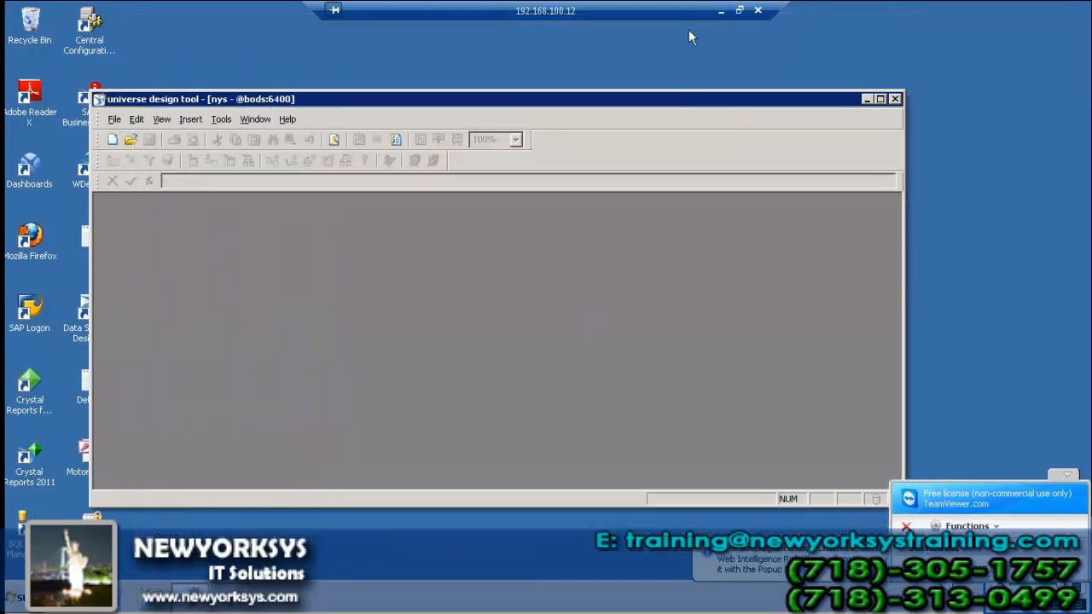
click(721, 11)
Below tools--hierarchy, add the heading 'derived table concept in universe designing(view concept in the database):'
click(449, 461)
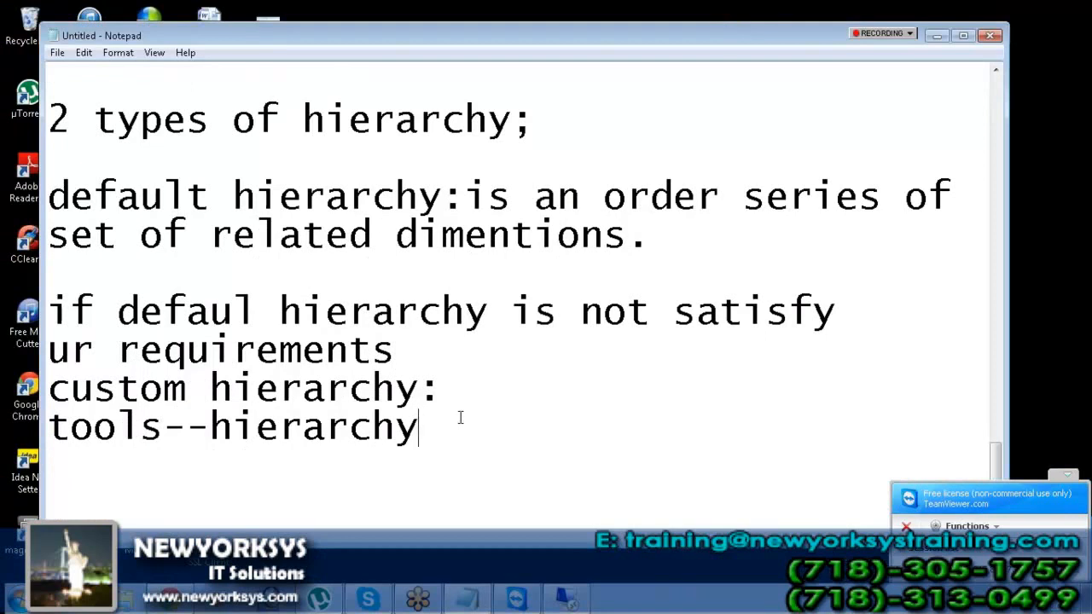
click(1056, 476)
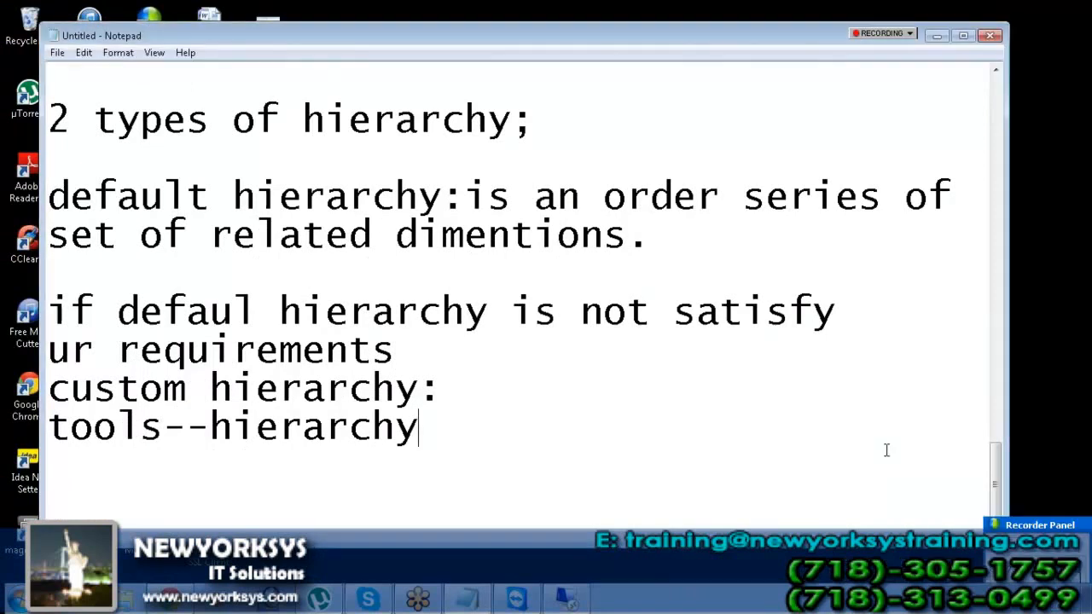
key(Return)
key(Return)
text(dervied)
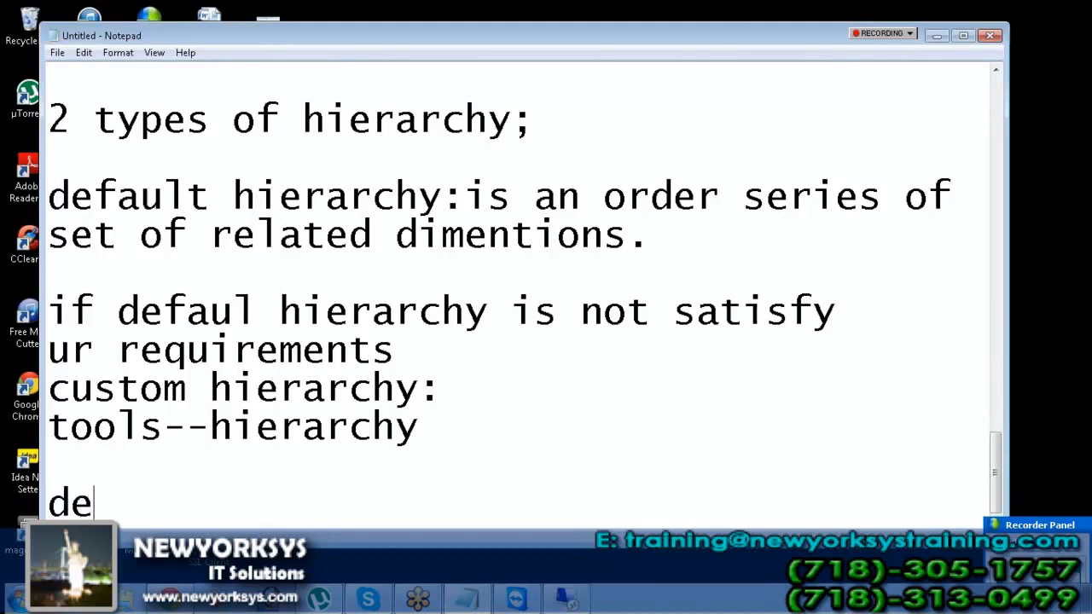
key(BackSpace)
key(BackSpace)
key(BackSpace)
key(BackSpace)
key(BackSpace)
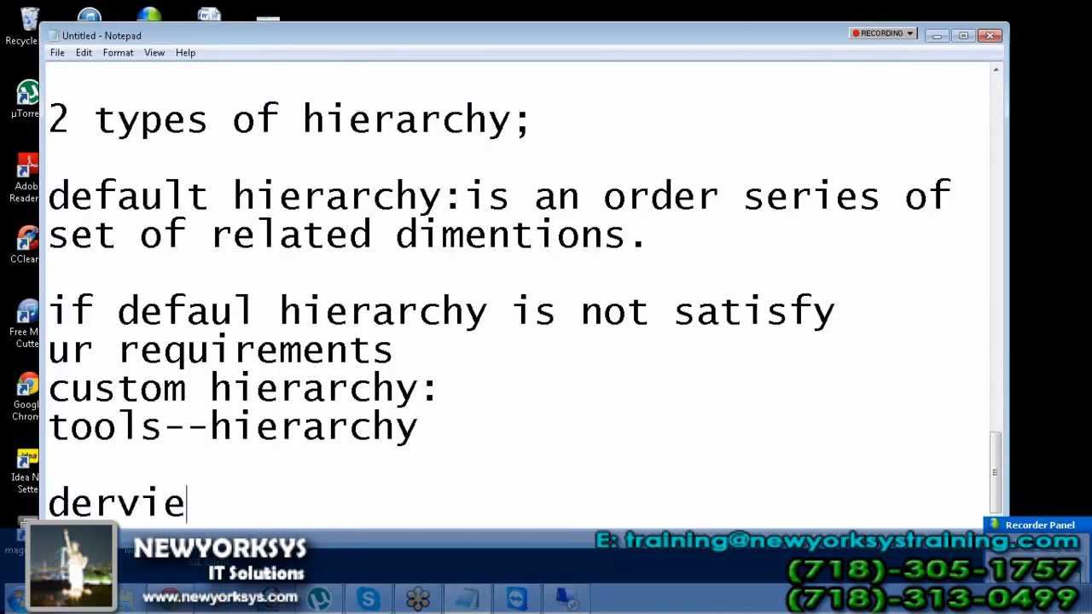
text(io)
key(BackSpace)
text(ved )
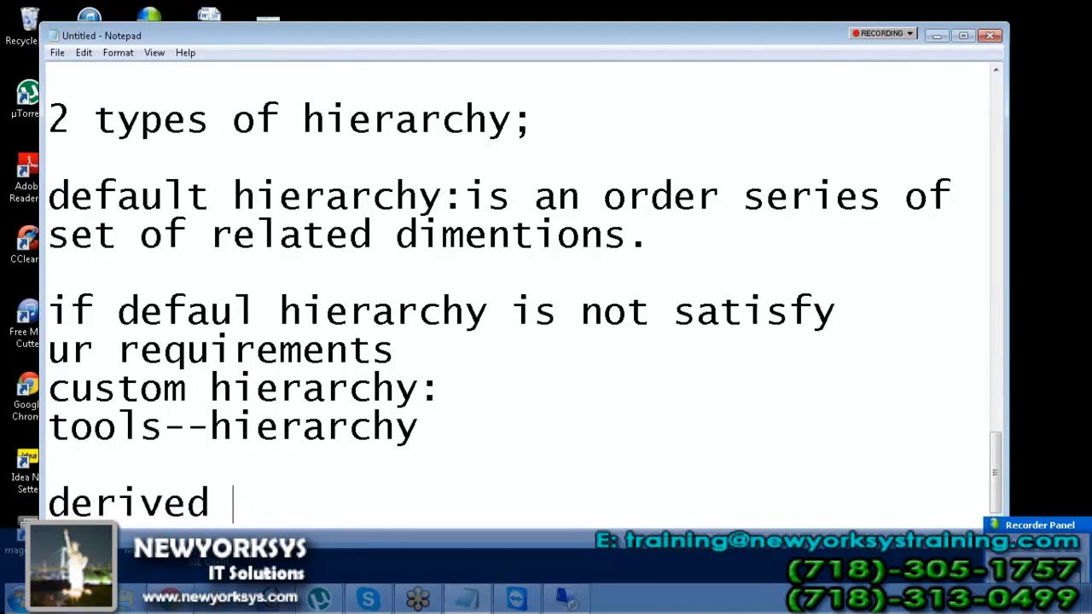
text(table concept)
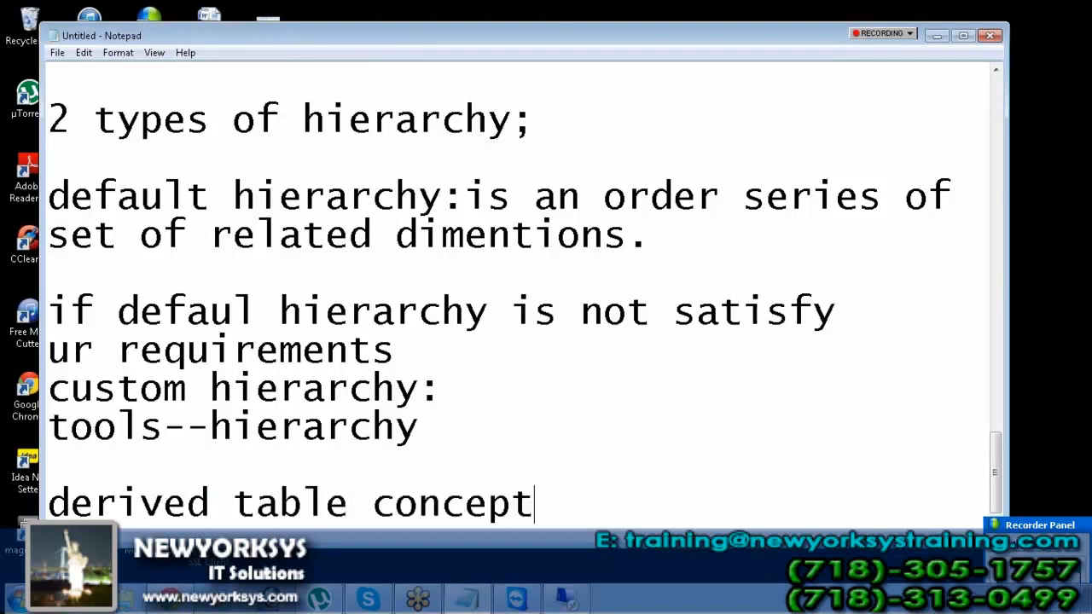
text( in universe d)
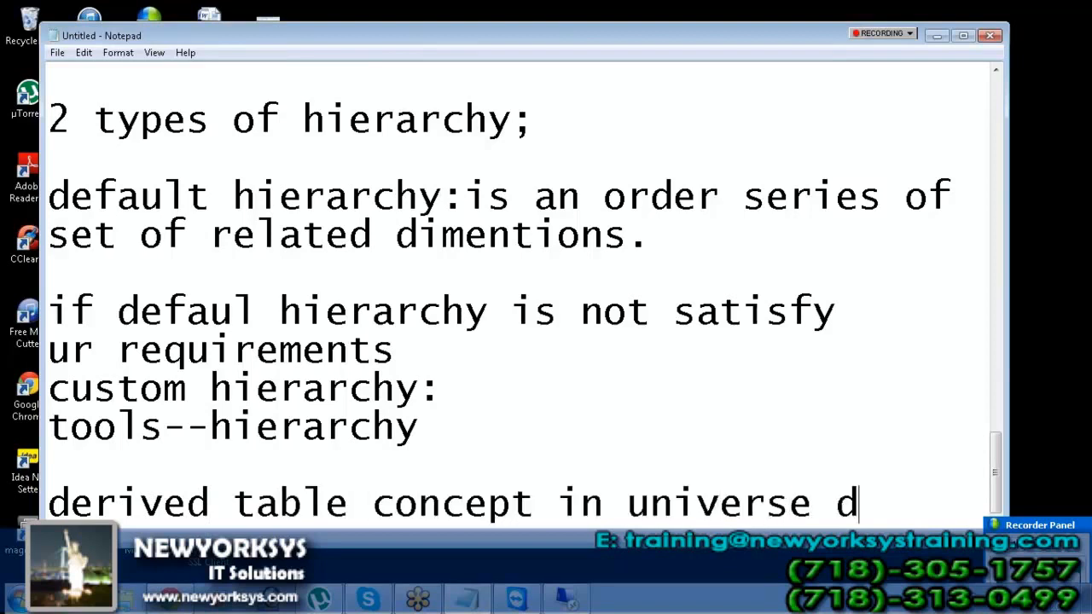
text(esignin)
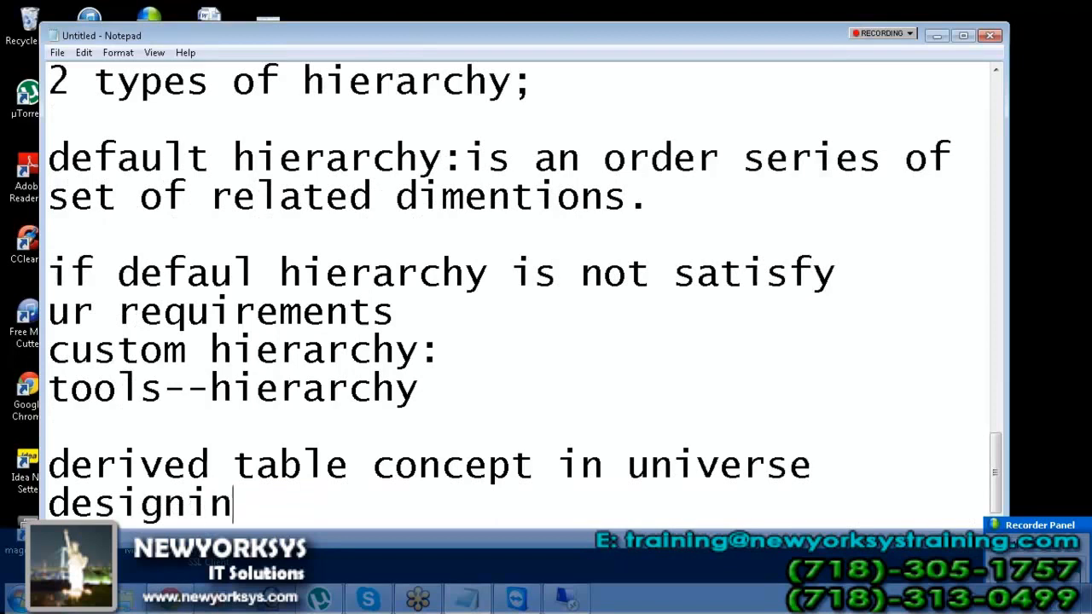
text(g(view concept in the database):)
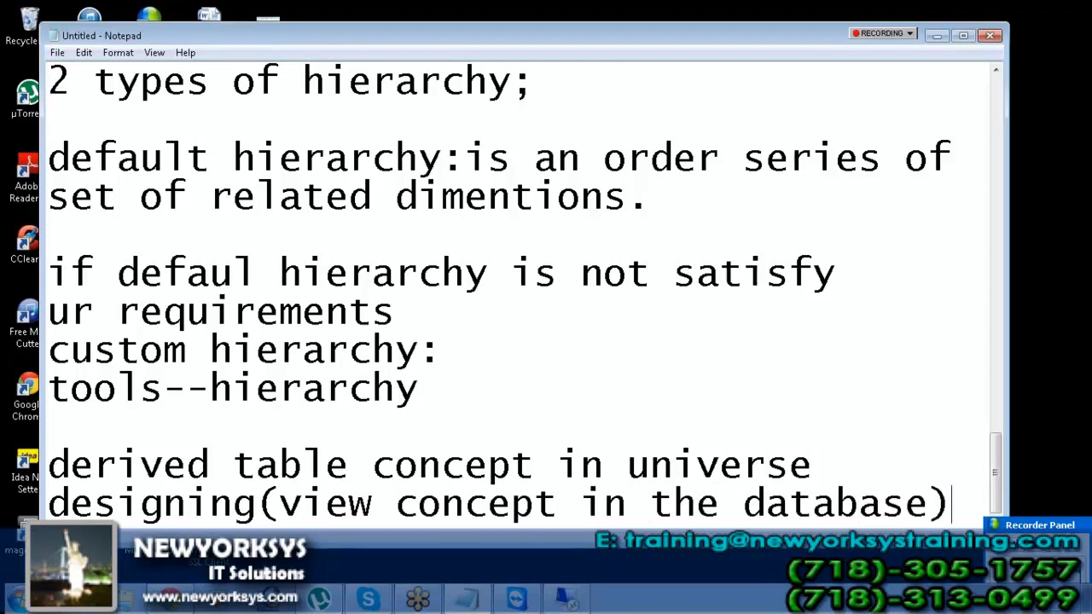
Add the line 'i can create my own table' under the heading
key(Return)
key(Return)
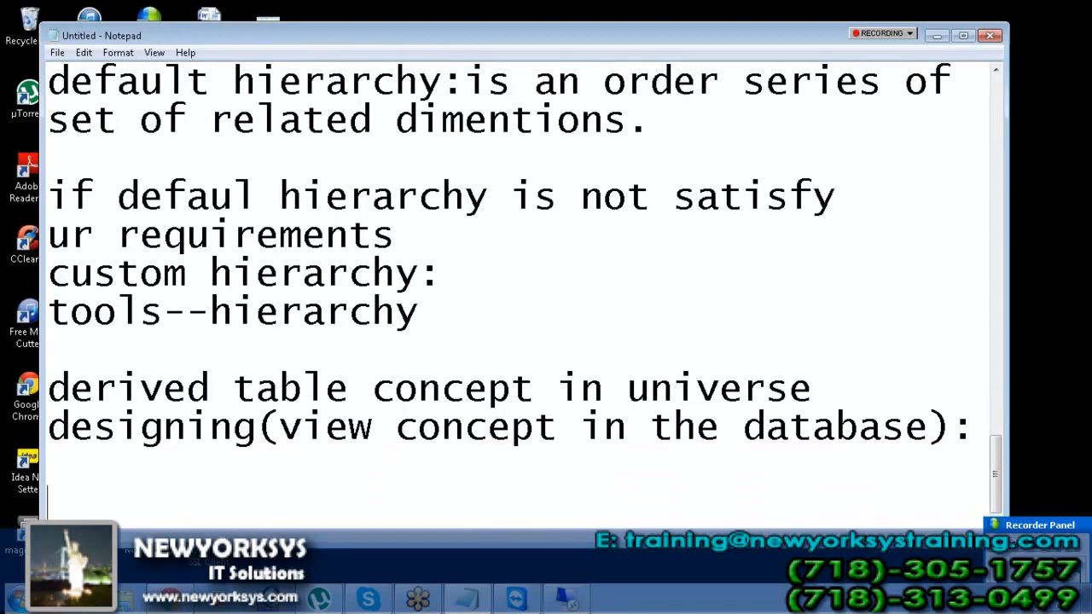
text(i can create)
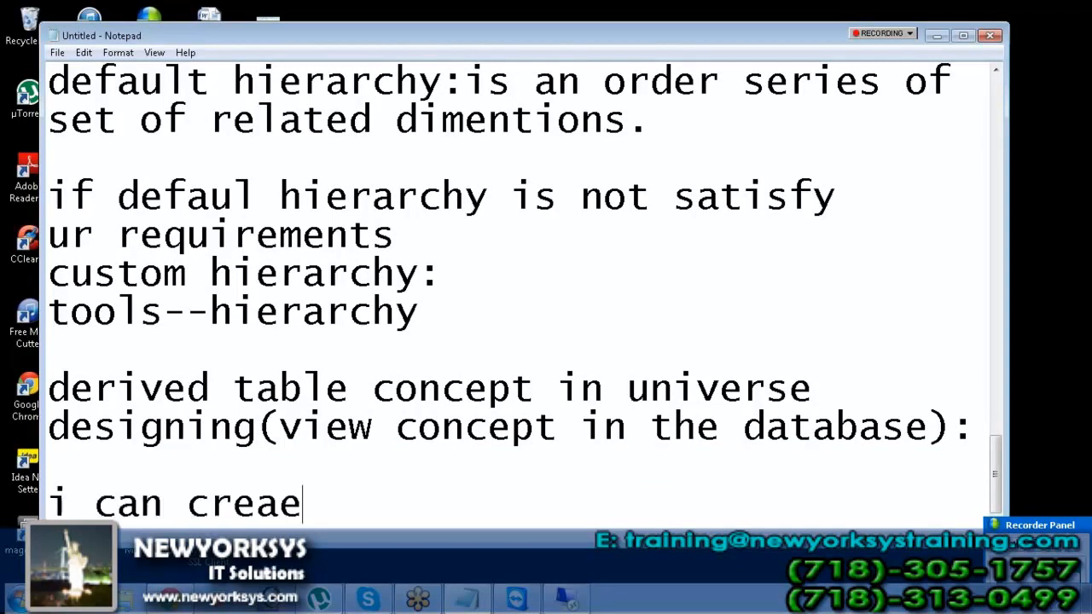
key(BackSpace)
text(te)
key(BackSpace)
text(my own table)
key(Return)
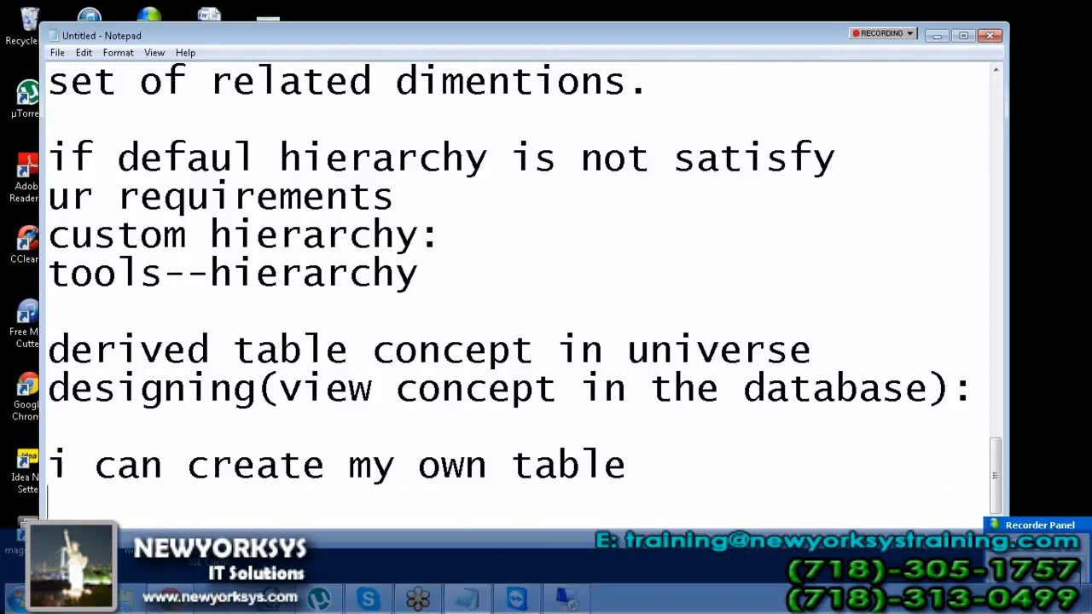
click(17, 602)
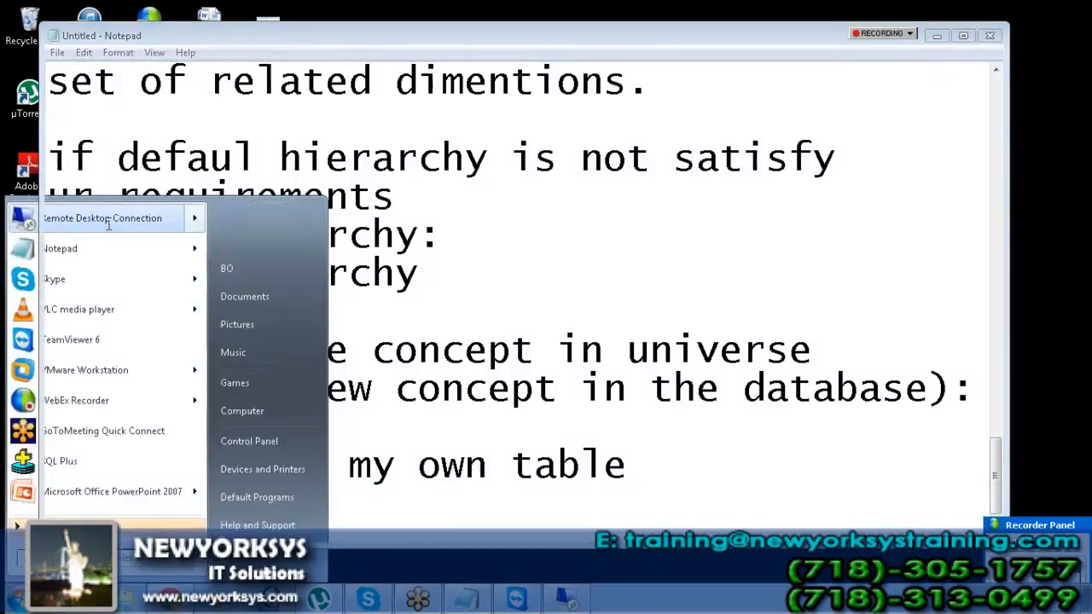
Reconnect to the remote server with Remote Desktop Connection, entering the account password
click(110, 225)
click(608, 290)
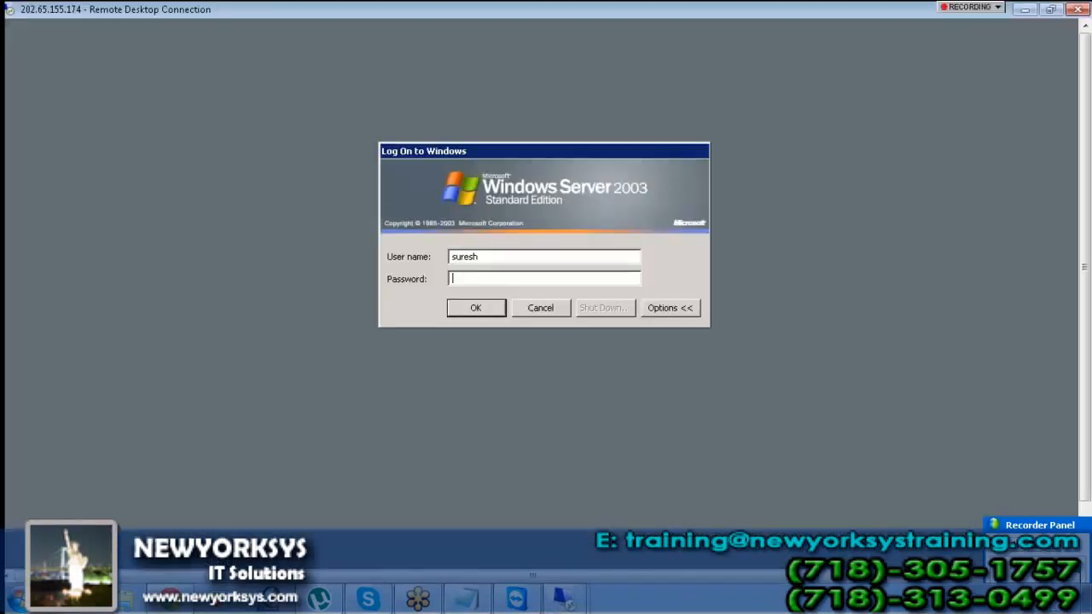
text(******)
key(Return)
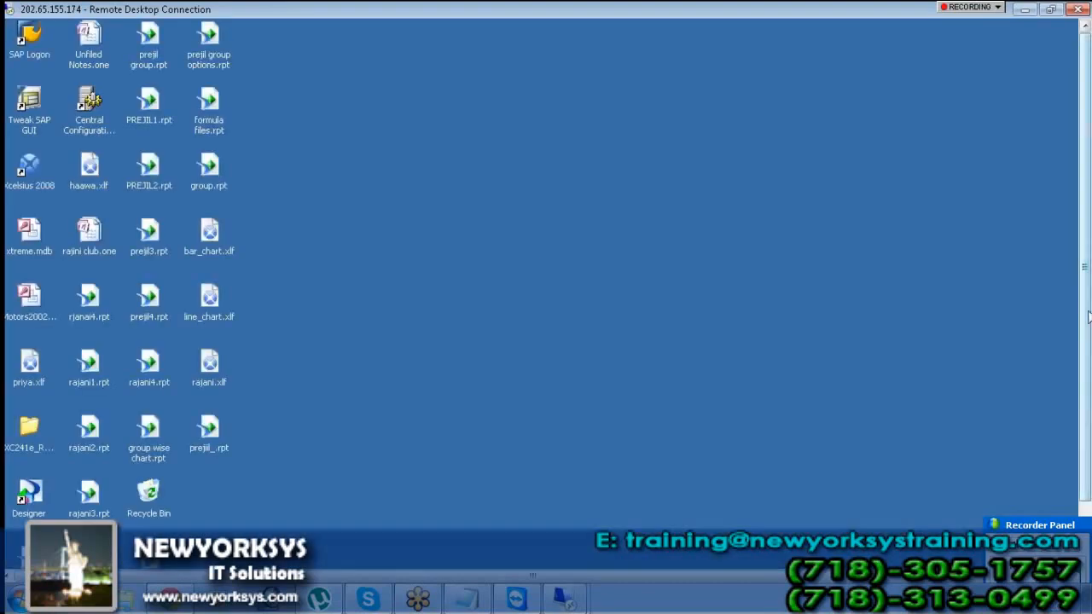
Restore the Universe Designer, close the EMP, SALGRADE and DEPT universe, and start a new universe
drag(1087, 311, 1086, 366)
click(446, 557)
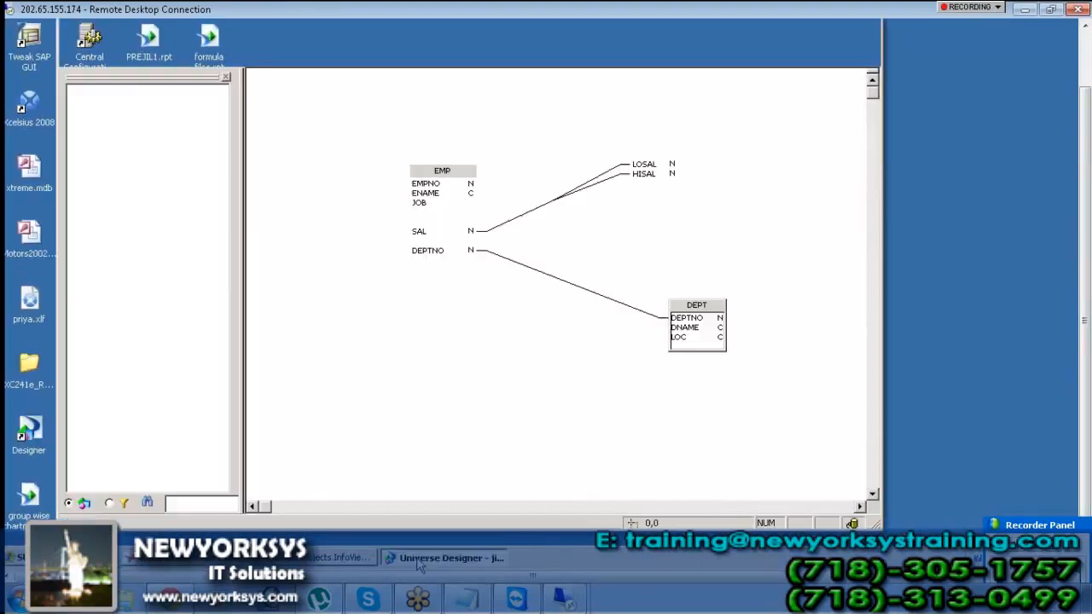
drag(1087, 273, 1085, 215)
click(871, 82)
click(81, 55)
double_click(378, 248)
Name the new universe 'Derived Table' and assign it the tested orcl connection
text(D)
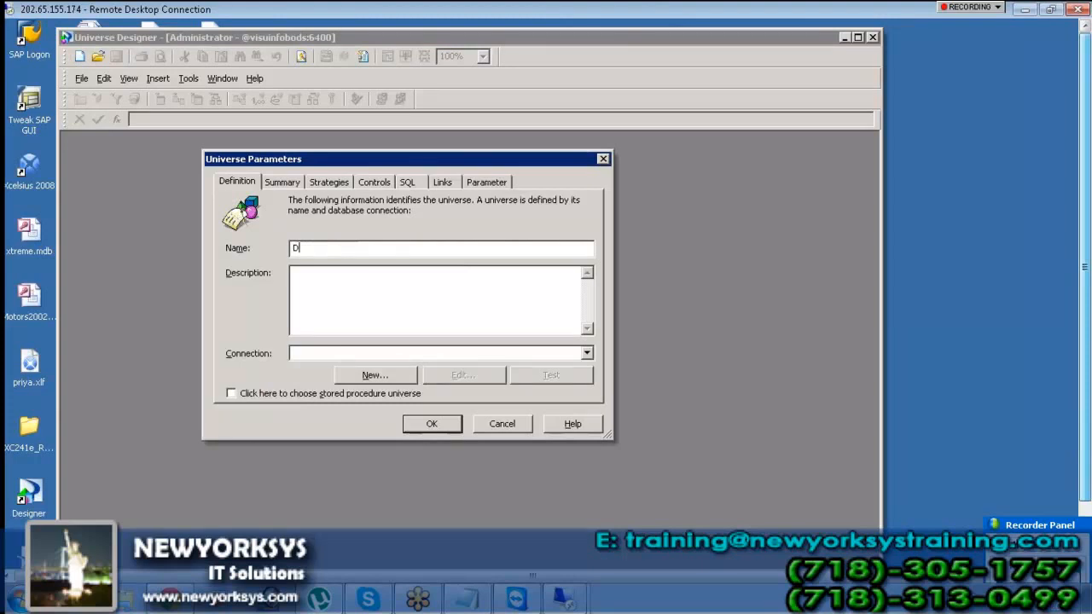
text(erived Table)
click(585, 354)
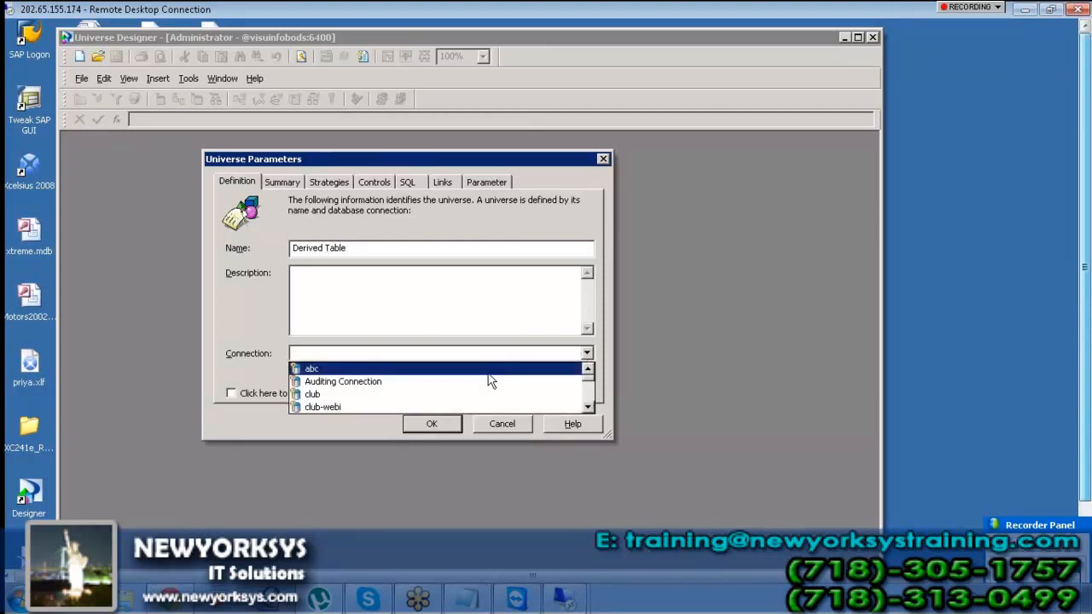
key(s)
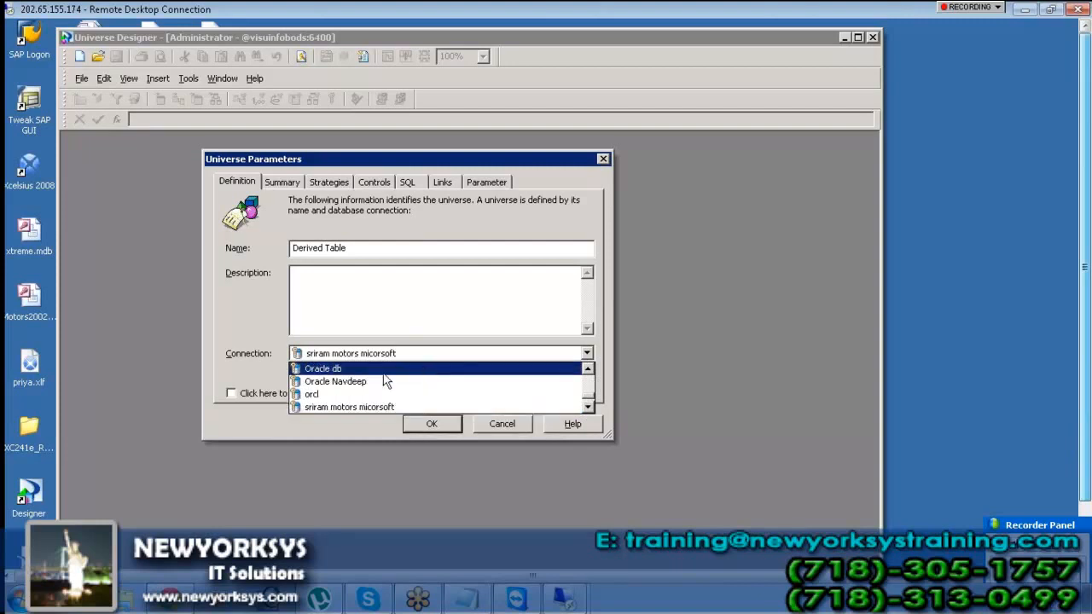
click(359, 395)
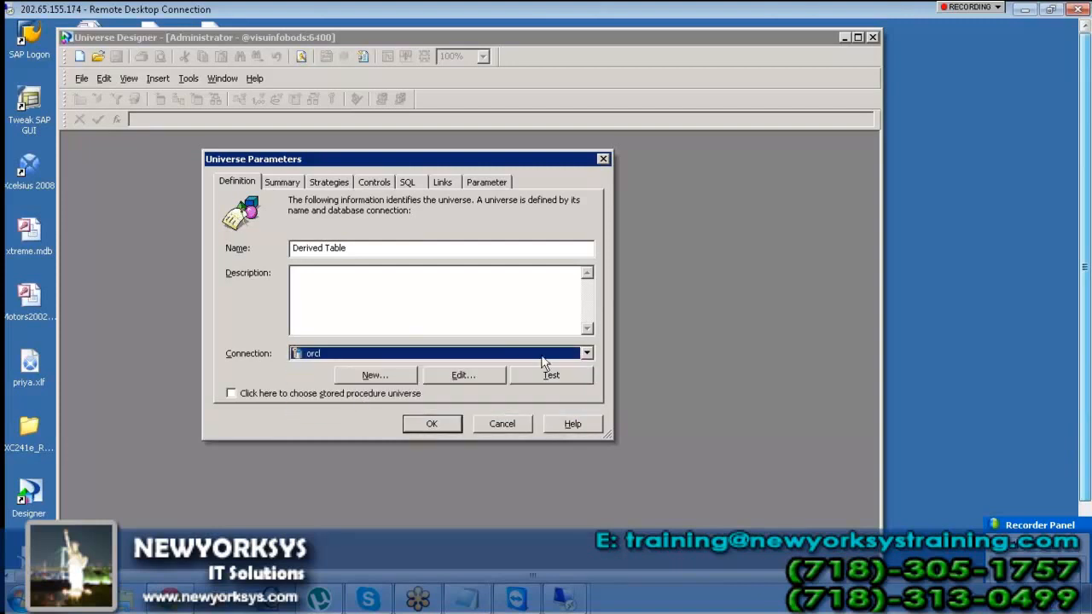
click(540, 373)
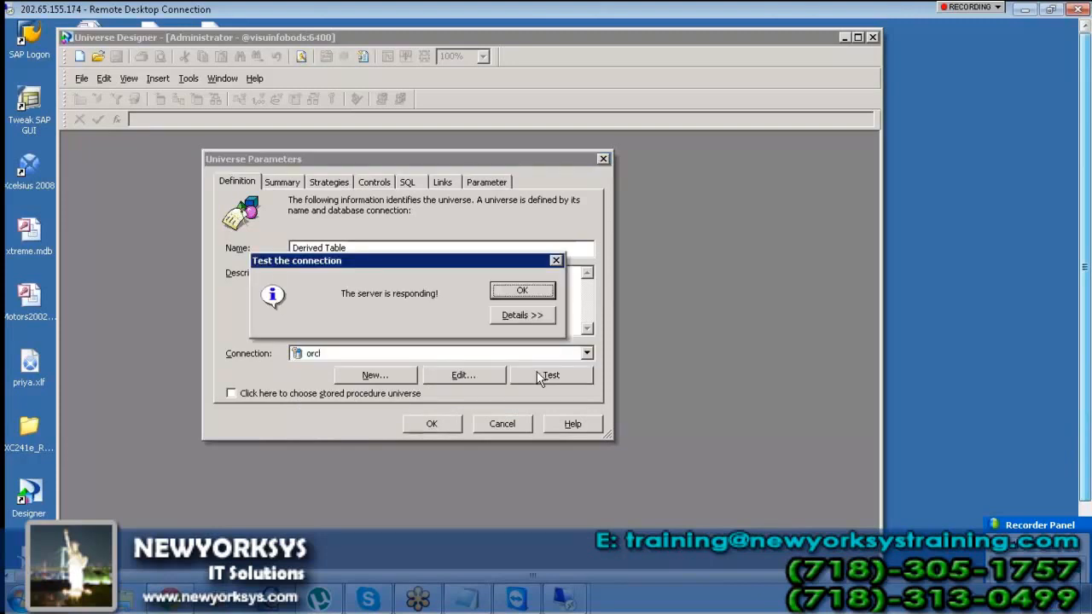
click(510, 291)
click(430, 422)
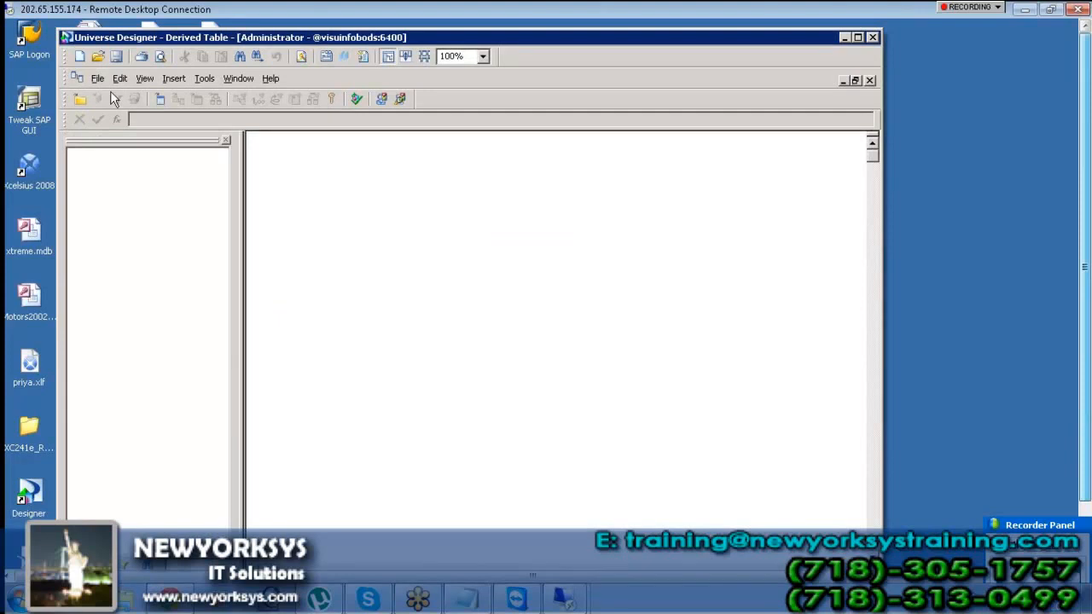
Save the universe as Derived_Table.unv, replacing the existing file
click(121, 55)
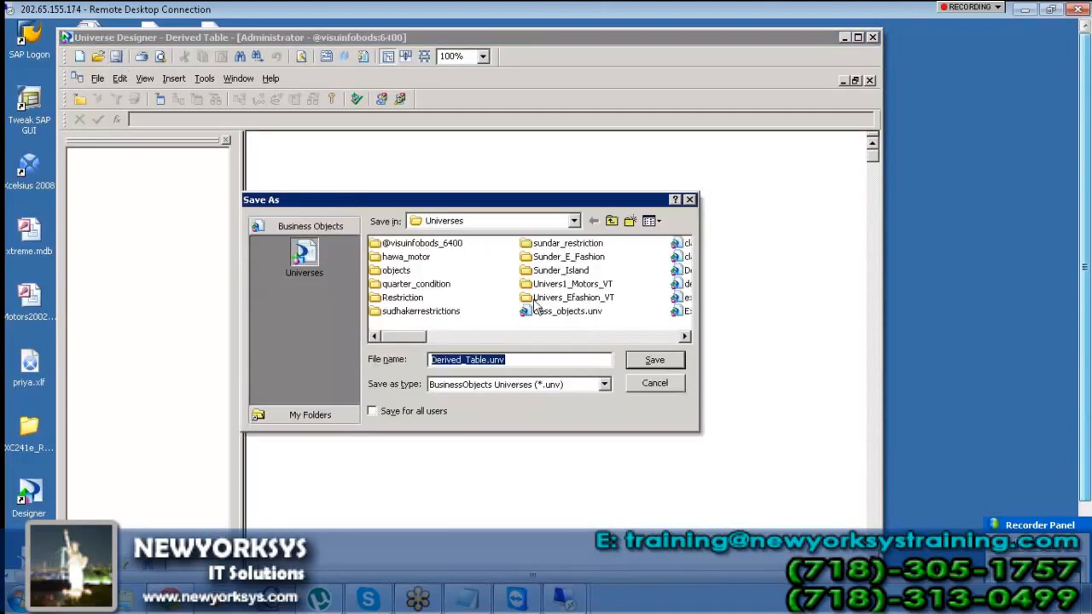
click(648, 359)
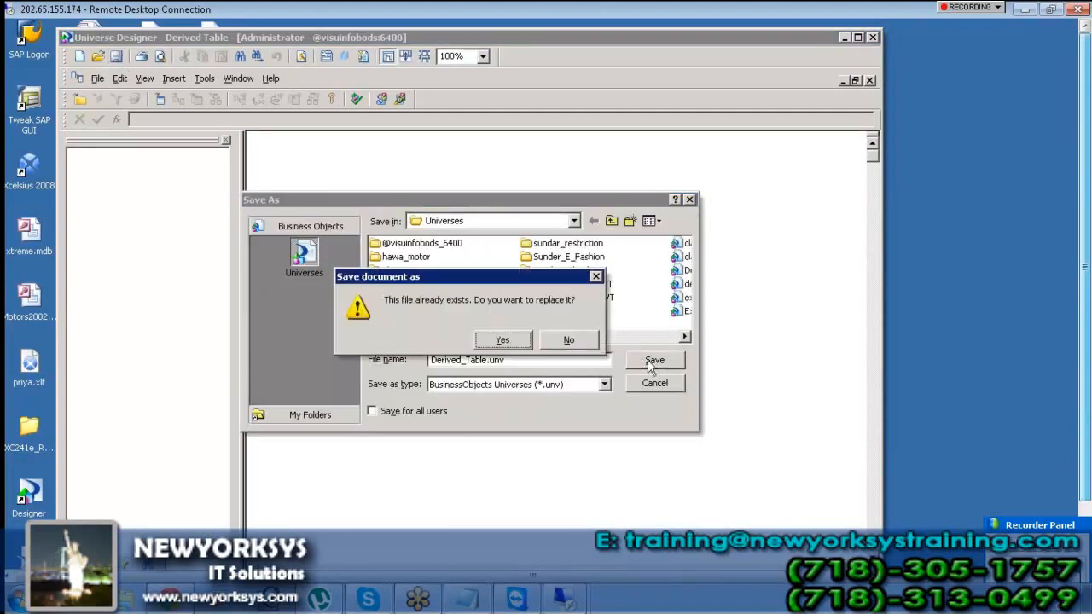
click(516, 341)
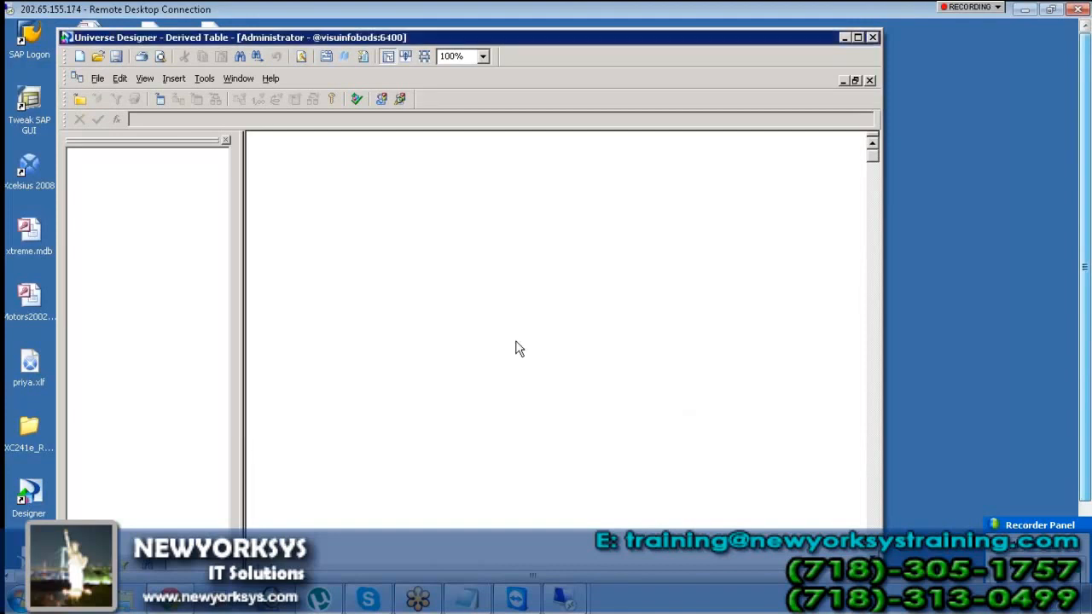
click(173, 78)
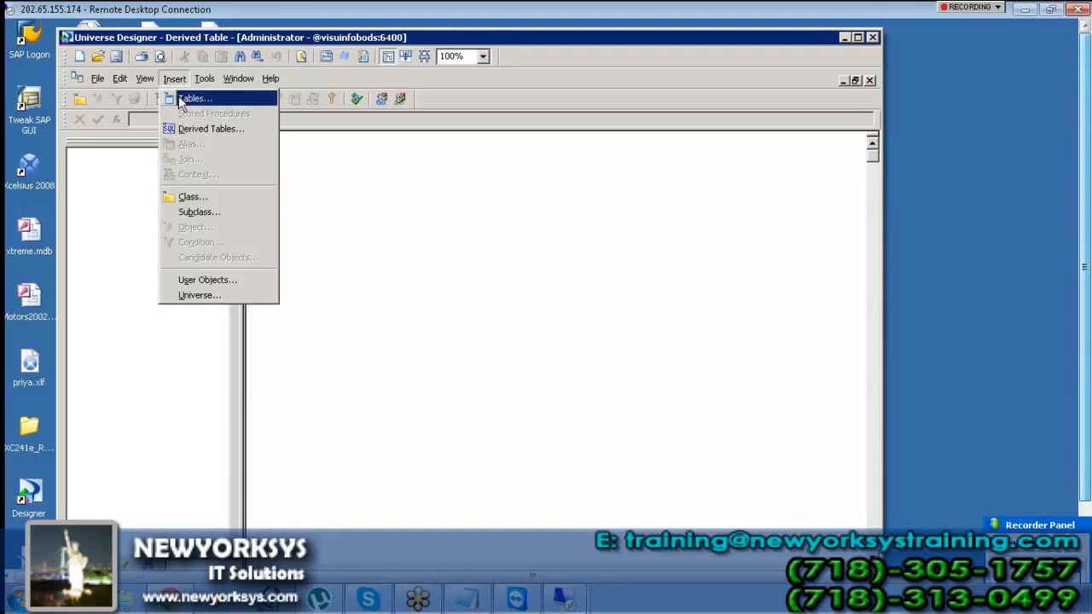
Insert a new derived table and rename it 'julileie'
click(196, 129)
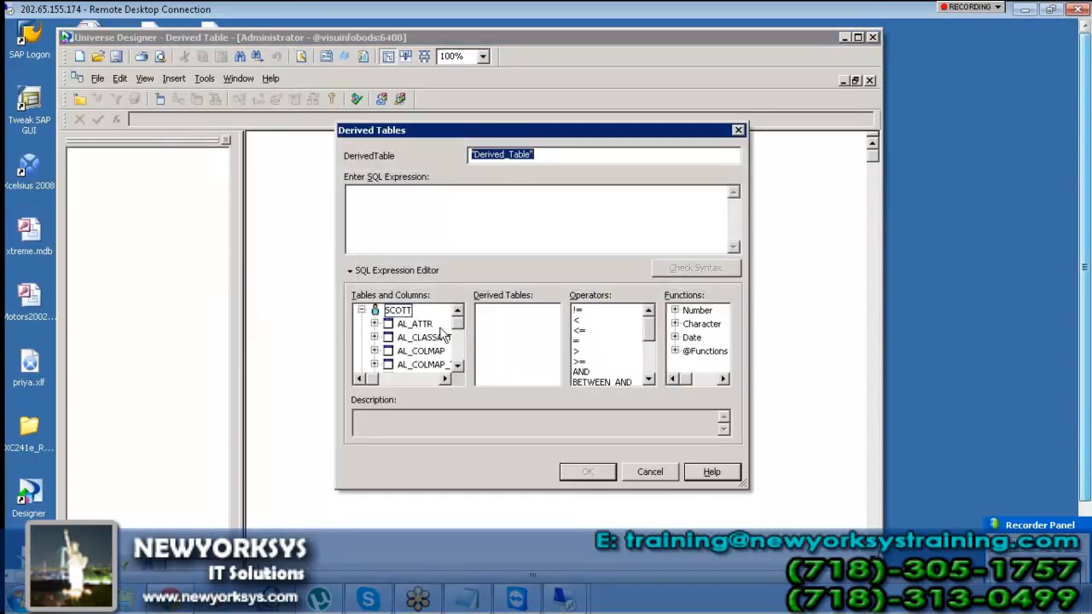
click(438, 357)
key(e)
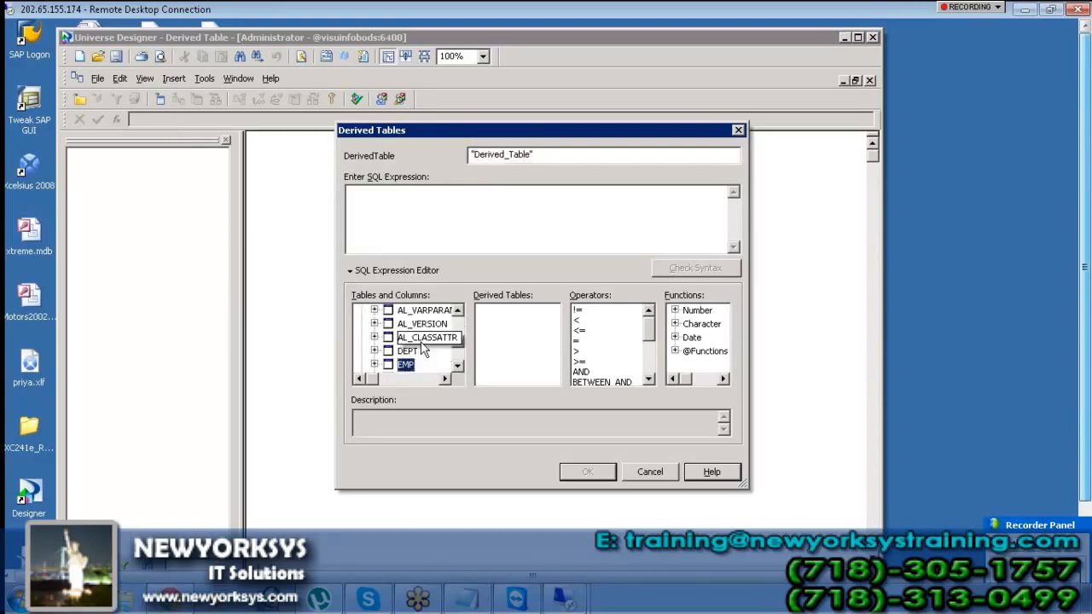
drag(551, 155, 377, 155)
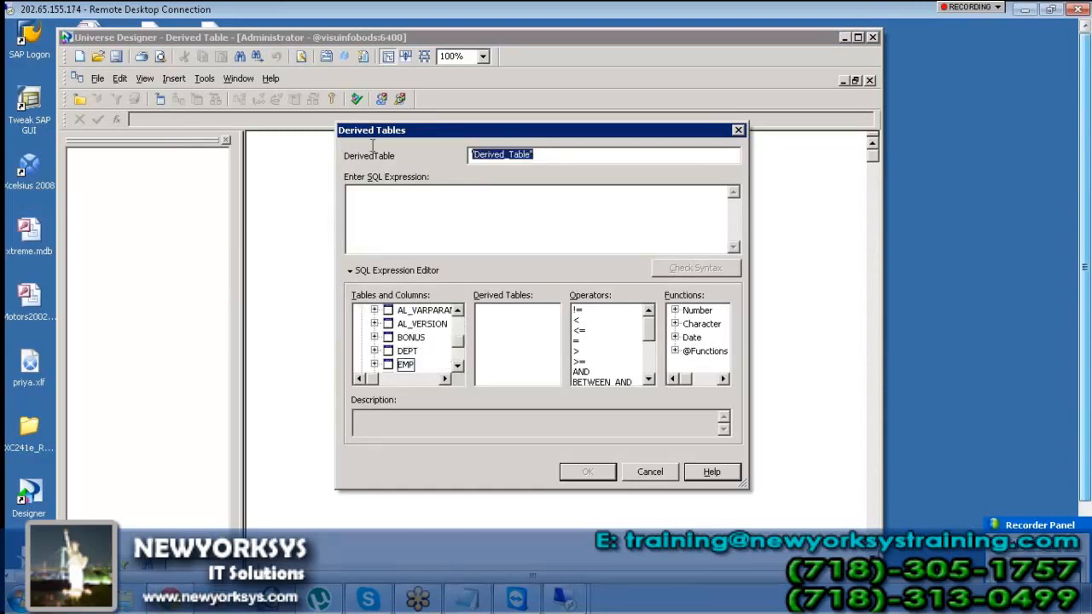
text(ju)
key(Tab)
text(li)
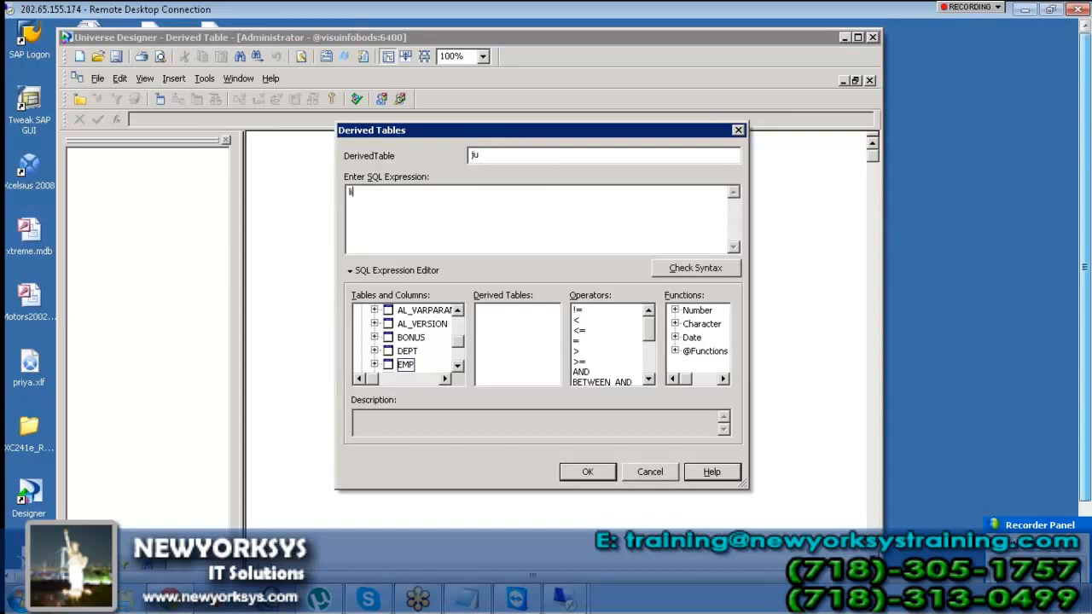
key(BackSpace)
click(546, 152)
text(lileie)
key(BackSpace)
Enter the emp–dept join SELECT for EMPNO, SAL, DEPTNO, DNAME, verify its syntax, and add the table
text(s)
text(elect em)
text(p.de)
key(BackSpace)
key(BackSpace)
text(empno,emp.s)
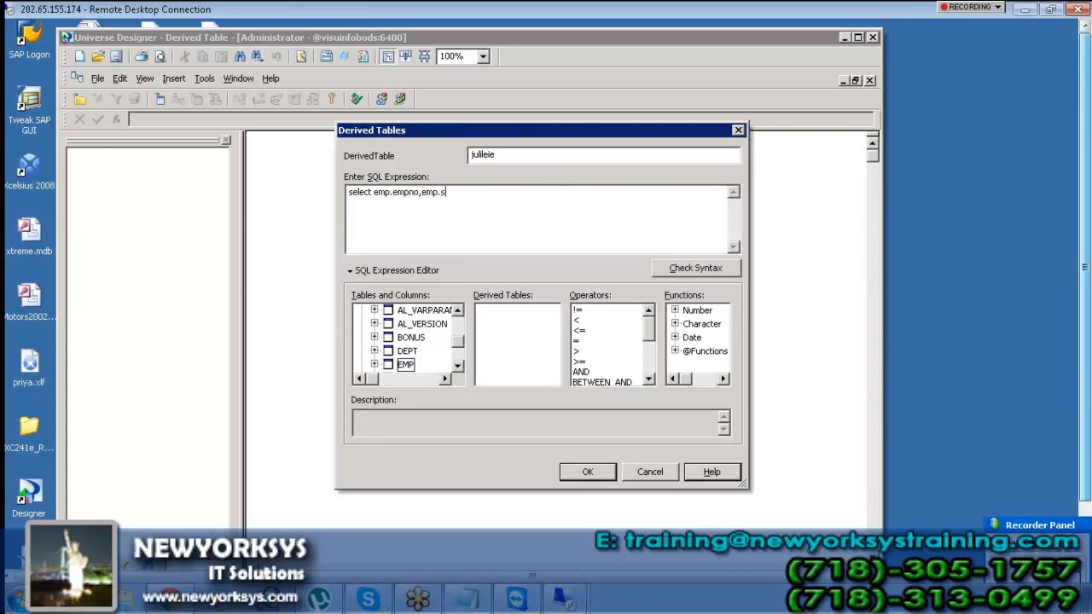
text(al,dept.deptno,dept.dname from emp,dept )
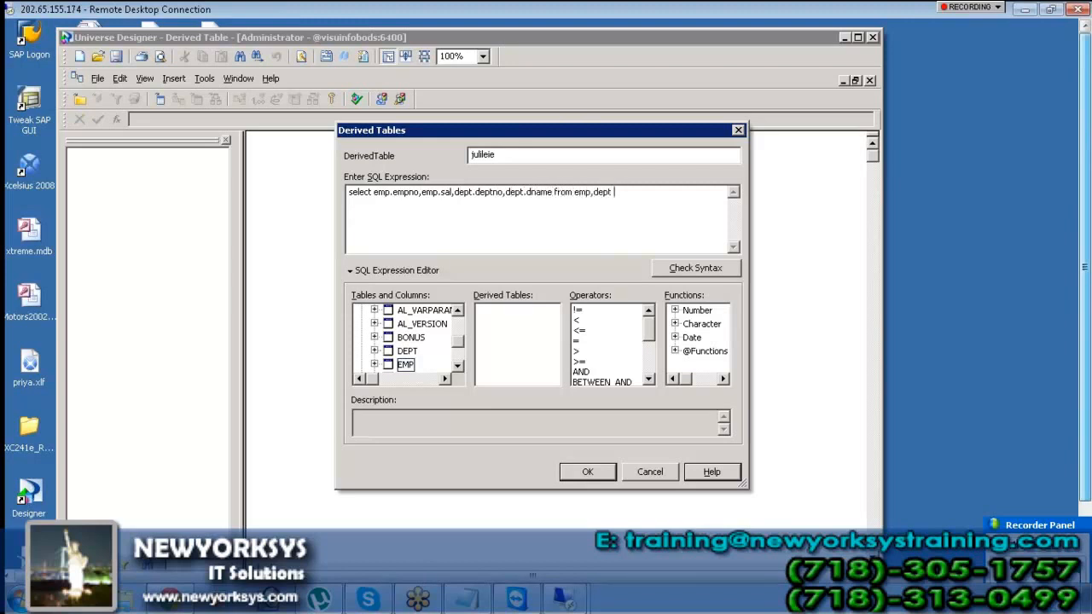
text(where emp.deptno=dept.deptno)
key(shift+Up)
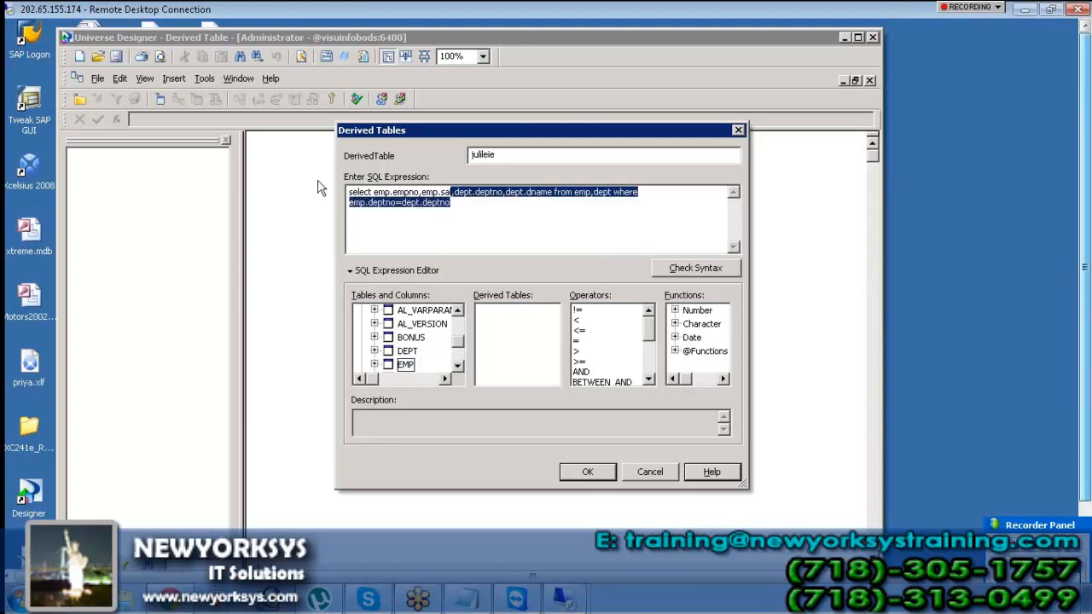
key(shift+Left)
key(shift+Left)
key(shift+Left)
key(shift+Left)
key(shift+Left)
key(shift+Left)
key(shift+Left)
key(shift+Left)
key(shift+Left)
key(shift+Left)
key(shift+Left)
key(shift+Left)
key(shift+Left)
key(shift+Left)
key(shift+Left)
key(shift+Left)
key(shift+Left)
key(shift+Left)
key(shift+Left)
key(shift+Left)
key(shift+Left)
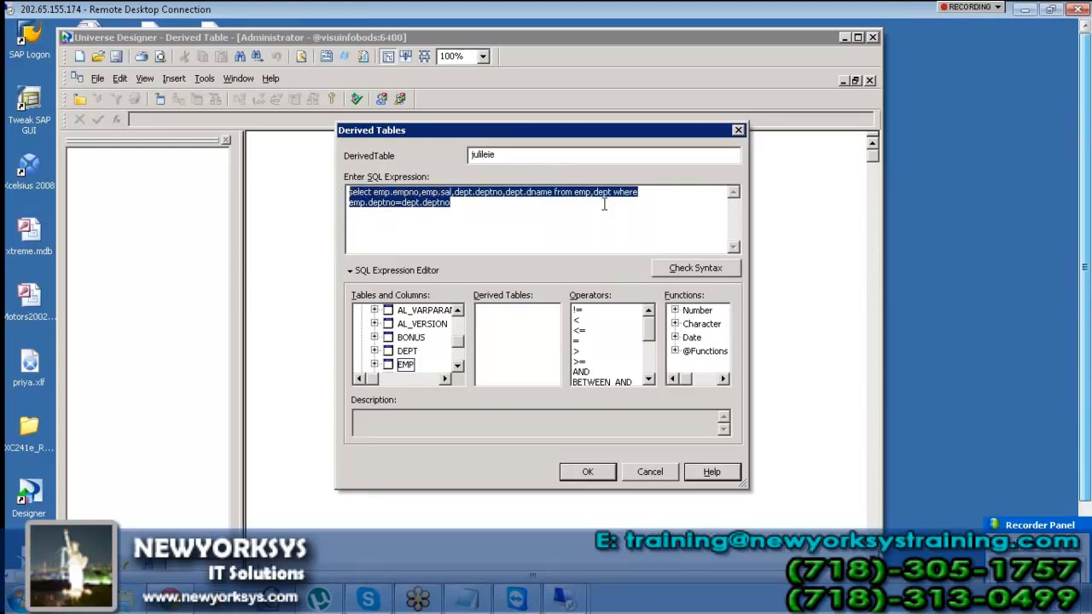
click(678, 269)
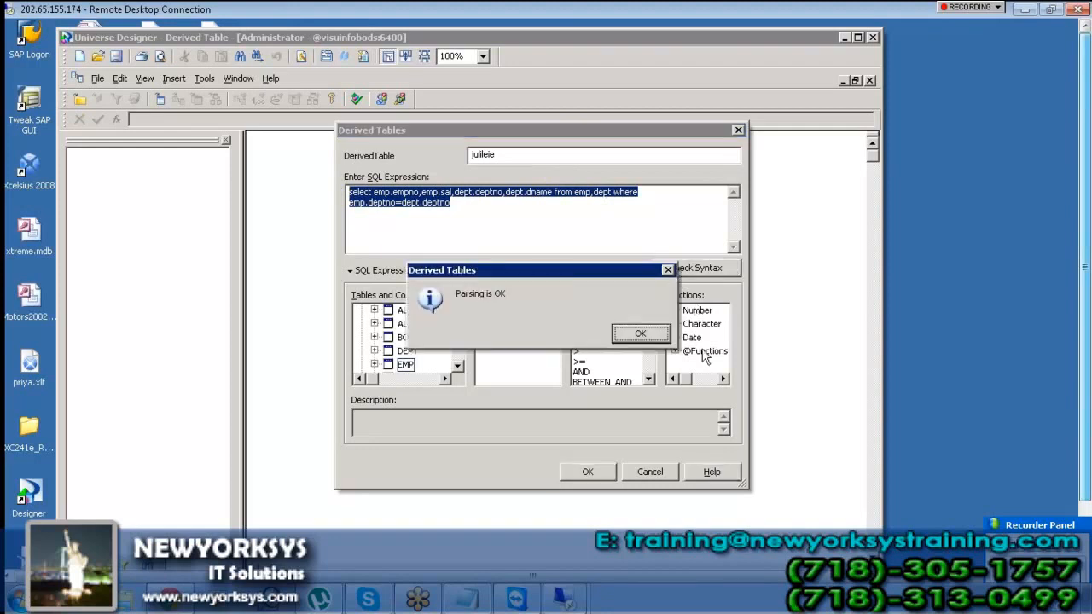
click(640, 333)
click(587, 472)
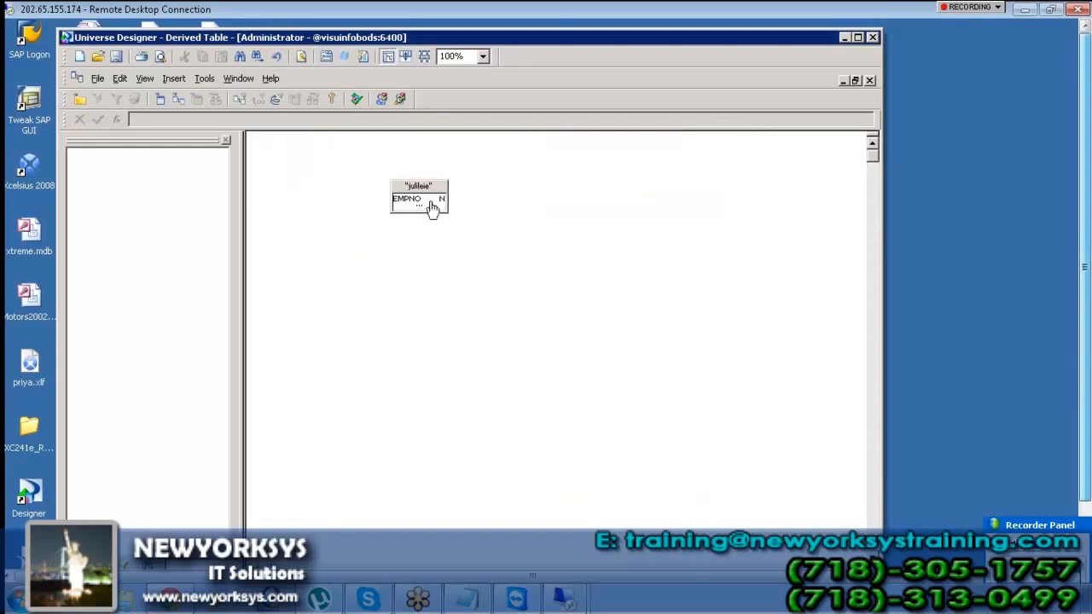
Expand the julileie table's four columns and drag it into the Universe pane as a Julileie class
click(430, 216)
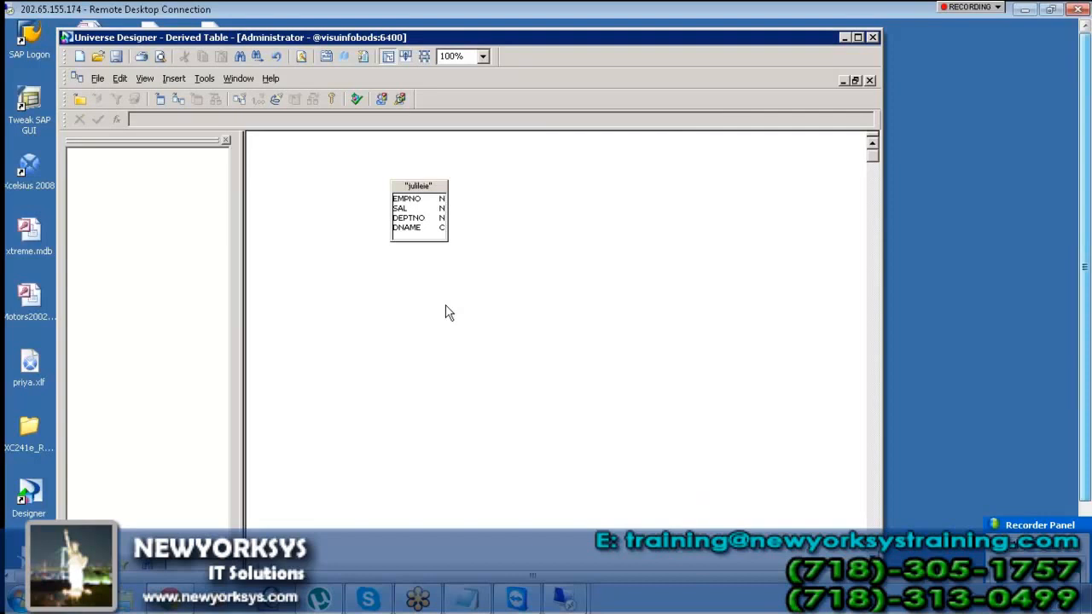
drag(435, 186, 125, 196)
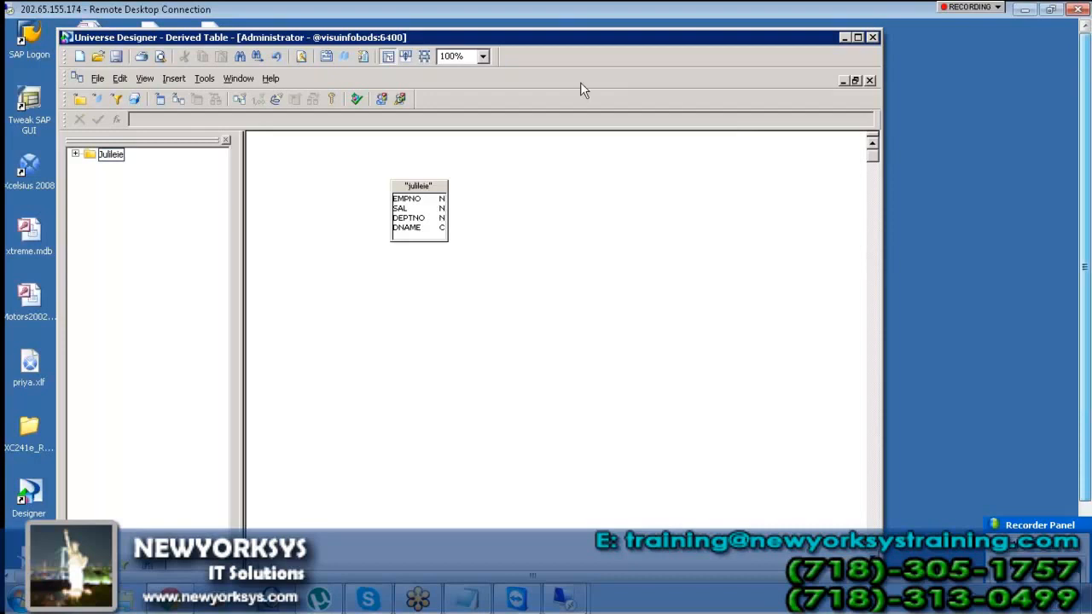
click(468, 598)
Type 'derived' on a new line beneath 'i can create my own table', correcting the typo
scroll(651, 393, down, 1)
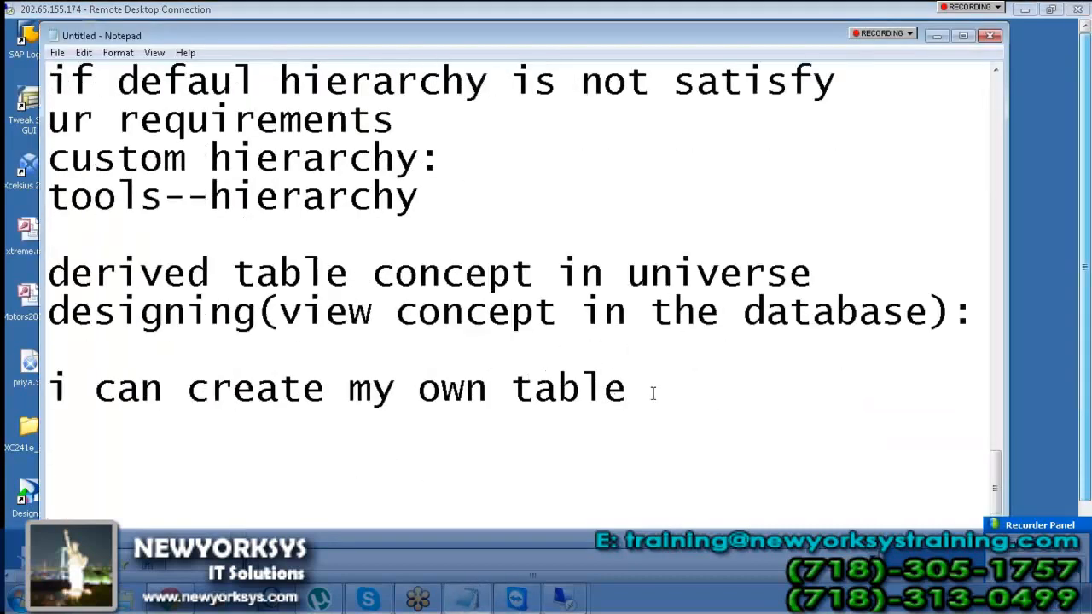
key(Return)
key(Return)
text(dervied)
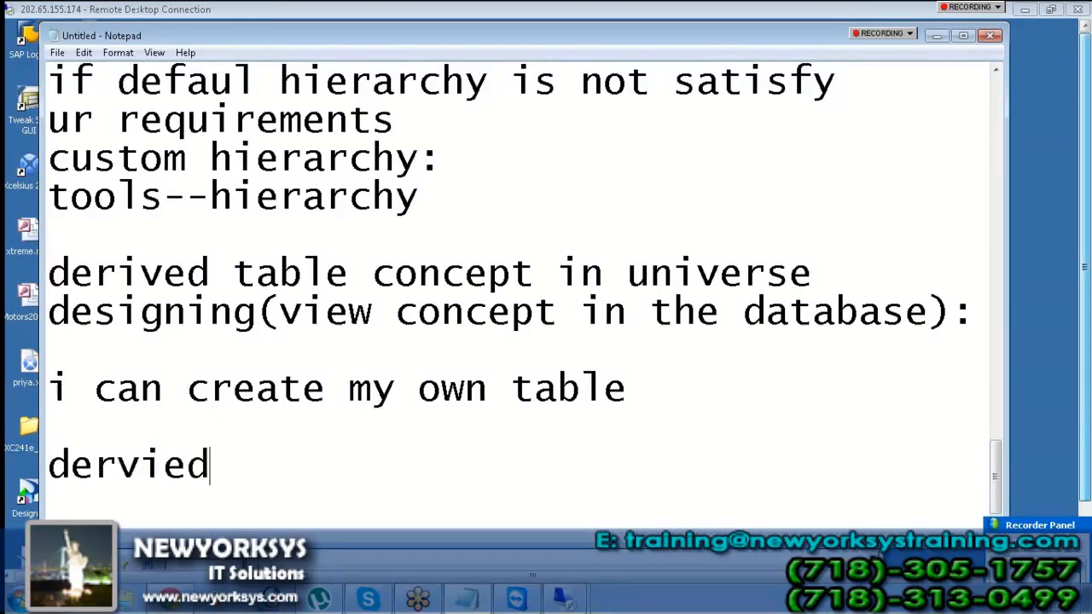
key(BackSpace)
key(BackSpace)
key(BackSpace)
key(BackSpace)
text(ived)
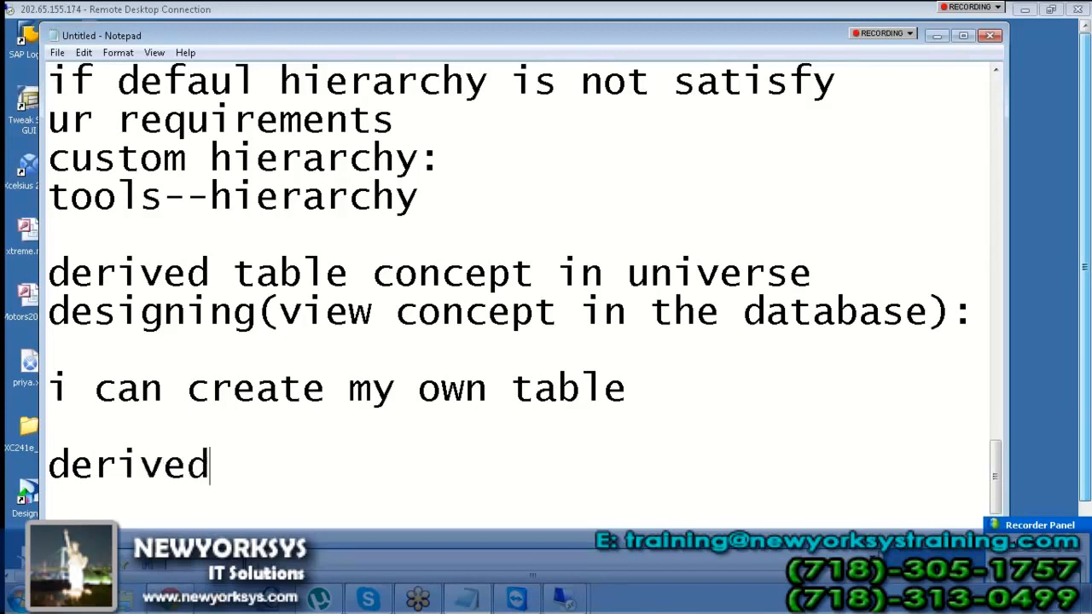
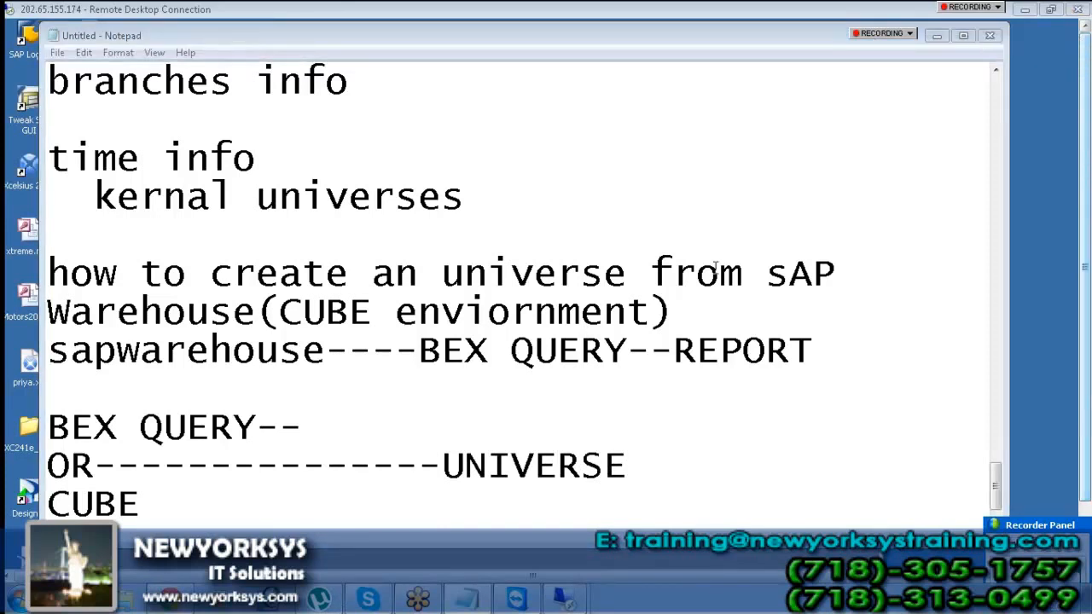
Highlight BEX QUERY, the OR---UNIVERSE lines and CUBE in the SAP Warehouse notes
click(233, 481)
click(194, 517)
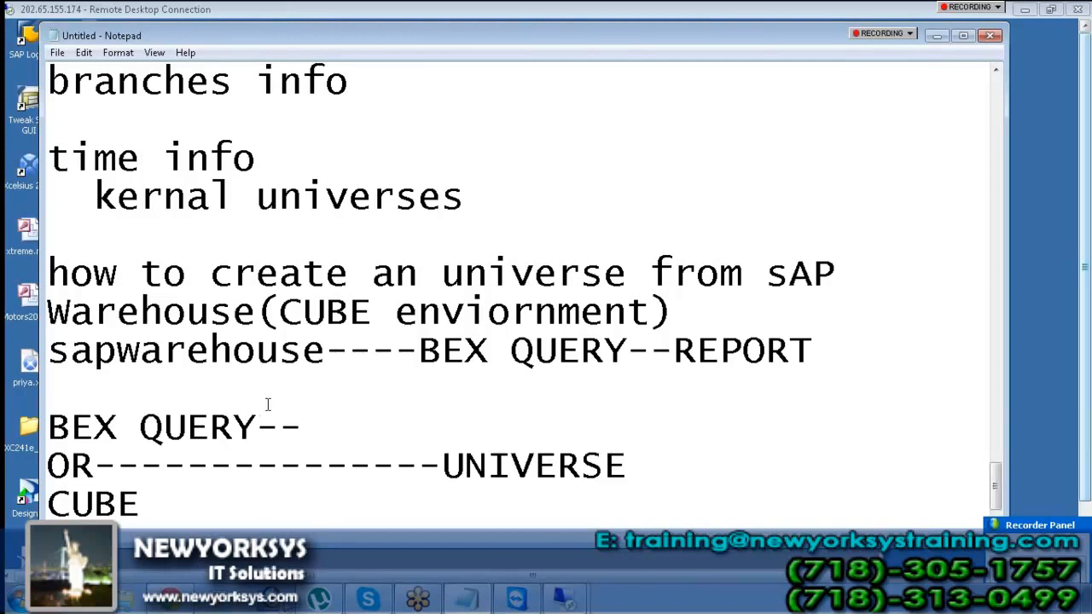
drag(250, 431, 55, 406)
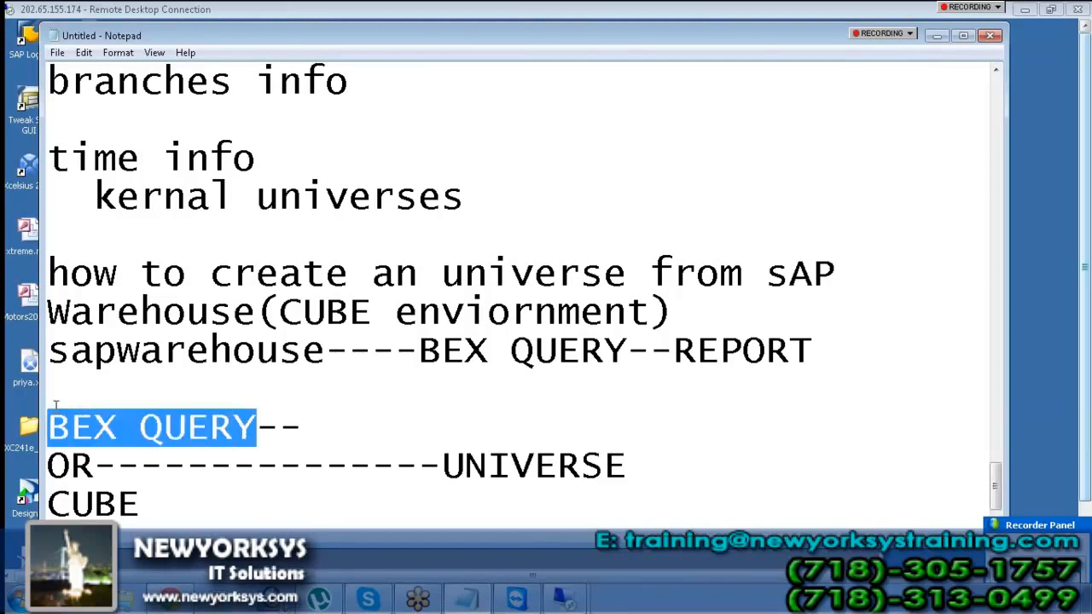
drag(141, 504, 44, 484)
drag(177, 502, 48, 490)
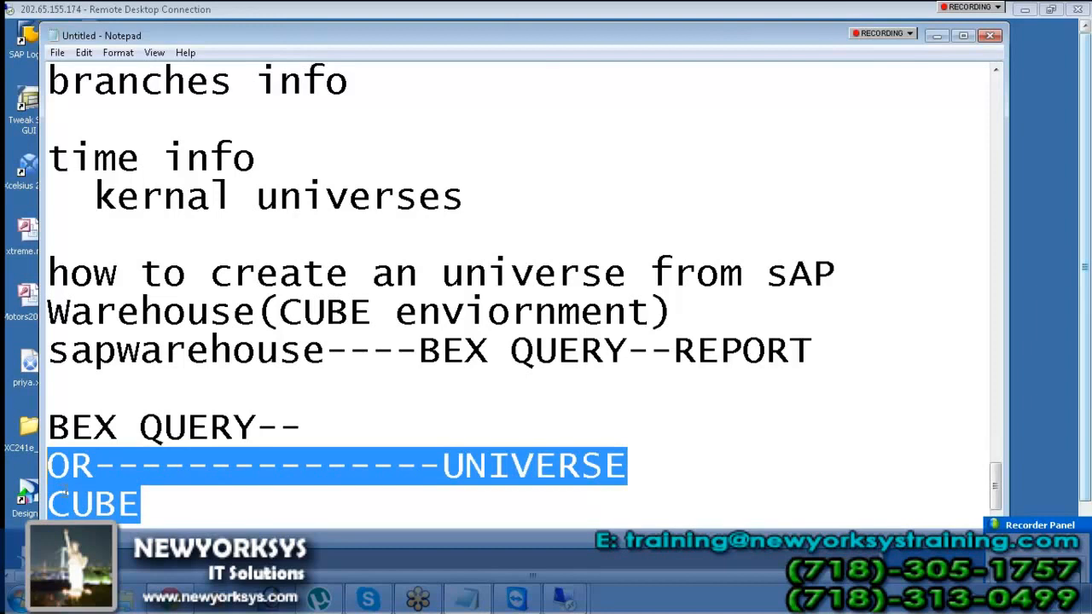
click(157, 498)
drag(160, 506, 43, 495)
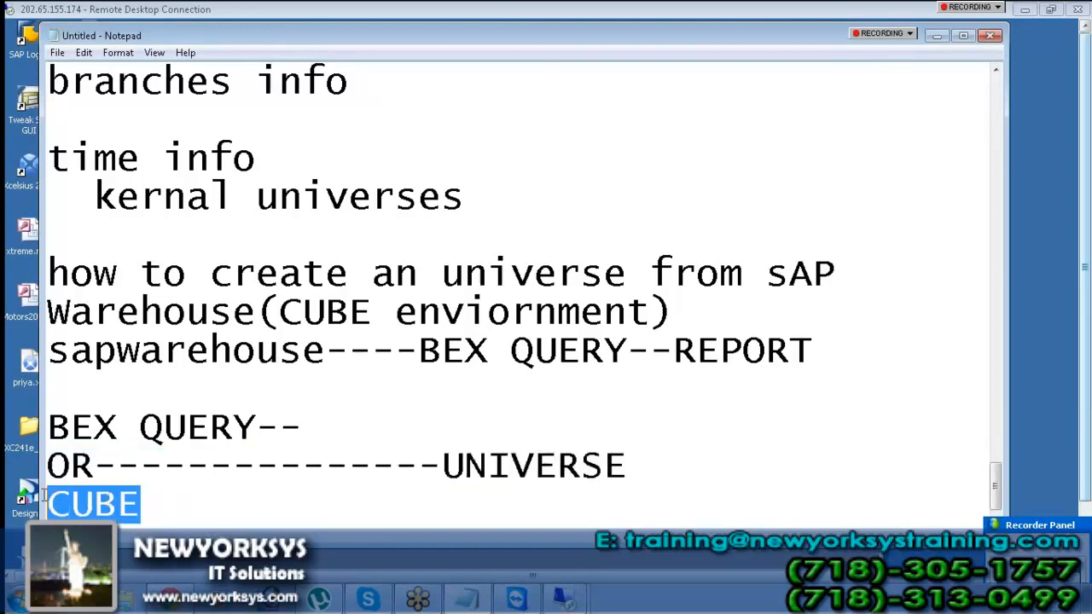
Minimize Notepad and close Universe Designer in the current remote session
click(935, 36)
double_click(910, 16)
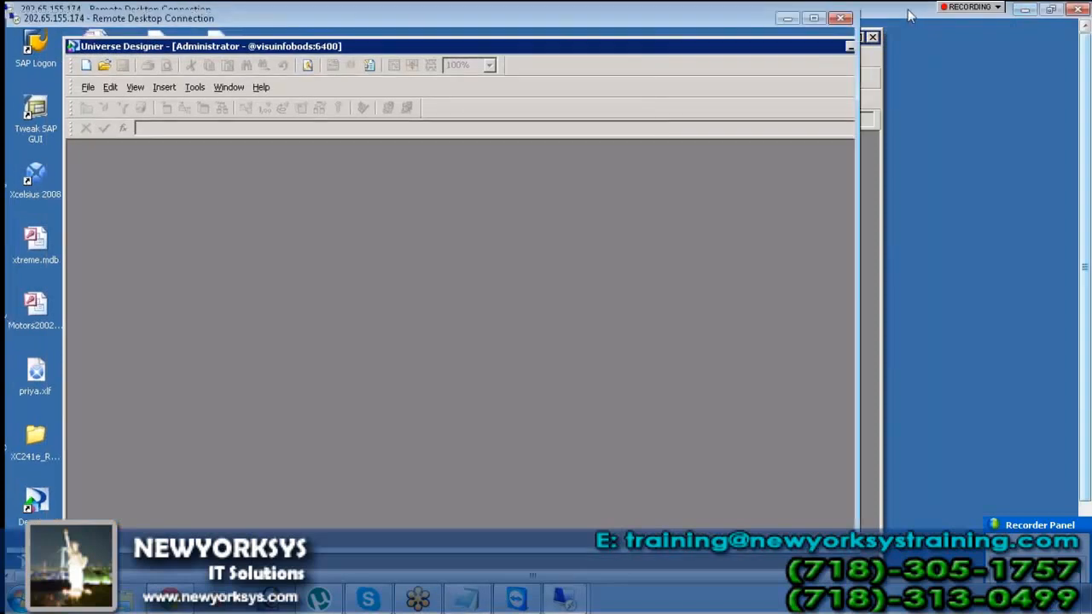
double_click(691, 24)
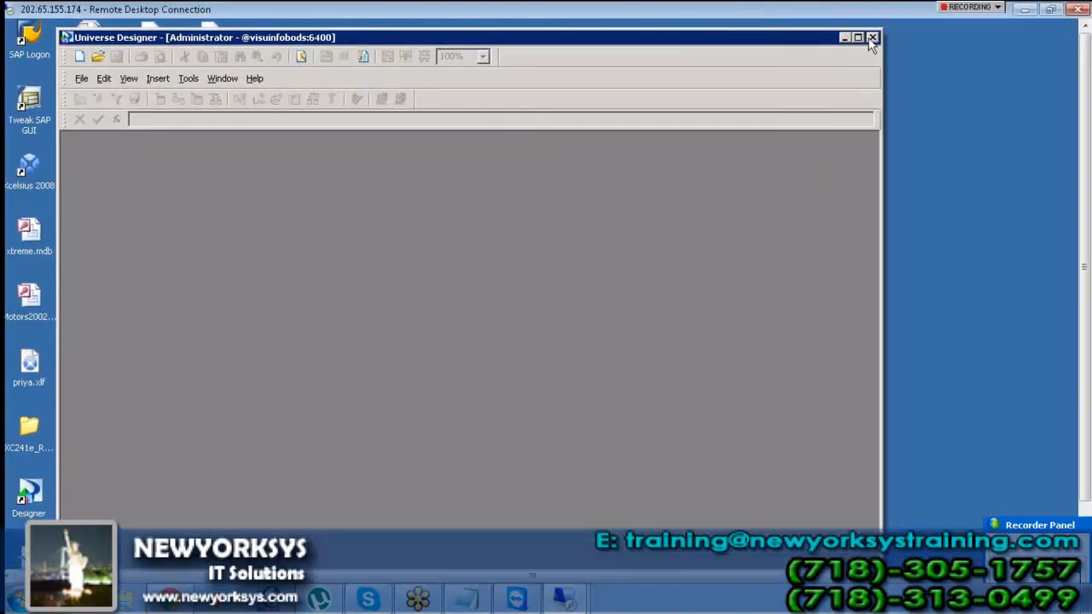
click(872, 37)
Switch to the 192.168.100.12 session, close its universe design tool, and open the Details notes
click(1024, 9)
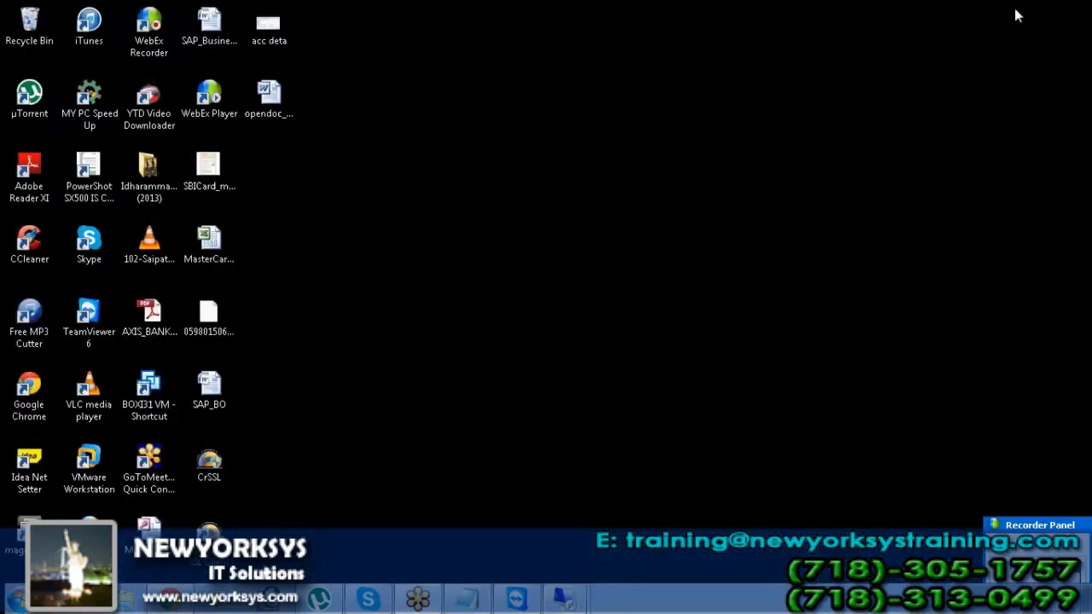
mouse_move(565, 599)
click(482, 537)
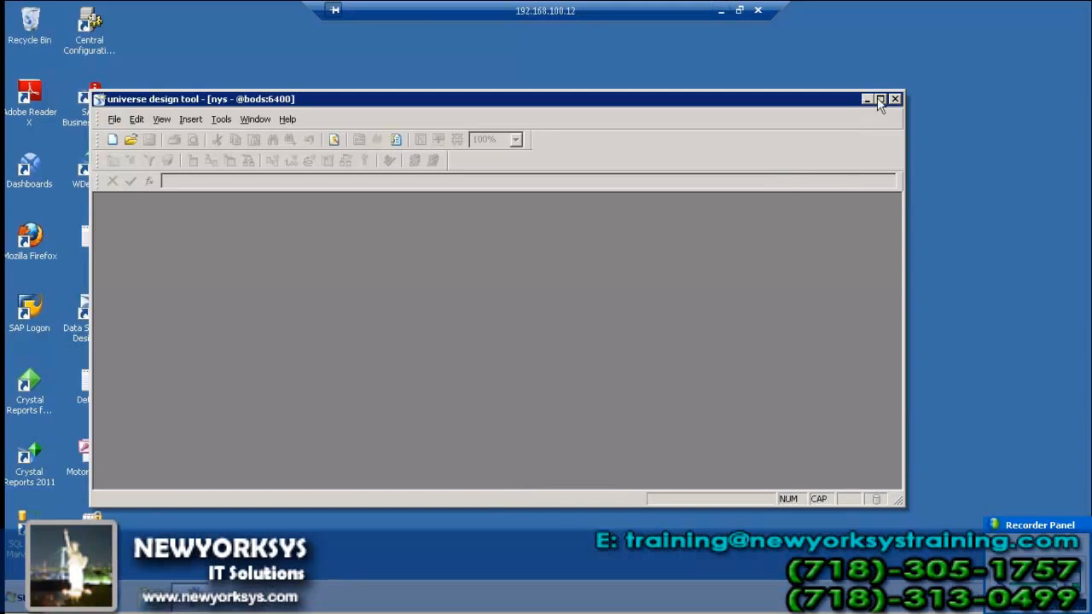
click(896, 100)
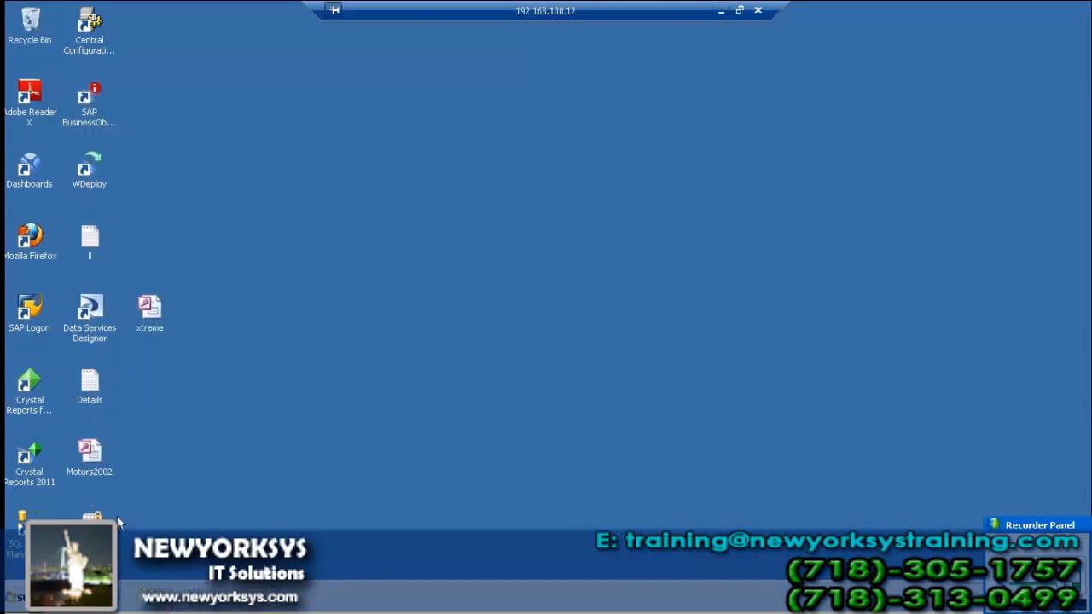
click(19, 598)
click(455, 324)
double_click(100, 385)
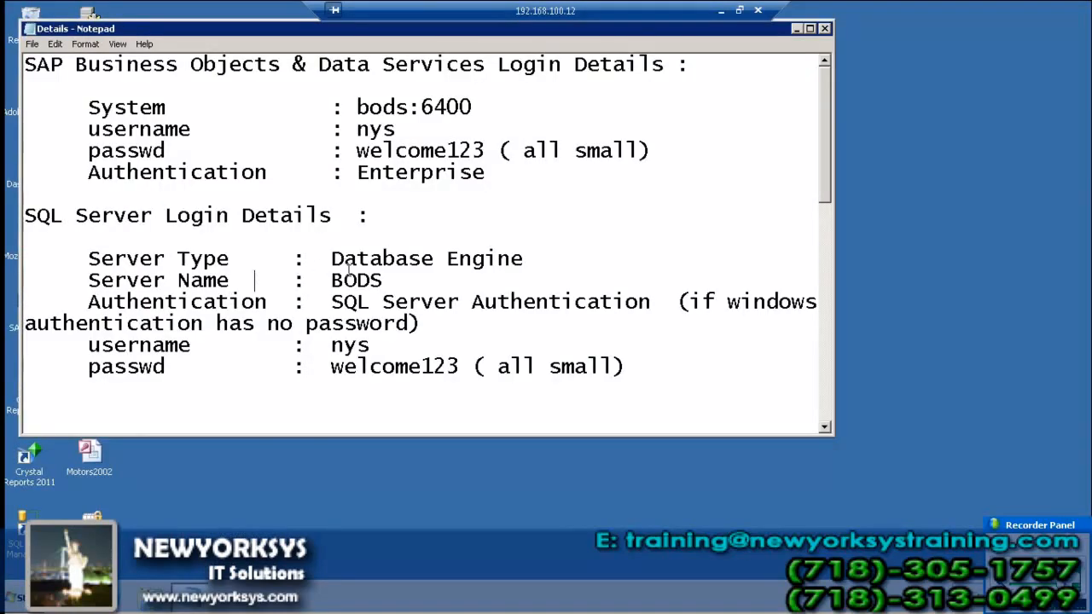
Select the SAP BI 7.3 parameters (server 192.168.100.93, system 25, ID bi7) and browse the Start menu
scroll(350, 273, down, 7)
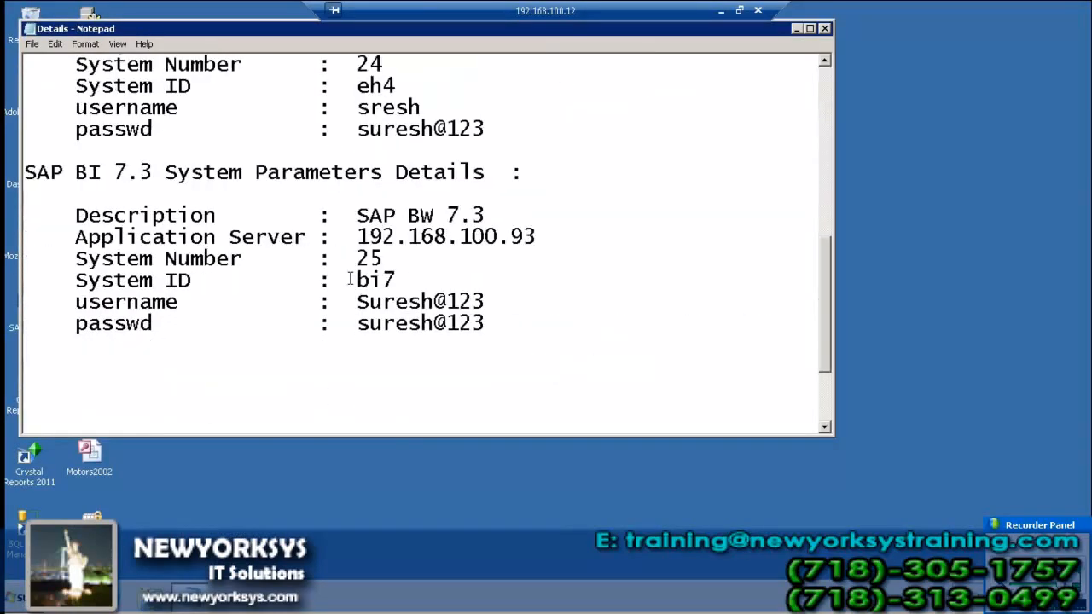
drag(514, 320, 68, 215)
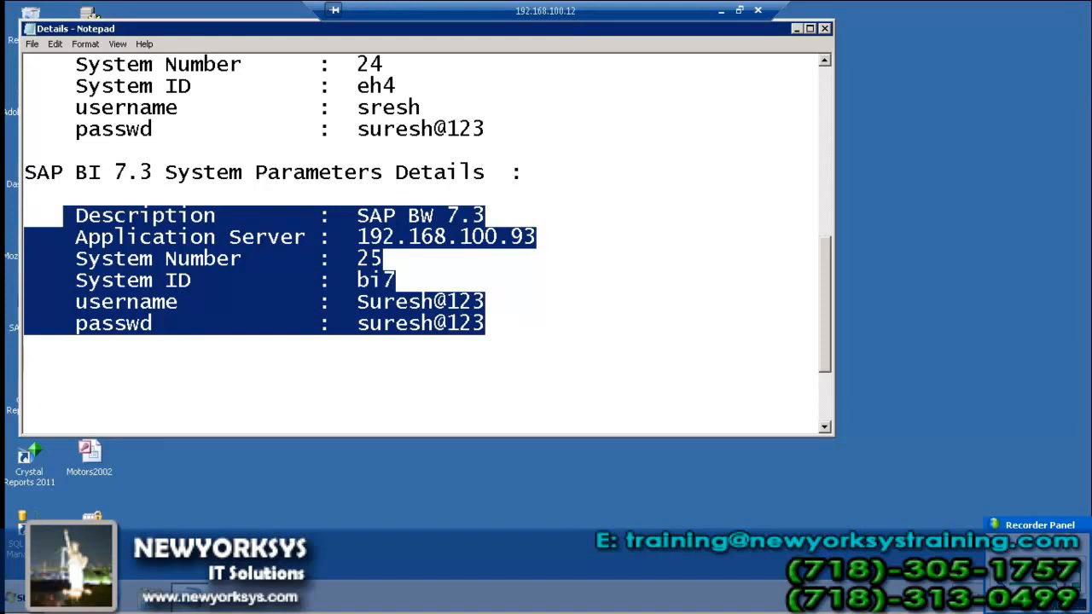
click(19, 598)
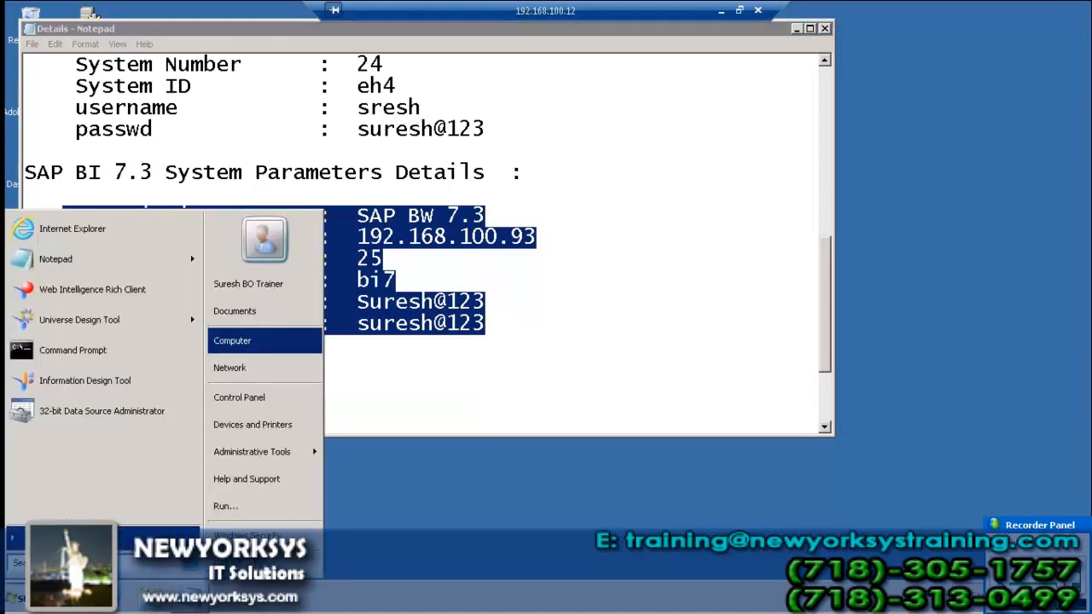
click(102, 539)
click(19, 598)
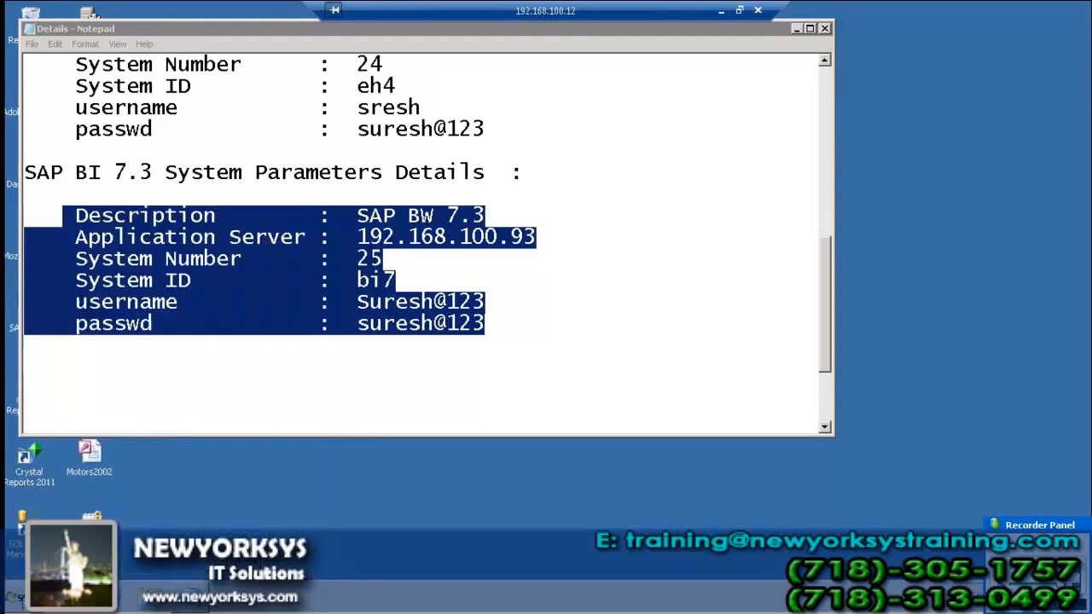
click(19, 598)
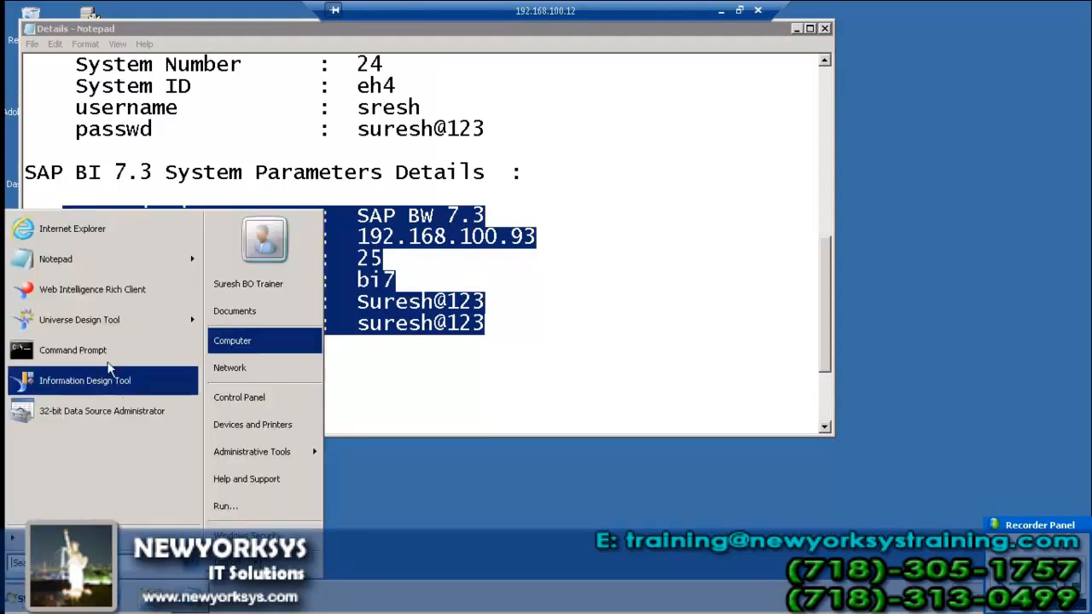
Launch Universe Design Tool, log in with the password, and dismiss the Quick Design wizard
click(105, 323)
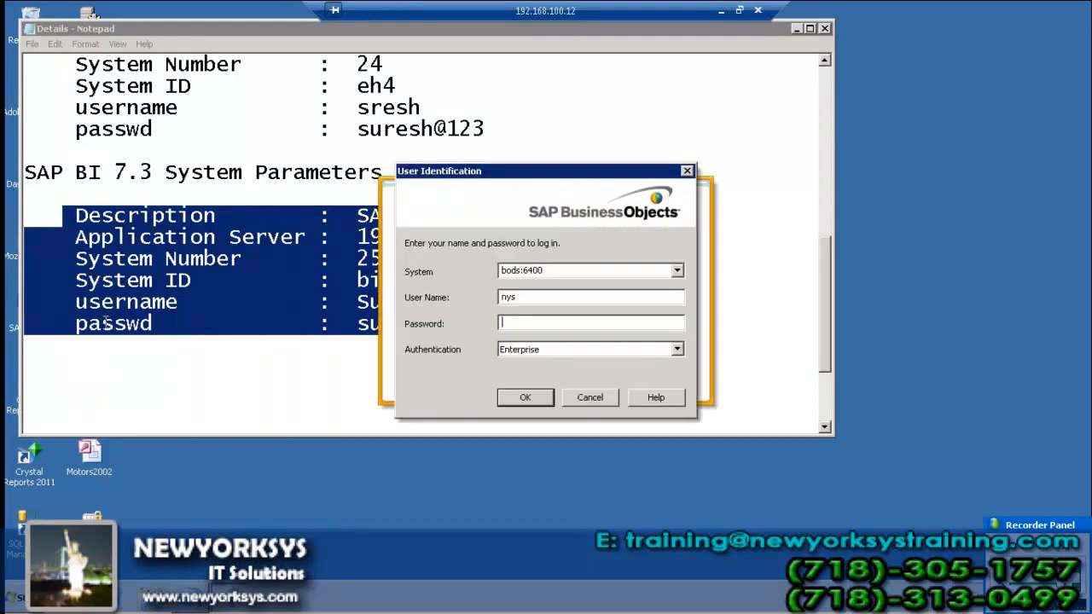
text(*********)
click(524, 401)
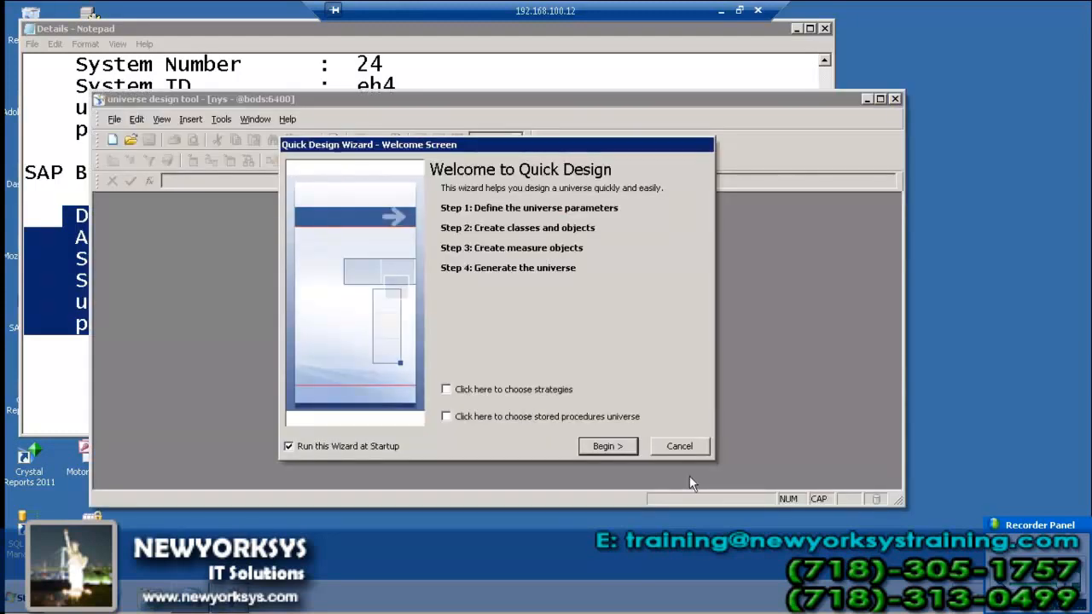
click(687, 449)
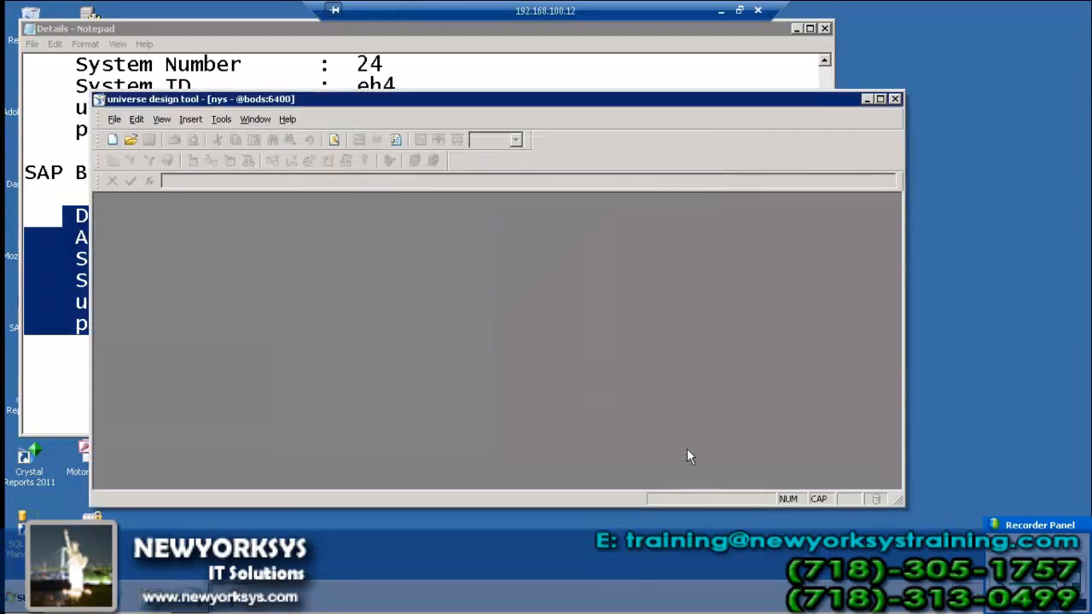
Create a new universe named 'SAP client'
click(114, 119)
click(134, 140)
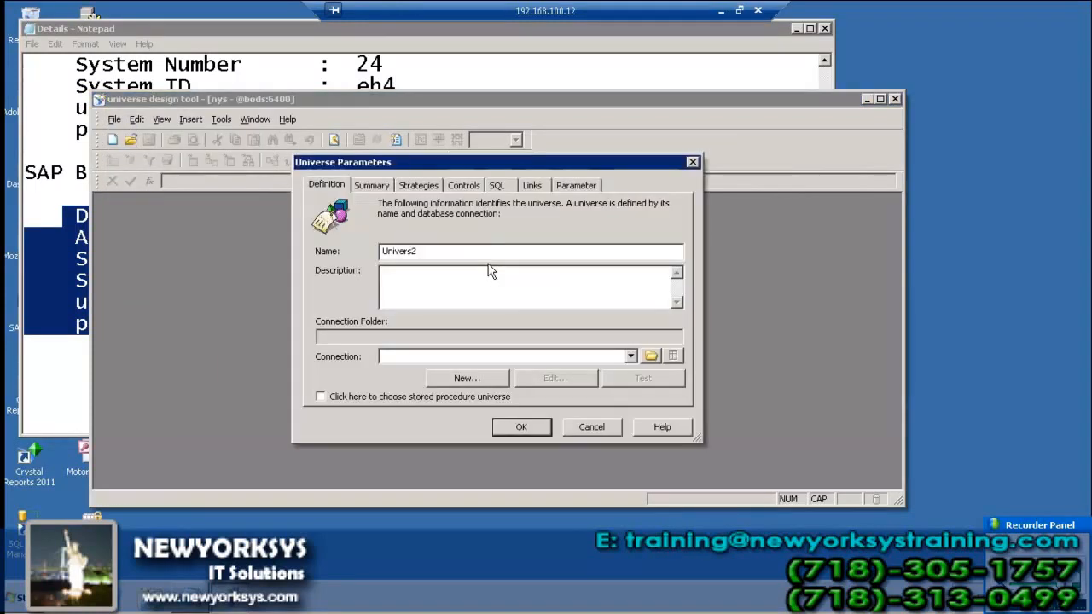
drag(429, 249, 312, 239)
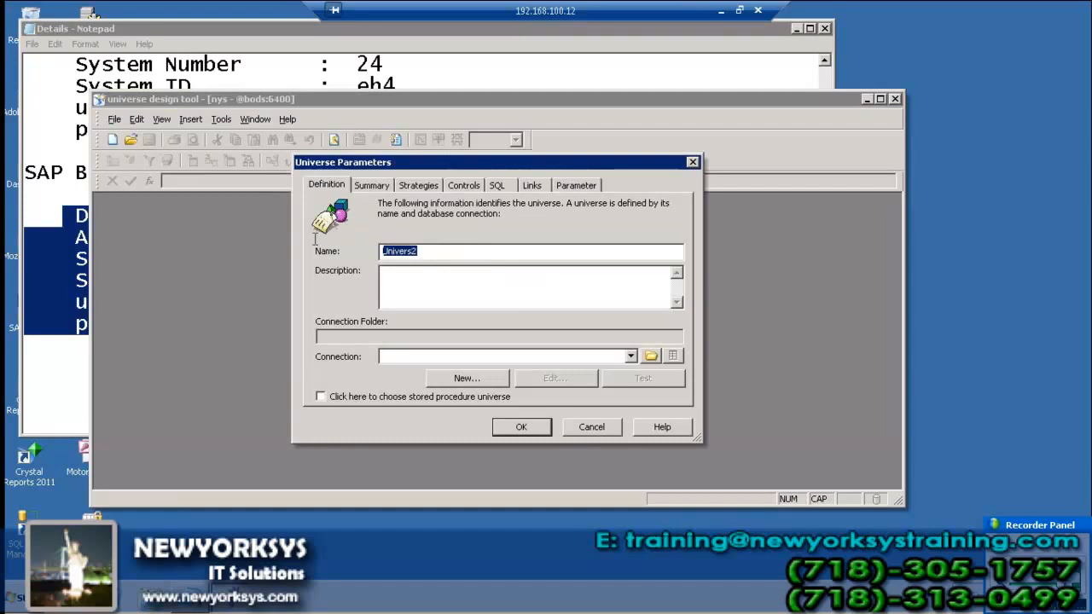
text(SAP client)
Start a new connection named 'SAP Client'
click(486, 378)
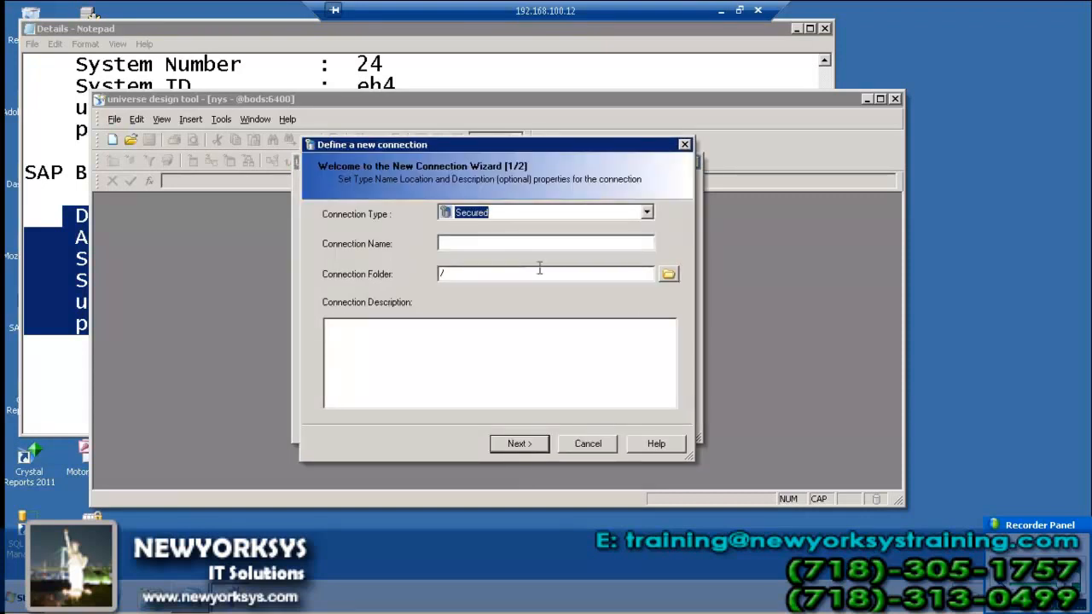
click(504, 245)
text(SAP Client)
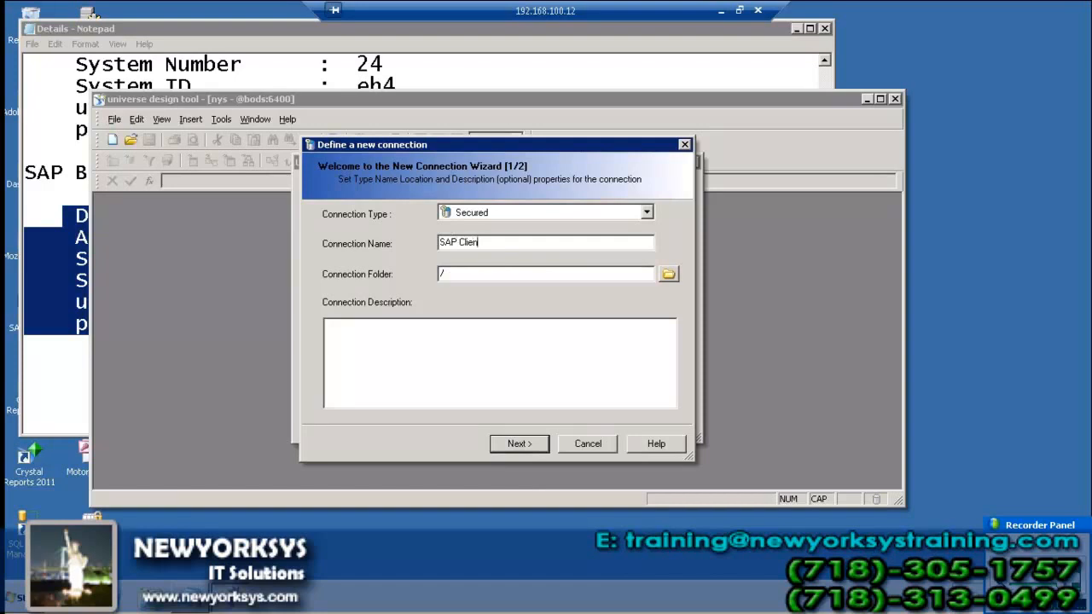
click(543, 450)
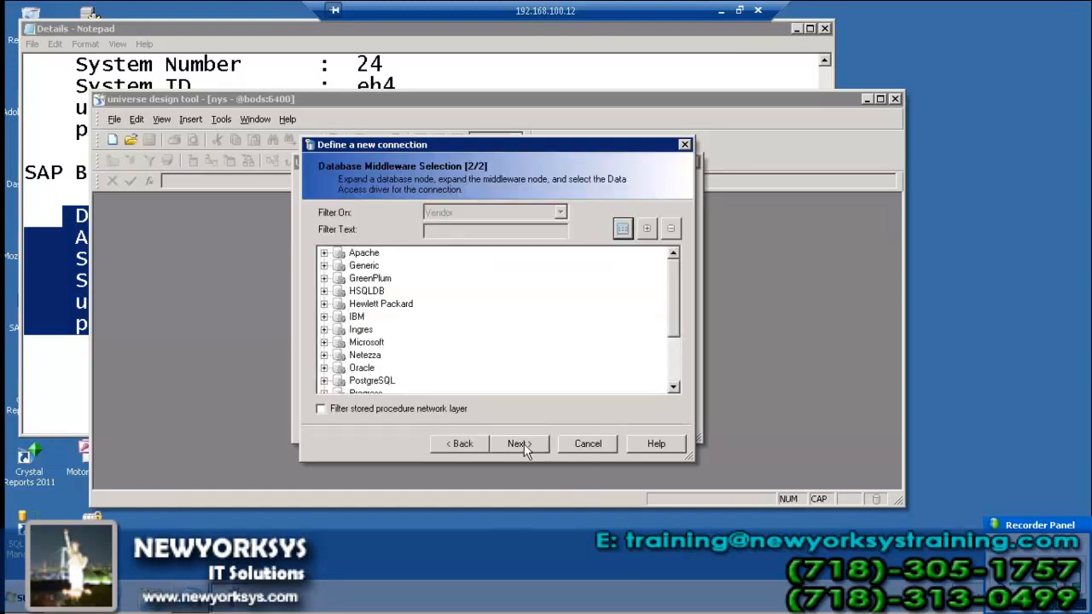
Choose the SAP > SAP Business Warehouse > SAP Client driver and reach the login parameters
click(368, 344)
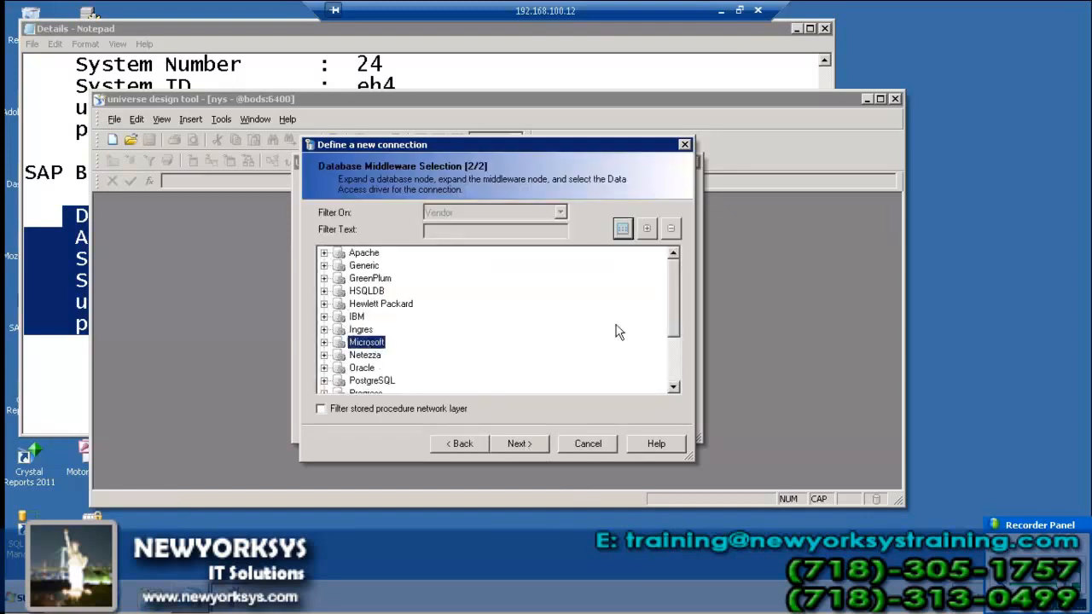
click(673, 387)
click(673, 387)
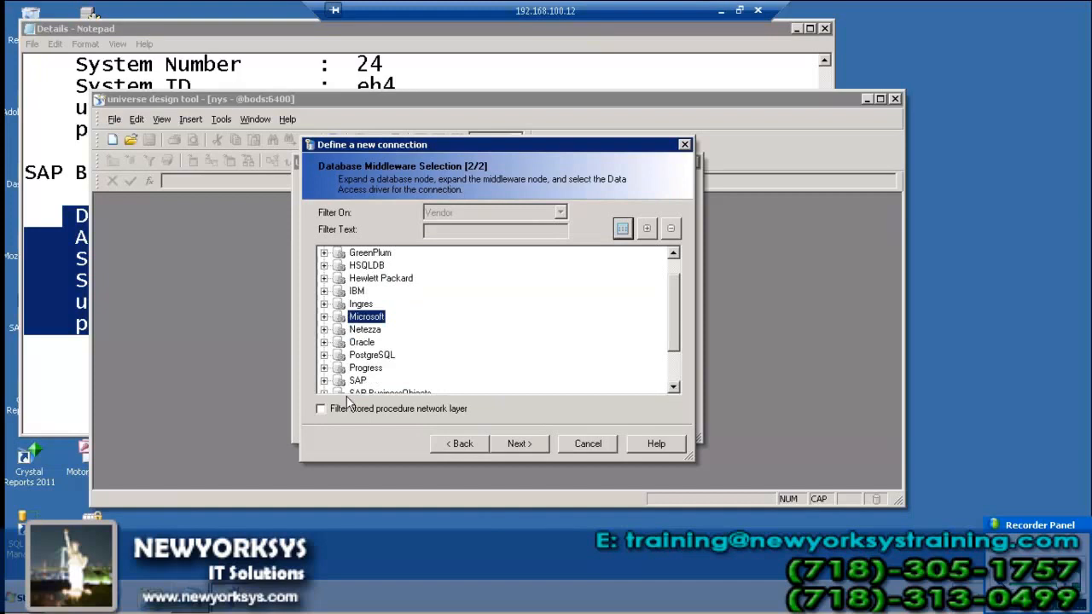
click(323, 380)
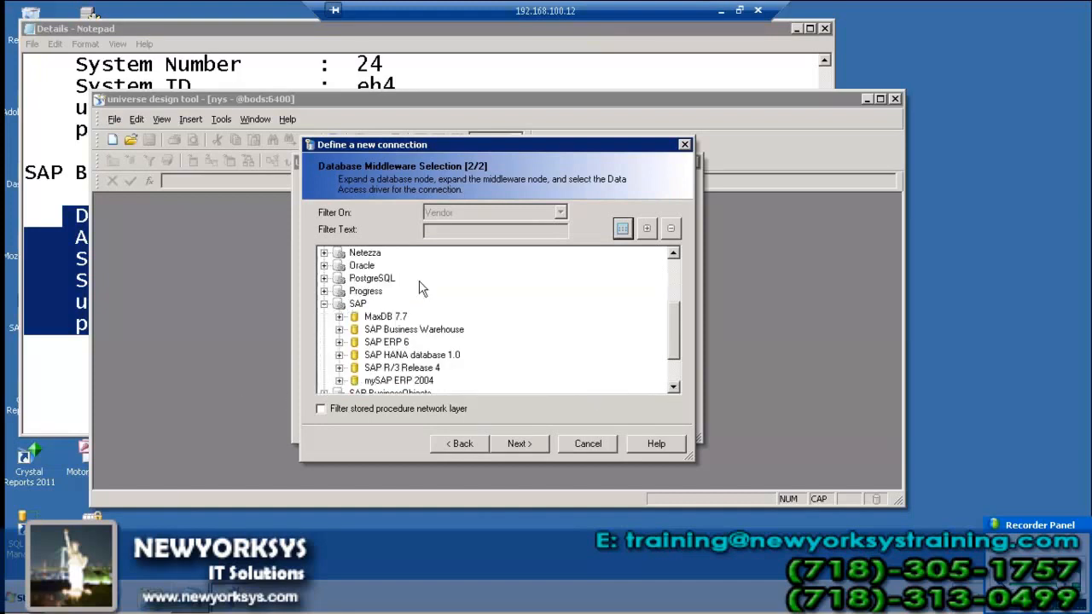
click(402, 331)
click(340, 330)
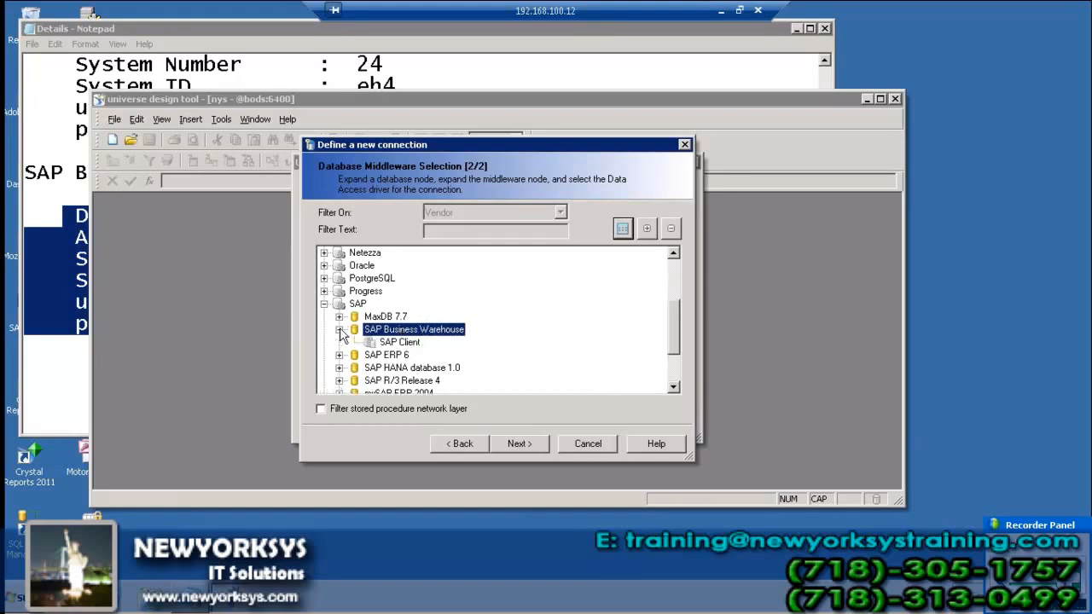
click(399, 343)
click(511, 444)
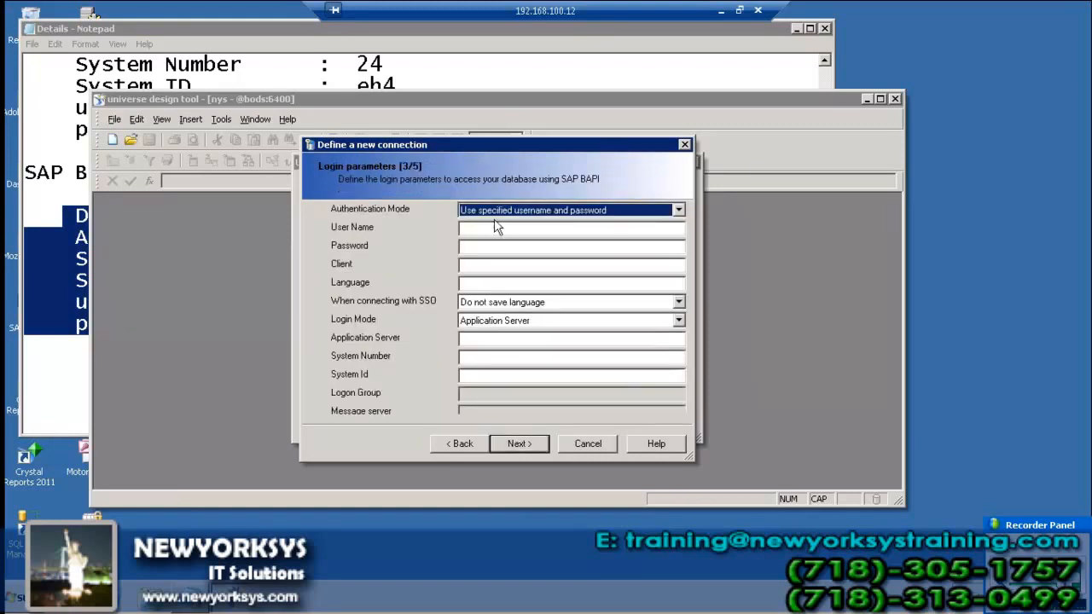
Check the Details notes and begin entering the BW user name in the login parameters
click(38, 230)
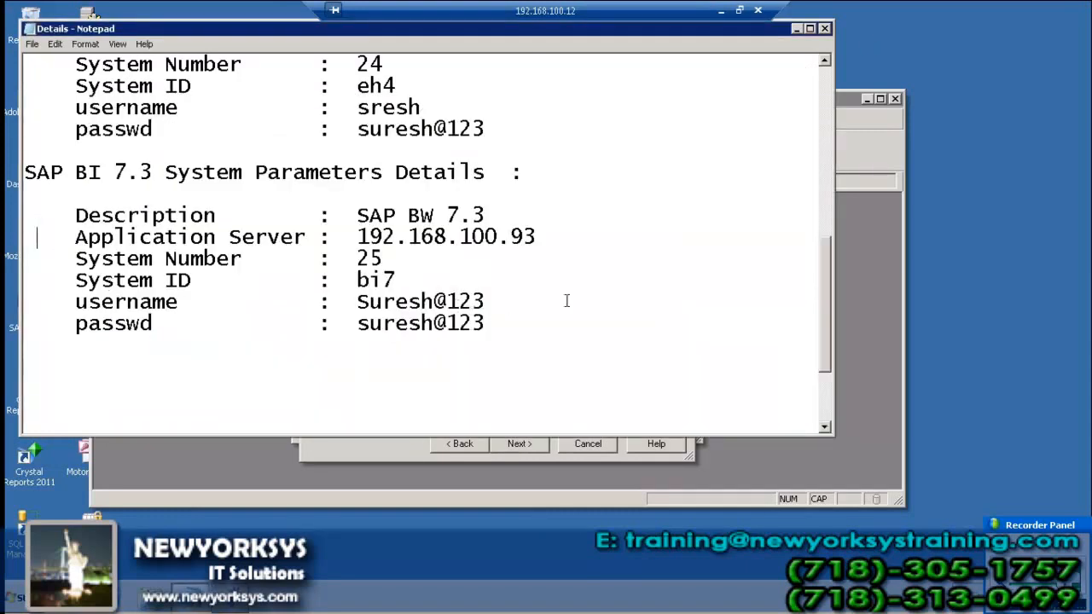
click(884, 253)
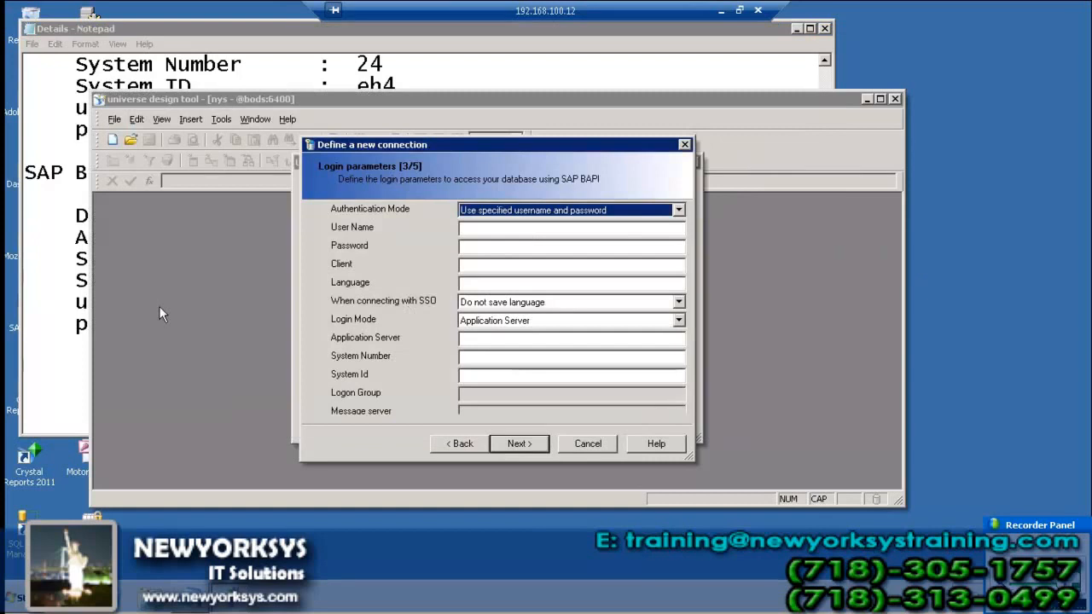
click(480, 229)
text(suresh)
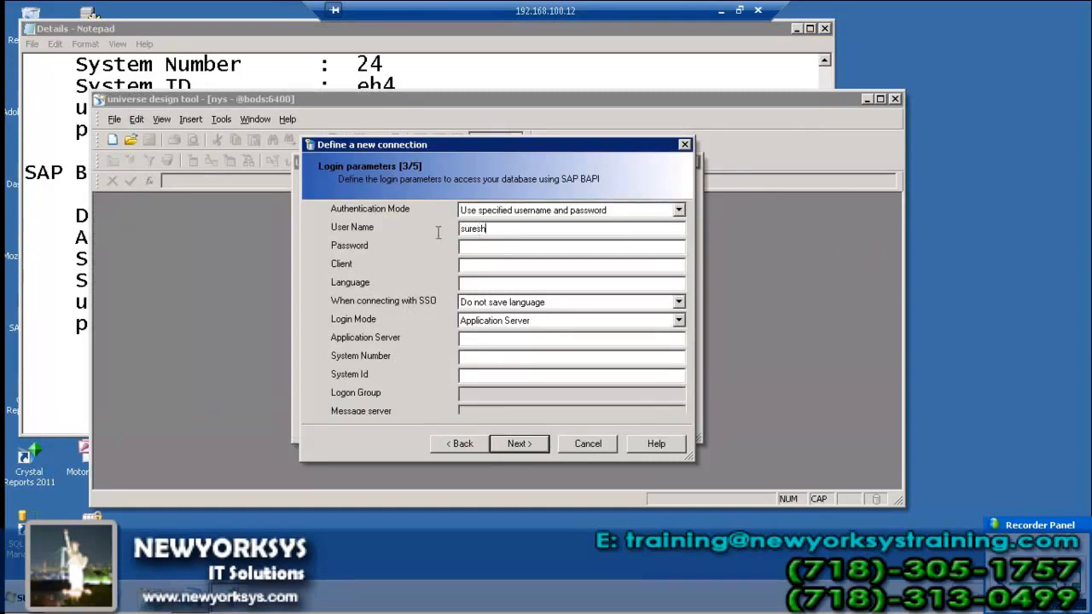
click(47, 386)
key(BackSpace)
key(BackSpace)
key(BackSpace)
key(BackSpace)
key(BackSpace)
key(BackSpace)
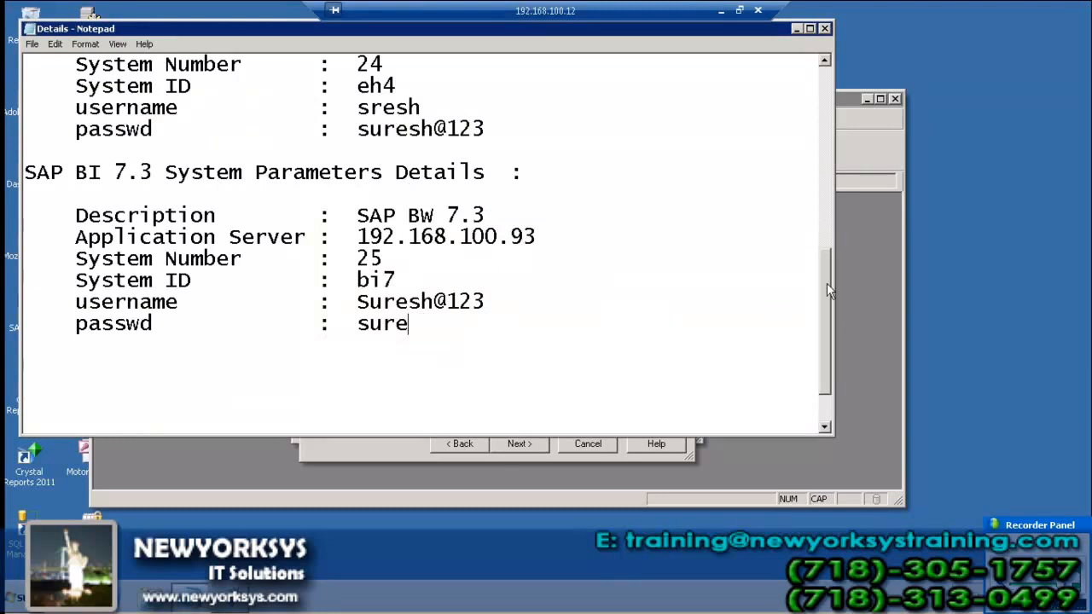
Close the Details notes without saving and reopen them from the desktop
click(824, 28)
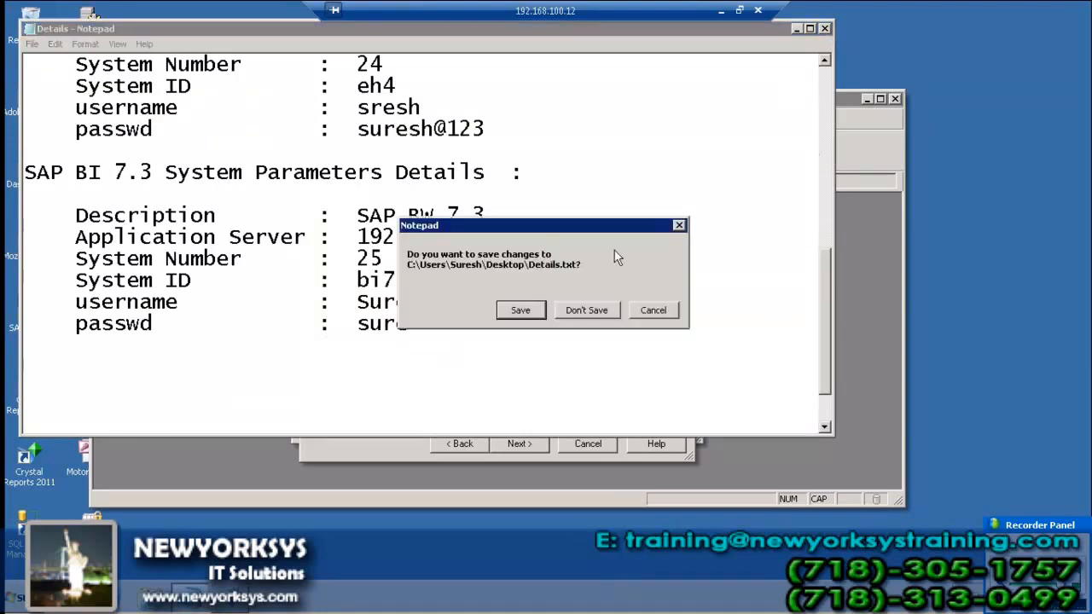
click(590, 310)
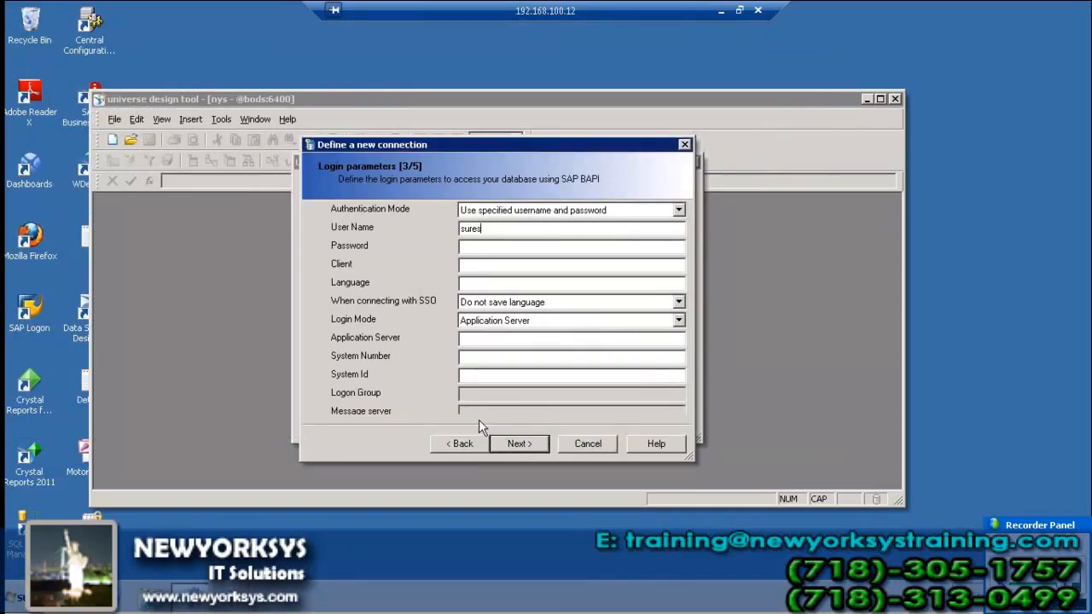
key(super+d)
double_click(89, 381)
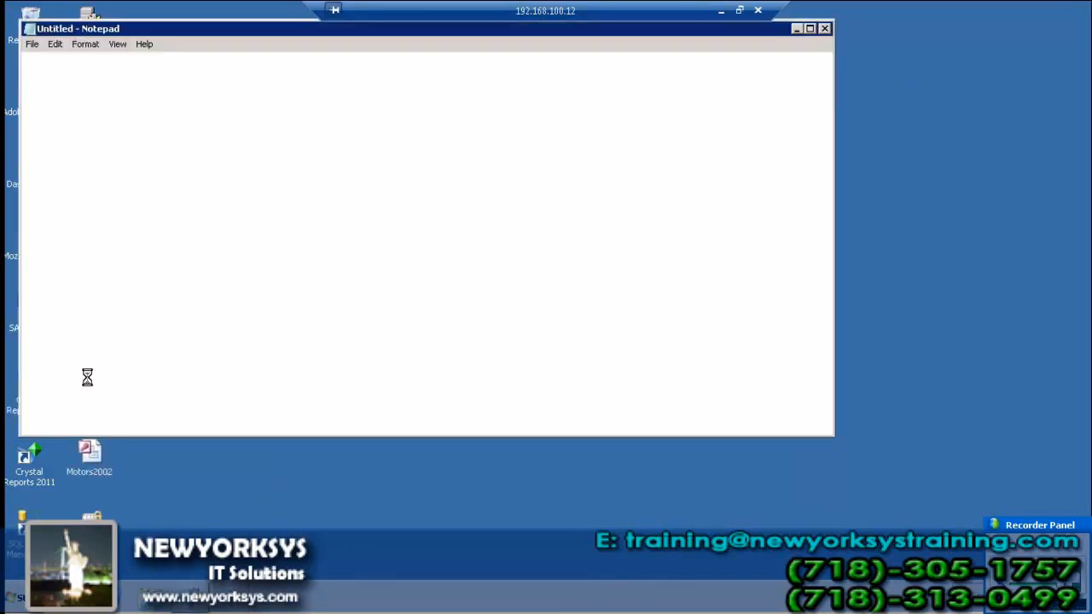
scroll(456, 307, down, 10)
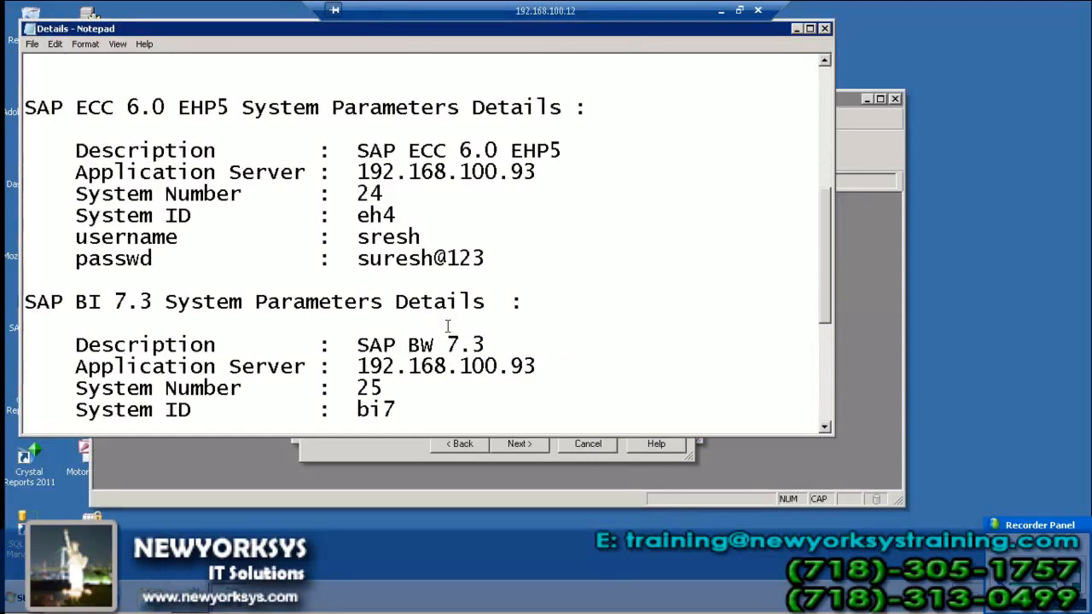
Enter the full BW user name and the password in the login parameters
click(883, 251)
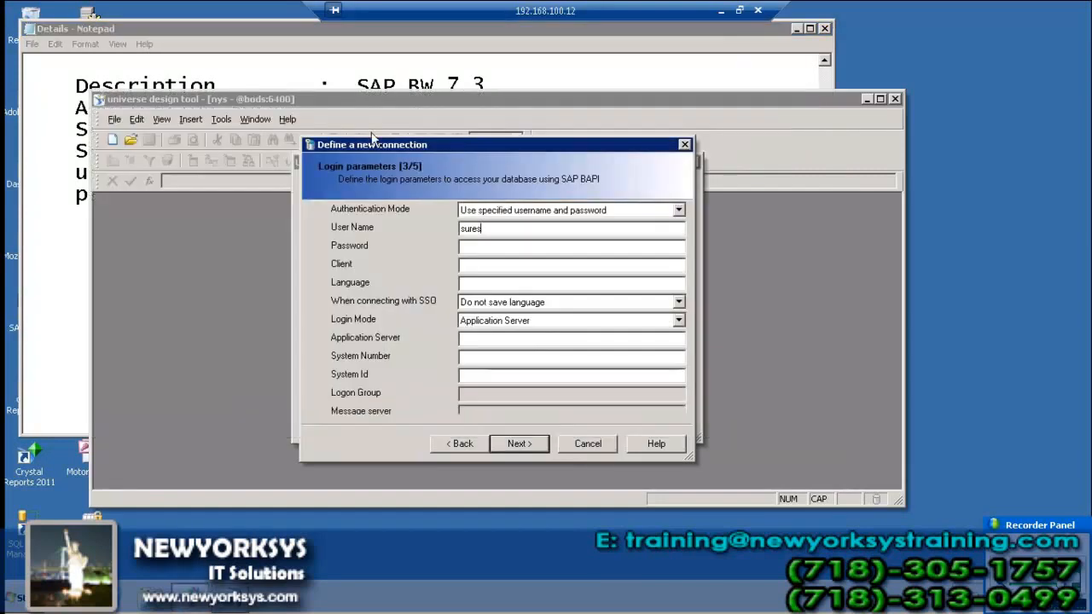
drag(483, 228, 441, 227)
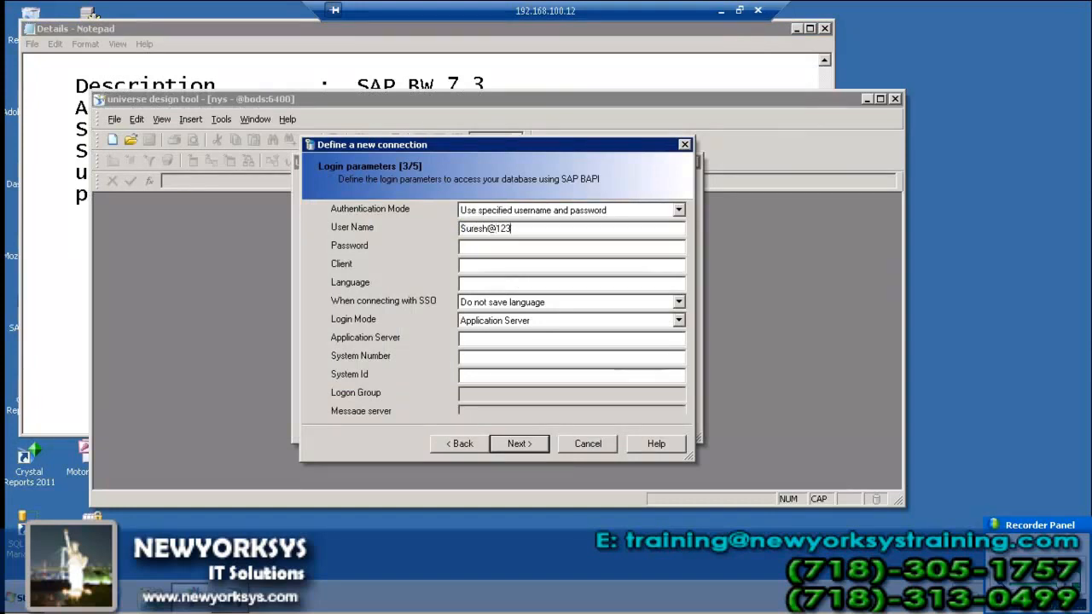
click(462, 246)
text(**********)
Scroll through the Details notes to review the SAP BW 7.3 server, system number and ID
click(34, 295)
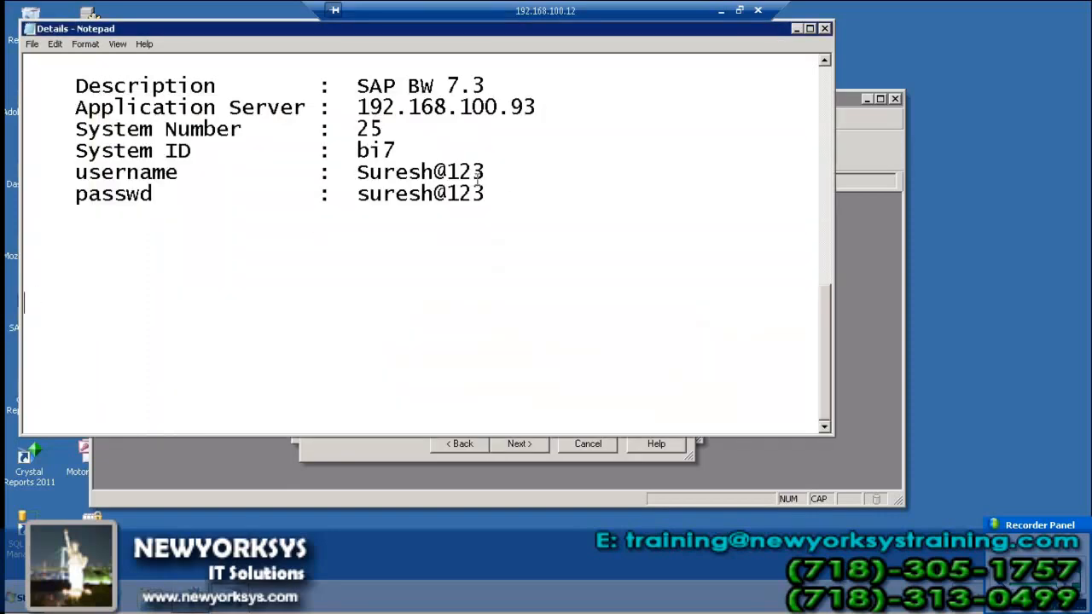
scroll(518, 197, up, 8)
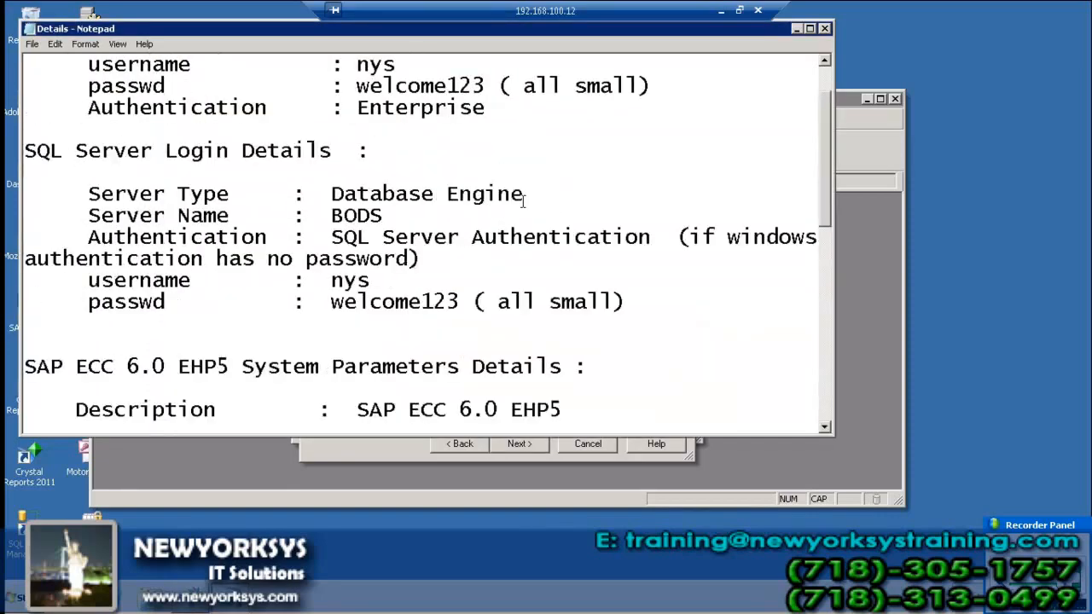
scroll(535, 231, up, 1)
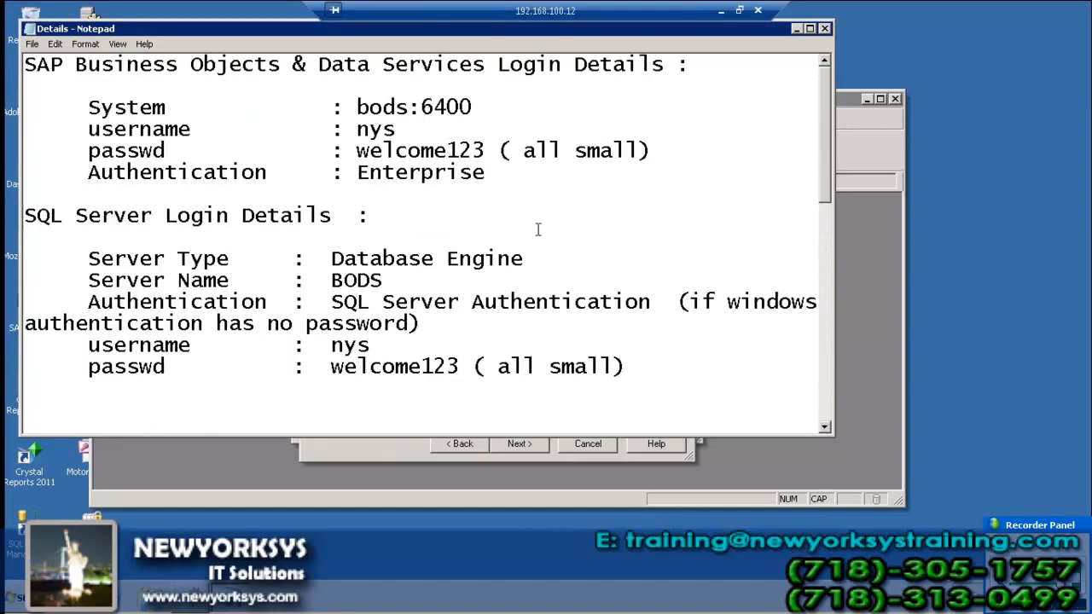
scroll(538, 229, down, 3)
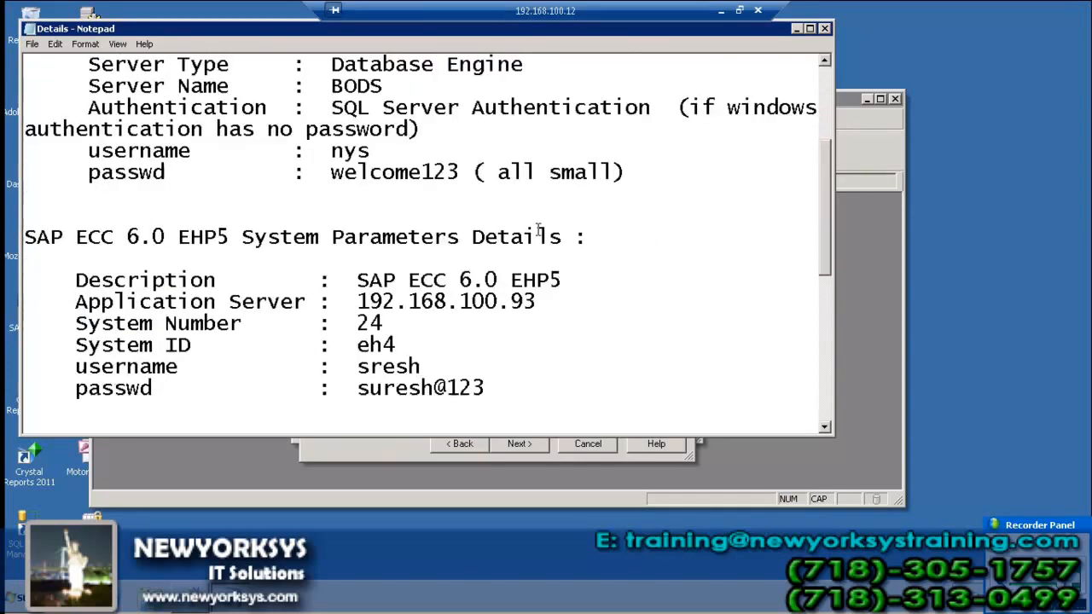
scroll(538, 229, down, 1)
scroll(543, 274, down, 3)
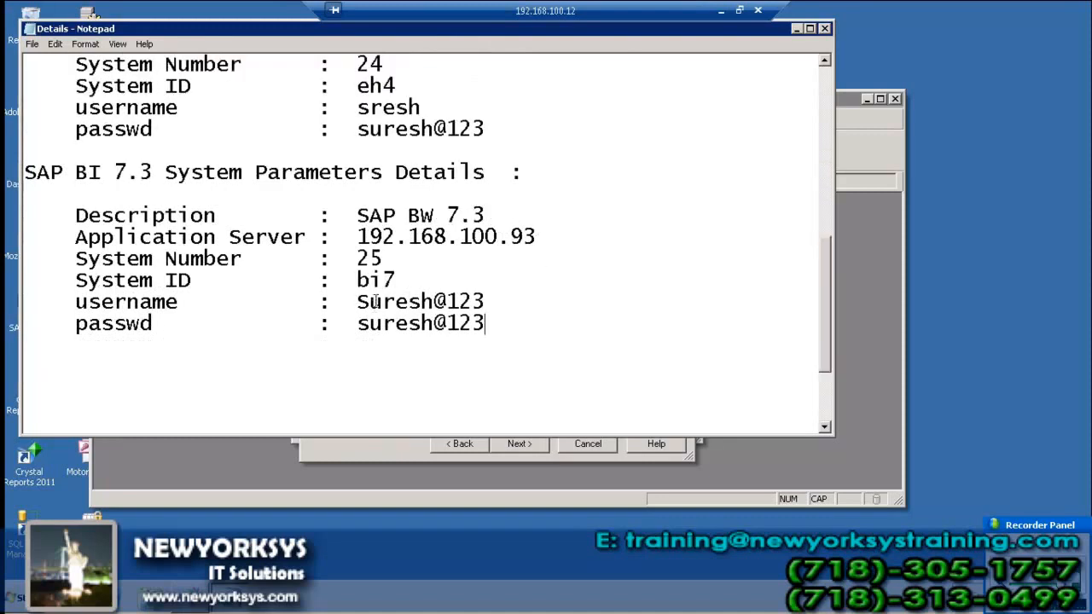
Re-enter the connection's user name, password and client 001
click(375, 450)
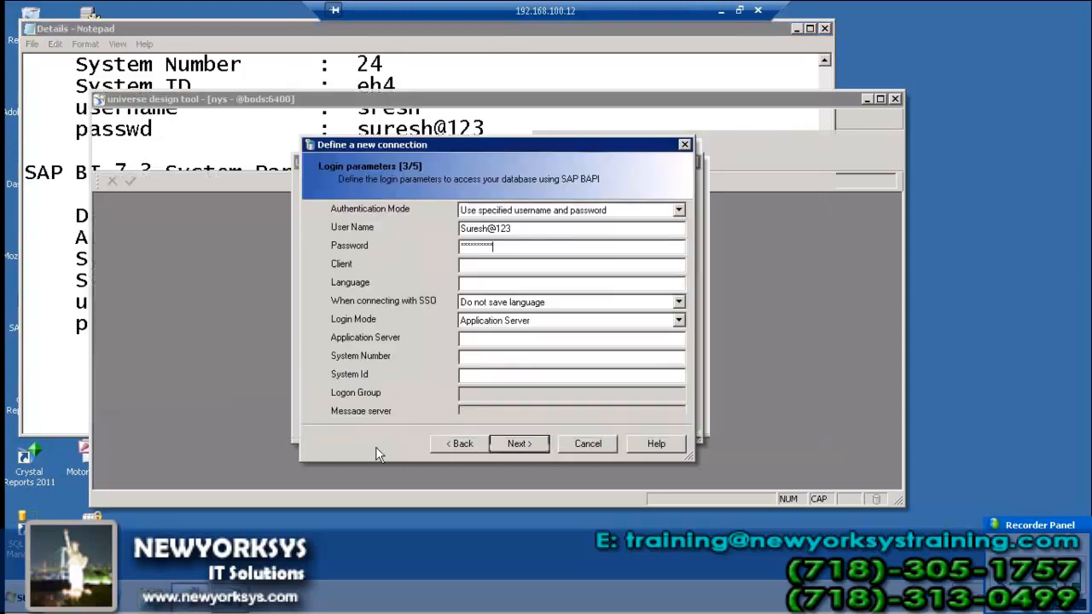
drag(547, 227, 321, 213)
text(NAGARAN)
key(Tab)
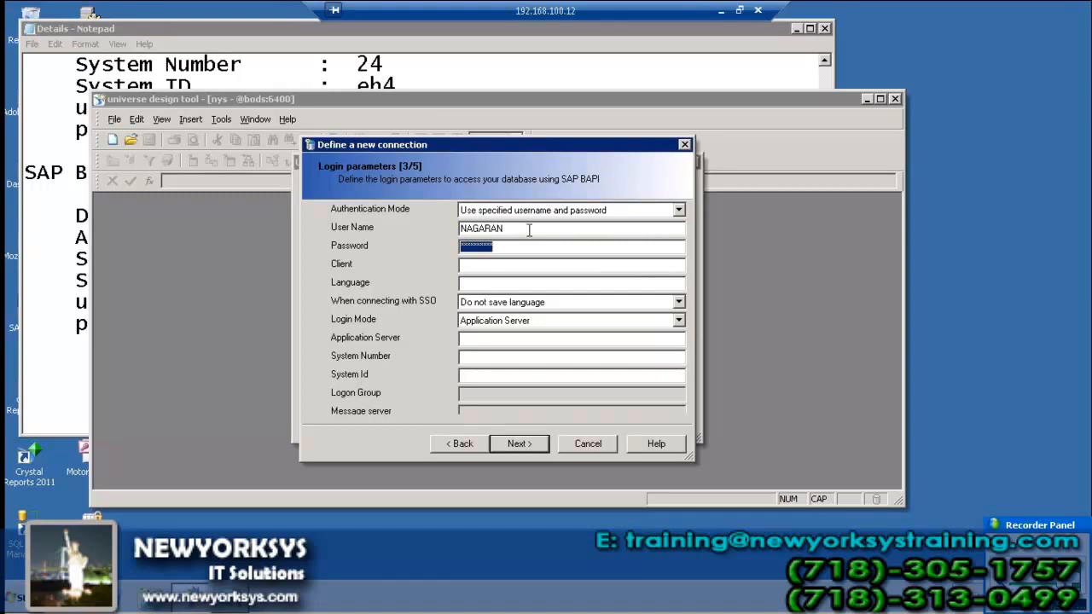
drag(529, 229, 399, 229)
text(NAG)
key(BackSpace)
key(BackSpace)
key(BackSpace)
text(nag)
text(aj)
key(Tab)
text(***)
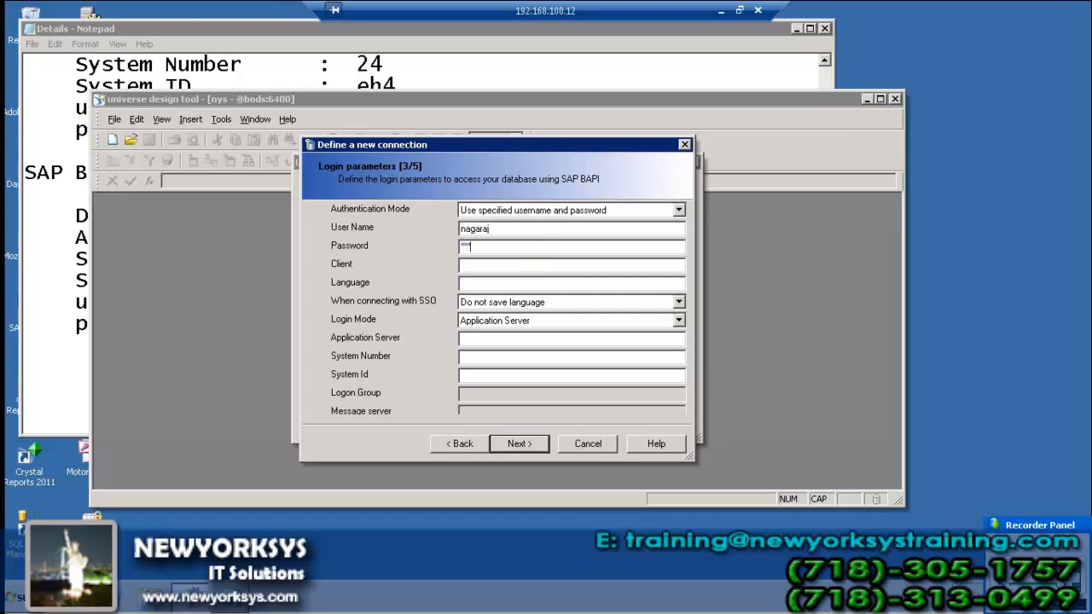
text(***)
text(001)
Set language en, server 202.65.155.169, system number 03, system ID dev, and continue to catalog selection
key(Tab)
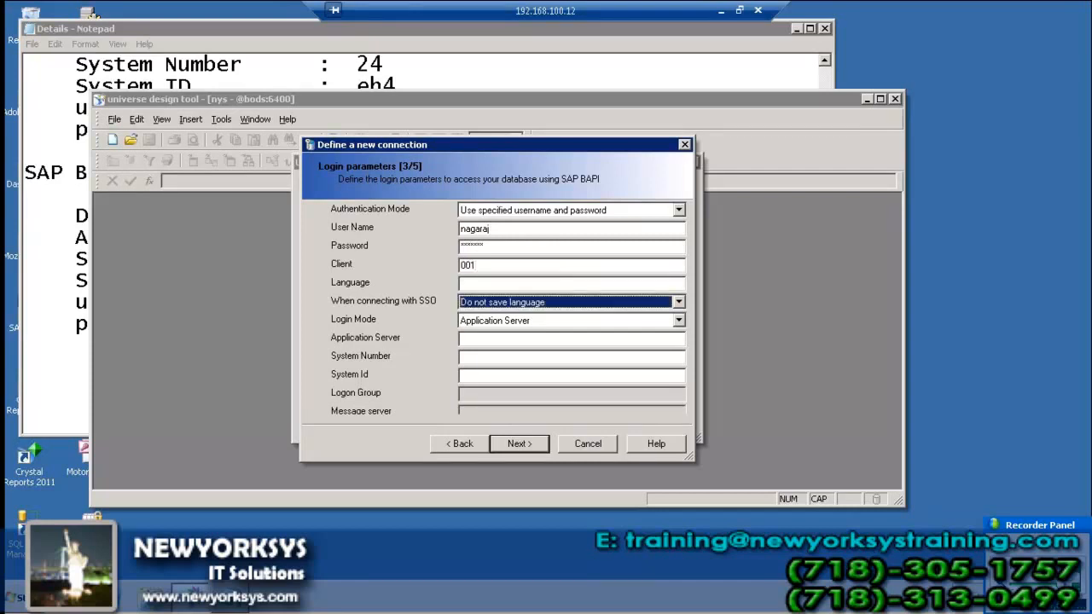
click(465, 283)
text(e)
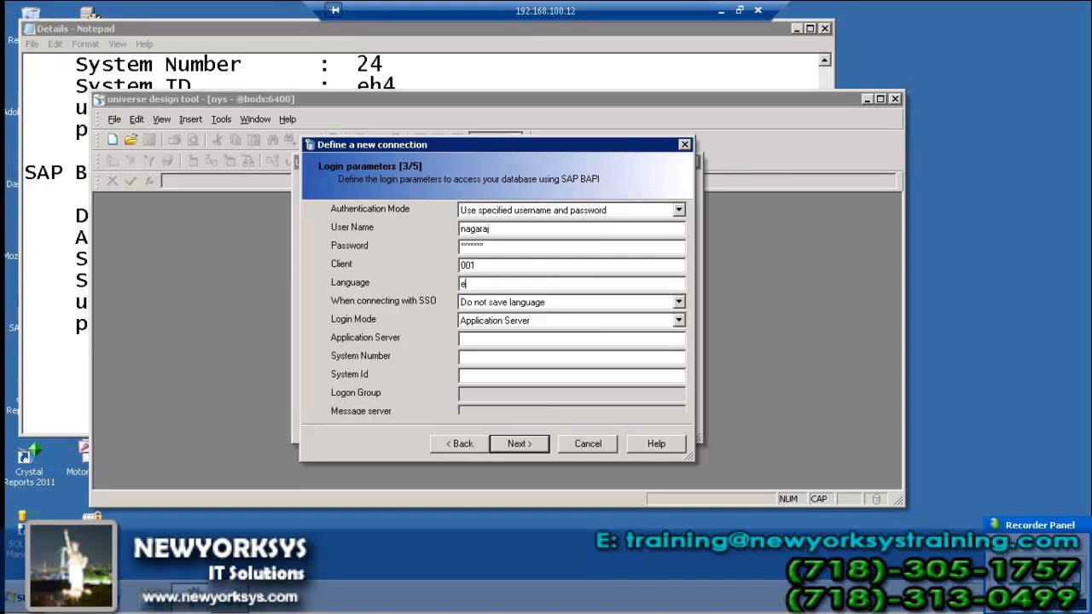
text(n)
key(Tab)
key(Tab)
key(Tab)
text(202.653.)
key(BackSpace)
key(BackSpace)
text(.155.169)
click(568, 356)
text(03)
click(550, 375)
text(dev)
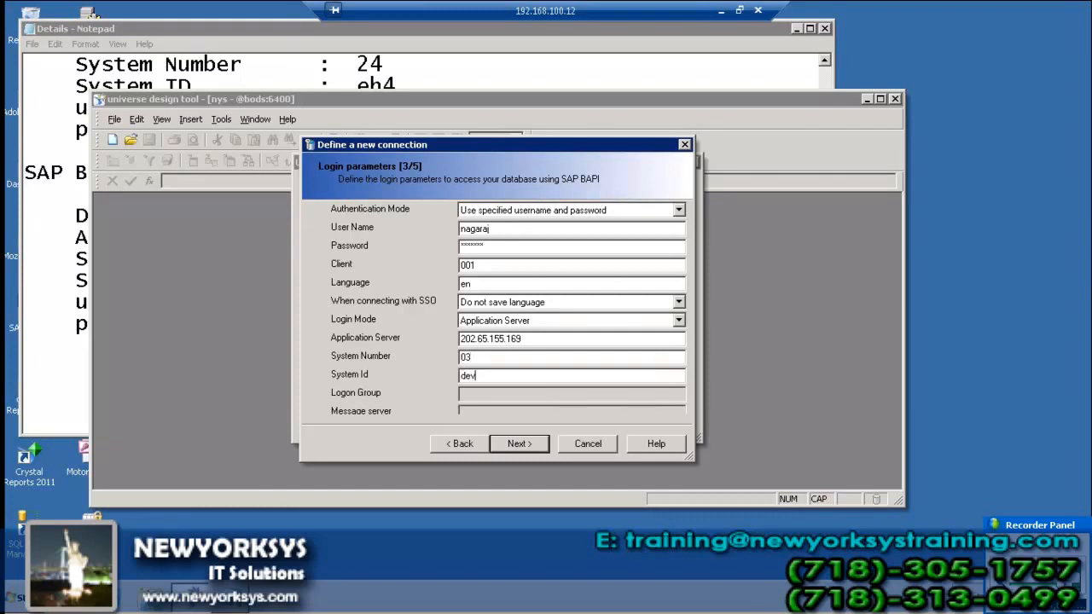
click(529, 444)
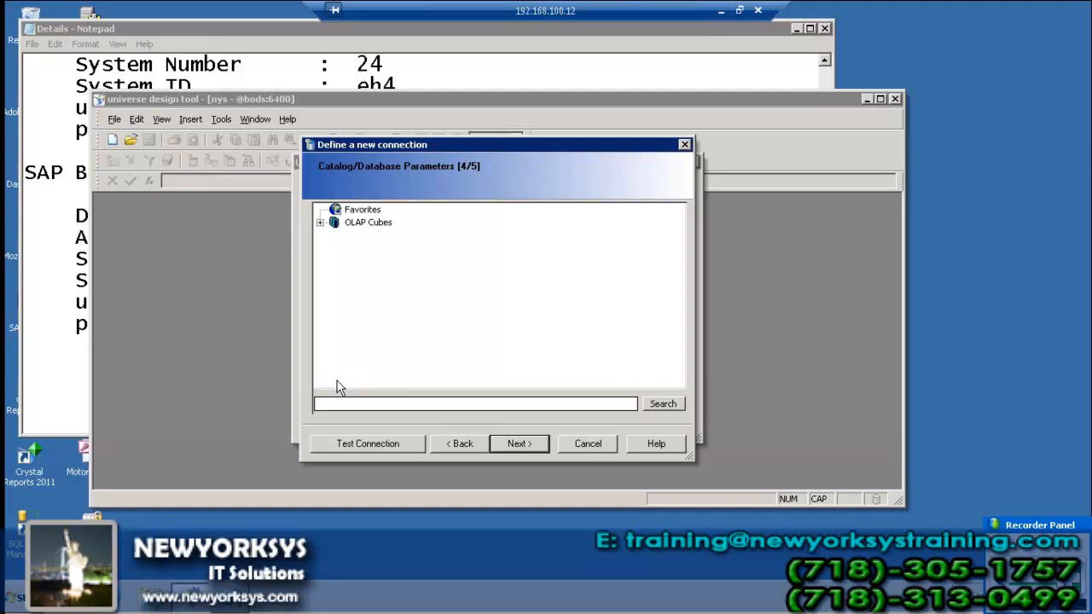
Pick the Purchasing Data ($0PUR_C01) cube under OLAP Cubes > ($INFOCUBE) and finish the connection
click(319, 223)
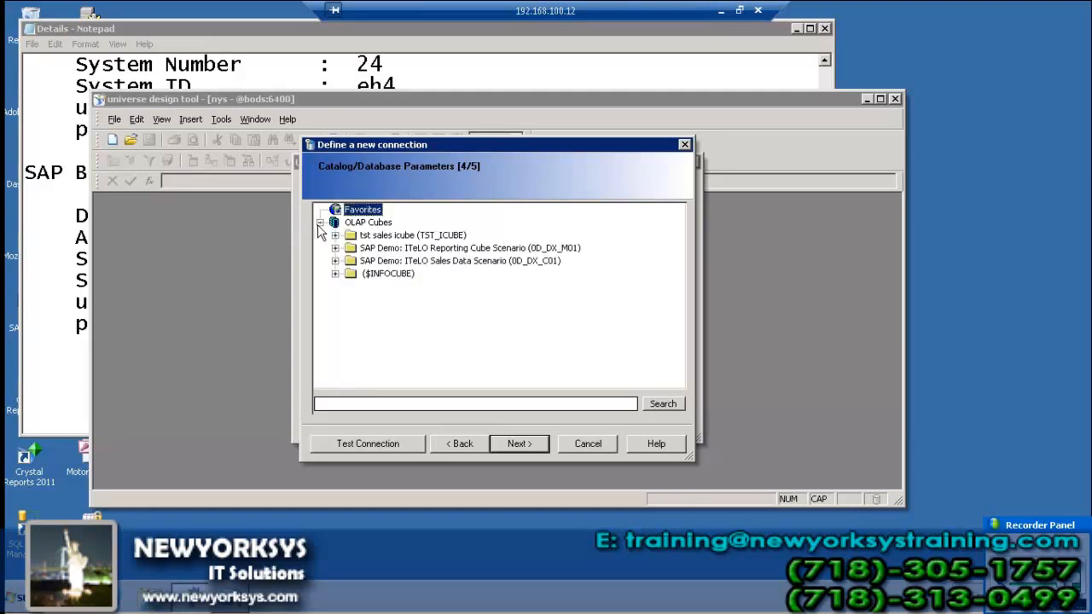
click(336, 274)
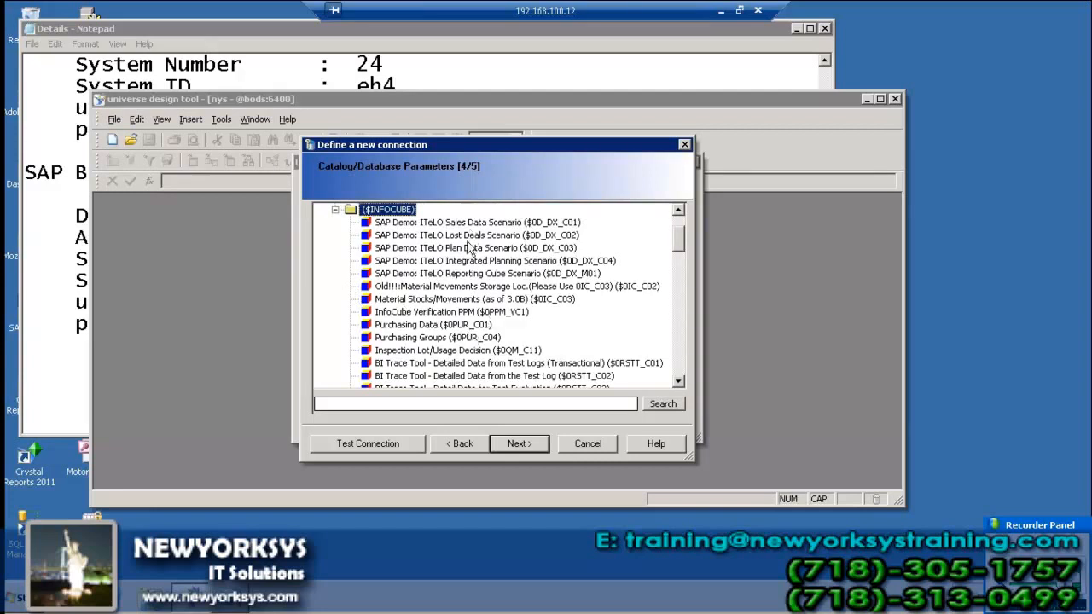
click(438, 326)
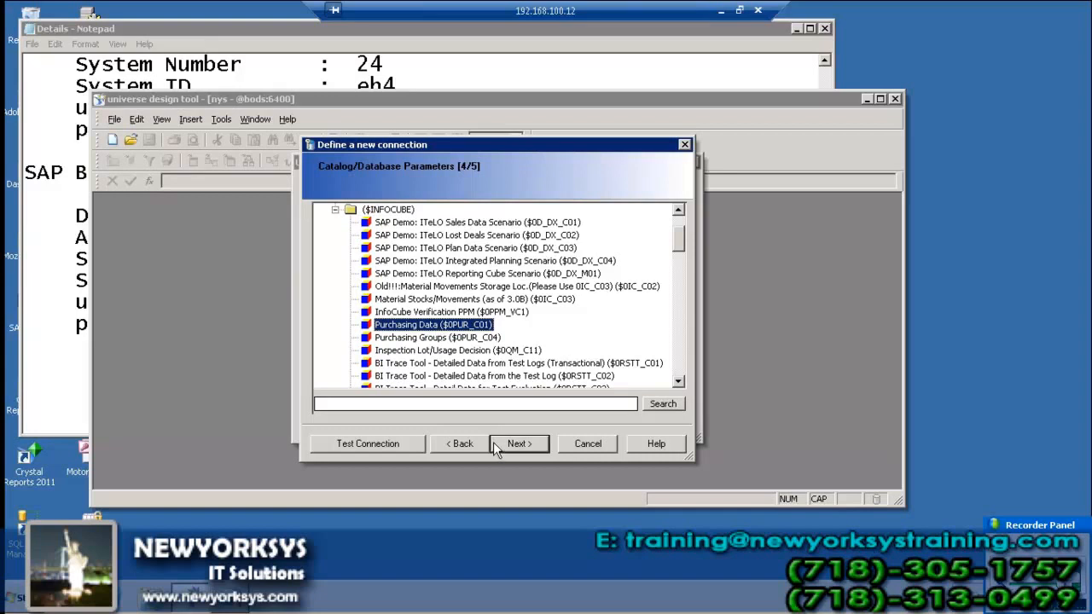
click(517, 445)
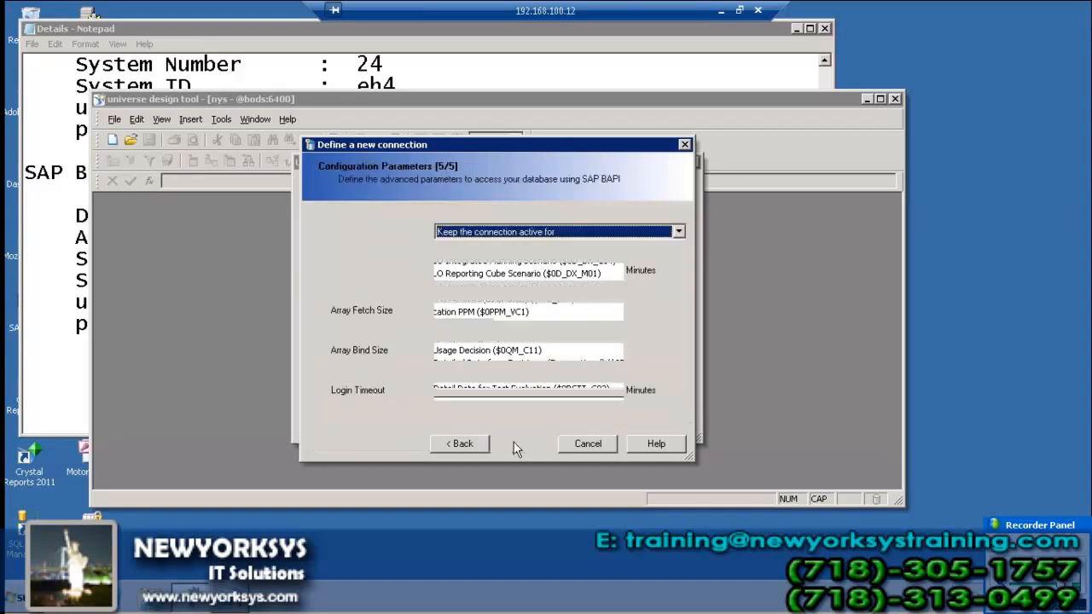
click(517, 446)
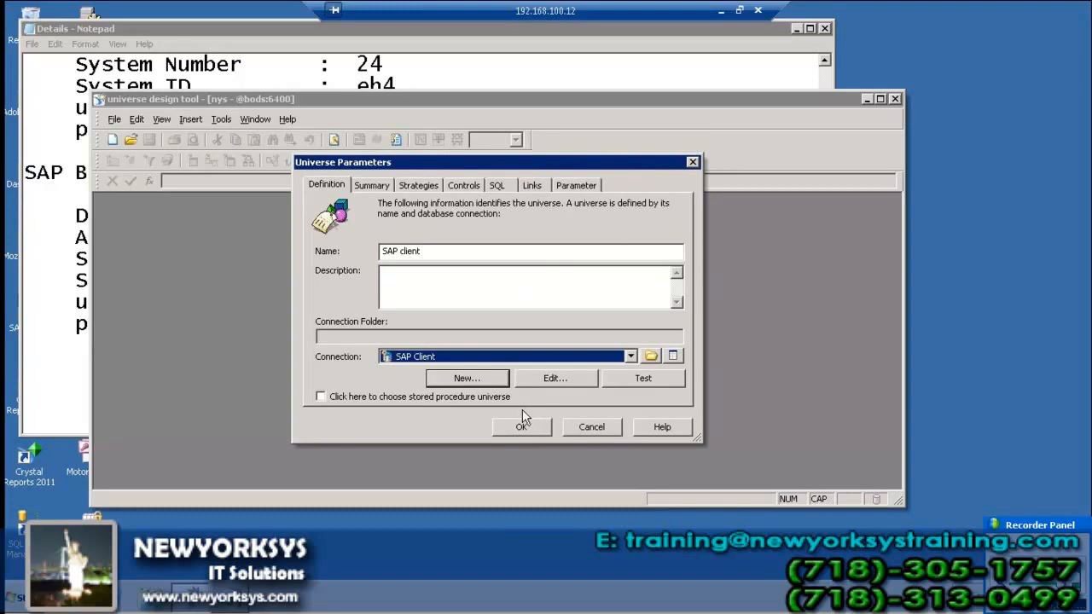
Accept the Universe Parameters with the SAP Client connection to generate the universe
click(517, 427)
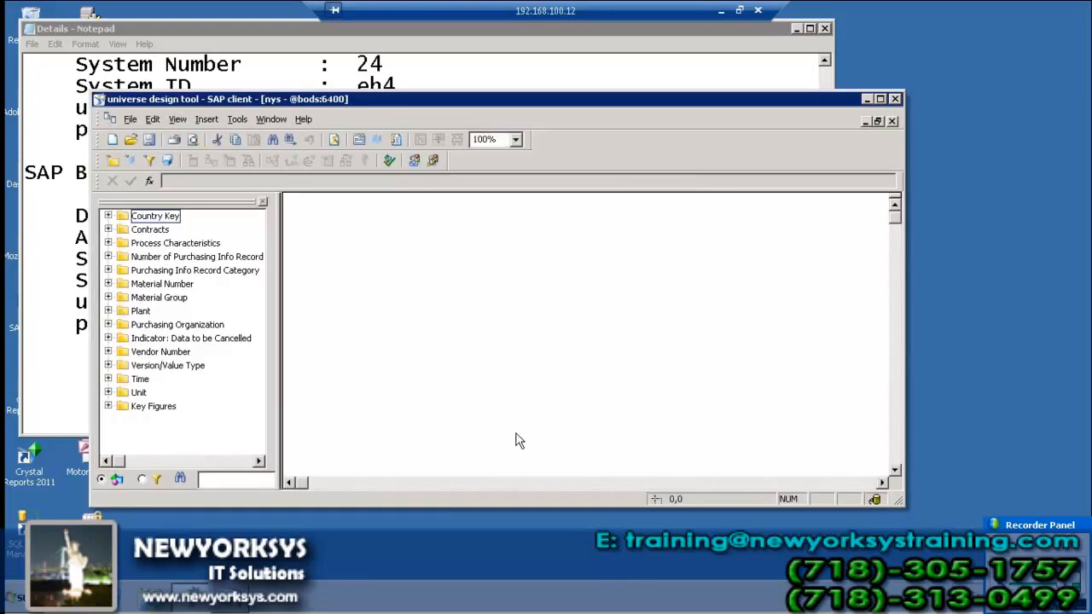
Expand Key Figures and Country Key to review the generated classes, then save the universe
double_click(509, 99)
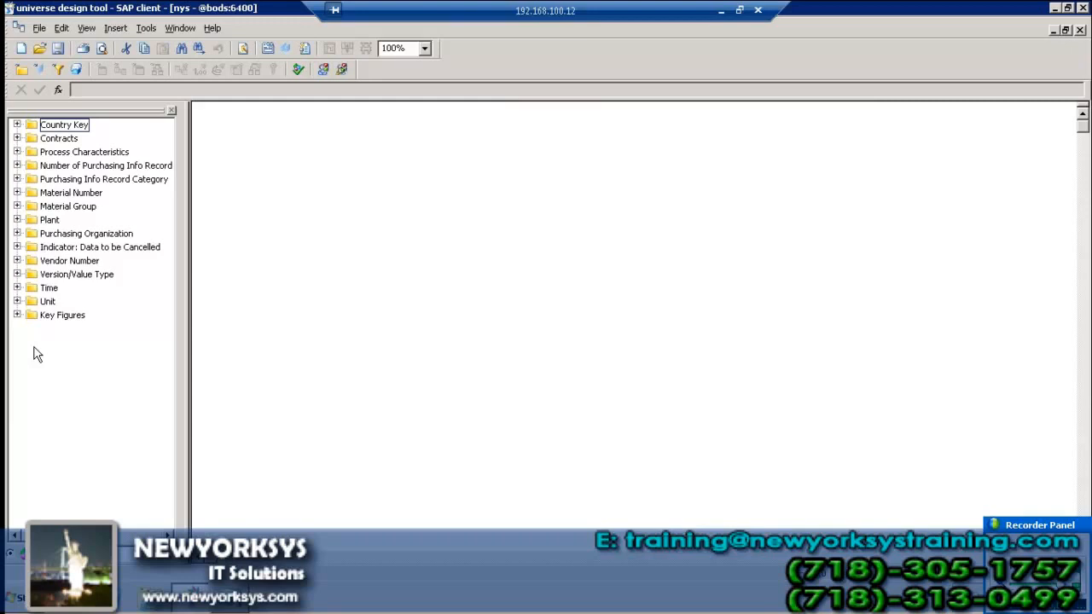
click(17, 314)
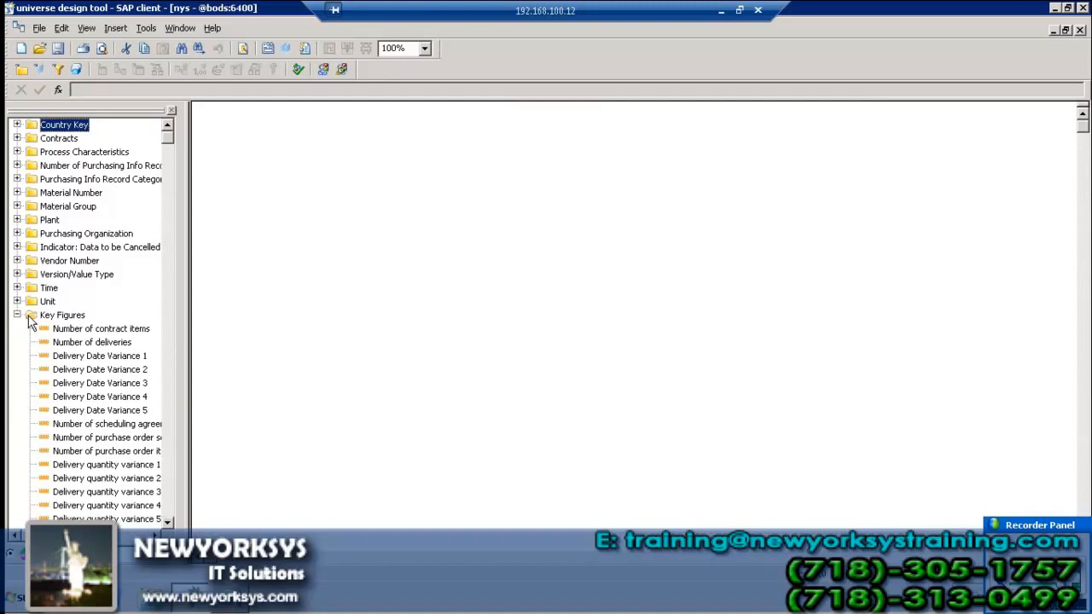
click(66, 140)
click(17, 124)
click(30, 139)
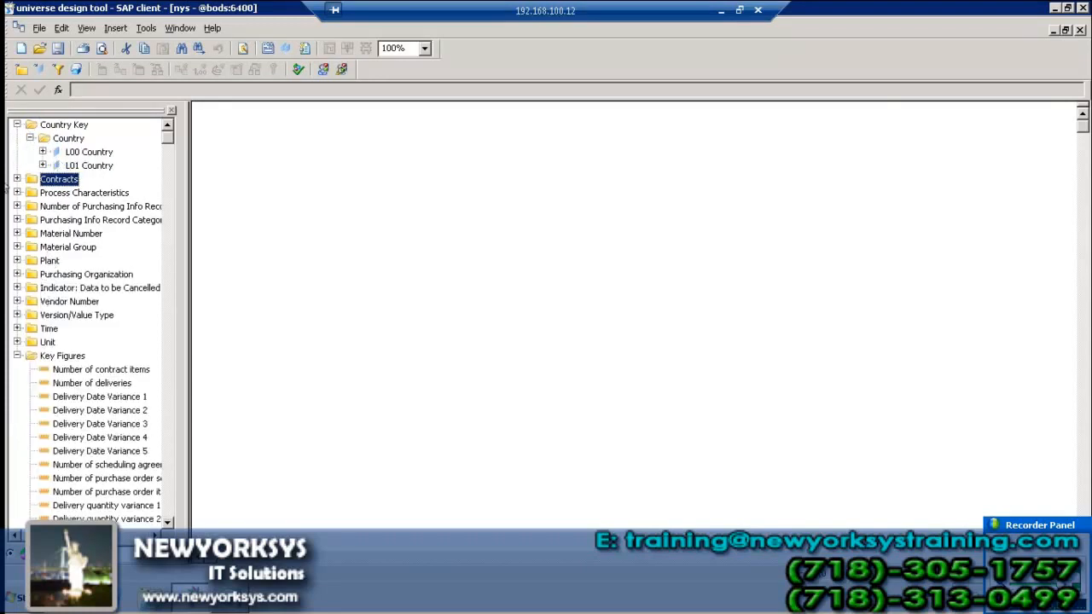
click(17, 124)
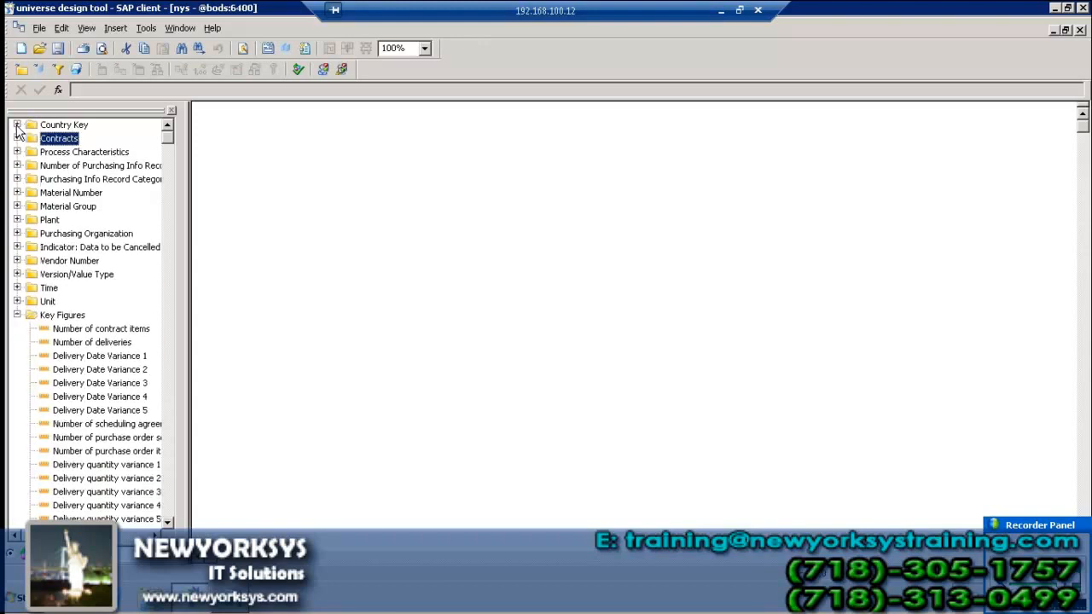
click(17, 315)
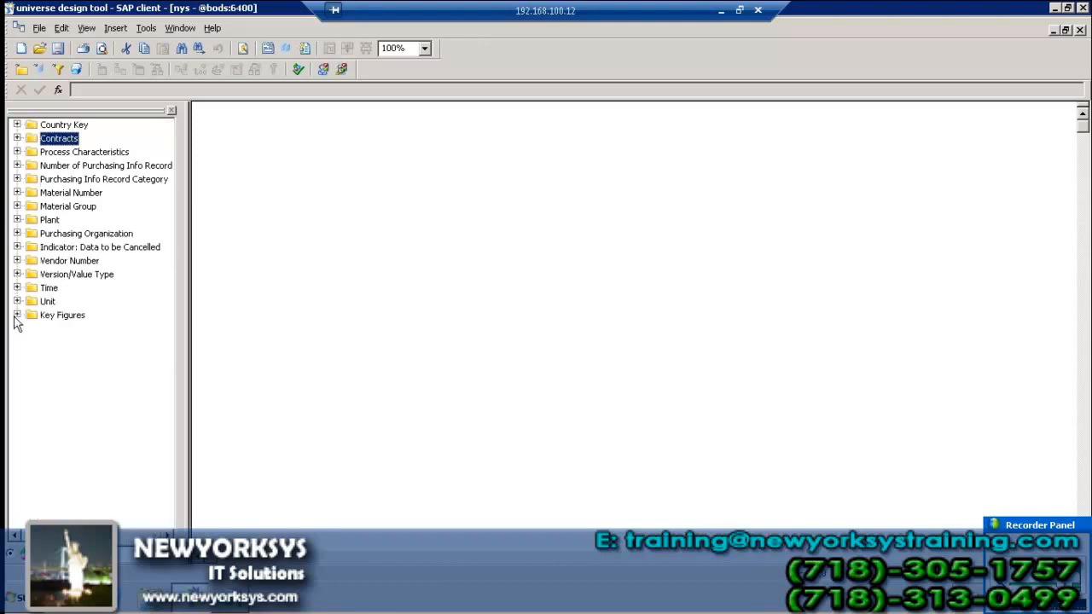
click(493, 321)
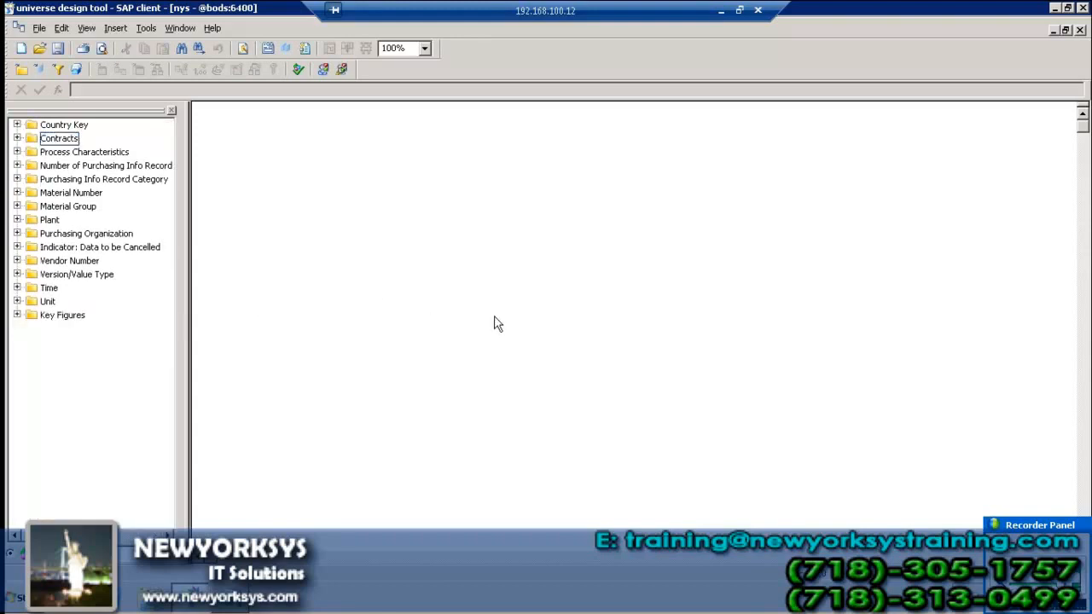
click(63, 50)
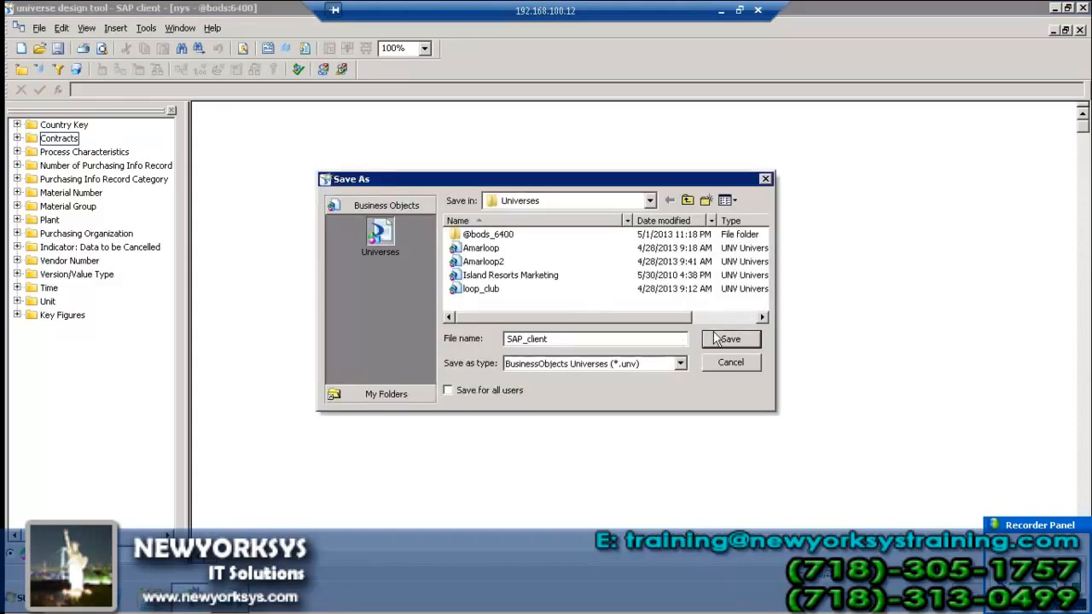
Save the universe as SAP_client, export it to the repository and dismiss the success message
click(727, 340)
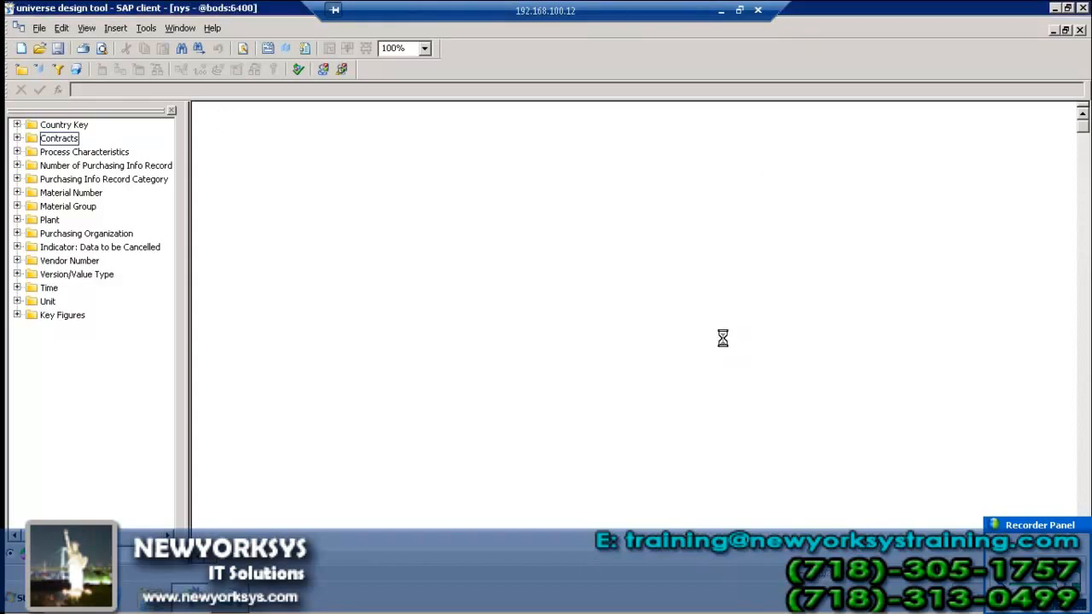
click(40, 28)
click(75, 170)
click(488, 453)
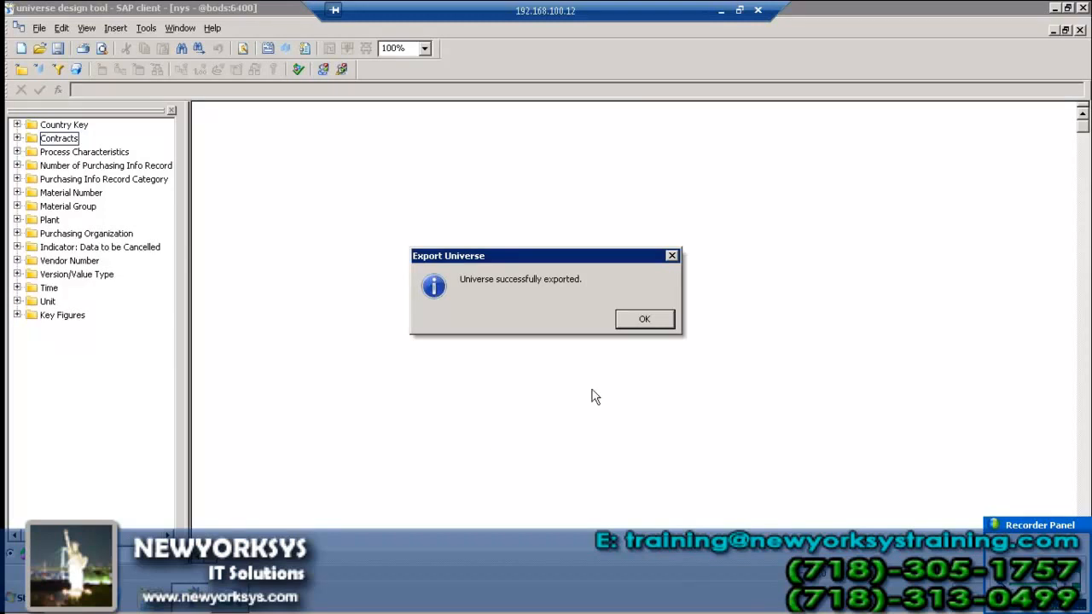
click(652, 319)
double_click(282, 10)
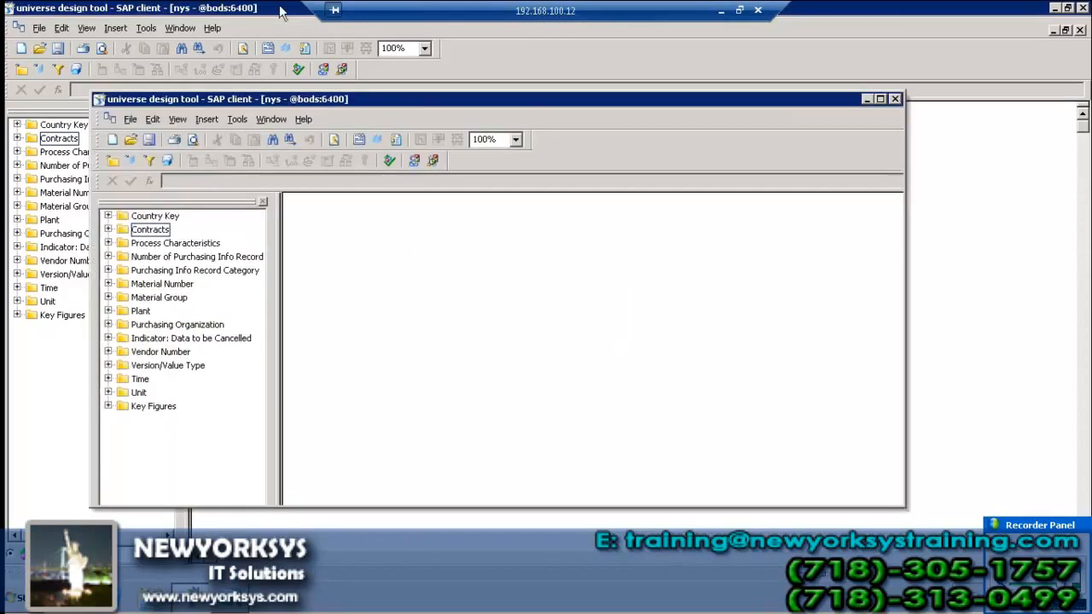
Close the universe document and minimize Universe Design Tool and the Notepad notes
click(895, 122)
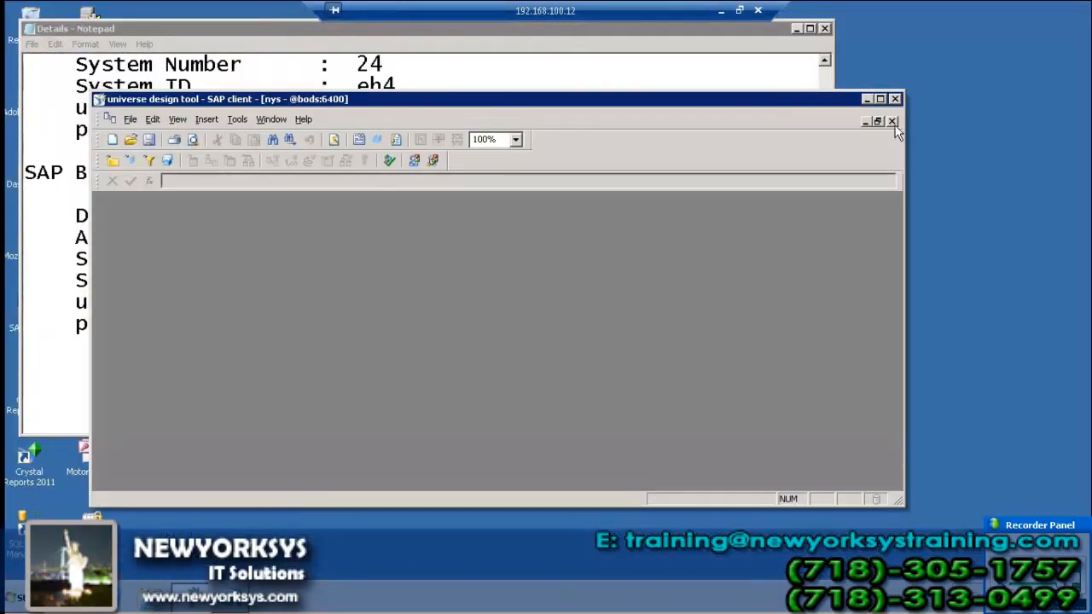
click(868, 101)
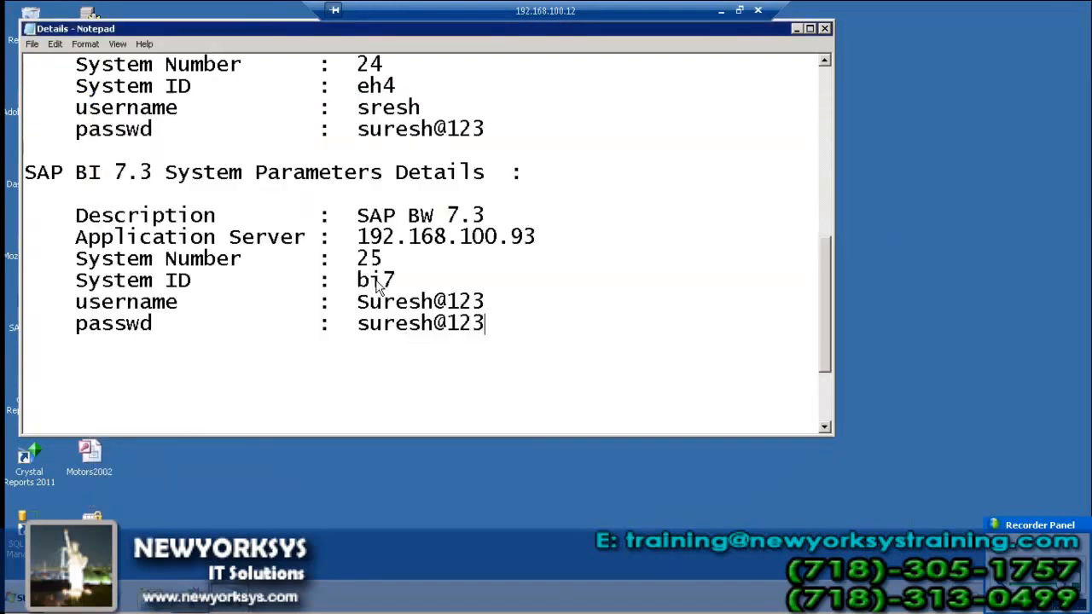
click(794, 30)
Launch Query Designer from Start > All Programs > Business Explorer
click(18, 599)
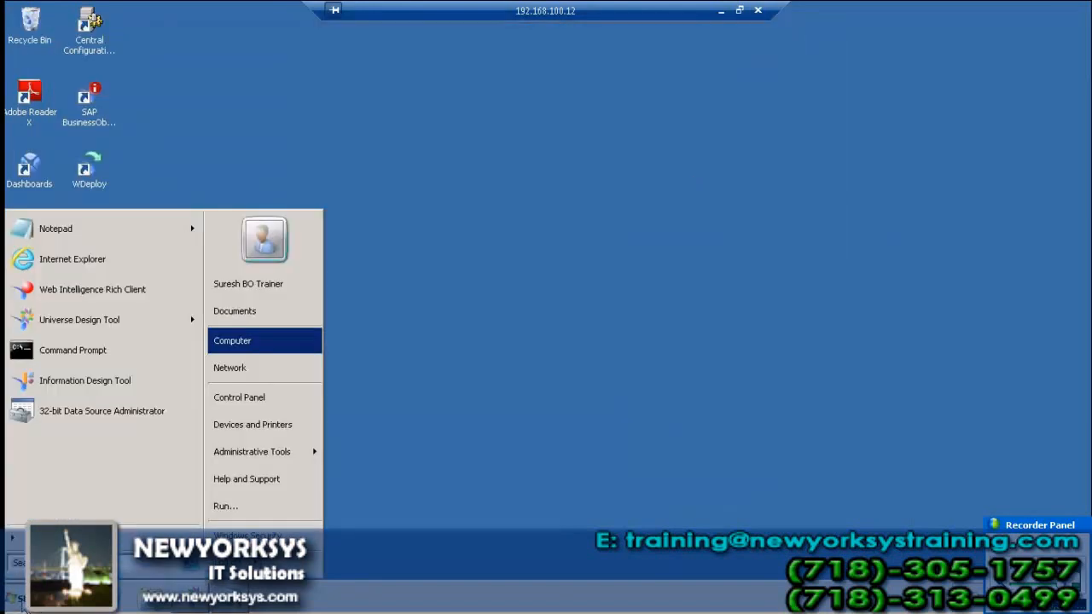
click(24, 539)
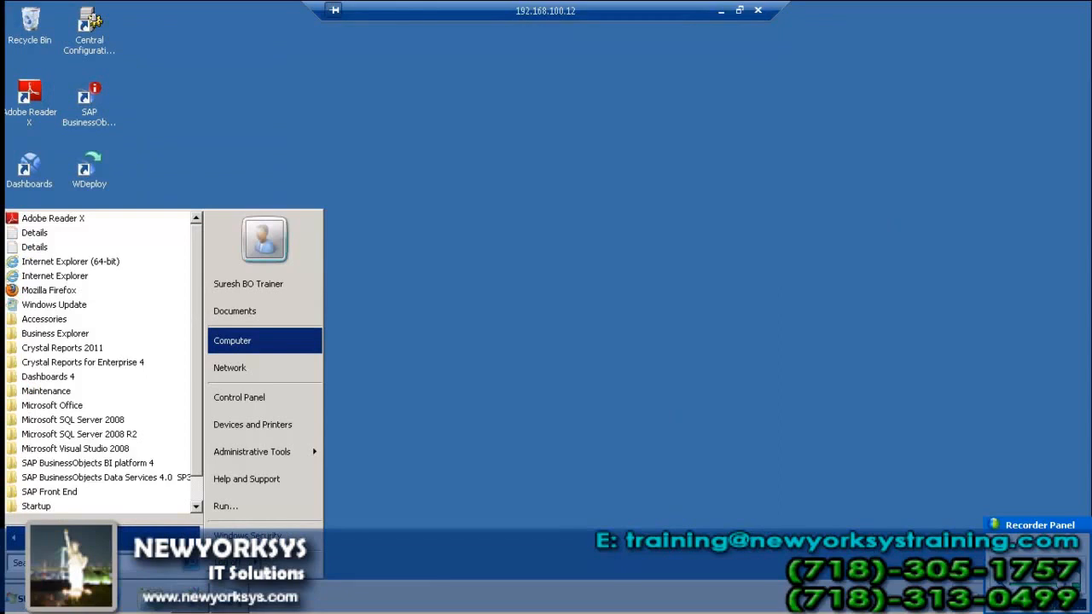
click(75, 334)
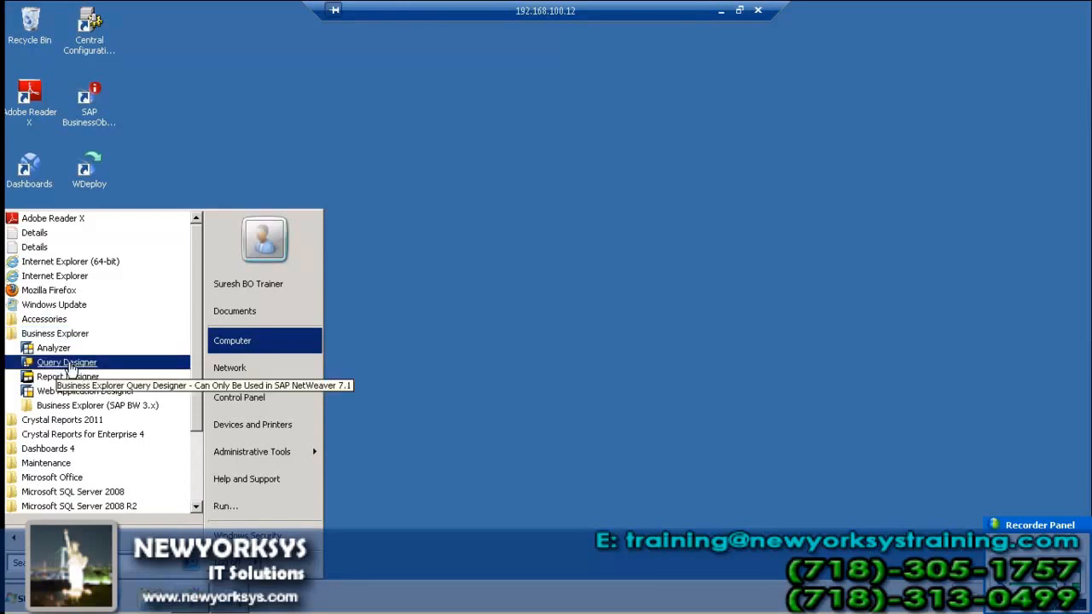
click(69, 366)
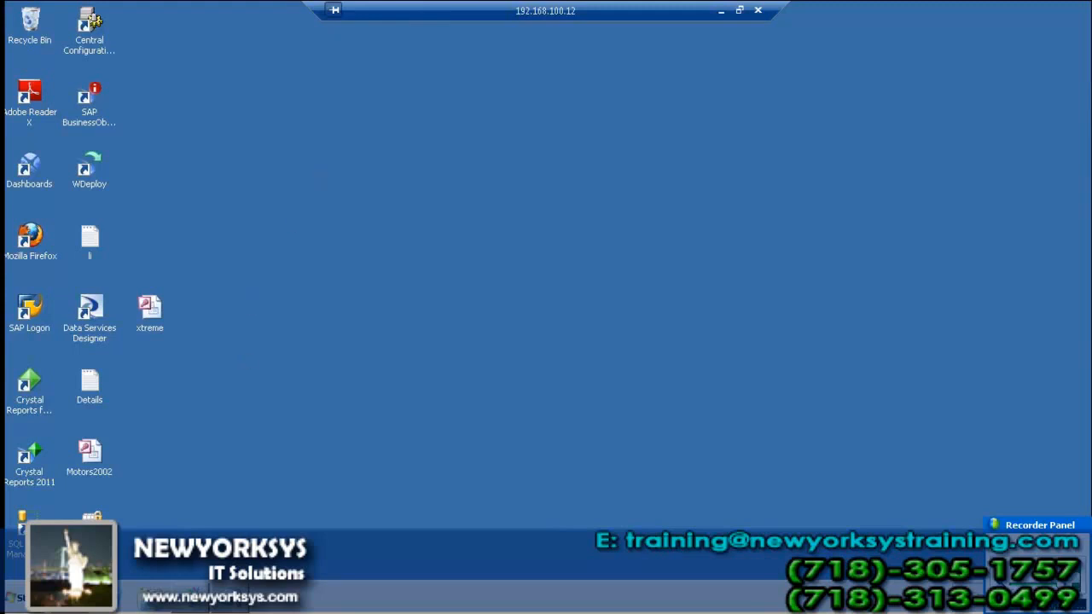
click(21, 599)
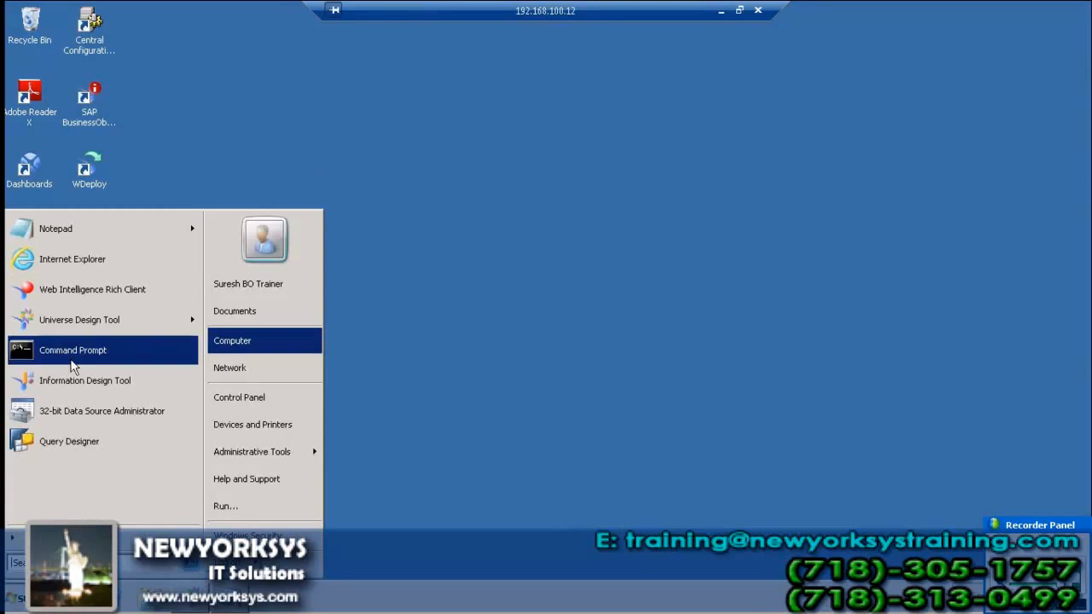
click(77, 539)
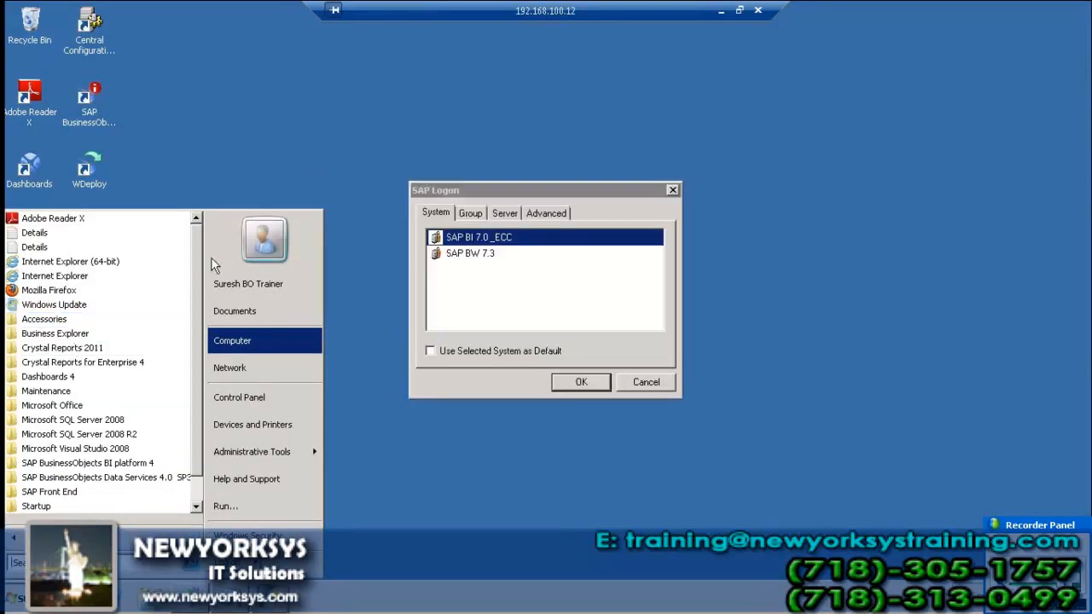
Choose the SAP BI 7.0 _ECC system and enter client 001
click(340, 208)
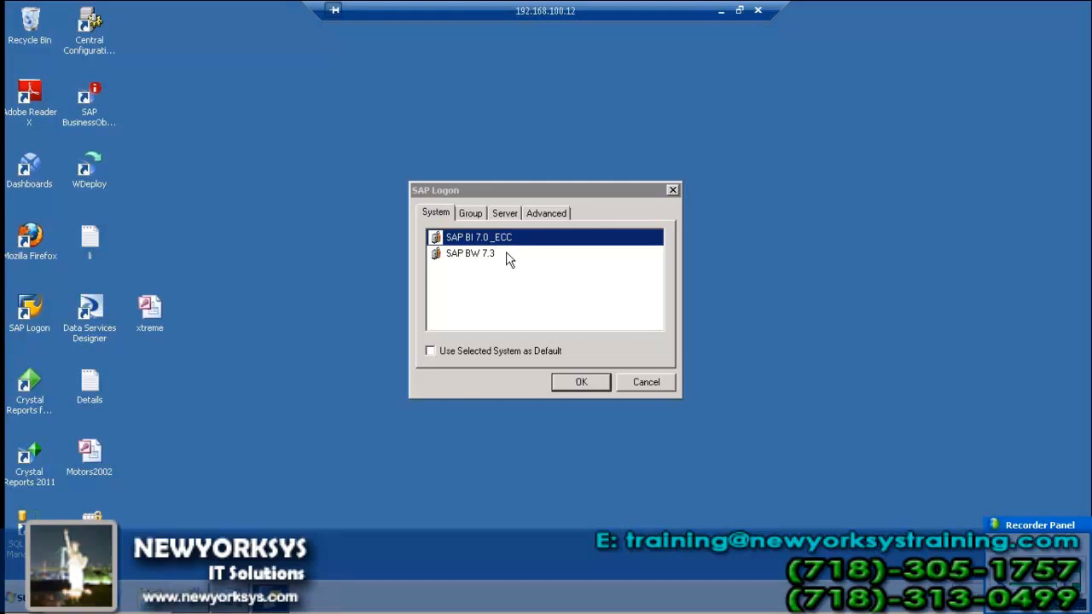
click(587, 385)
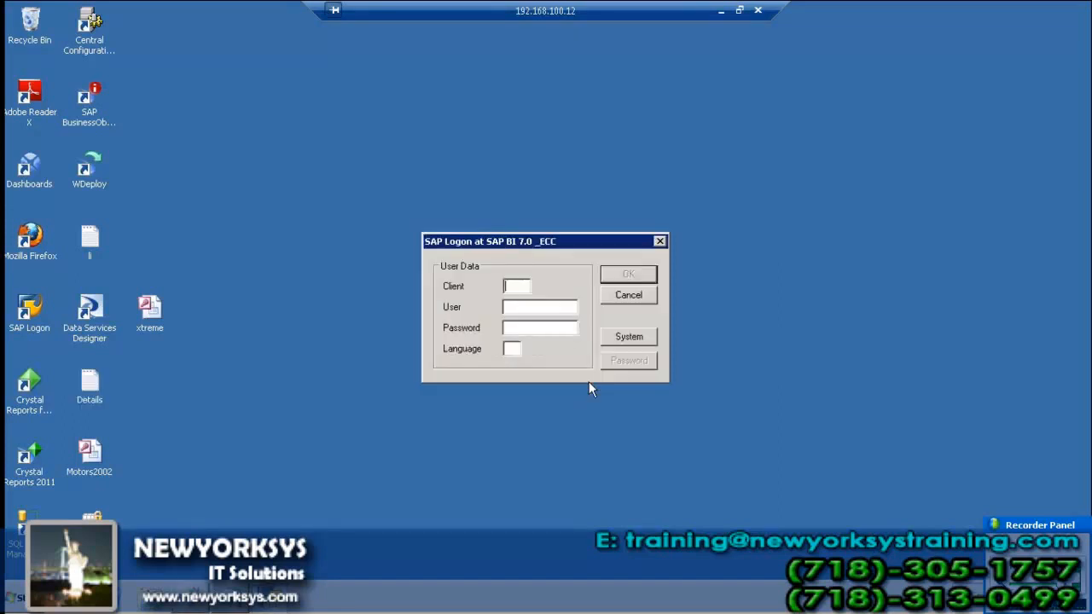
text(001)
key(Tab)
Enter the user name, checked against the Details notes, and the password
text(NAGA)
key(BackSpace)
key(BackSpace)
key(BackSpace)
key(BackSpace)
double_click(89, 388)
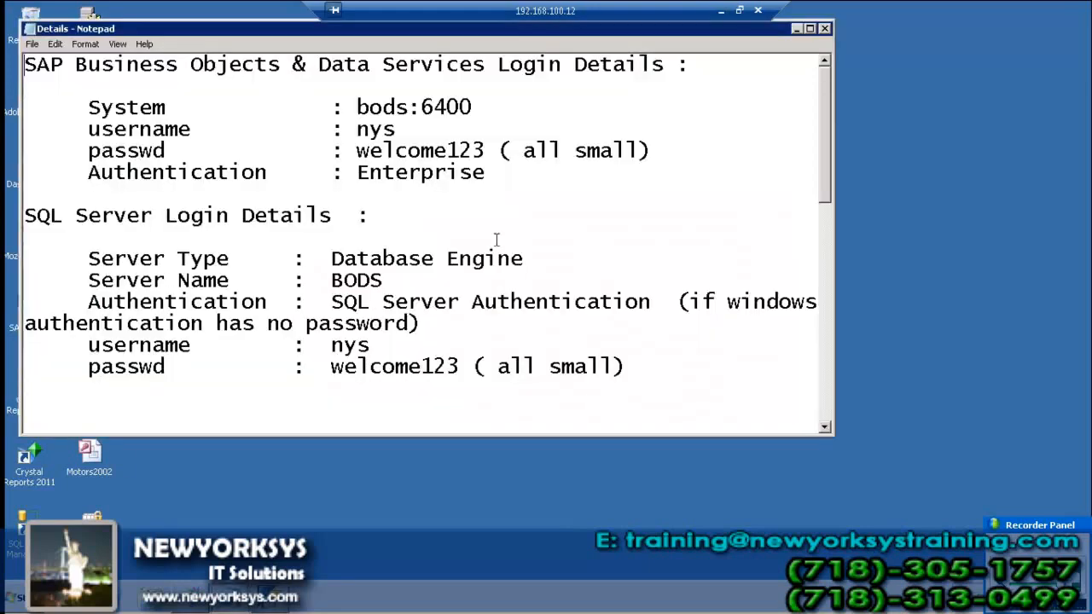
click(795, 30)
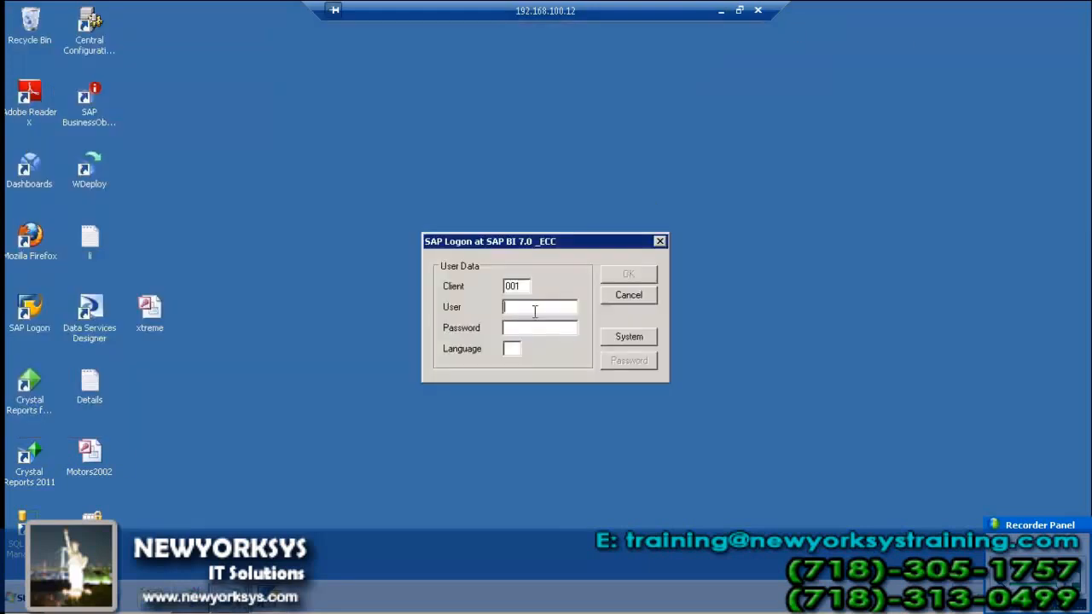
text(SURESH)
key(Tab)
text(******)
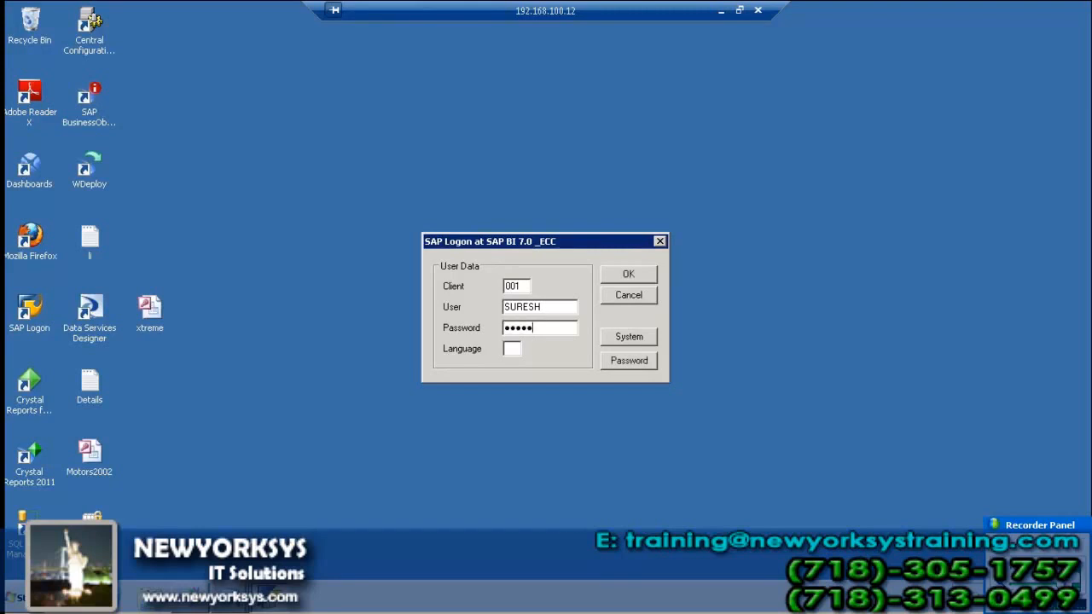
text(****)
key(Tab)
Submit the logon with language EN and dismiss the error and 'Logon aborted!' messages
text(EN)
click(638, 274)
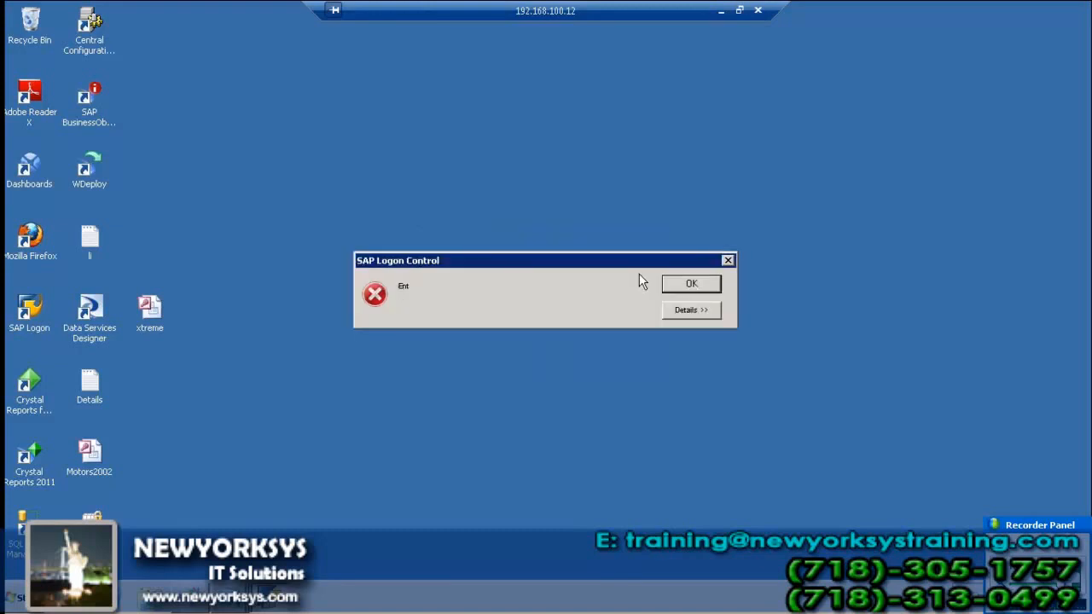
click(690, 283)
click(575, 345)
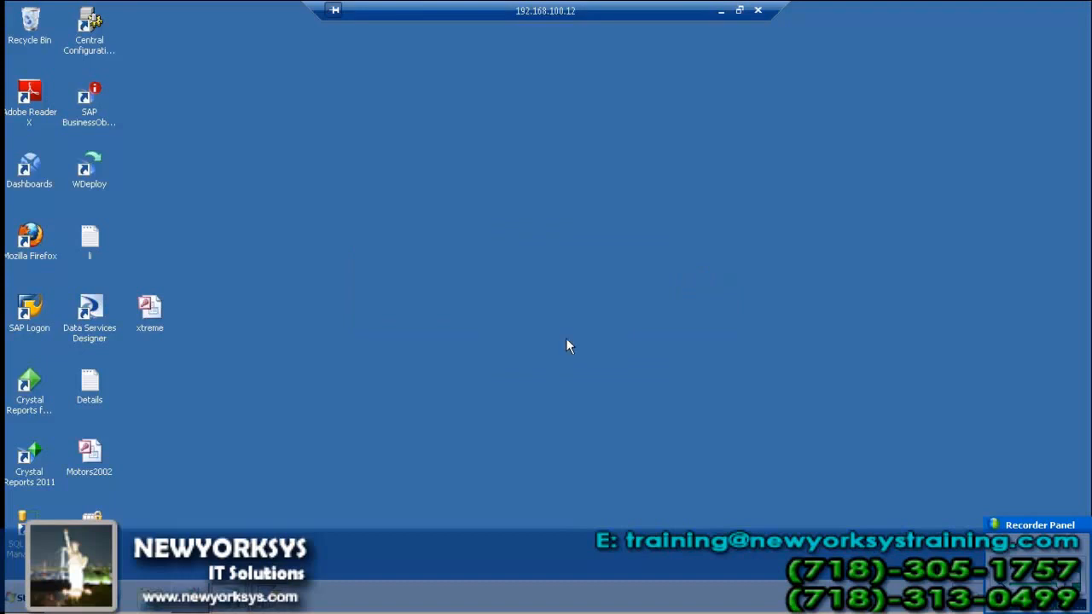
Relaunch Query Designer and bring up the system's server connection settings
click(19, 601)
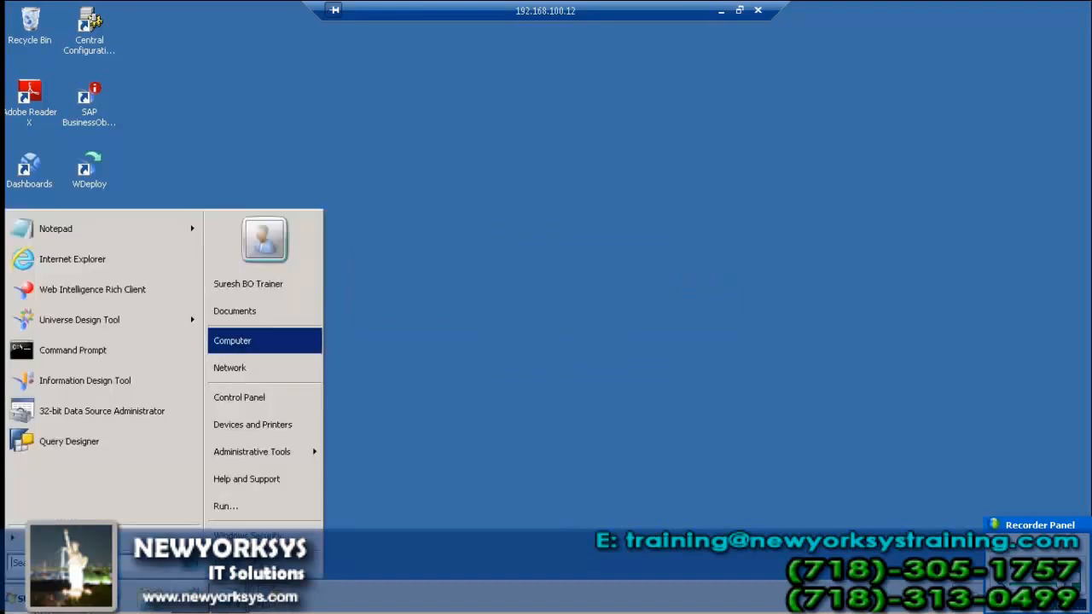
click(70, 442)
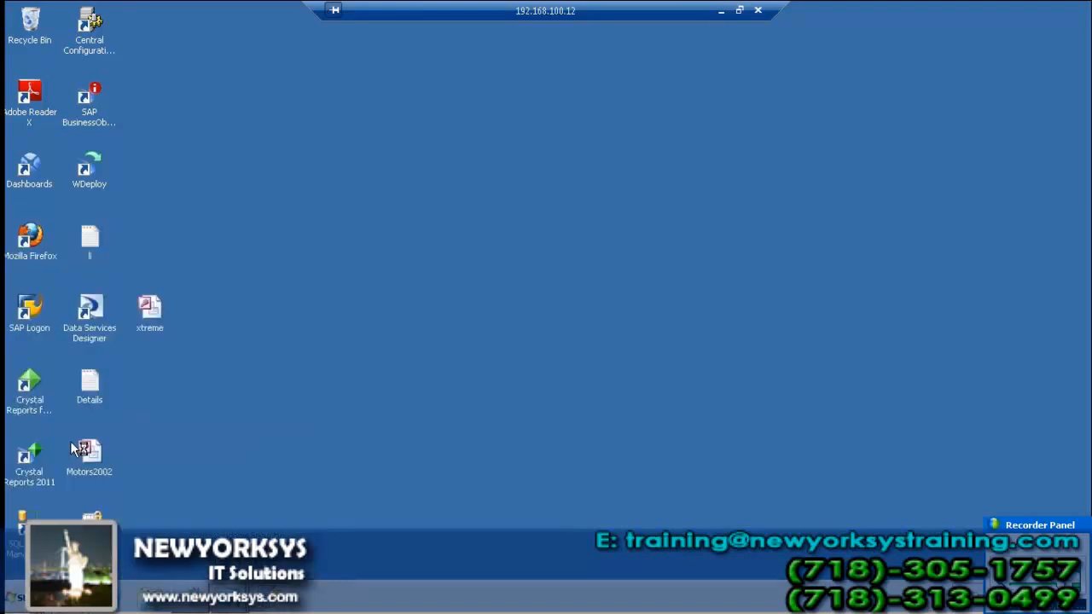
click(501, 216)
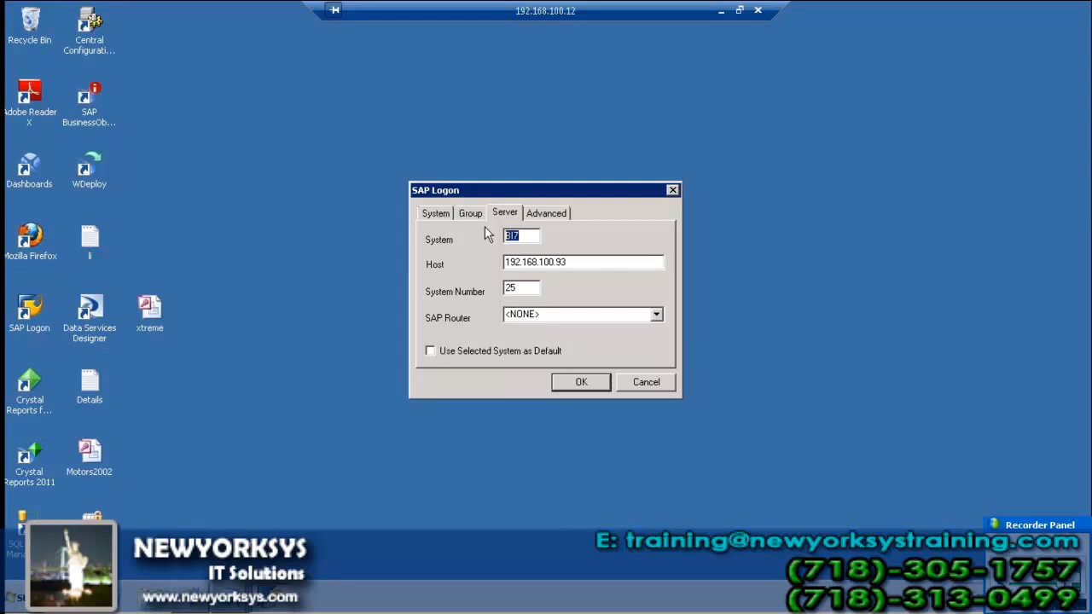
Set system DEV, host 202.65.155.169 and system number 03, then confirm the connection
text(DEV)
key(Tab)
text(202.65.155.169)
key(Tab)
text(03)
key(Tab)
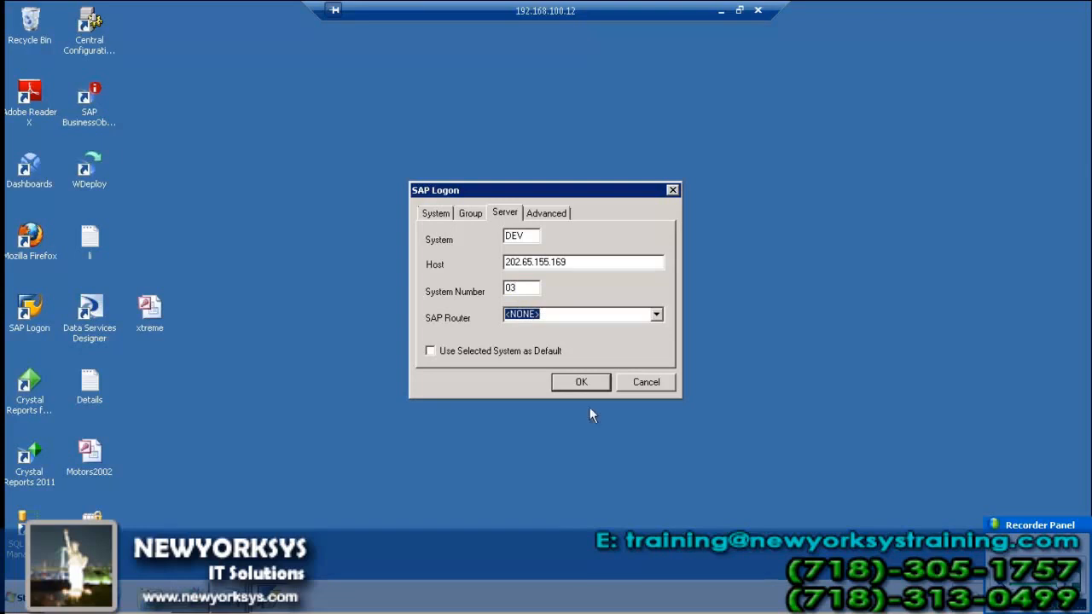
click(595, 384)
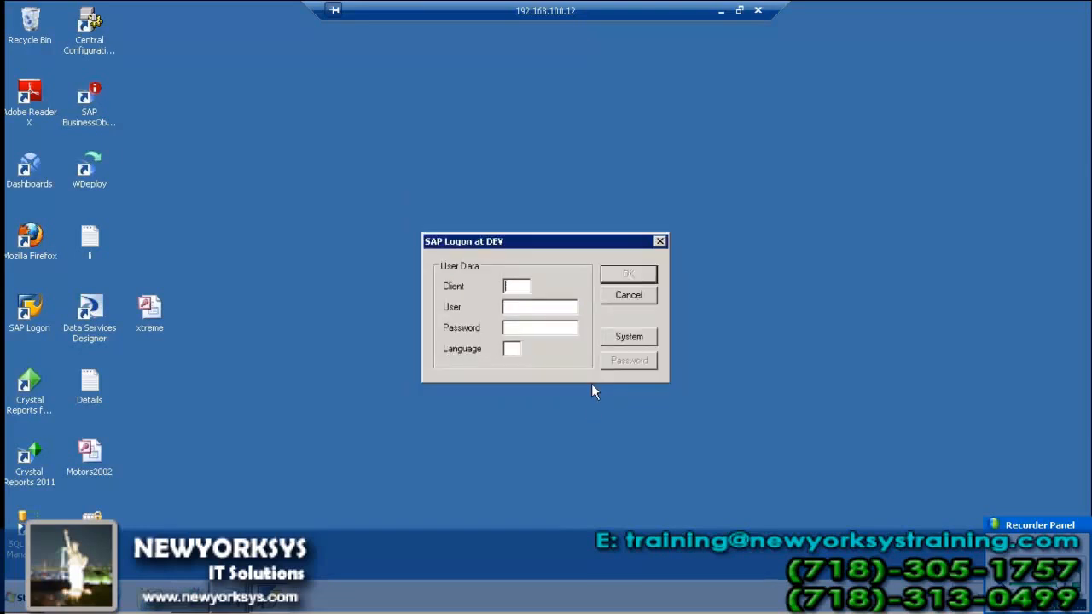
Log on to DEV with client 001, the user name, password and language EN
text(001SU)
key(BackSpace)
key(BackSpace)
text(NAGARAJ)
key(Tab)
text(*******EN)
click(647, 283)
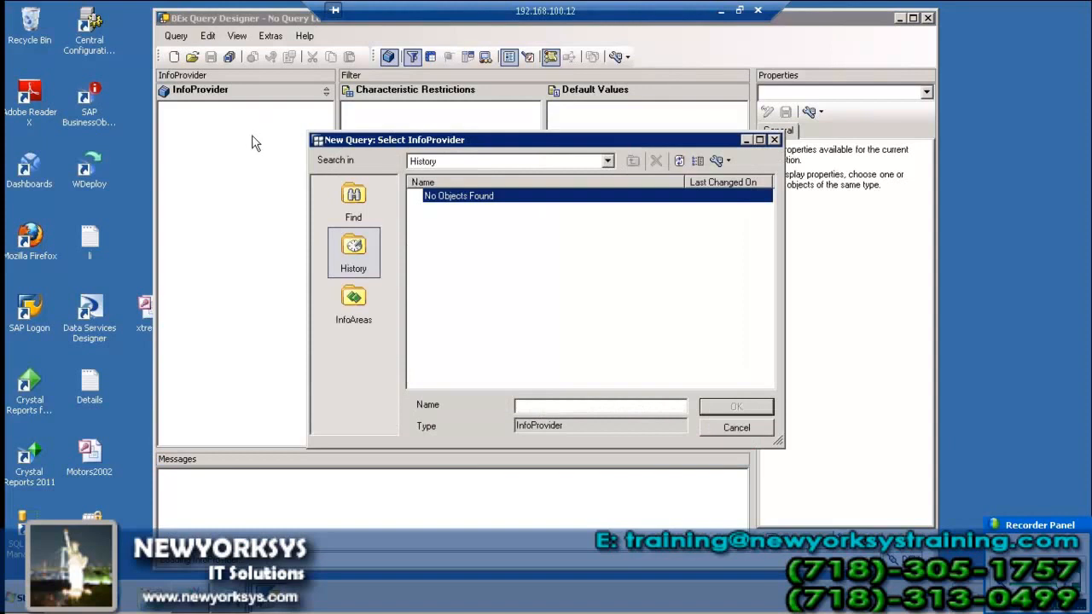
Open ITeLO Sales Data Scenario via InfoAreas > SAP Demo > SAP Demo Scenario ITeLO Company
click(363, 311)
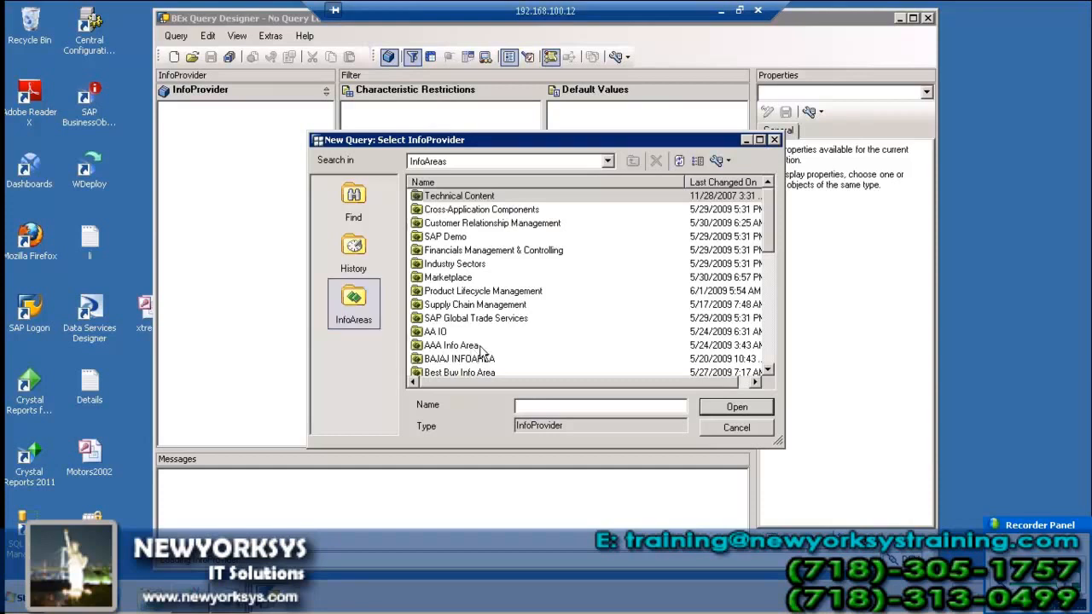
click(461, 239)
click(754, 411)
click(536, 203)
click(705, 413)
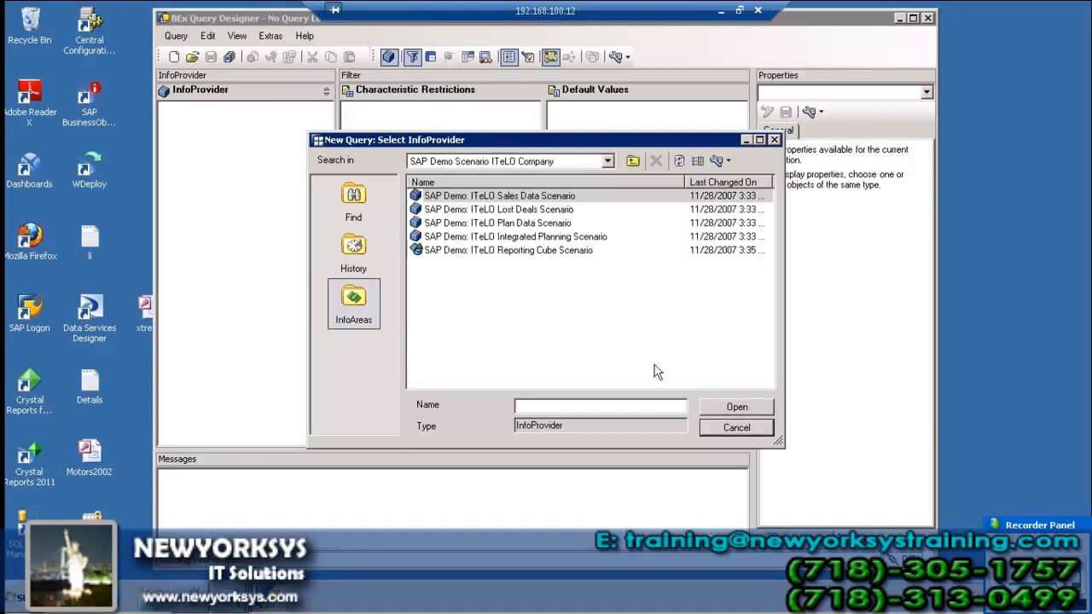
click(505, 201)
click(734, 407)
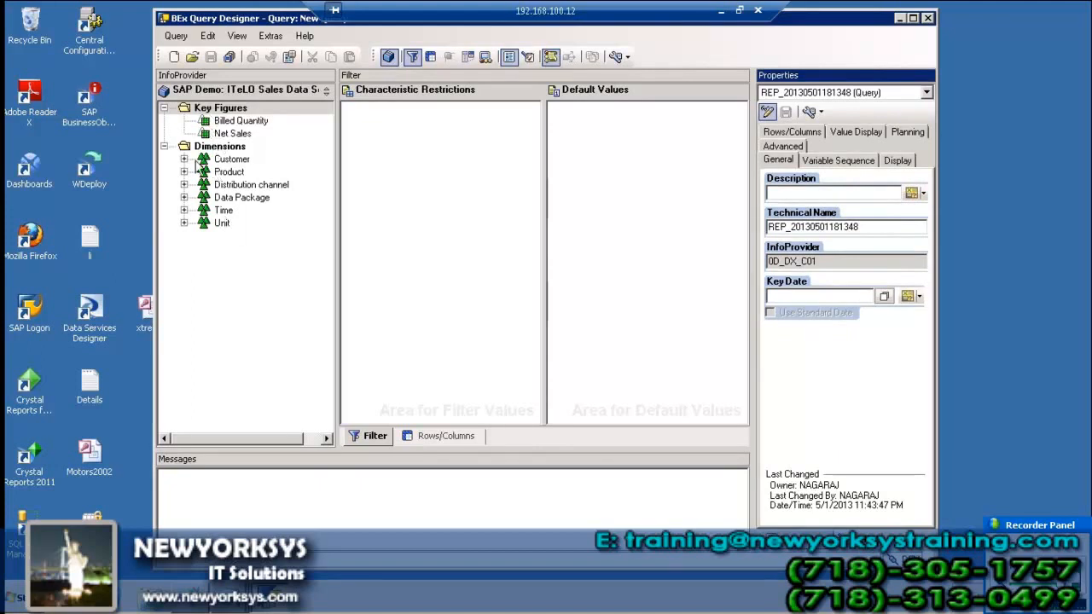
click(445, 436)
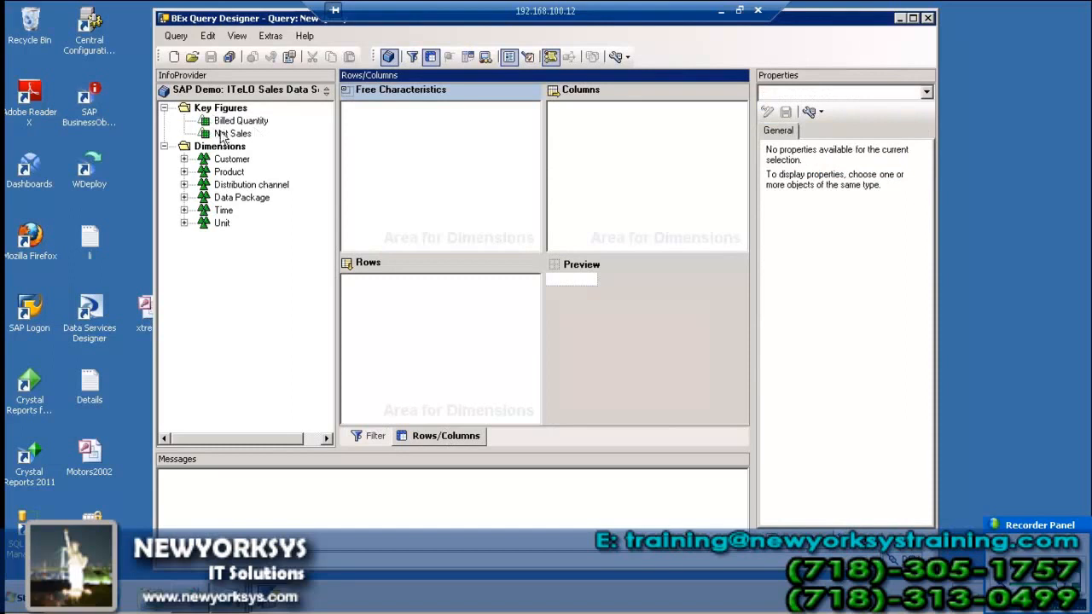
Drag Net Sales into Columns and the Customer characteristic into Rows, then save
drag(220, 133, 568, 120)
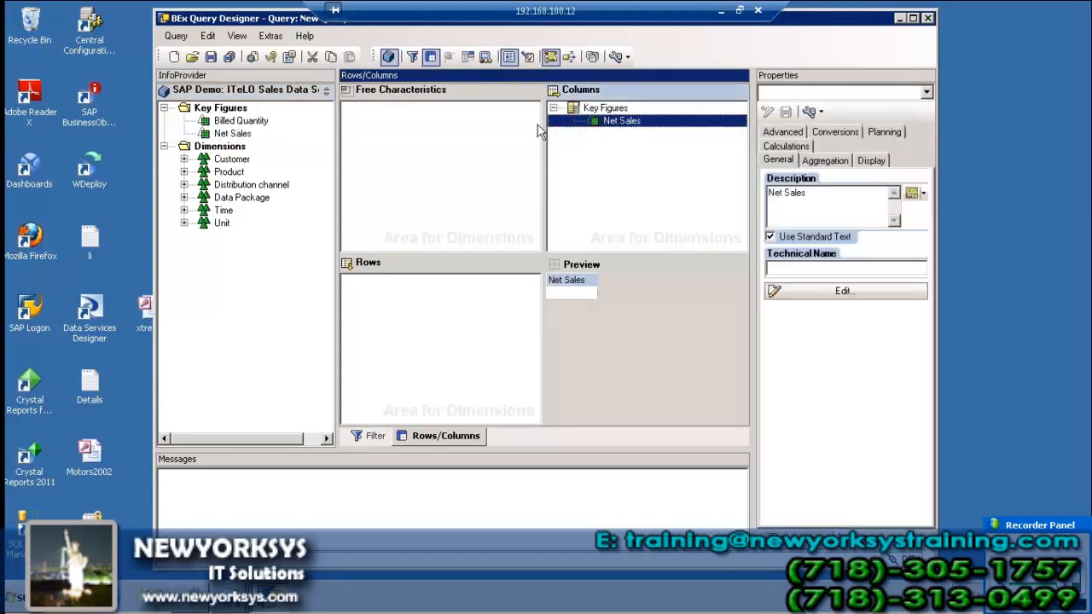
click(184, 159)
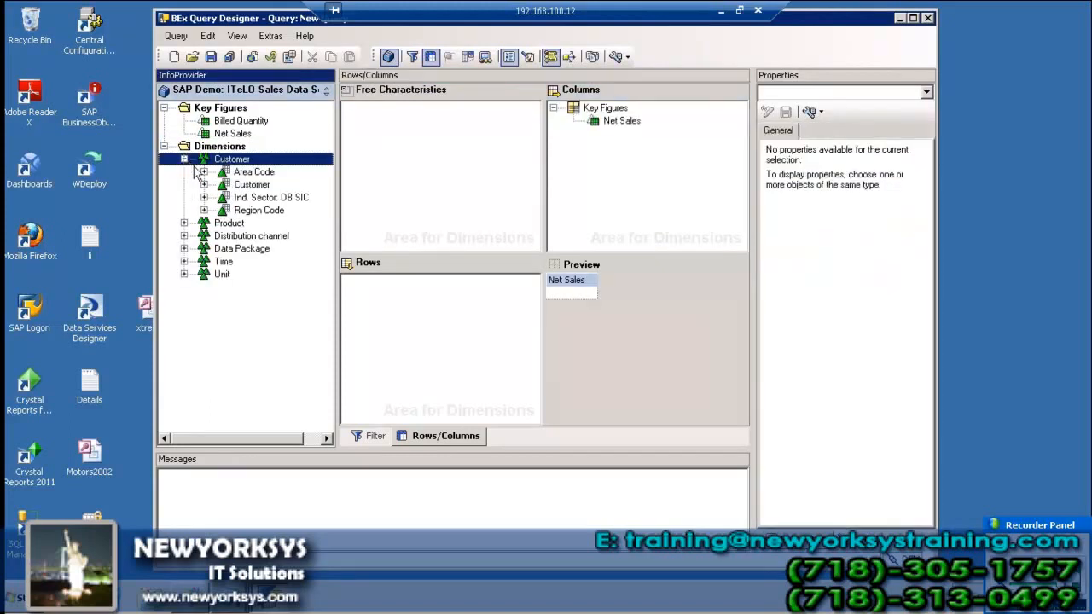
click(256, 185)
drag(273, 200, 368, 309)
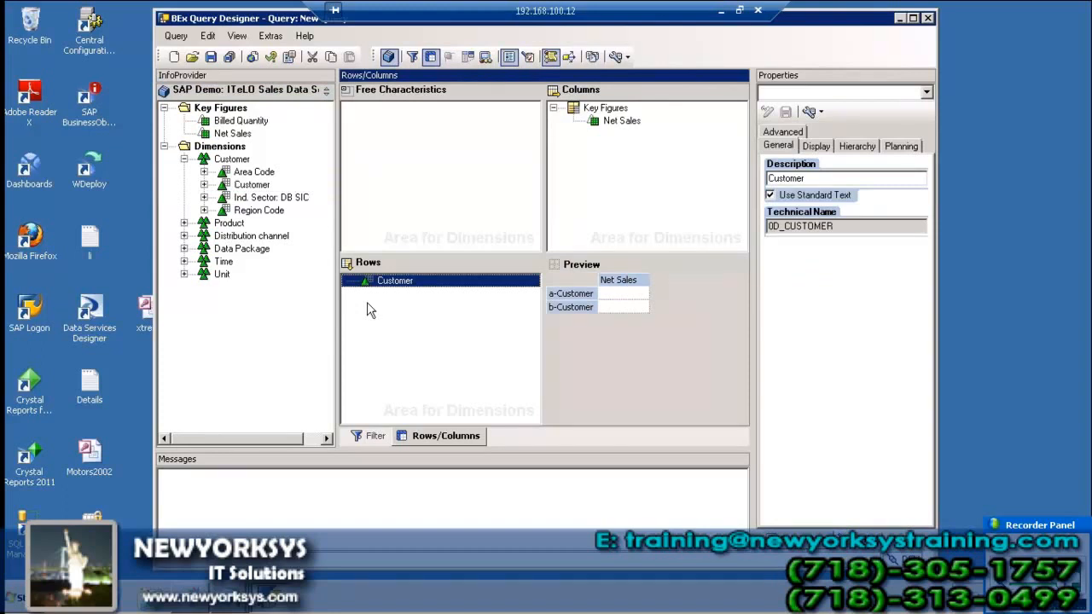
click(203, 56)
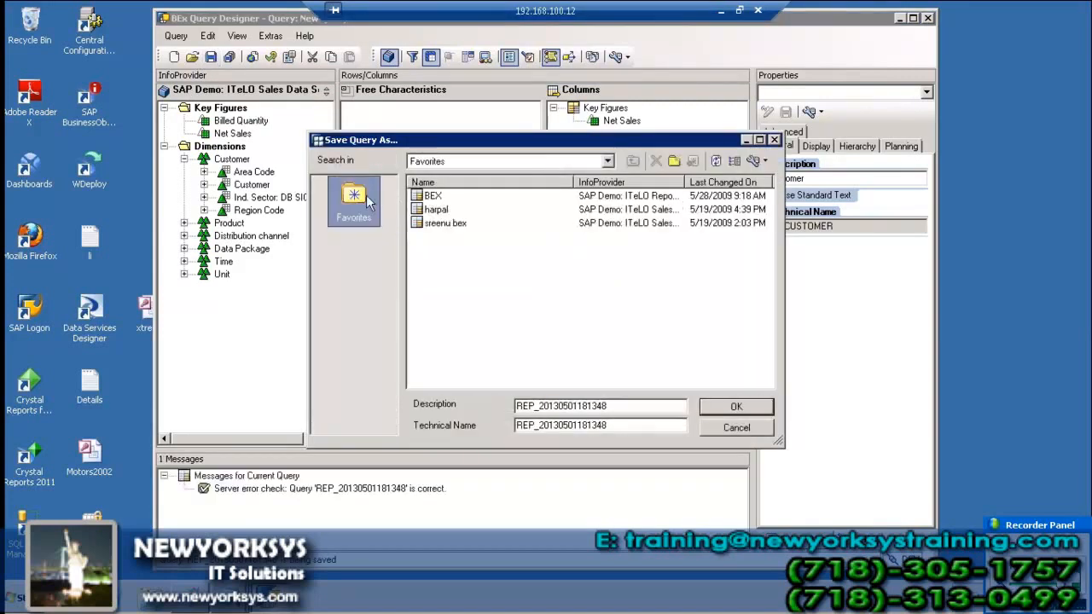
Save the query with description 'Sriram' and technical name SRIRAM
double_click(637, 426)
key(Delete)
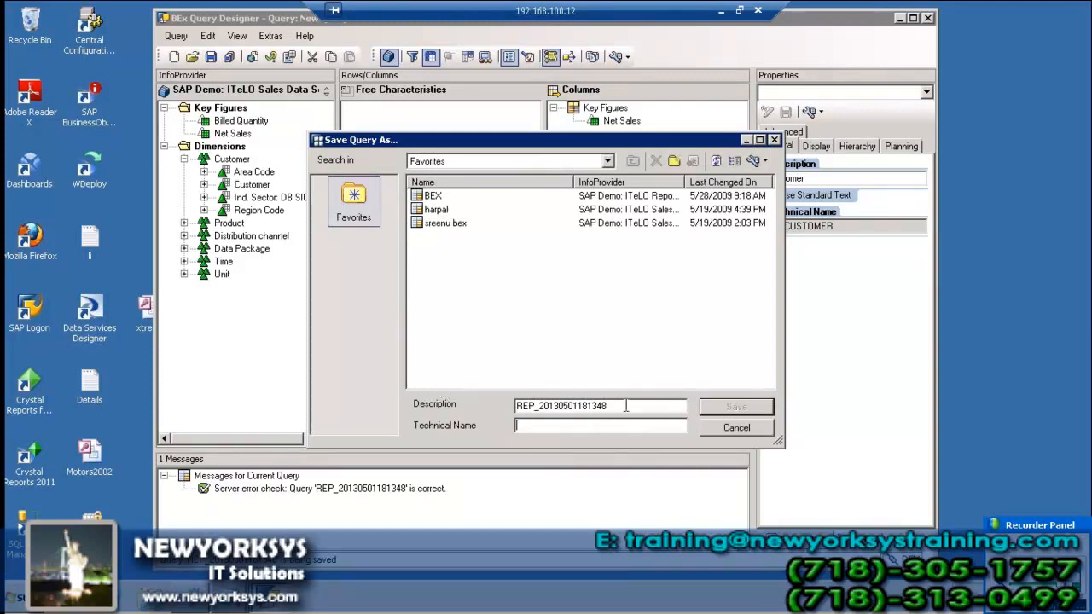
key(shift+Tab)
key(Delete)
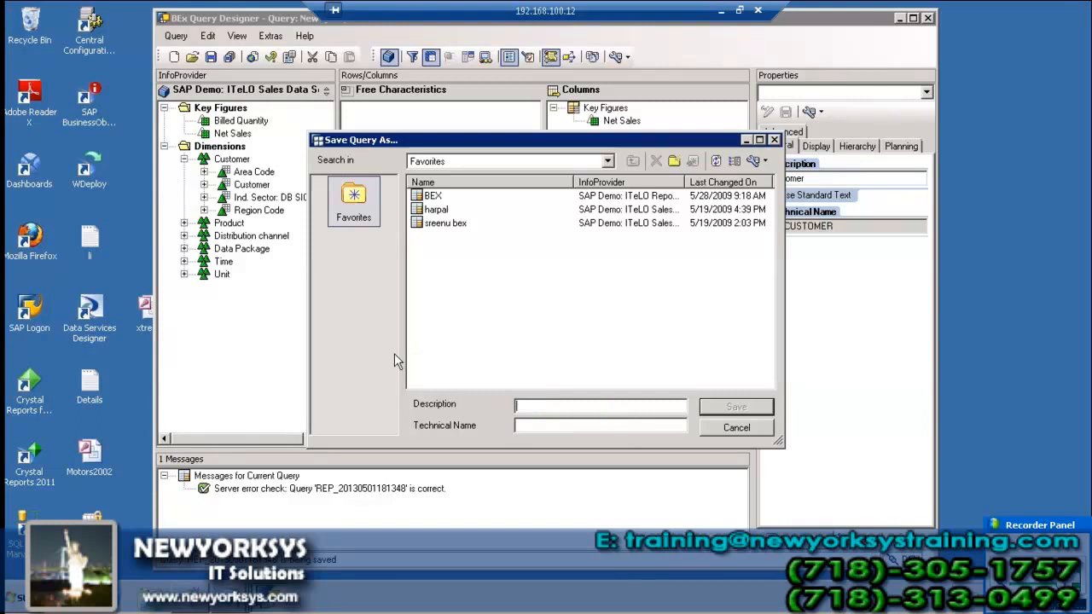
text(Sriram)
click(564, 426)
text(SRIRAM)
click(719, 409)
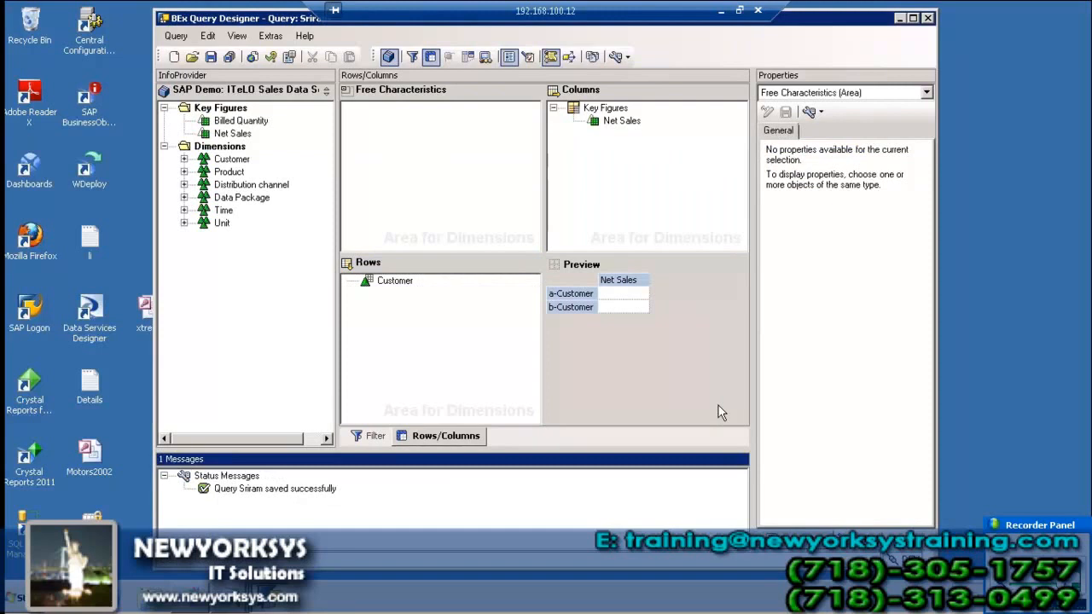
Tick Allow External Access to this Query in the query's Advanced properties and close Query Designer
click(927, 92)
click(841, 112)
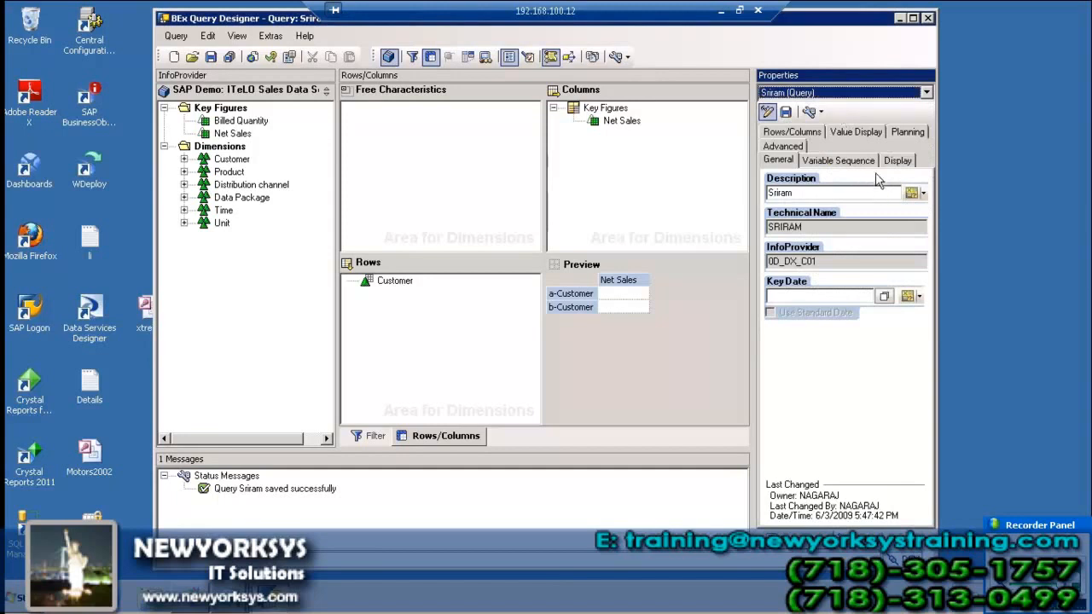
click(782, 146)
click(782, 241)
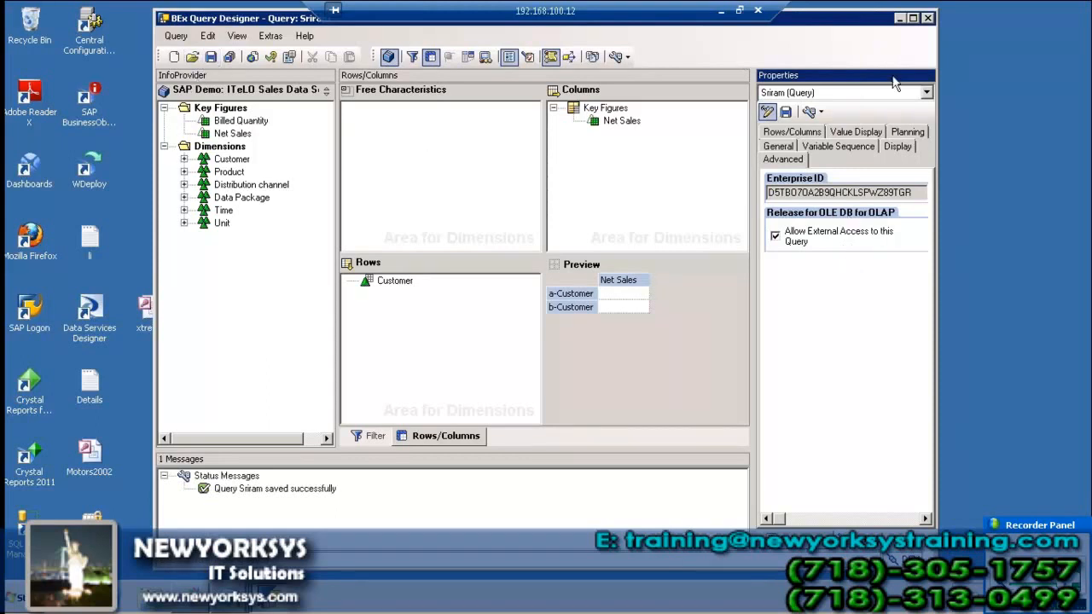
click(929, 18)
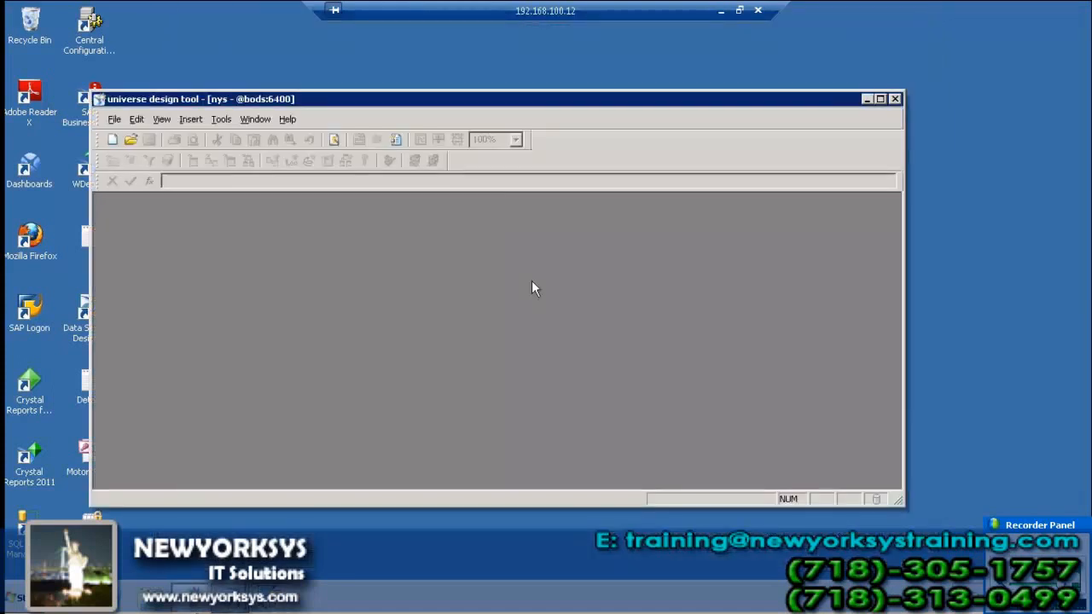
Create a new universe, rename Univers3 to 'sap bex', and start a new connection for it
click(115, 120)
click(124, 137)
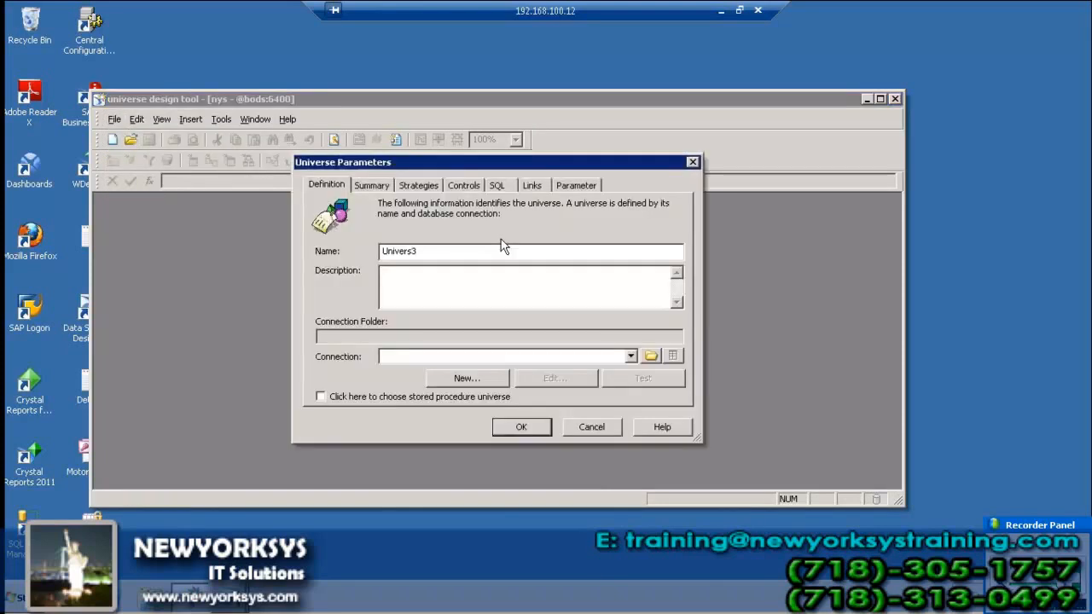
drag(438, 255, 329, 244)
text(sap dex)
key(BackSpace)
text(bex)
click(494, 375)
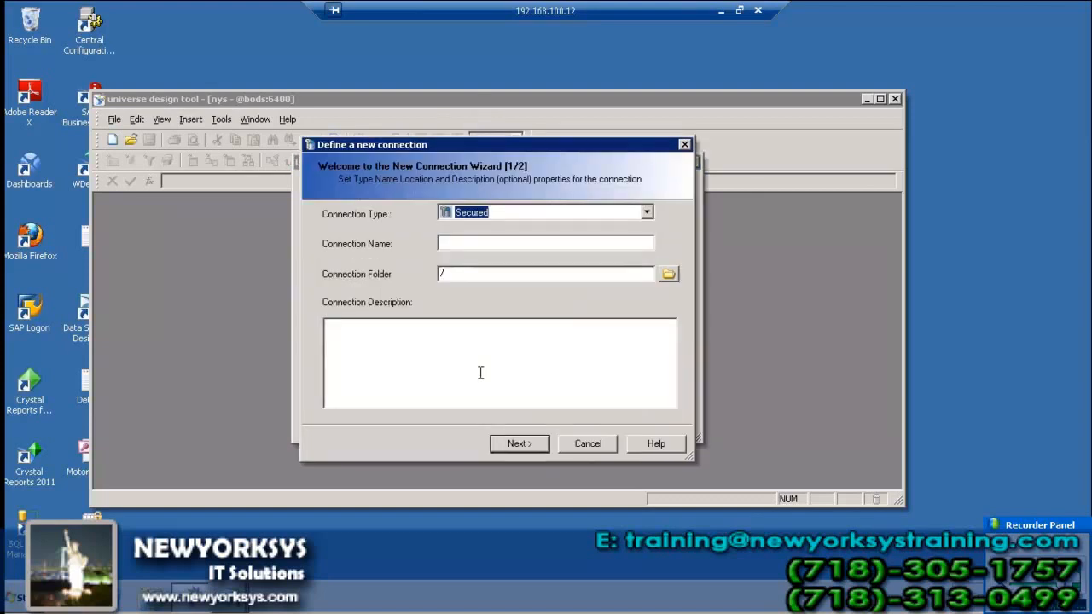
Name the new connection 'sap bex'
click(471, 244)
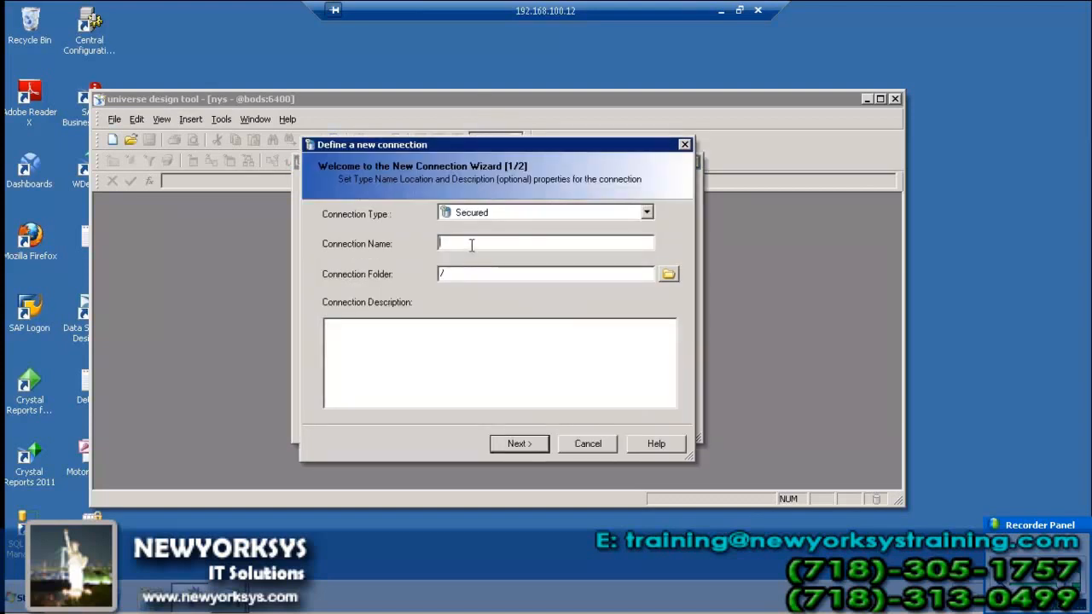
text(sap bex)
click(520, 444)
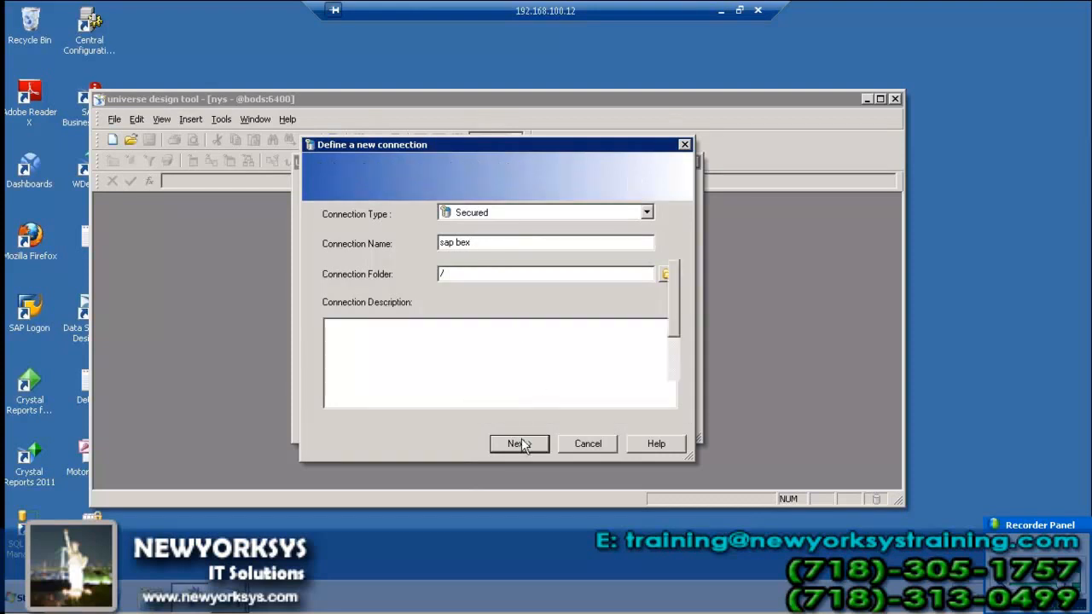
Choose the SAP Business Warehouse SAP Client driver for the connection and continue to login parameters
click(370, 355)
click(673, 388)
click(673, 388)
click(673, 388)
click(674, 388)
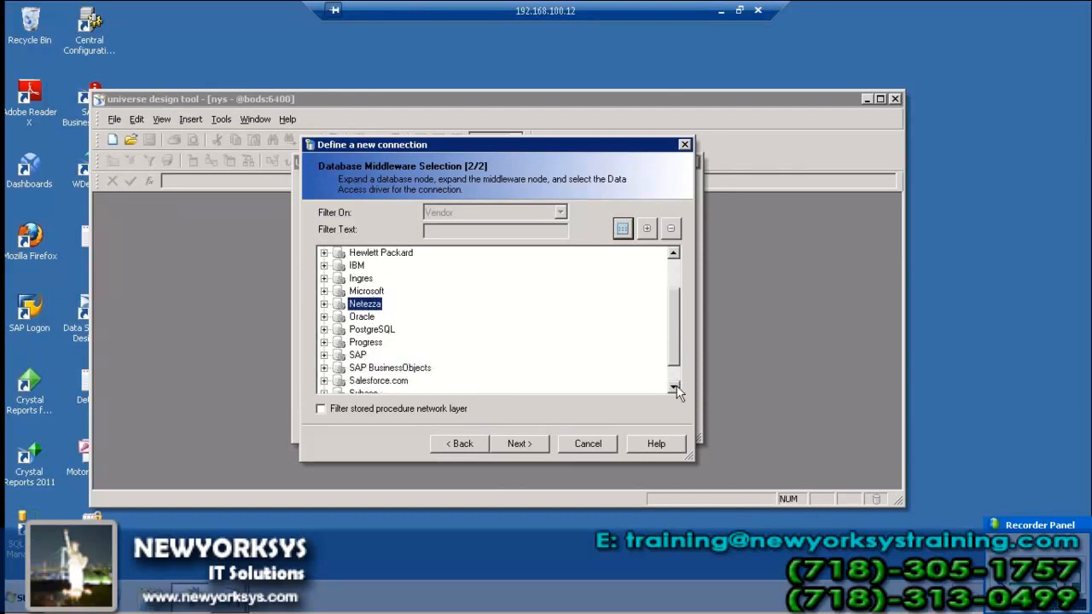
click(325, 355)
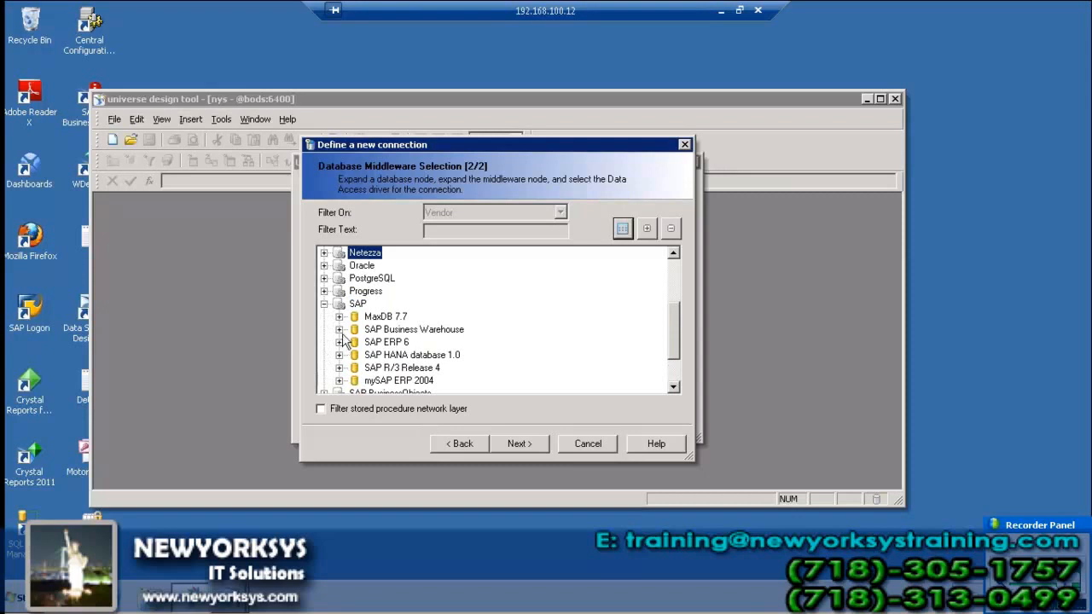
click(339, 330)
click(391, 343)
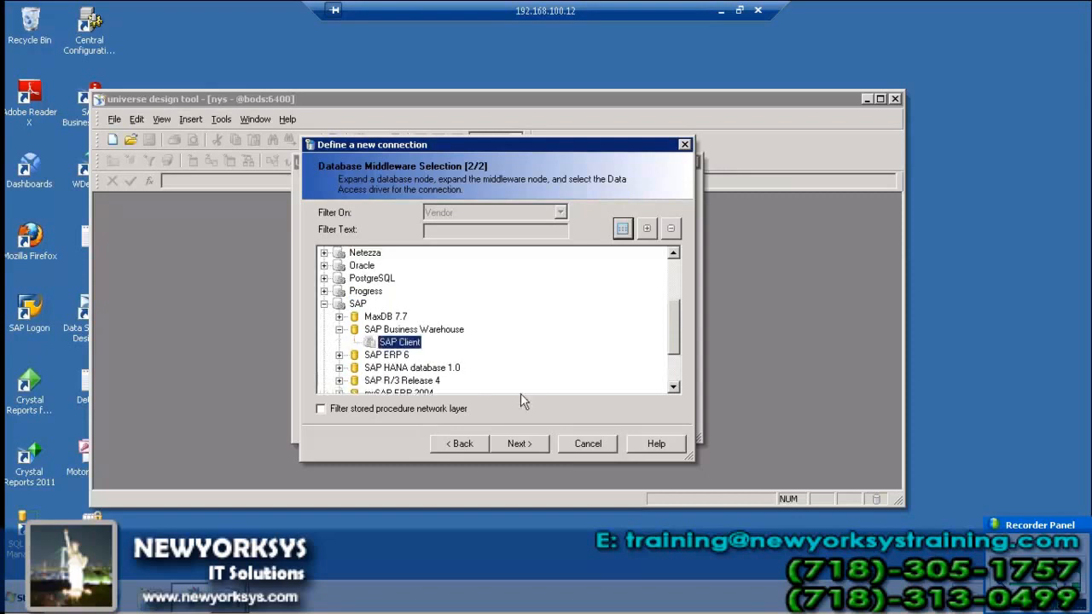
click(541, 447)
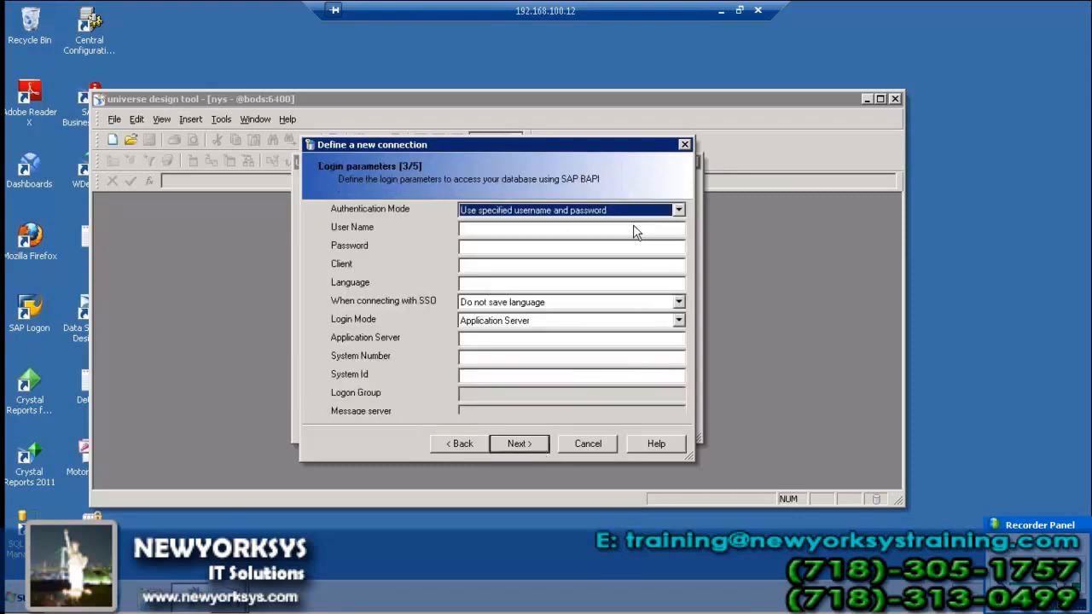
click(499, 228)
Enter the user name and password, client 001, language en, server 202.65.155.169, system number 03, system ID dev
text(nagaraj)
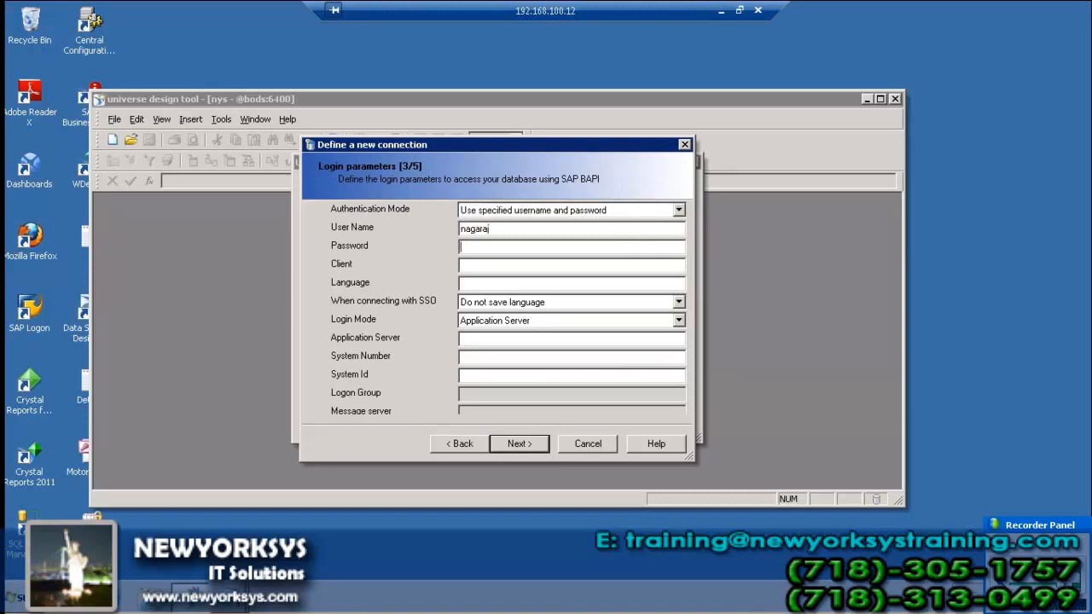
text(*)
text(****)
text(001)
text(en)
key(Tab)
key(Tab)
key(Tab)
text(205)
key(BackSpace)
text(2.65.155.169)
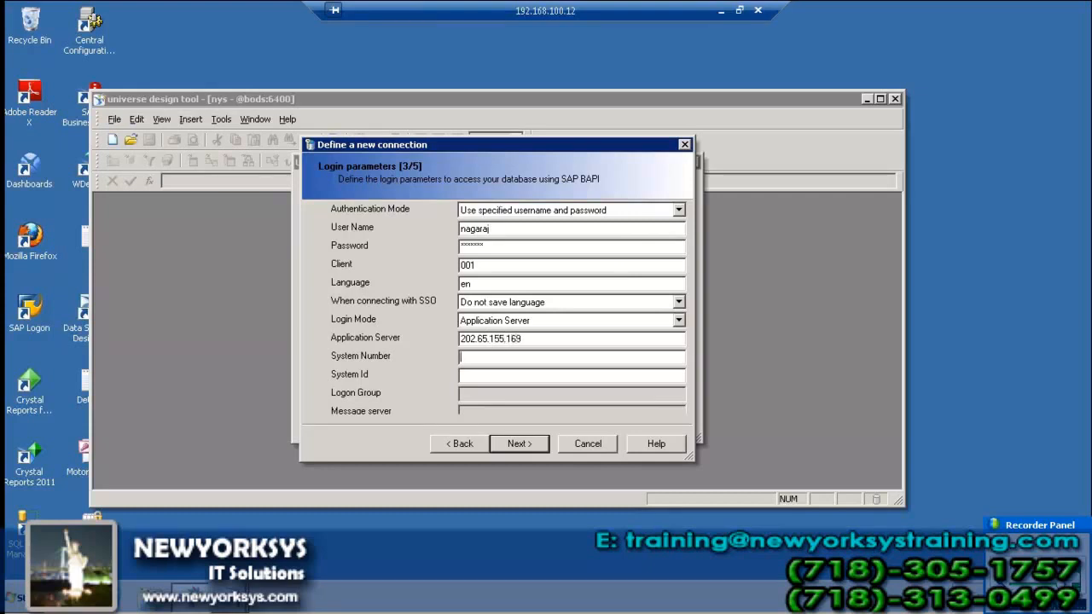
text(03)
key(Tab)
text(dev)
key(Tab)
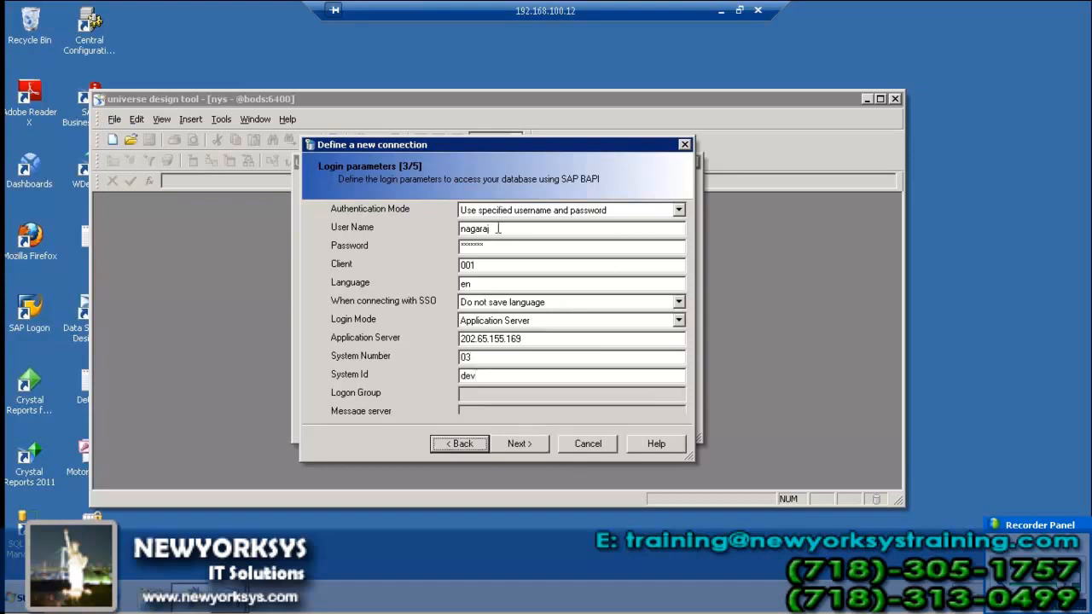
click(517, 446)
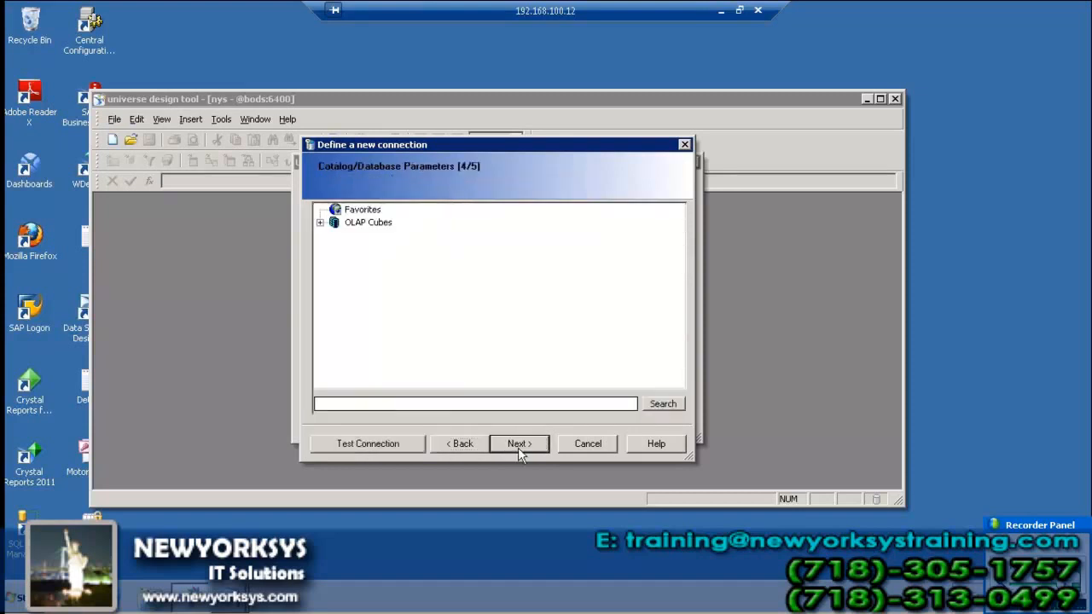
Select the newly saved query under SAP Demo: ITeLO Sales Data Scenario and finish the connection wizard
click(319, 223)
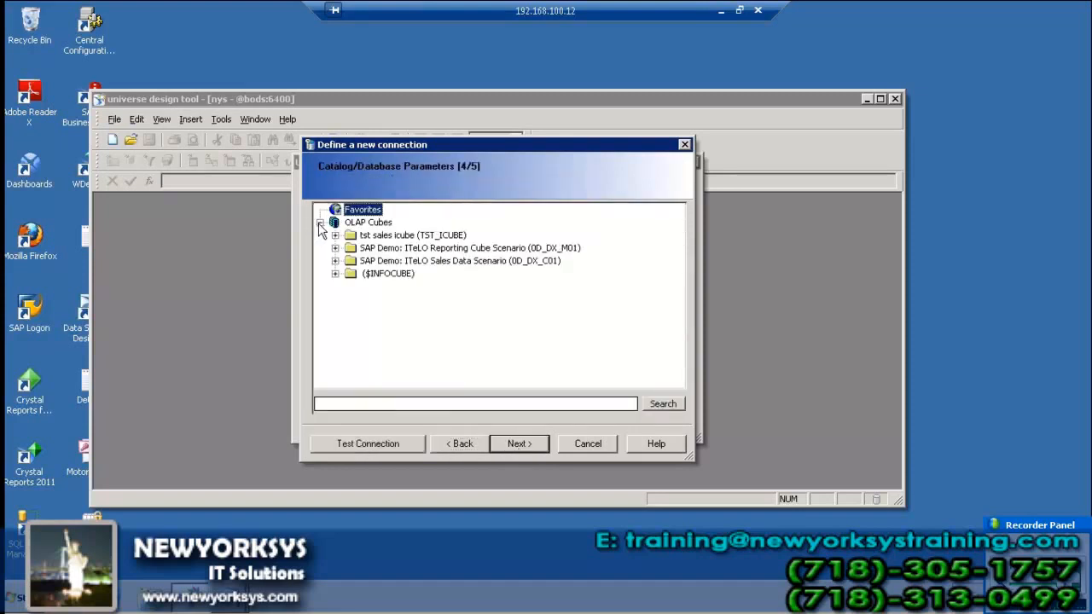
click(341, 275)
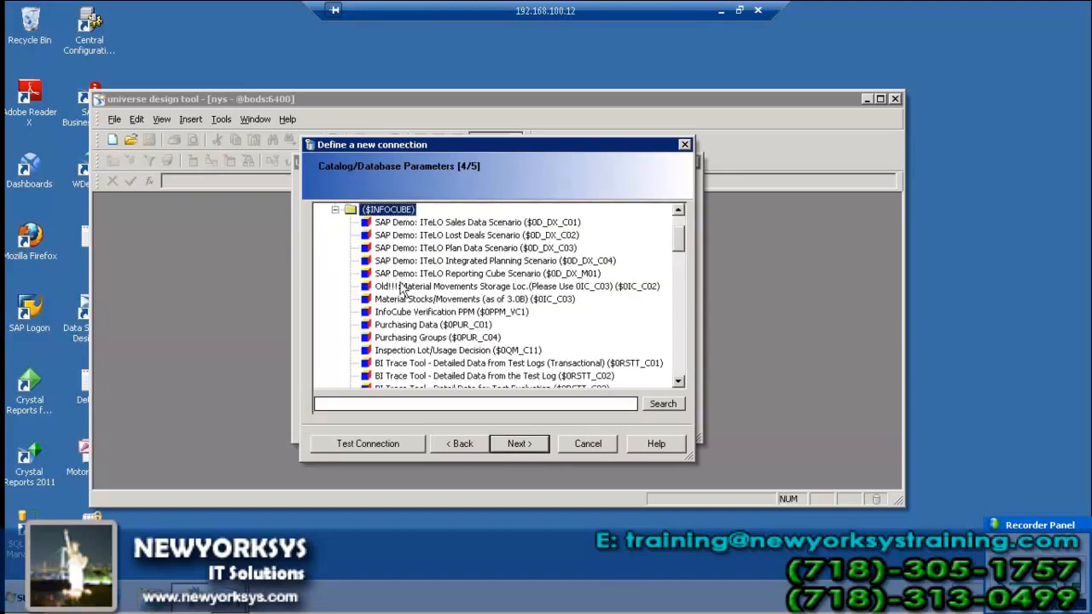
drag(674, 240, 678, 225)
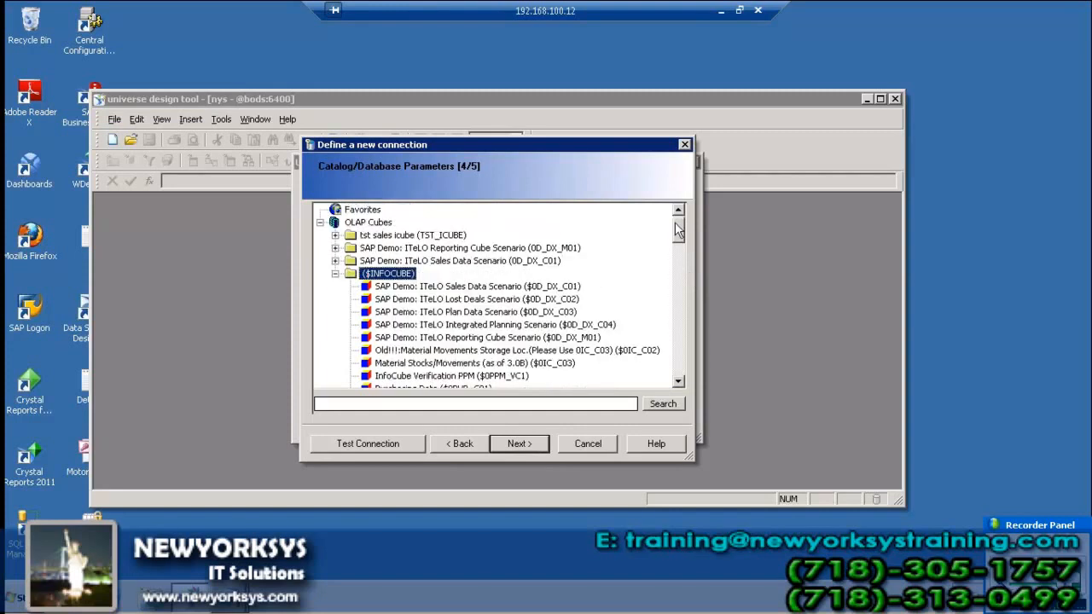
click(370, 212)
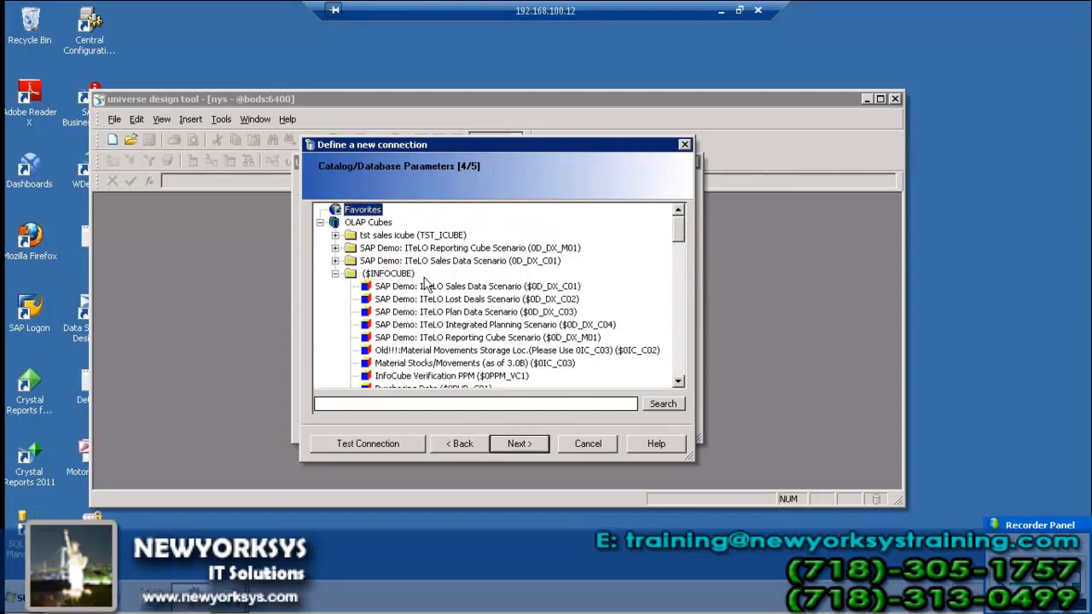
click(335, 235)
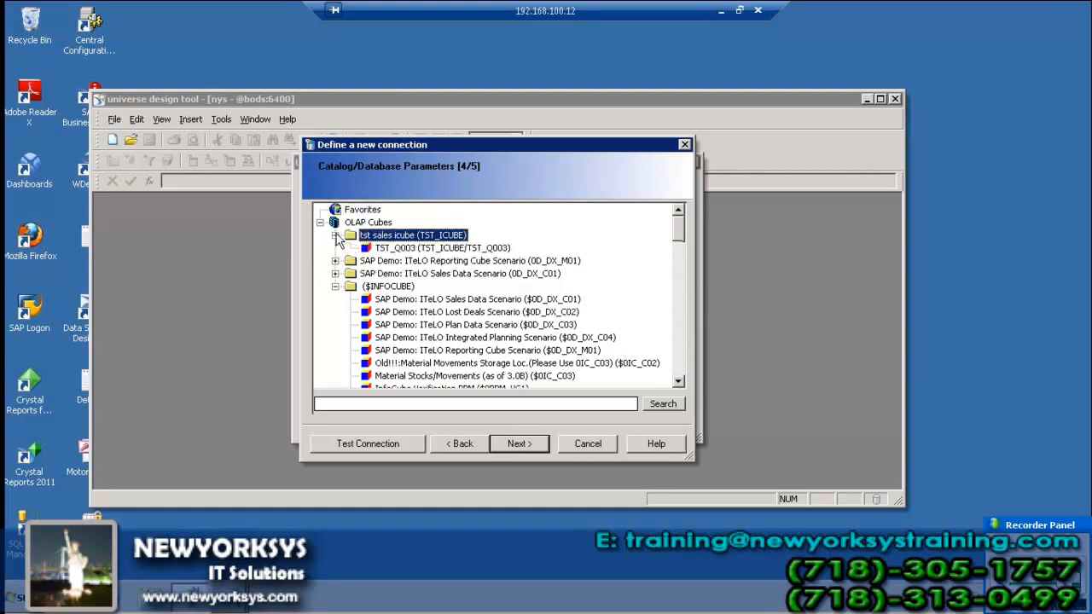
click(342, 261)
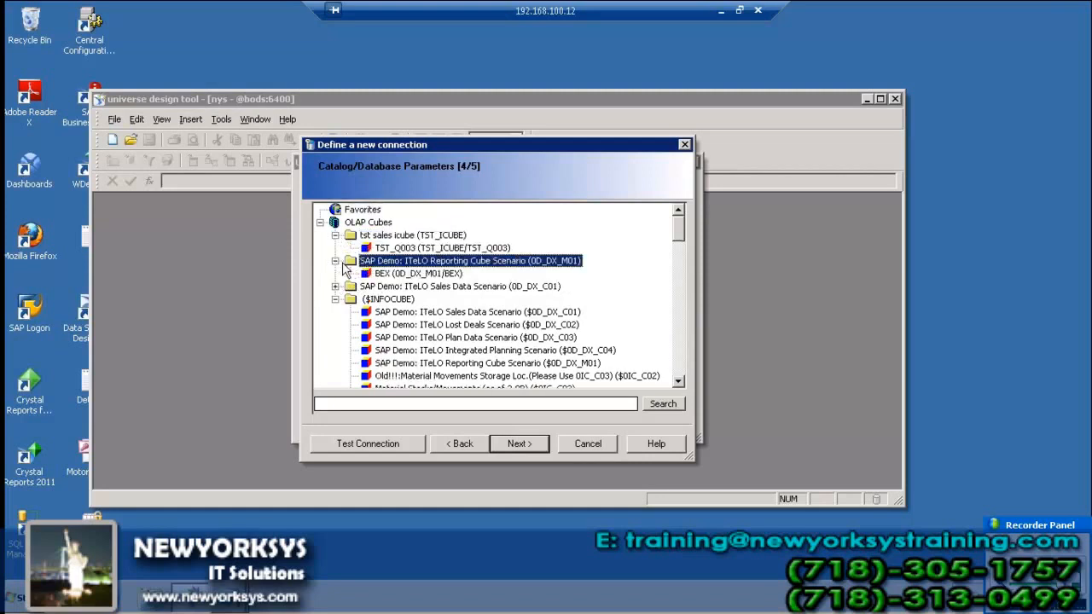
click(350, 289)
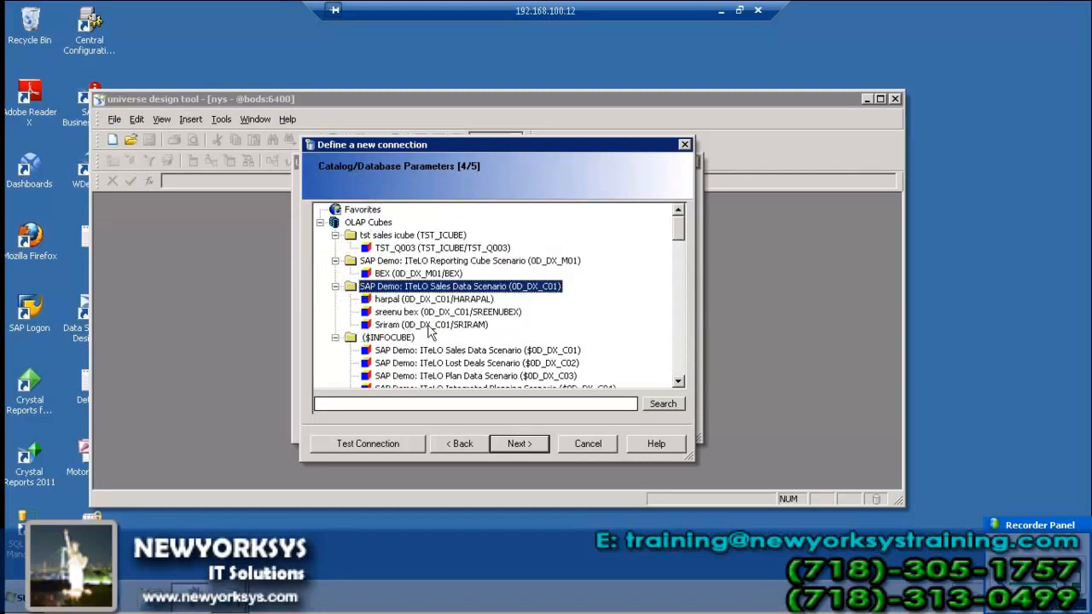
click(413, 325)
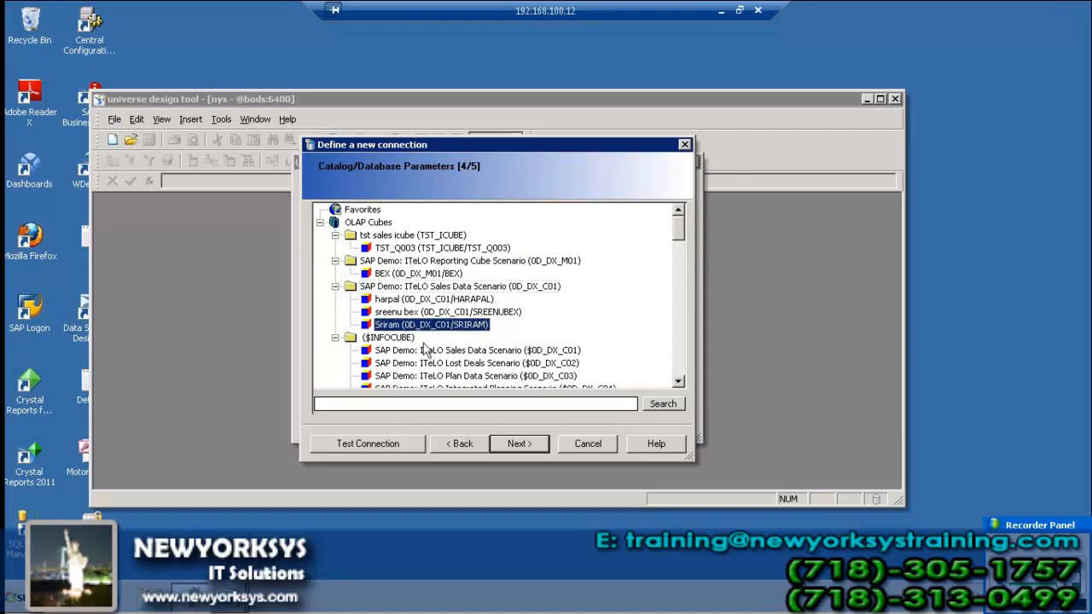
click(518, 443)
click(519, 443)
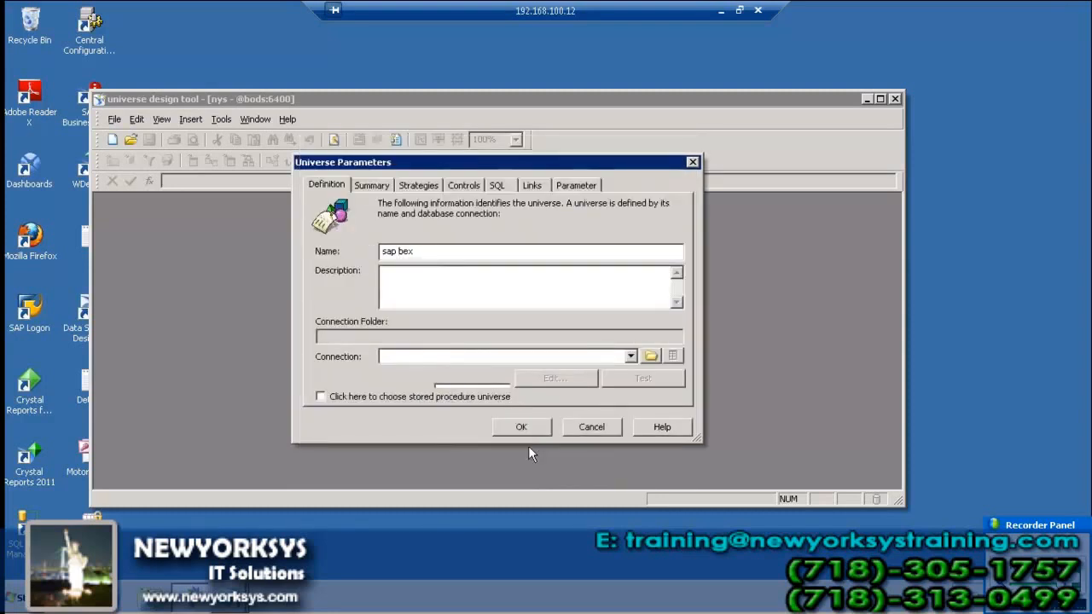
Generate the sap bex universe and review its Customer and Key Figures (Net Sales) classes
click(529, 427)
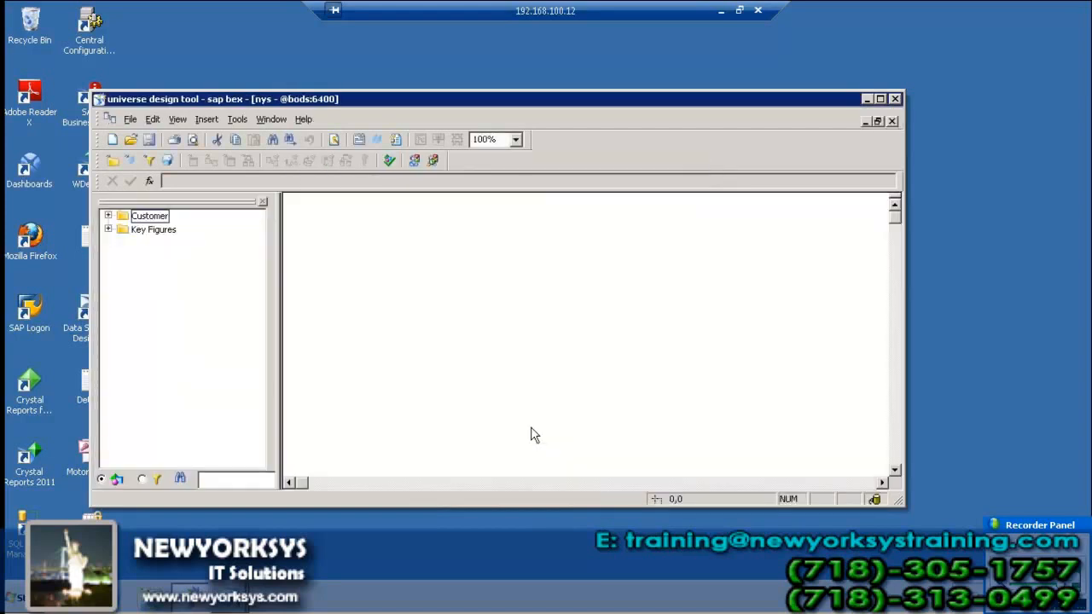
click(167, 216)
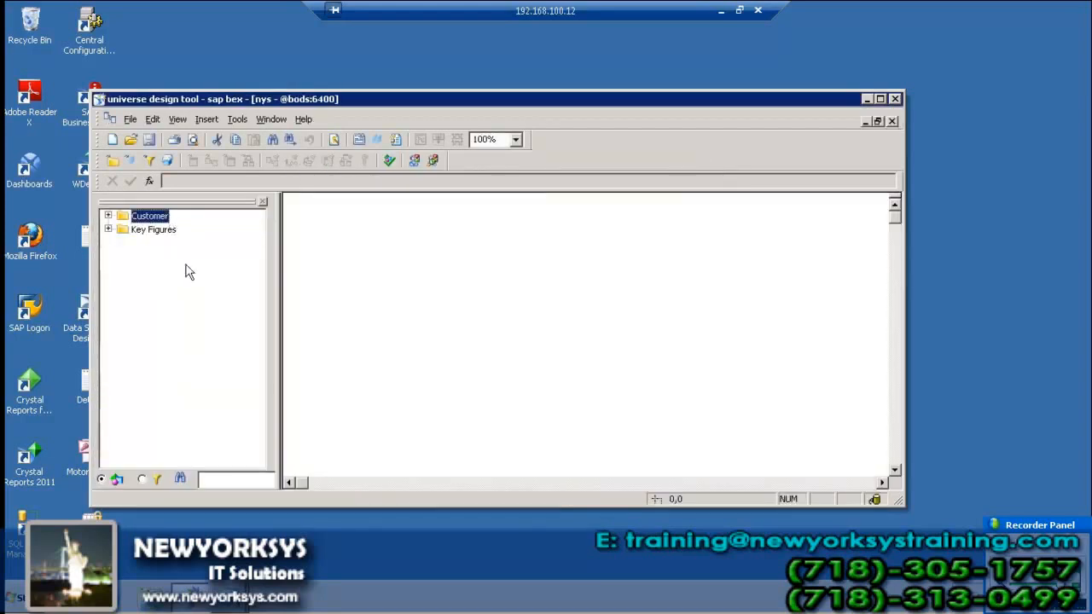
click(108, 216)
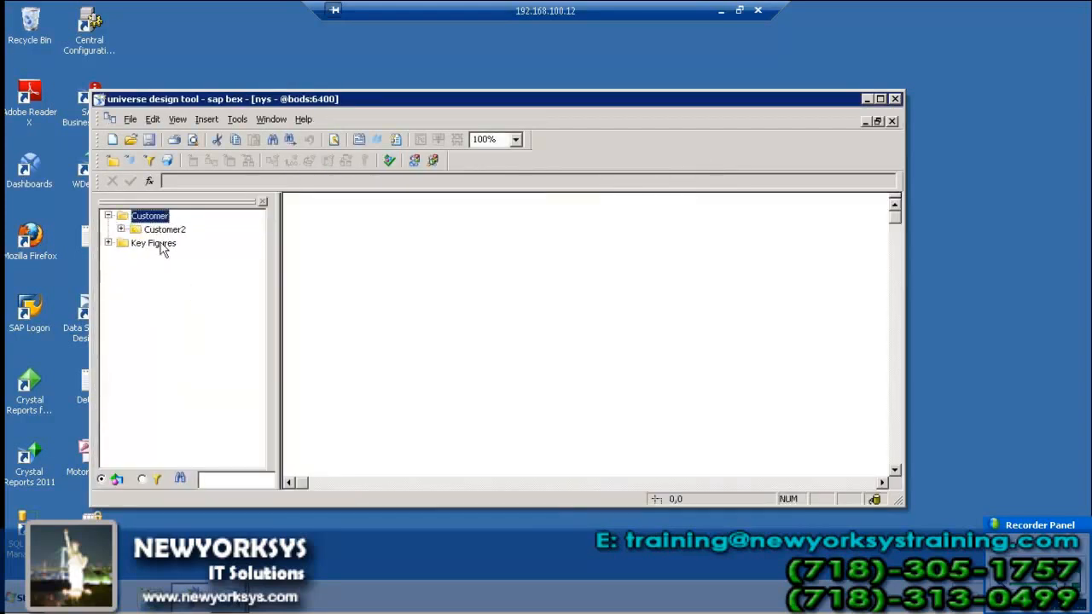
click(121, 229)
click(108, 270)
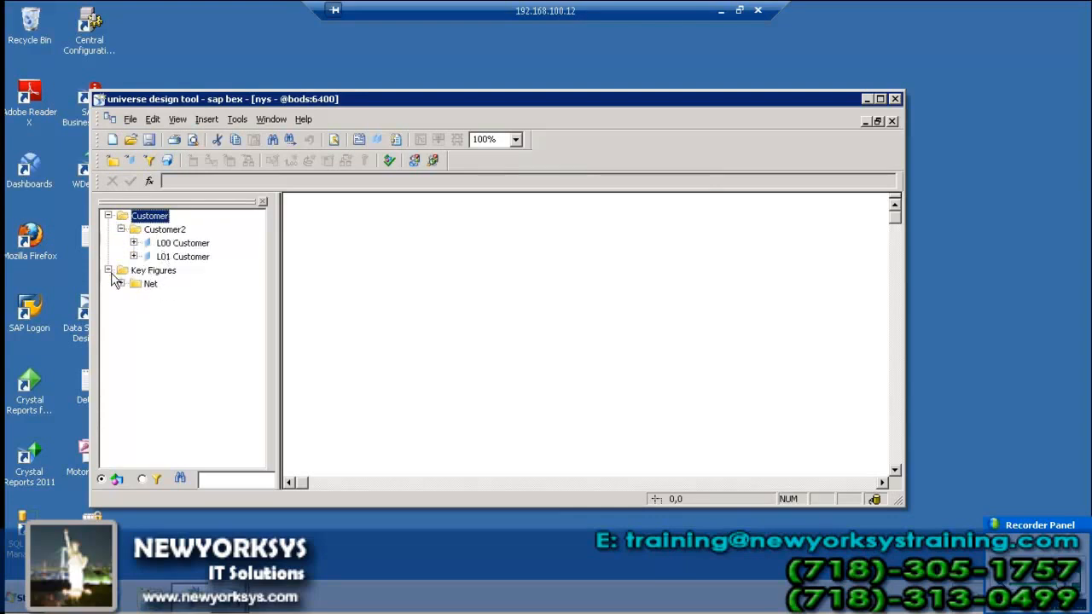
click(121, 283)
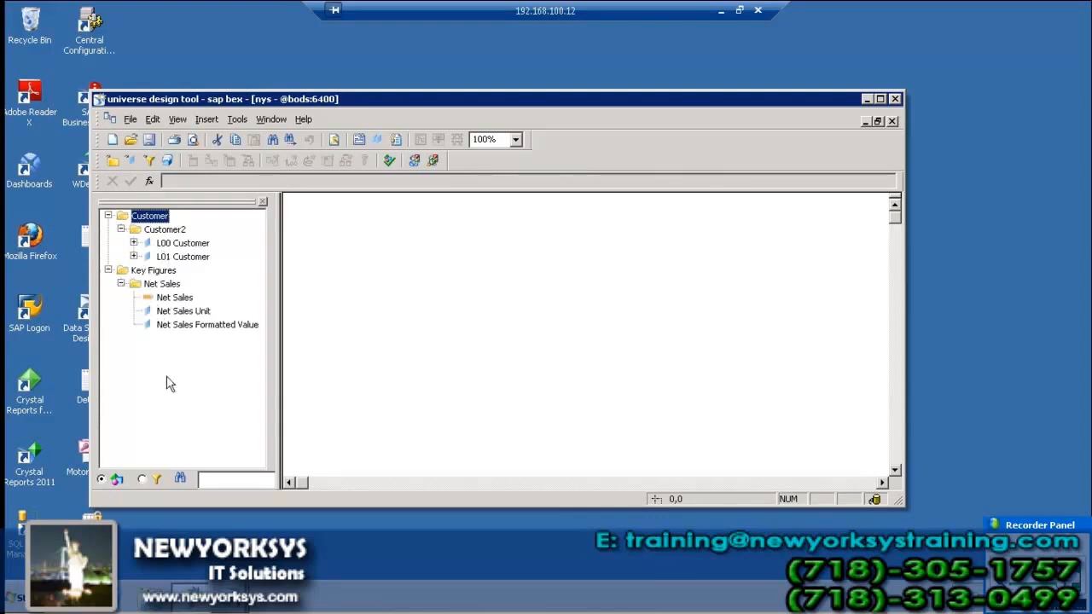
click(109, 271)
click(109, 216)
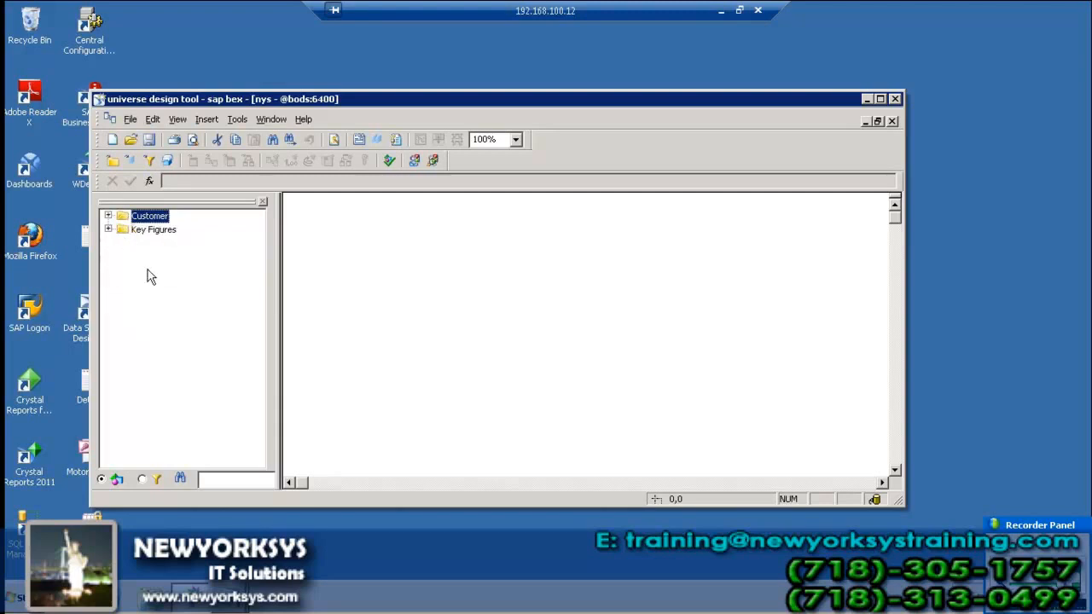
Save the universe as sap_bex, close it and Universe Design Tool, then return to Notepad
click(150, 140)
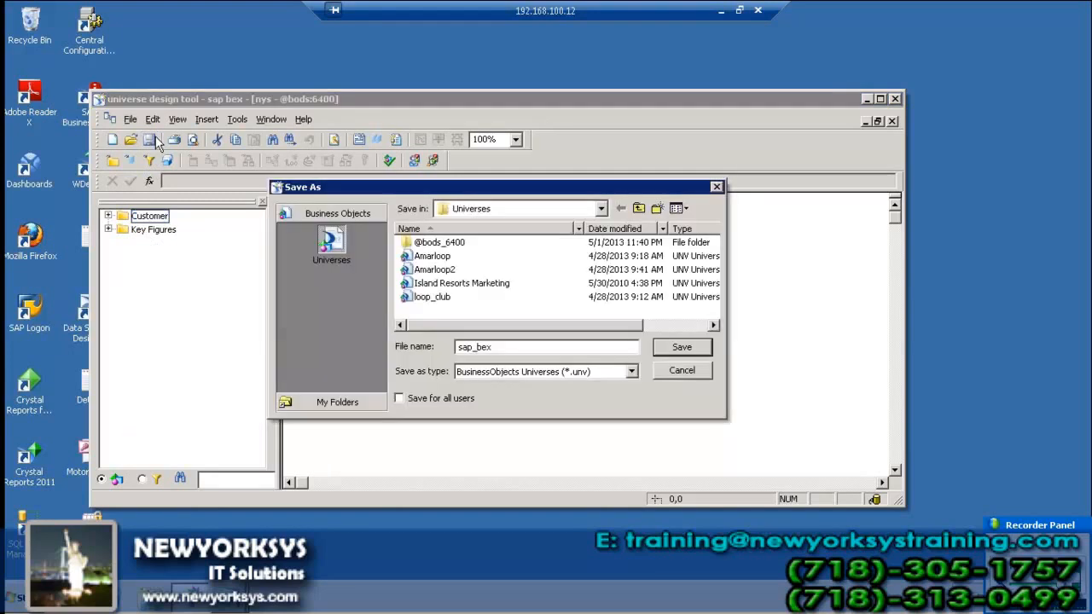
click(683, 347)
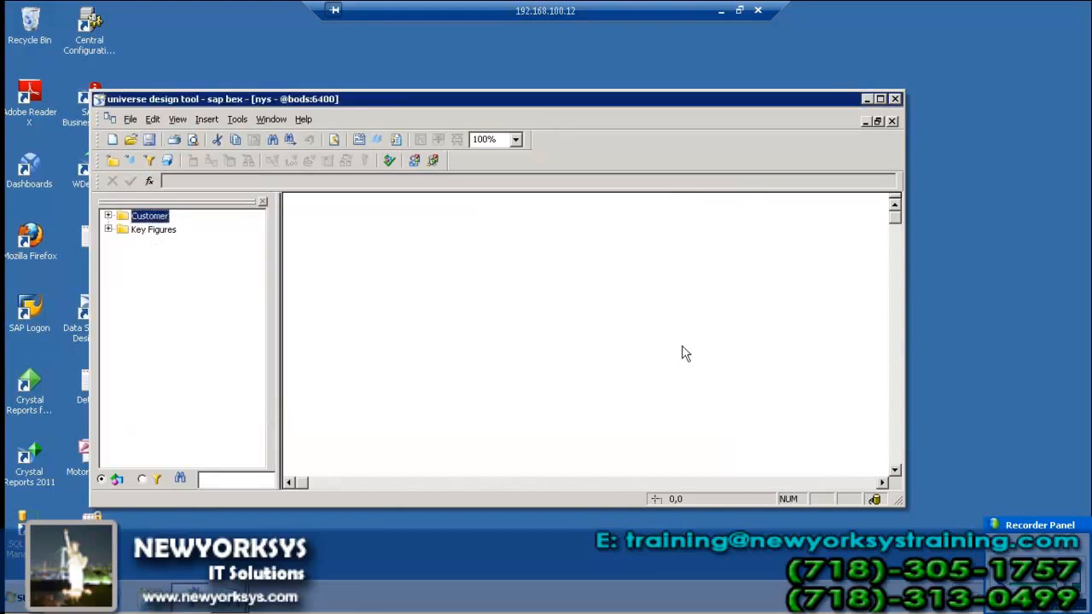
click(893, 122)
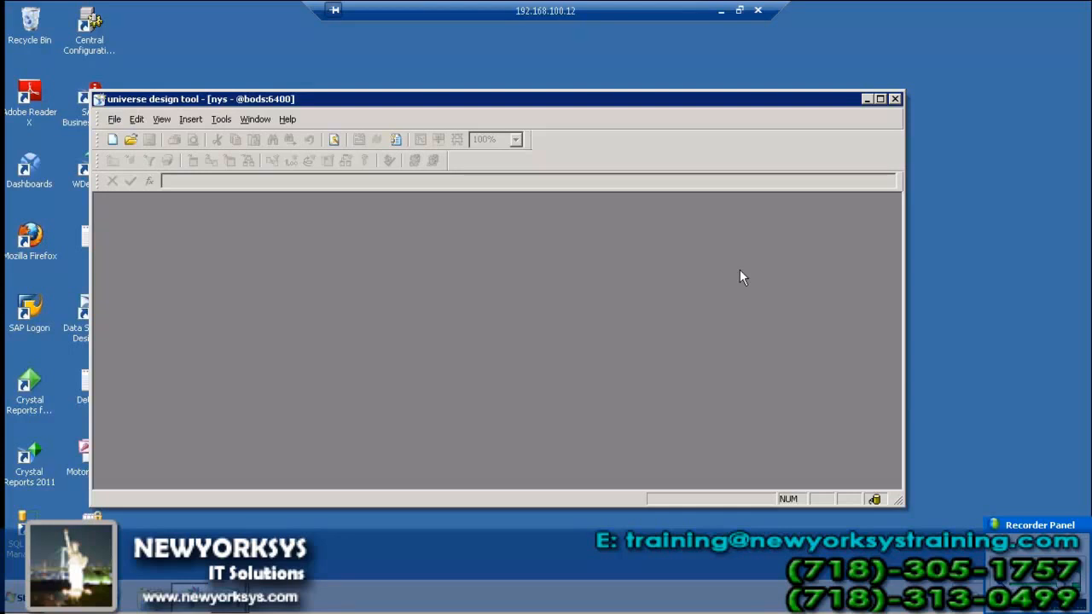
click(895, 99)
click(716, 11)
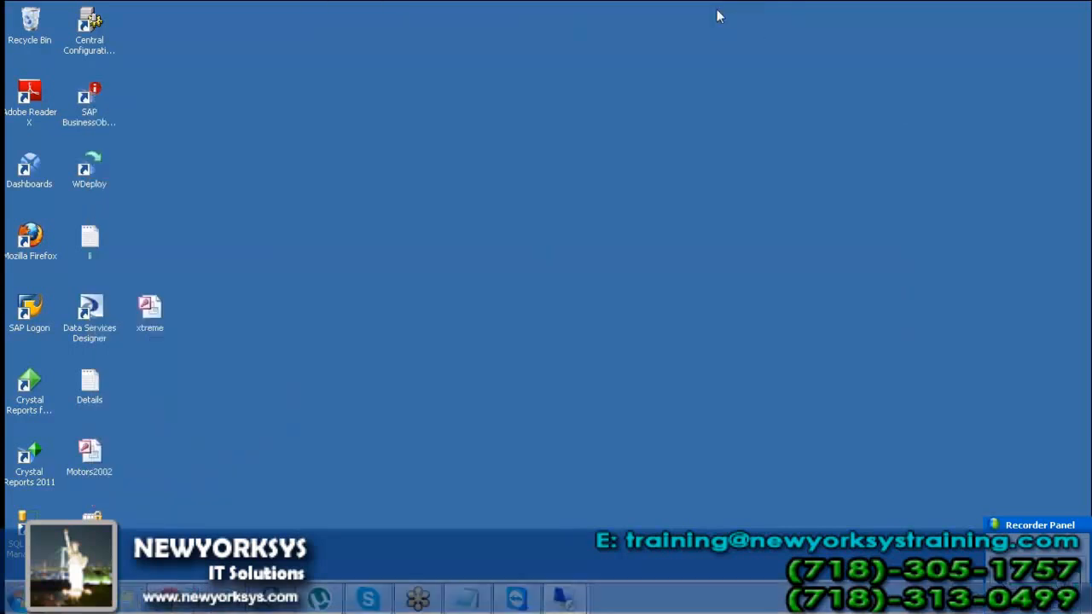
click(461, 600)
Add the heading 'limitations using universe design tool:' below the CUBE notes
click(436, 441)
scroll(436, 442, down, 2)
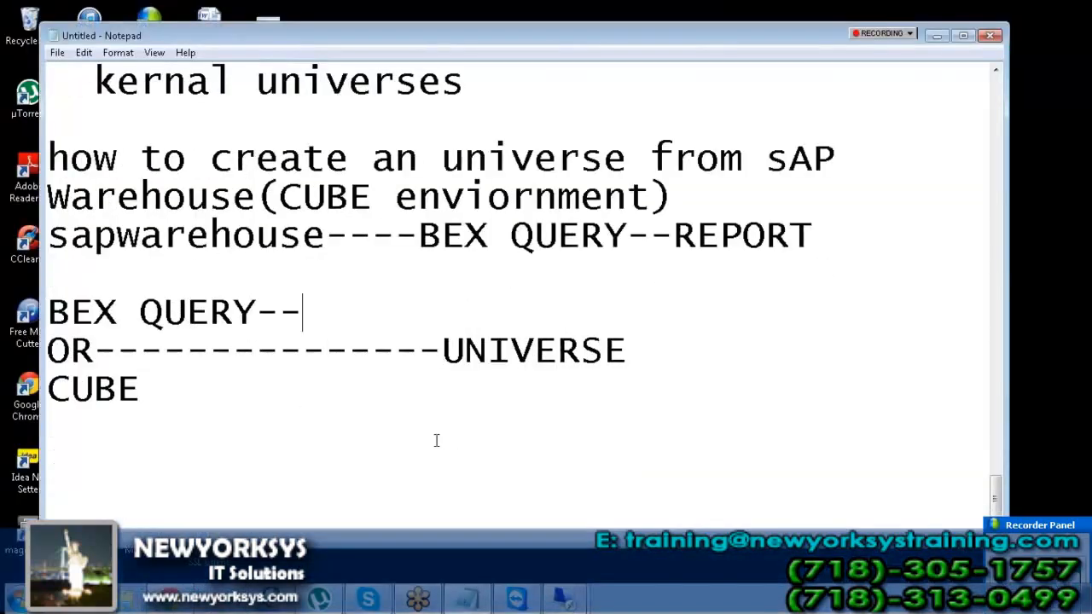
key(Return)
key(Return)
key(Return)
text(limita)
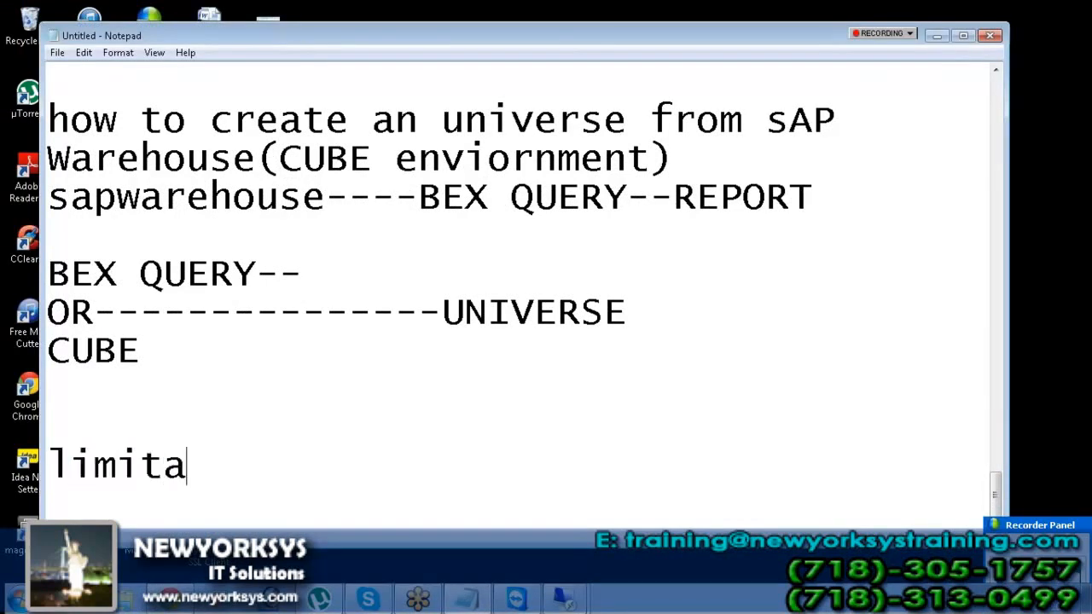
text(tions using )
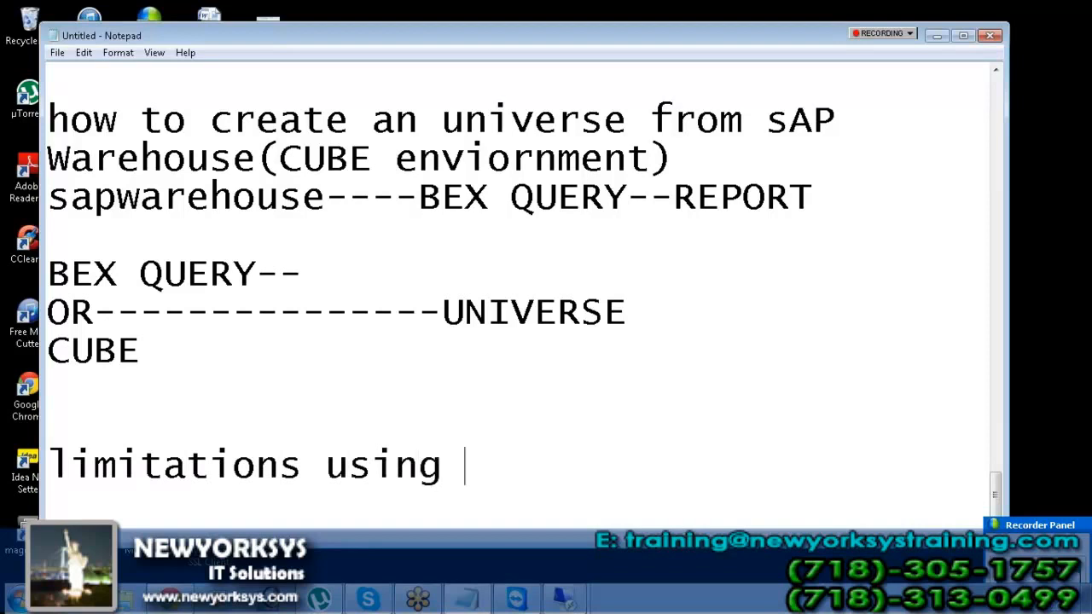
text(universe desig)
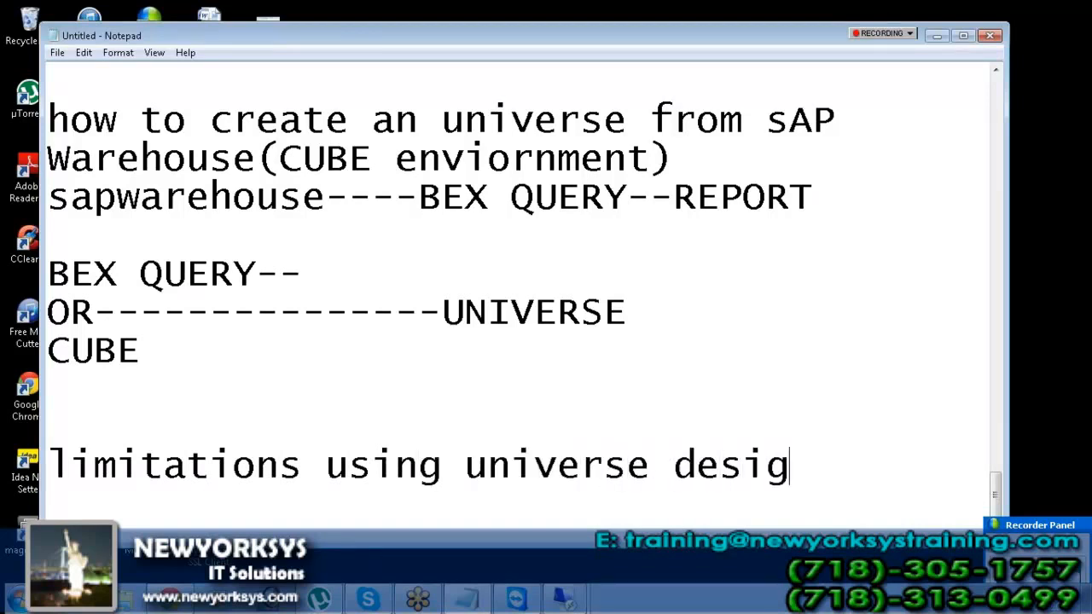
text(n tool:)
key(Return)
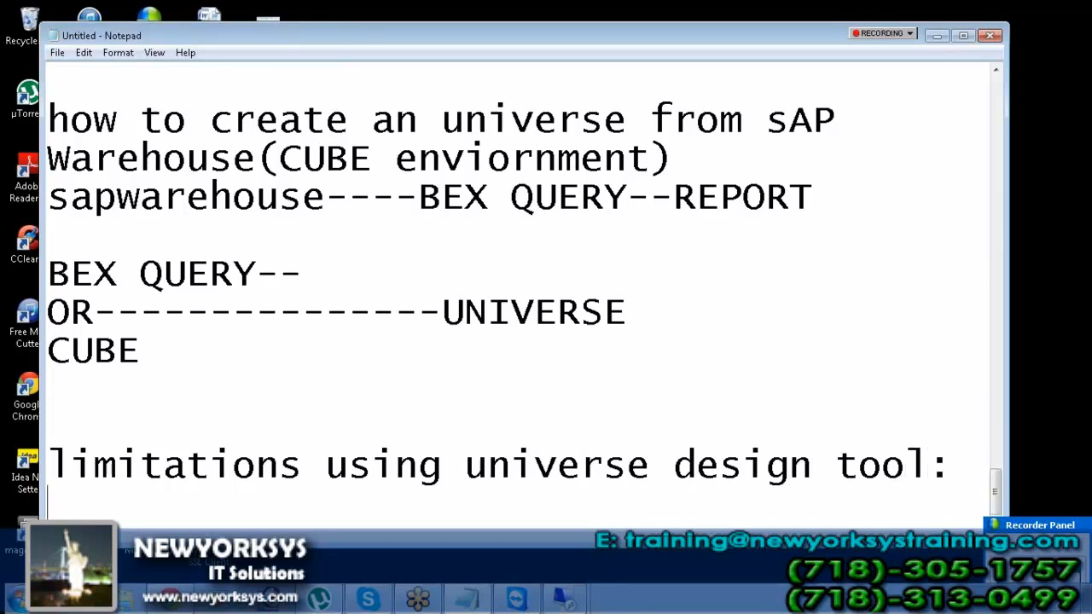
Add the first limitation '1)only one connection:'
text(only one connection:)
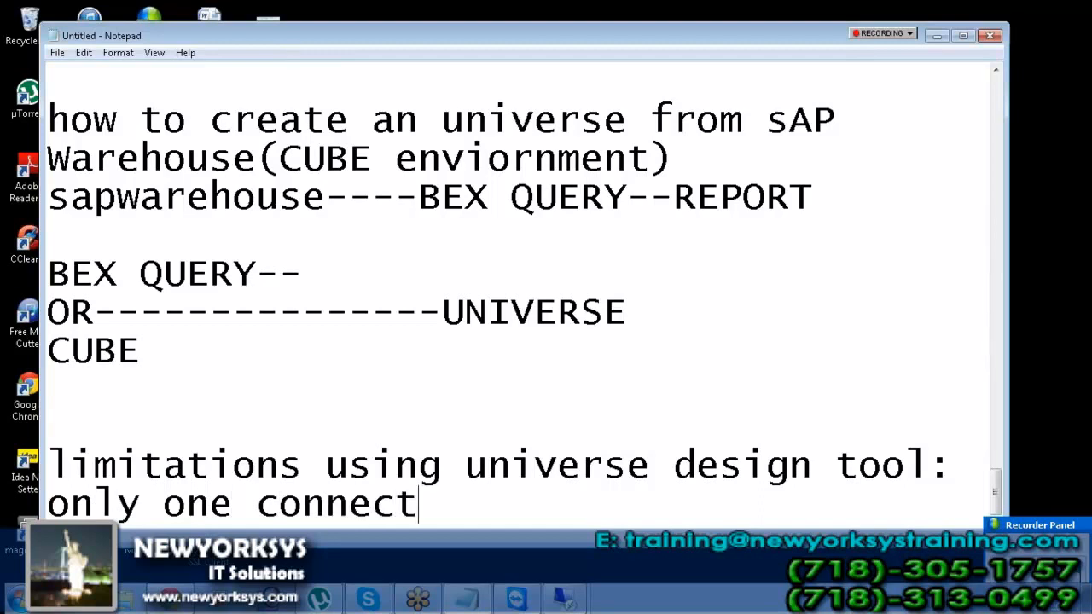
key(Return)
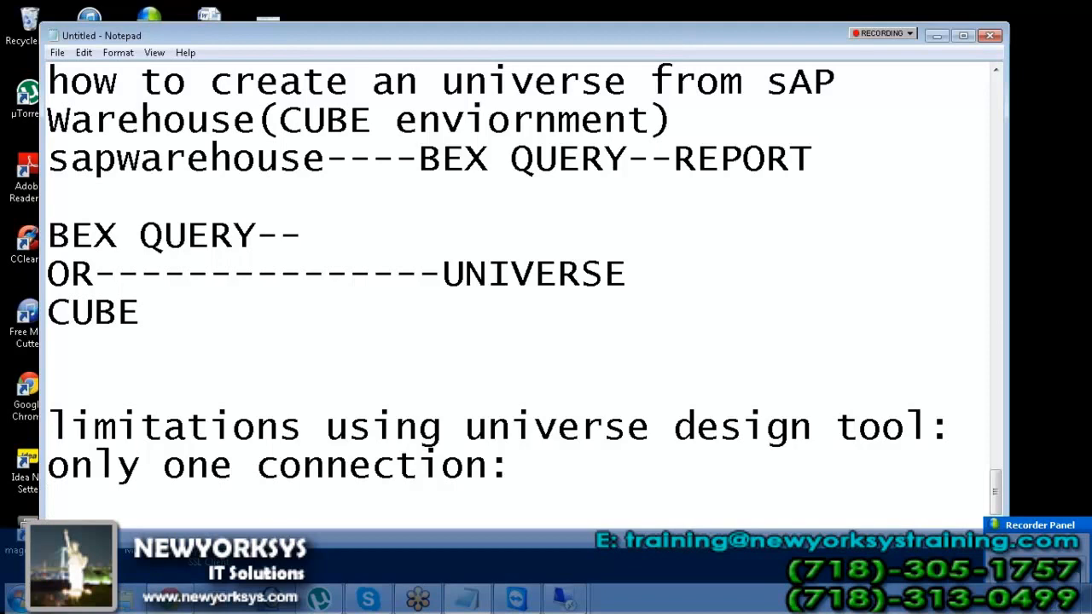
key(Up)
text(1)
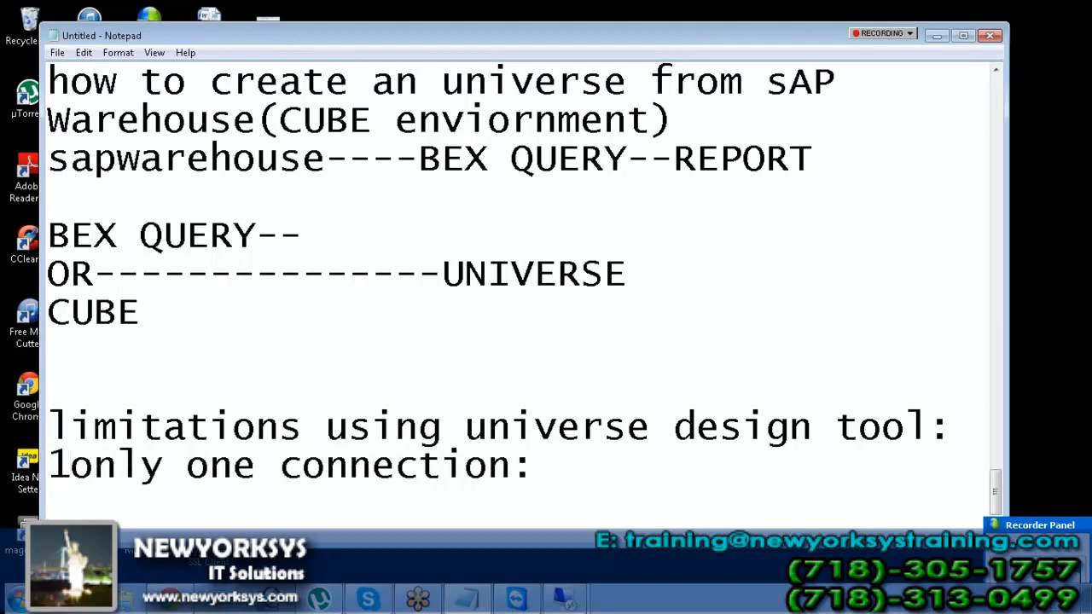
text())
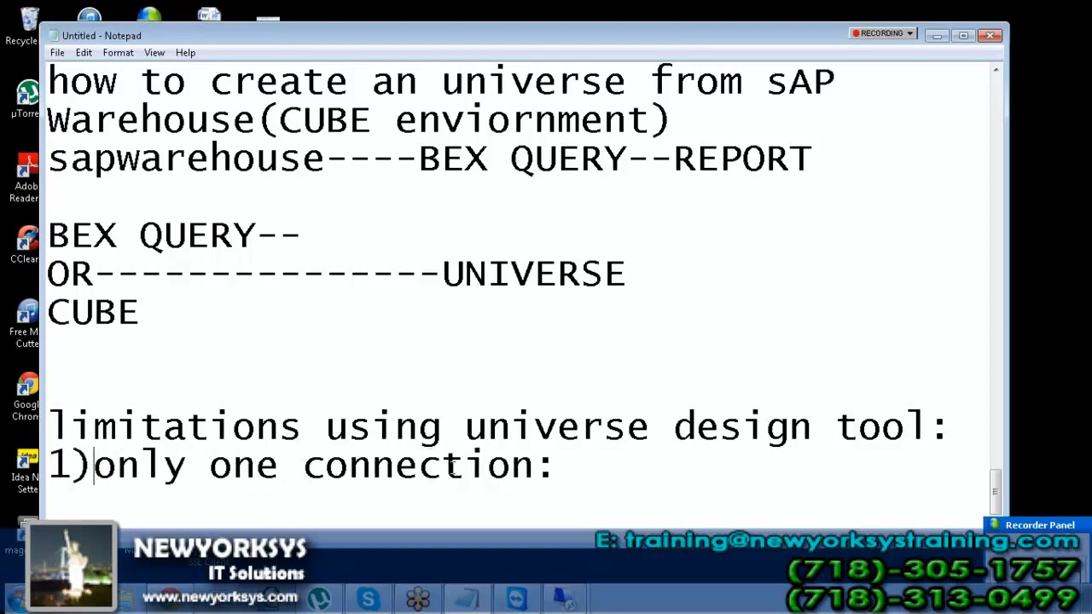
click(603, 472)
Add the second limitation '2)only one user can work on that univ .unv'
key(Return)
text(2)only on e)
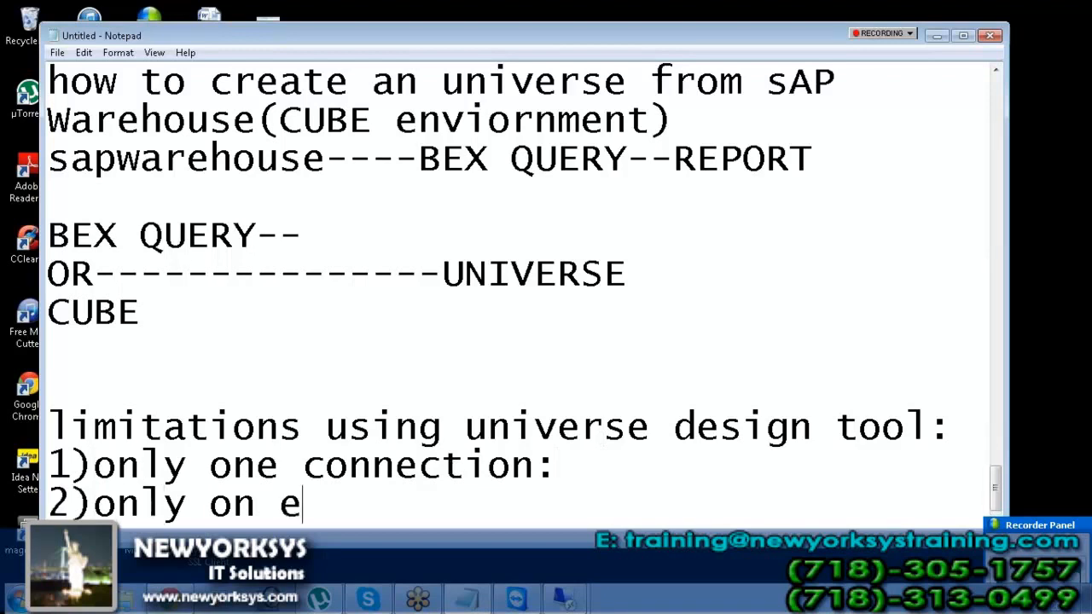
key(BackSpace)
key(BackSpace)
text(e use c)
key(BackSpace)
text(r)
key(BackSpace)
key(BackSpace)
text(r can)
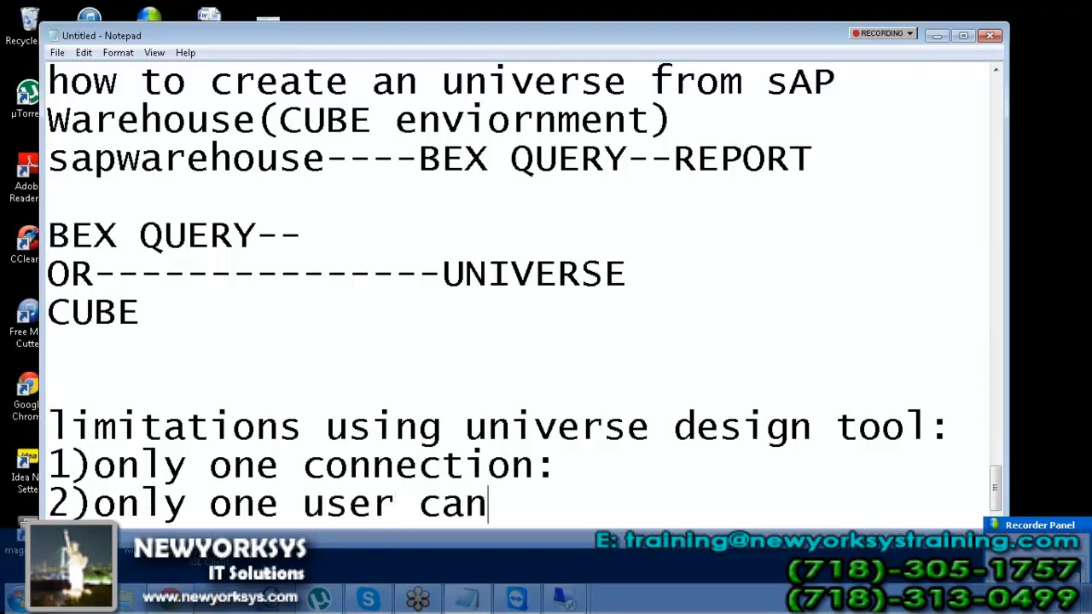
text( work on tha)
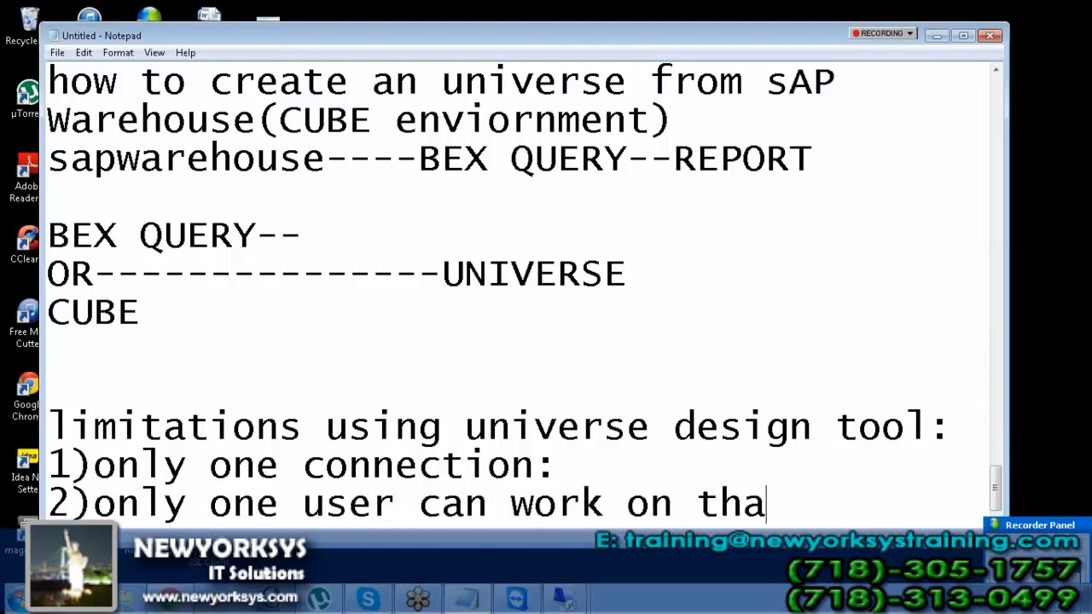
text(t univ)
key(Return)
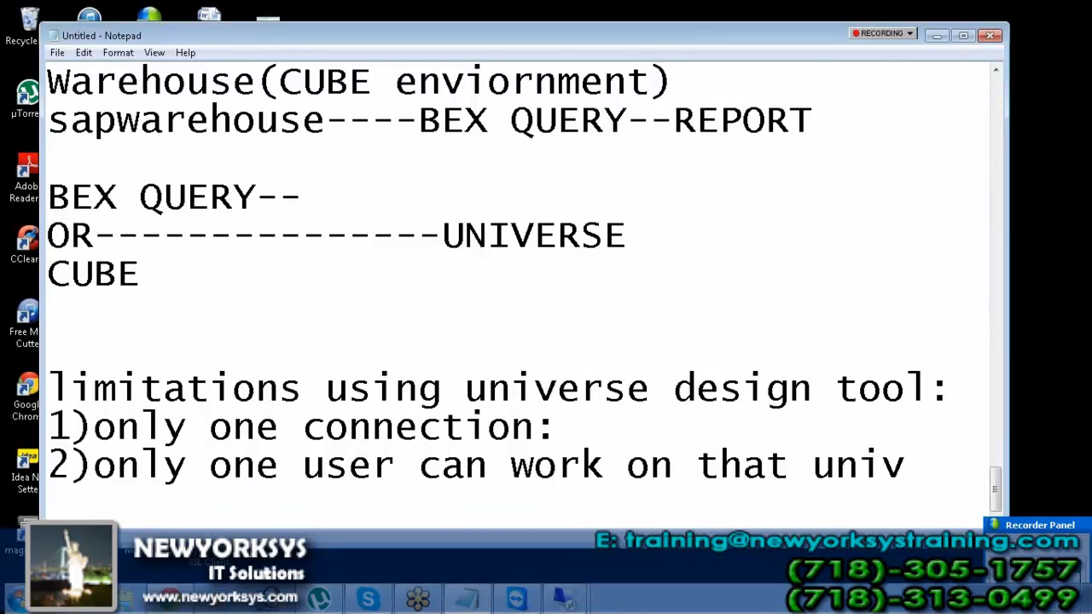
text(.un)
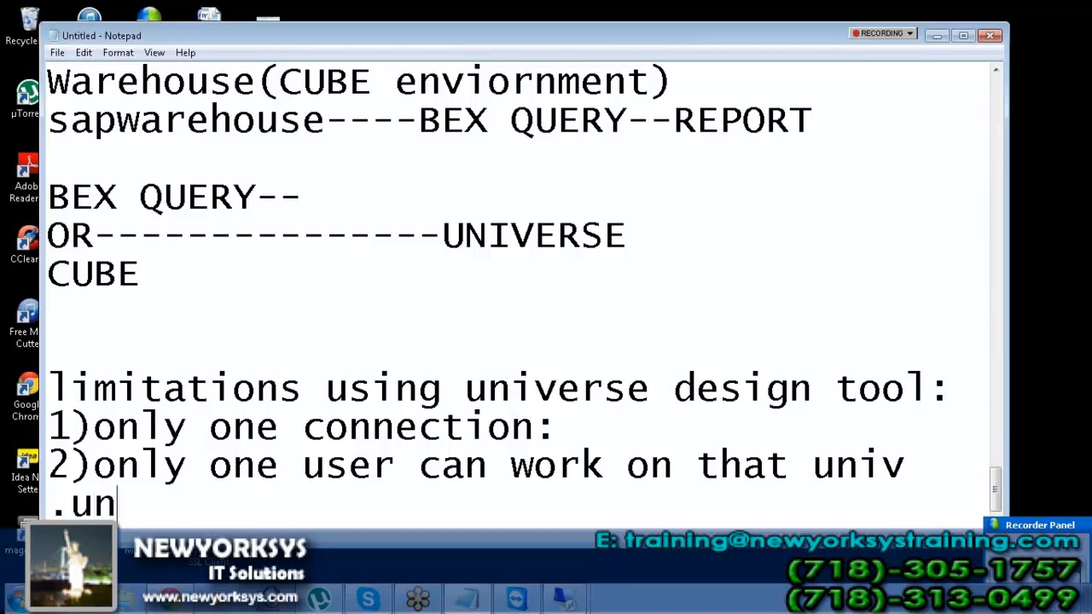
text(v)
key(Return)
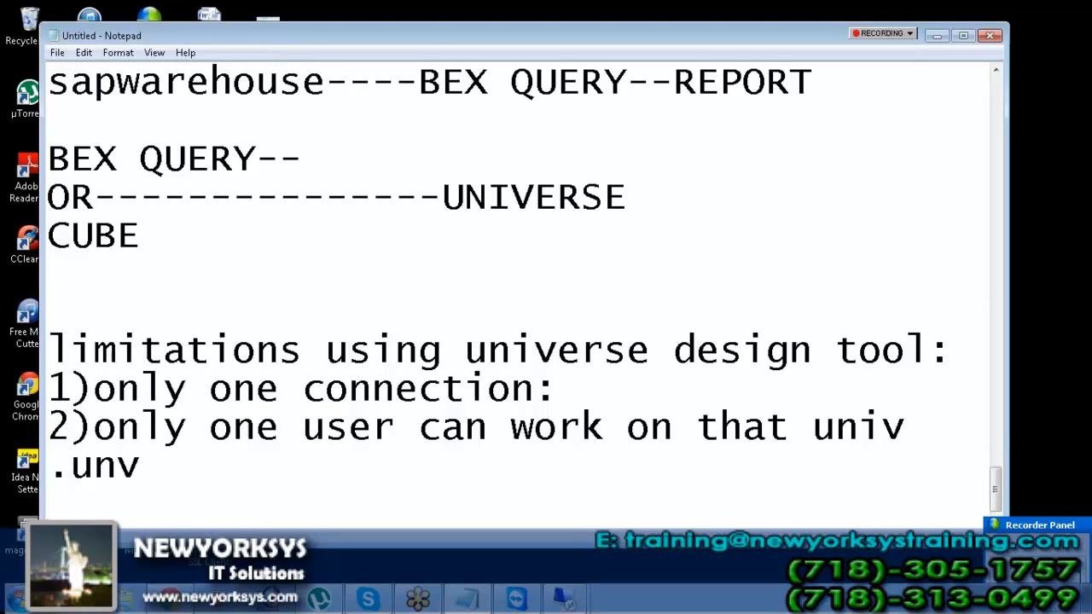
key(Return)
Add the heading 'information design tool:'
text(innov)
key(BackSpace)
key(BackSpace)
key(BackSpace)
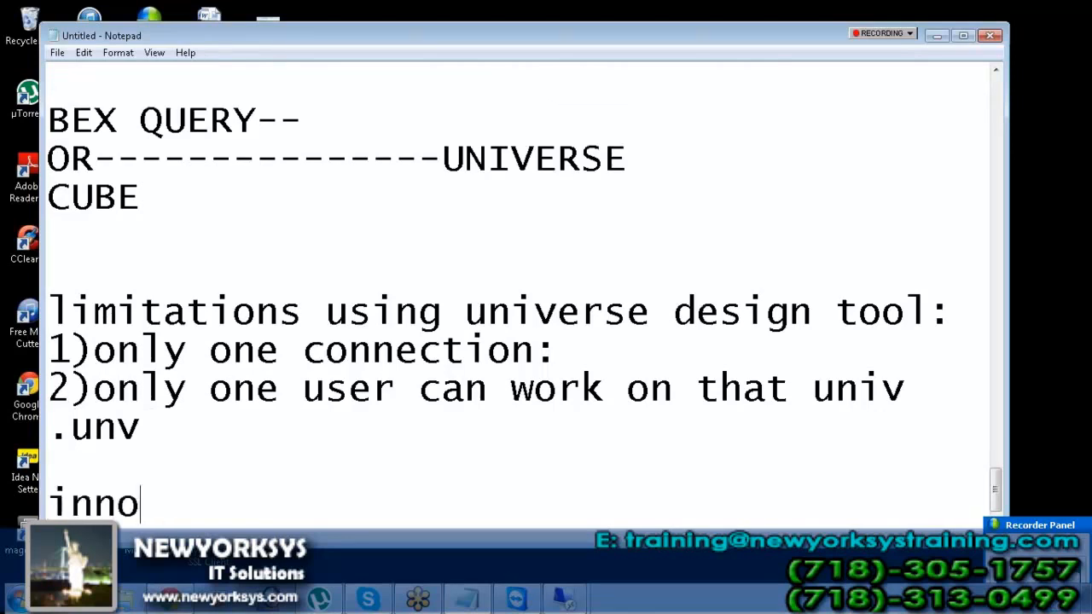
text(forma)
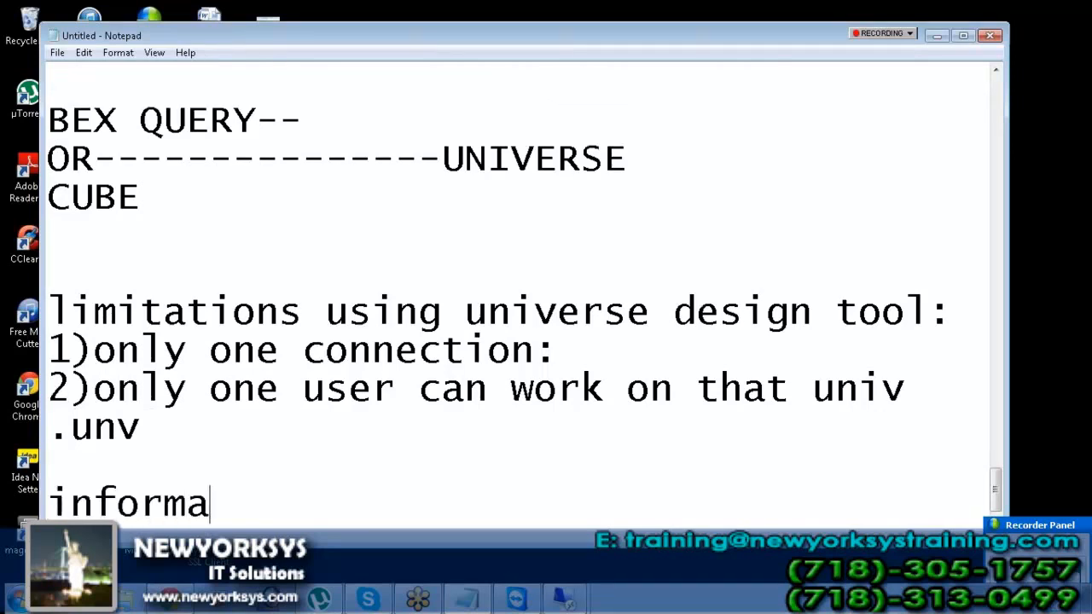
text(tion desig)
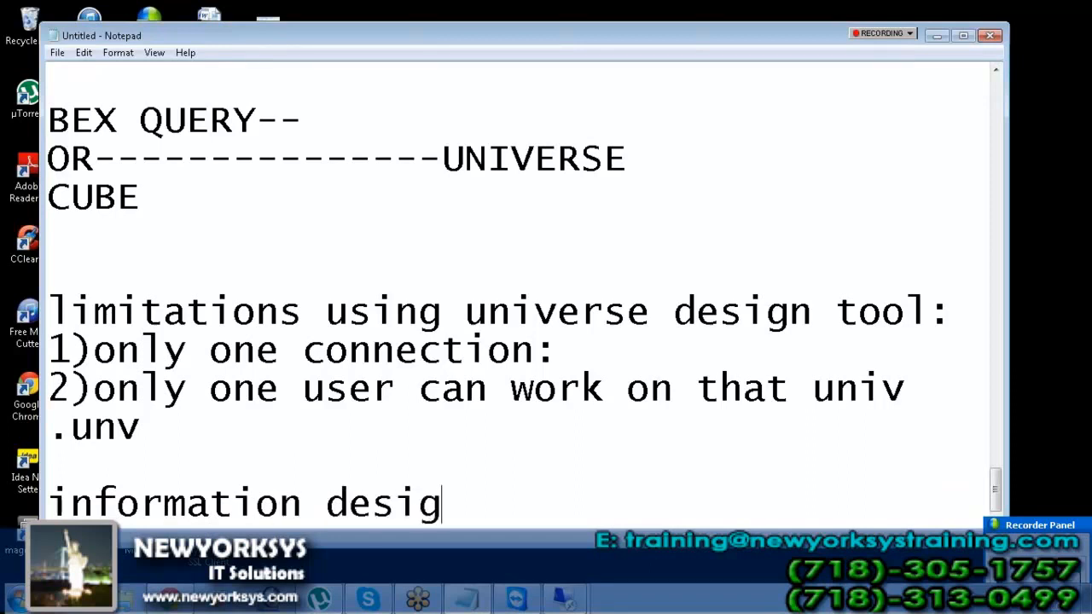
text(n tool)
key(BackSpace)
text(ol:)
key(Return)
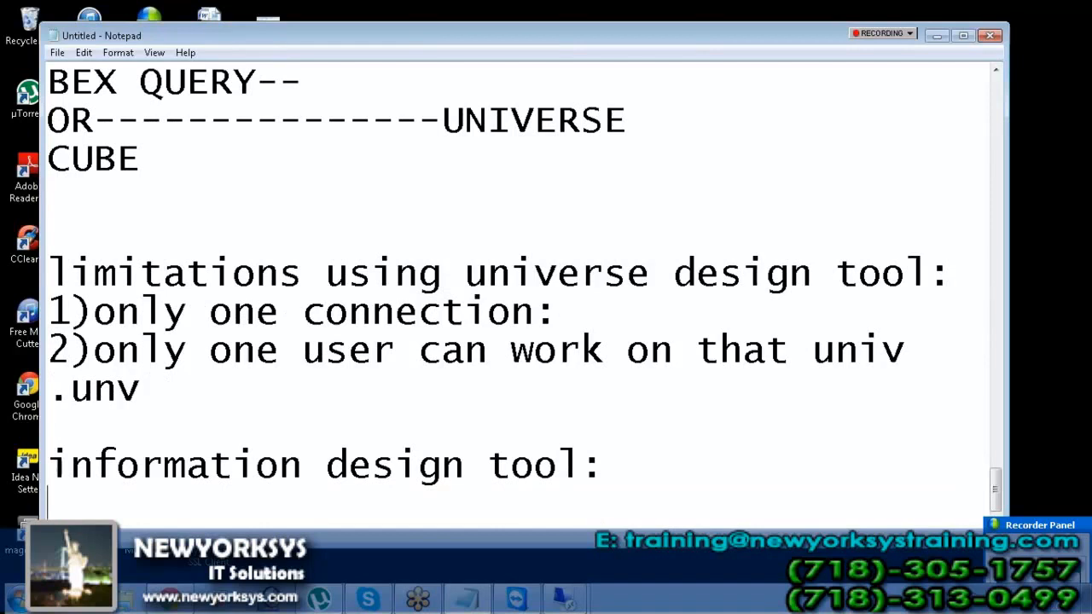
Add the line 'we can create the univeerse .unx'
text(we can creae)
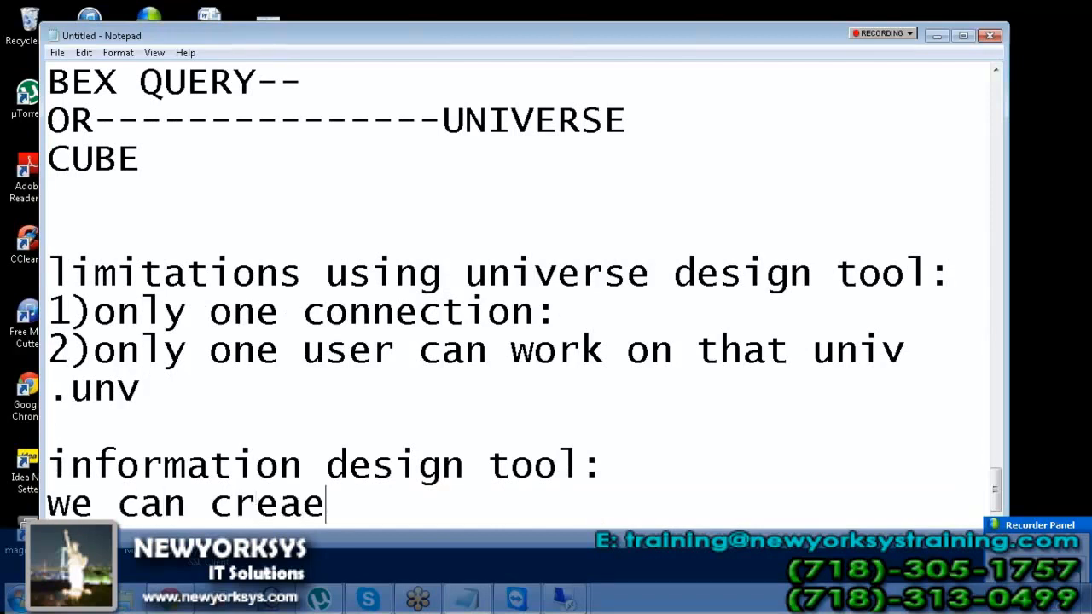
key(BackSpace)
key(BackSpace)
text(t)
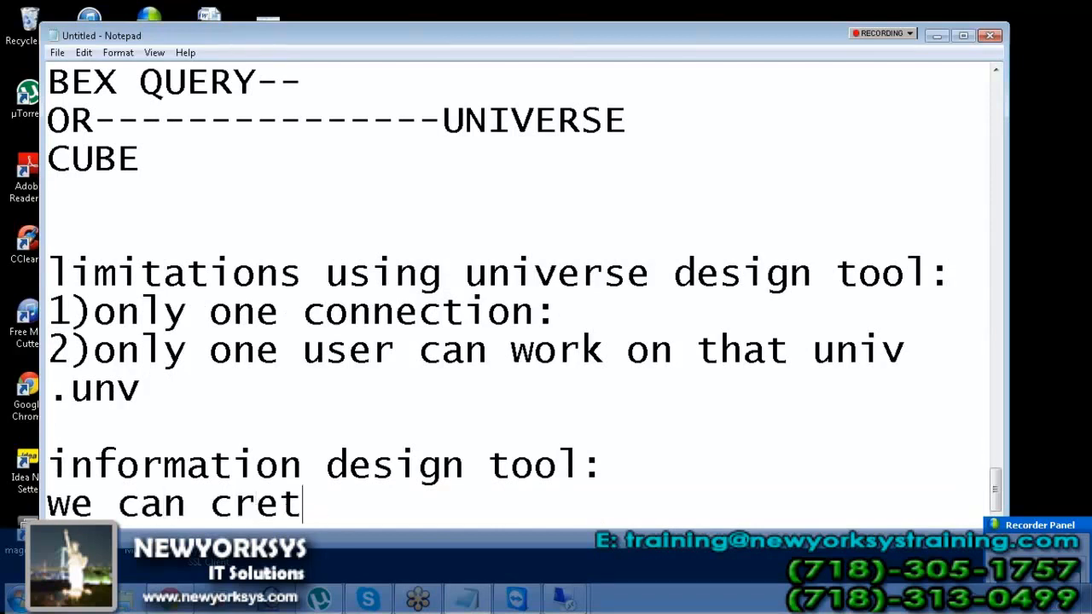
key(BackSpace)
text(ate the unive)
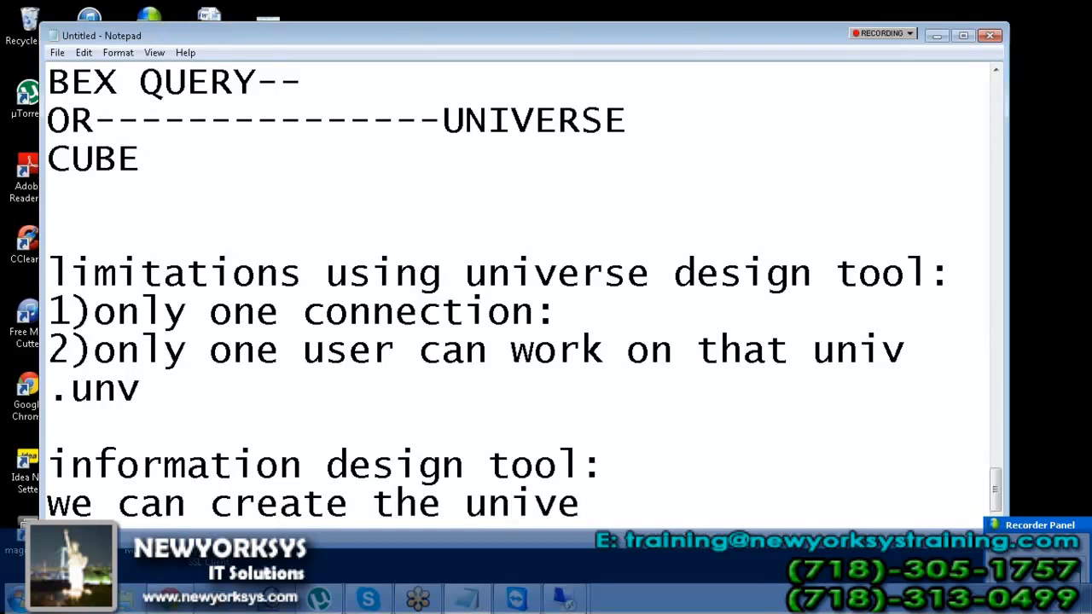
text(erse .)
key(BackSpace)
text(.unx)
key(Return)
key(Return)
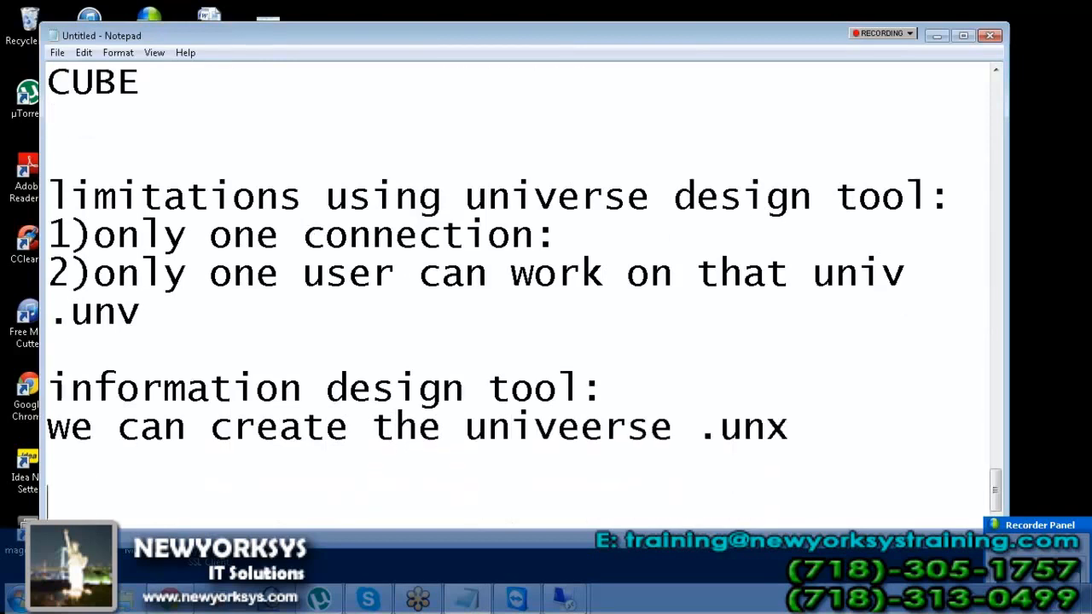
Add the line 'more than one connection'
text(mor)
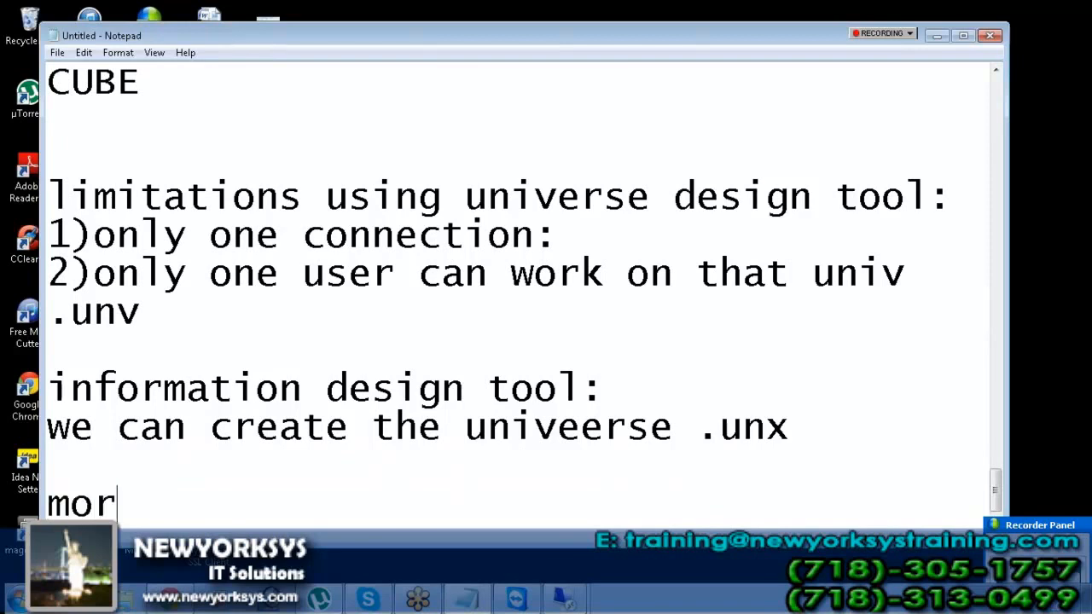
text(e thatn)
key(BackSpace)
key(BackSpace)
text(n one connection)
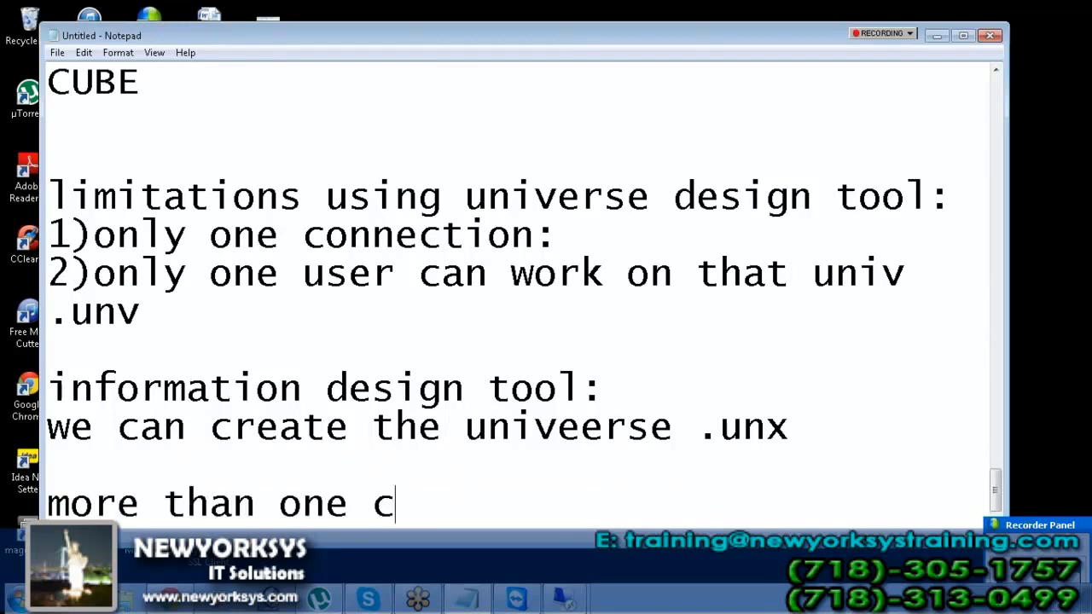
key(Return)
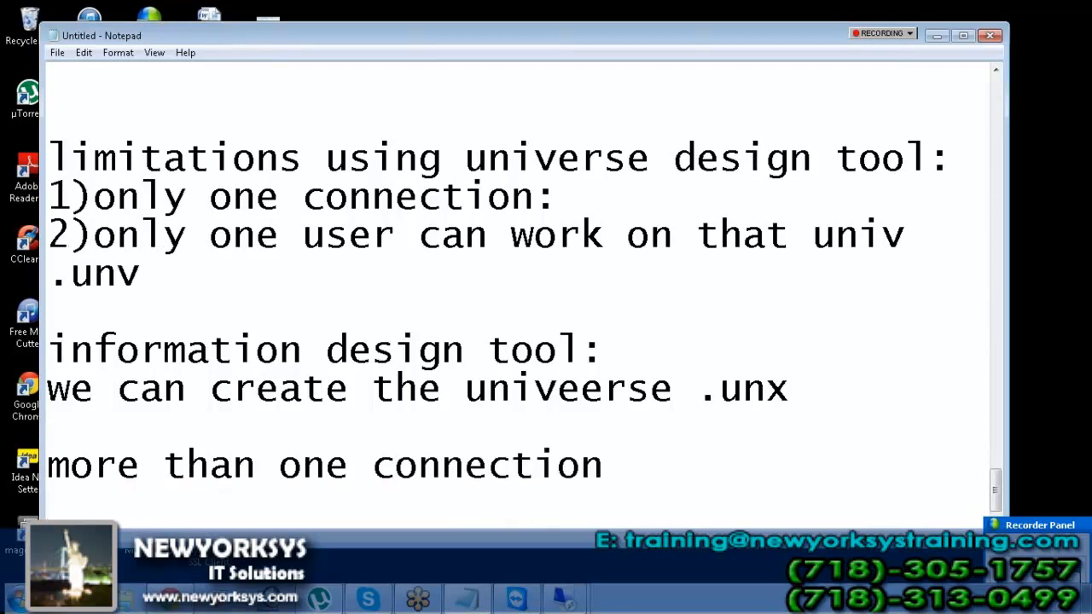